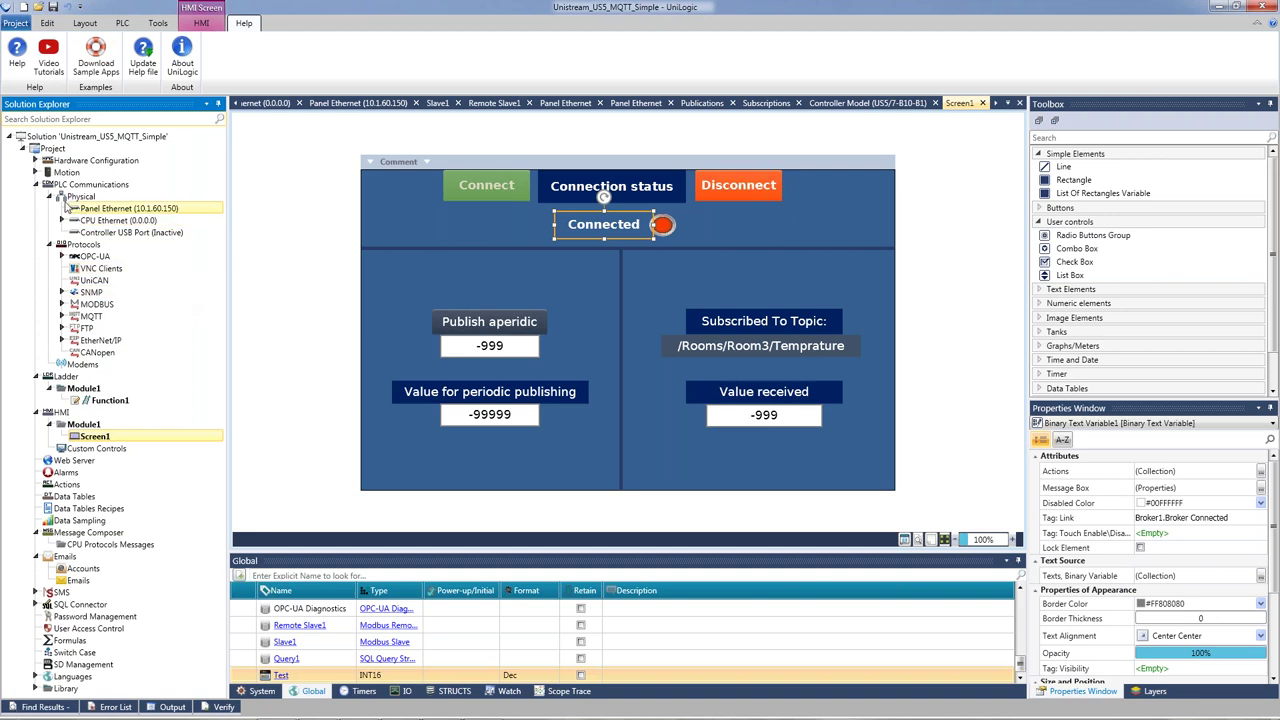
Step: Open the MQTT Broker Connections under the PLC protocols and review the Broker1 connection settings and user credentials
{"action": "left_click", "coordinate": [63, 184]}
{"action": "left_click", "coordinate": [72, 245]}
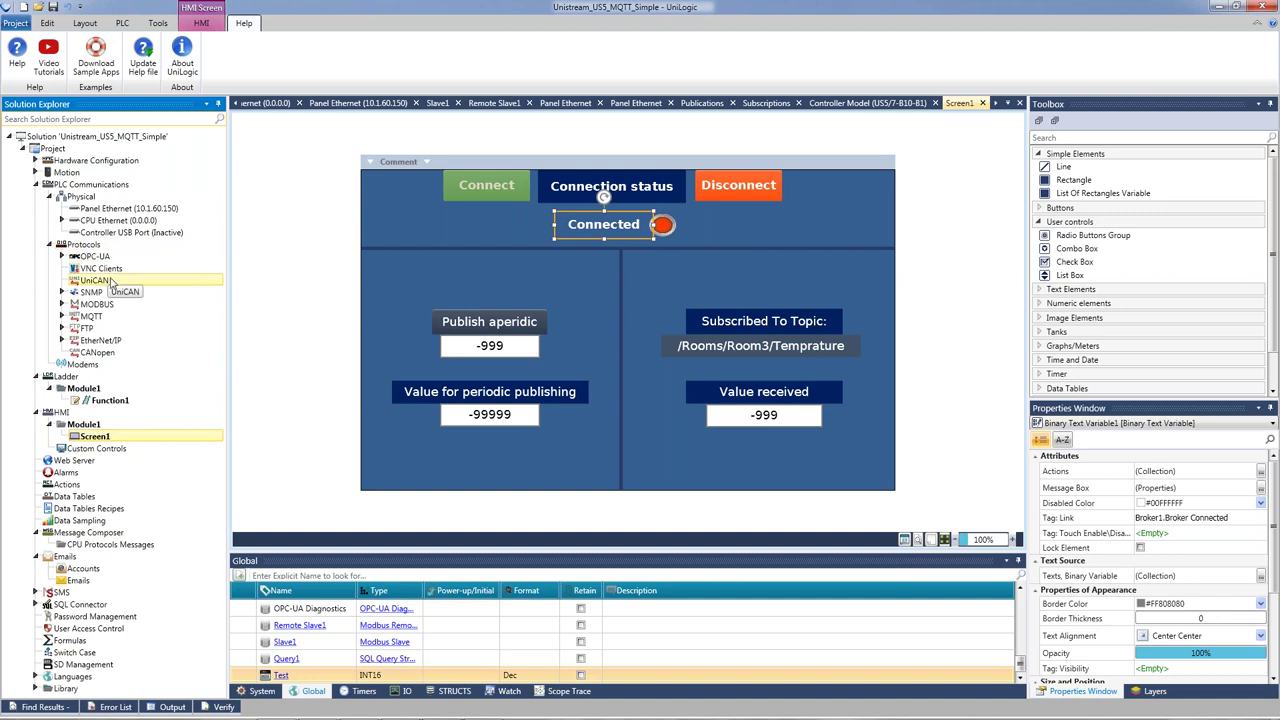
{"action": "left_click", "coordinate": [86, 316]}
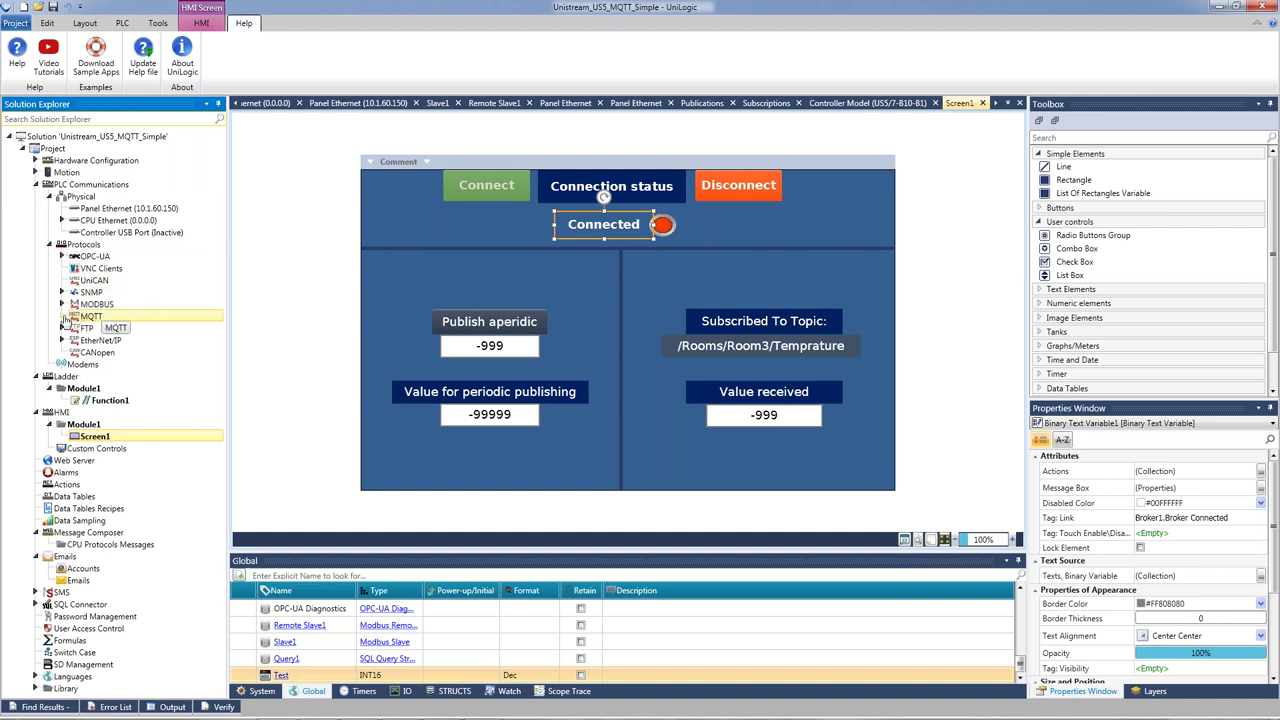
{"action": "left_click", "coordinate": [62, 318]}
{"action": "left_click", "coordinate": [127, 329]}
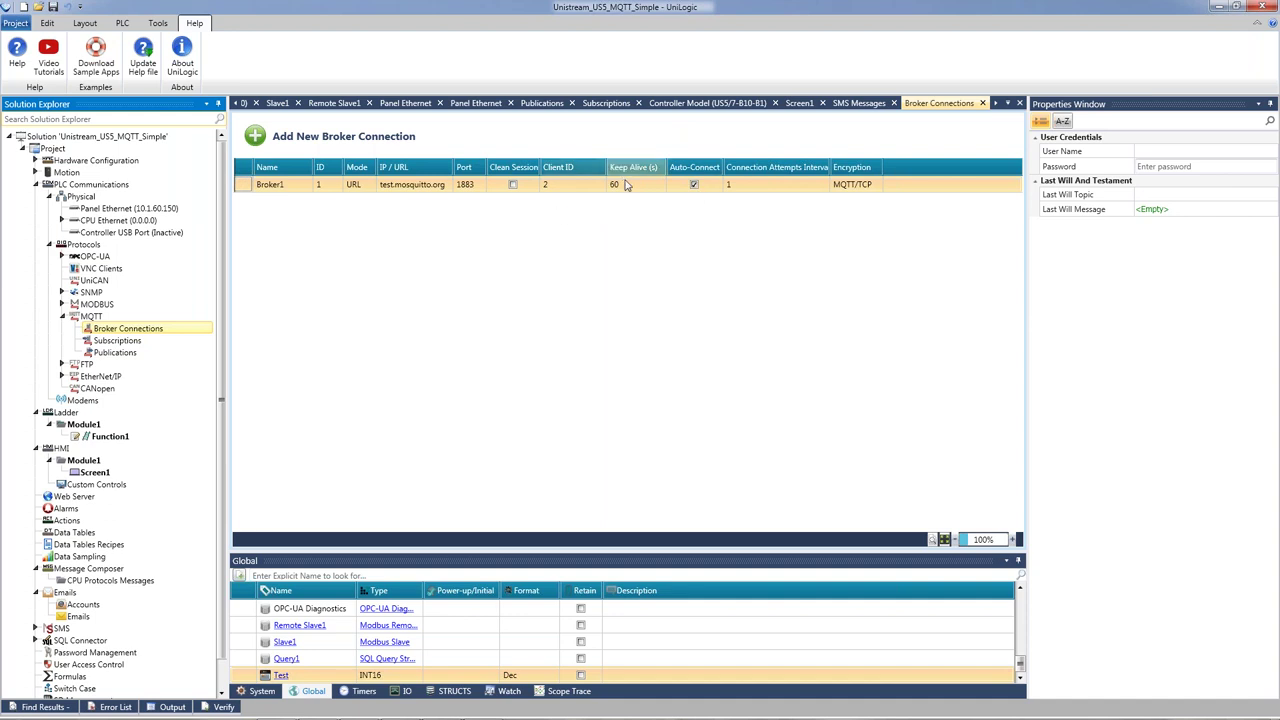
{"action": "left_click", "coordinate": [1158, 167]}
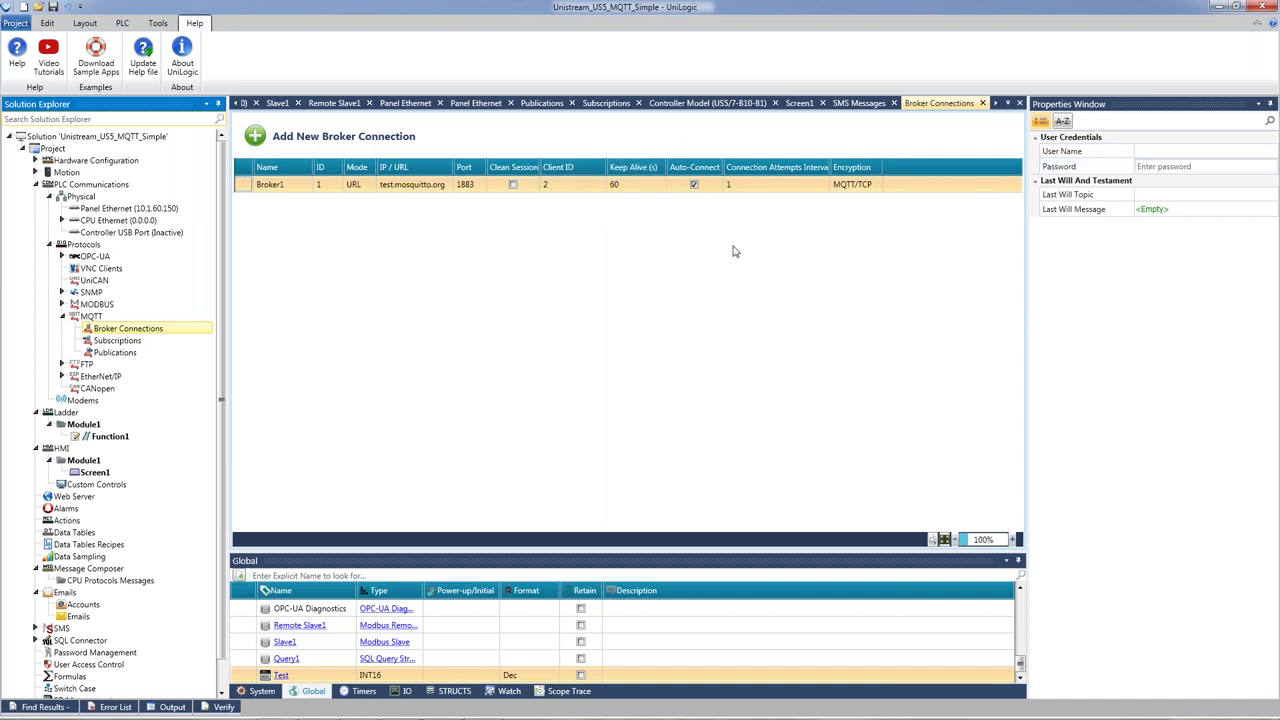
Step: Review the MQTT Subscriptions and Publications tables, including the data linked to the aperiodic publication
{"action": "left_click", "coordinate": [128, 340]}
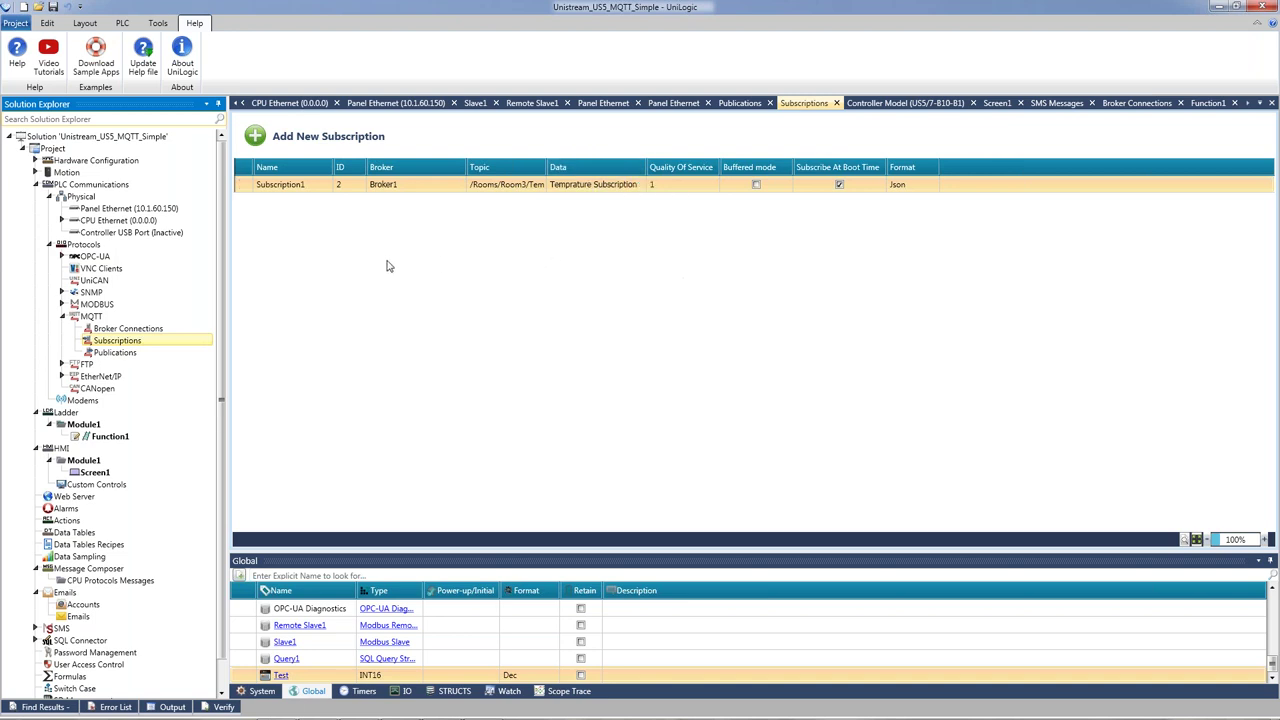
{"action": "left_click", "coordinate": [128, 356]}
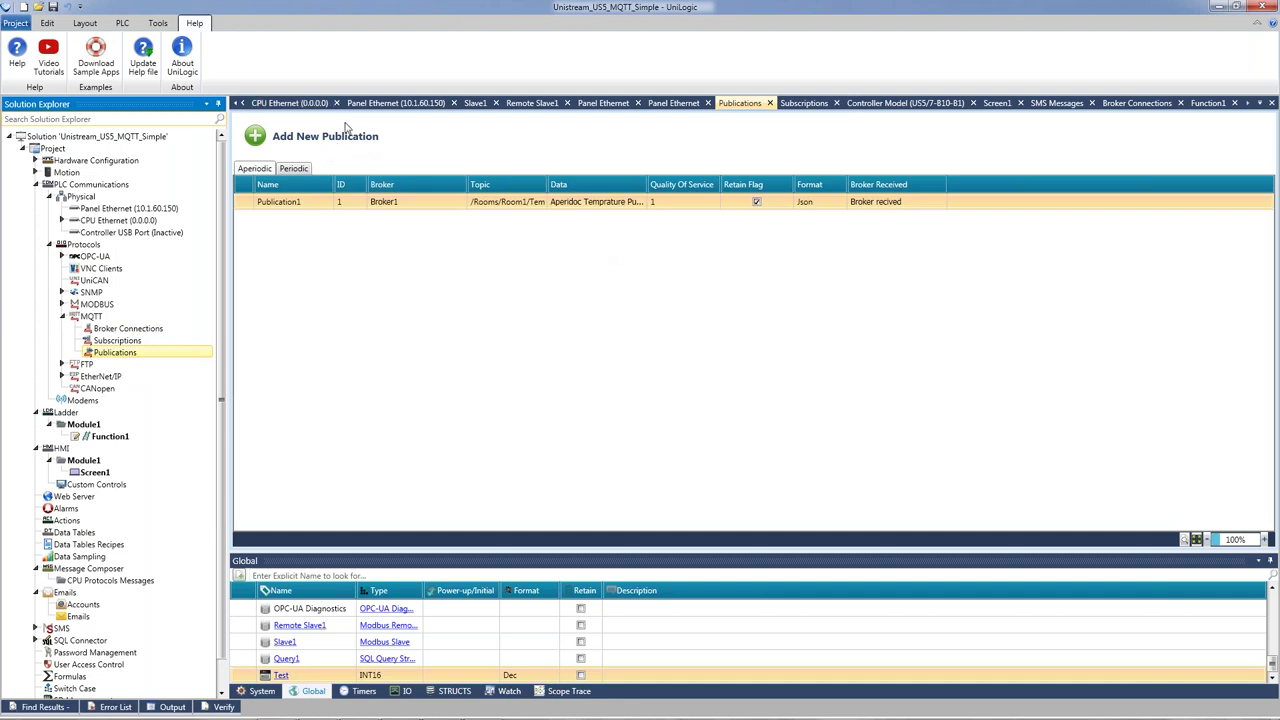
{"action": "mouse_move", "coordinate": [590, 202]}
{"action": "left_click", "coordinate": [117, 340]}
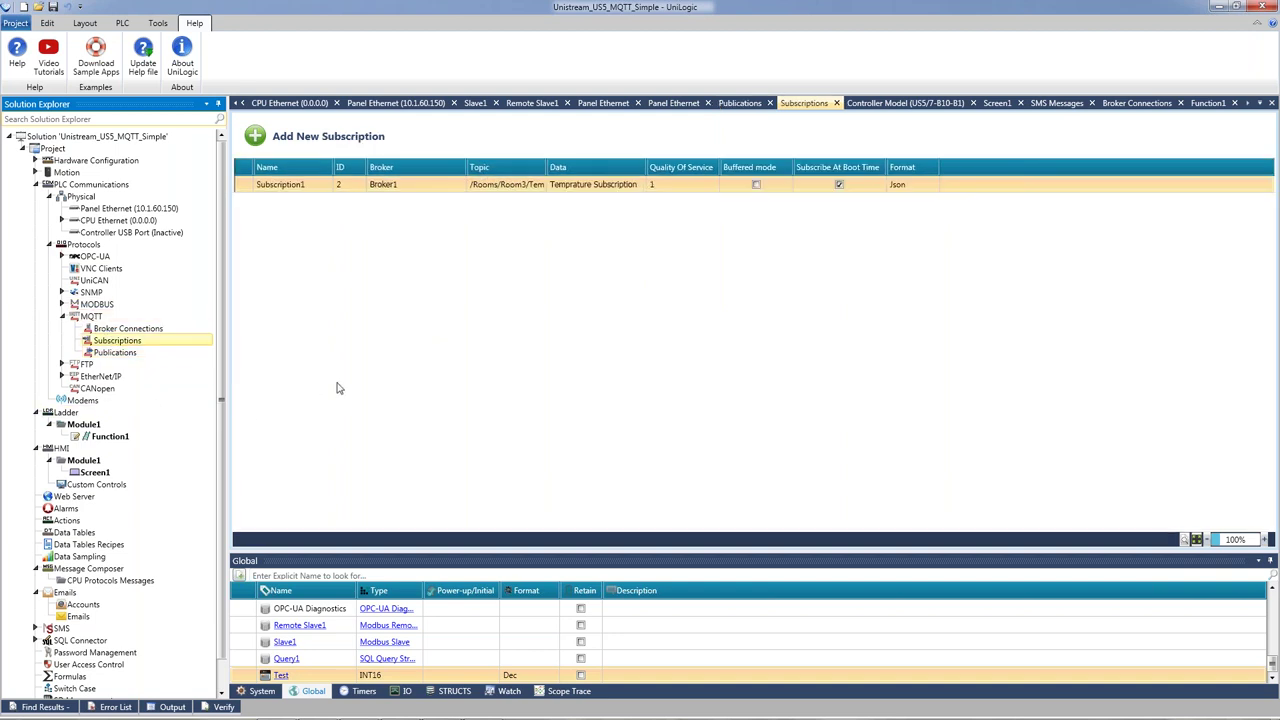
{"action": "left_click", "coordinate": [141, 353]}
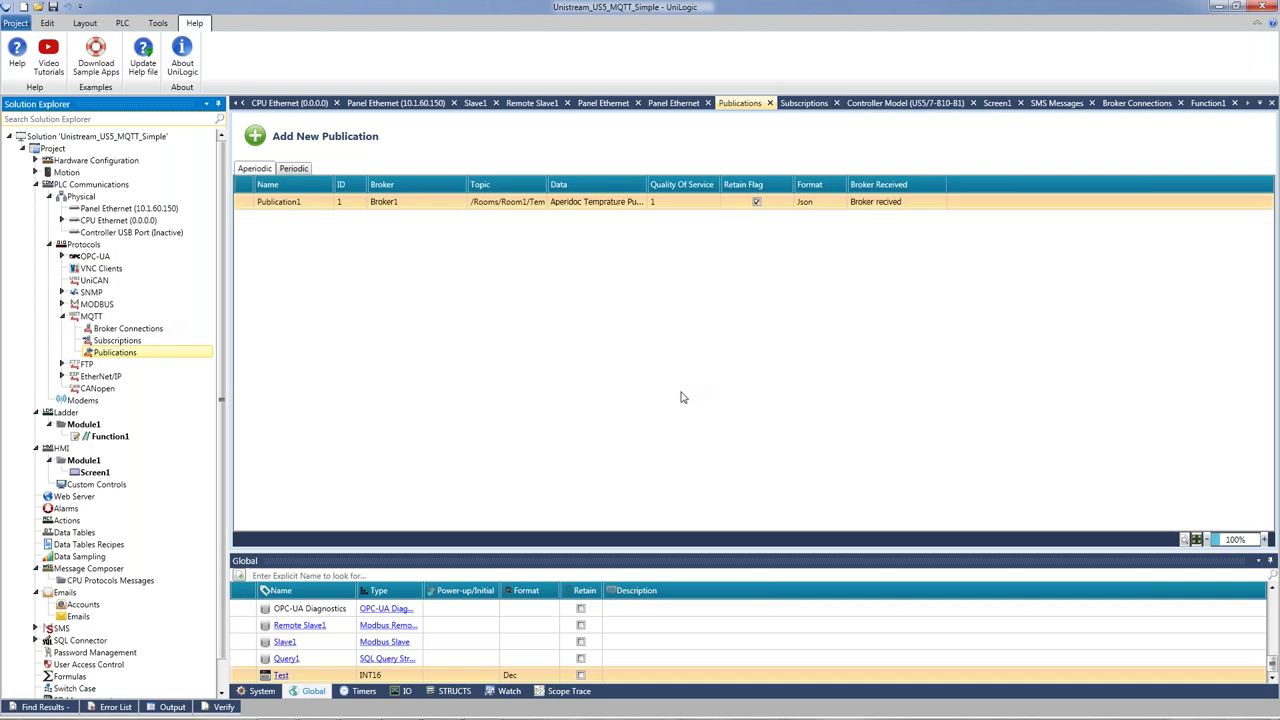
Step: Open the ladder function Function1 and examine its MQTT connect, disconnect and send aperiodic blocks
{"action": "left_click", "coordinate": [128, 437]}
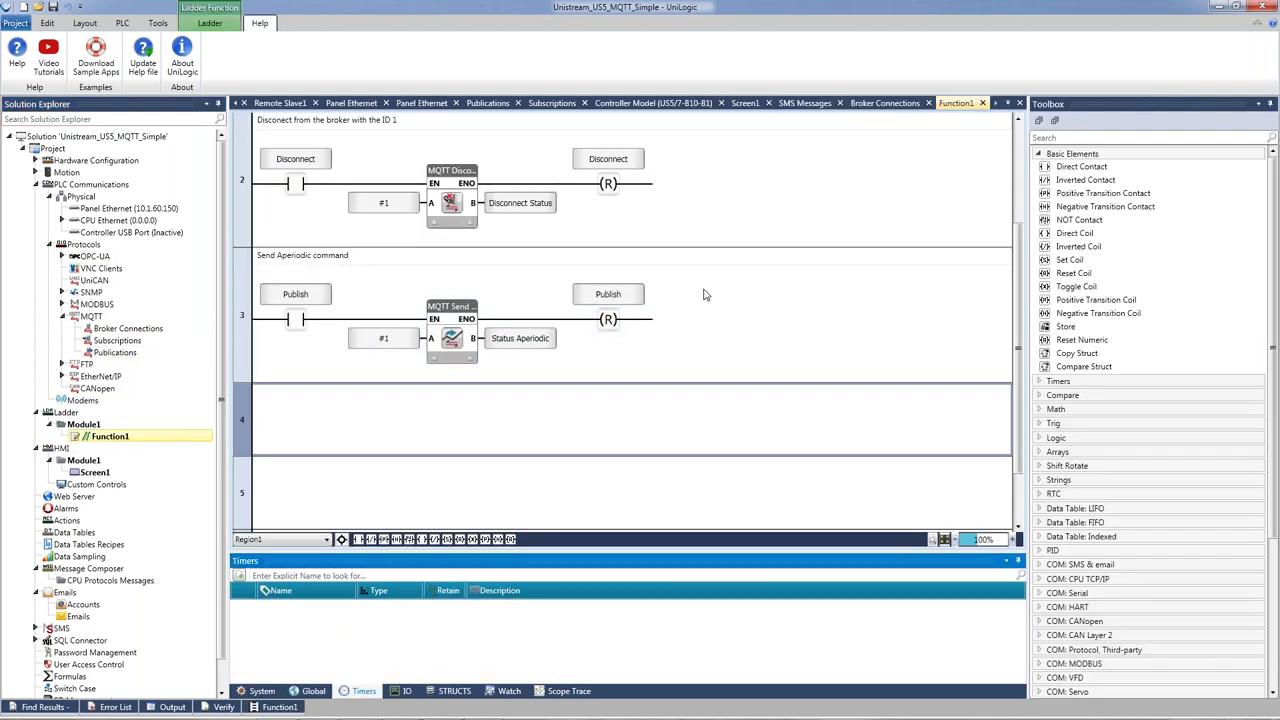
{"action": "left_click", "coordinate": [790, 319]}
{"action": "scroll", "coordinate": [790, 319], "scroll_direction": "up", "scroll_amount": 2}
{"action": "scroll", "coordinate": [790, 319], "scroll_direction": "down", "scroll_amount": 1}
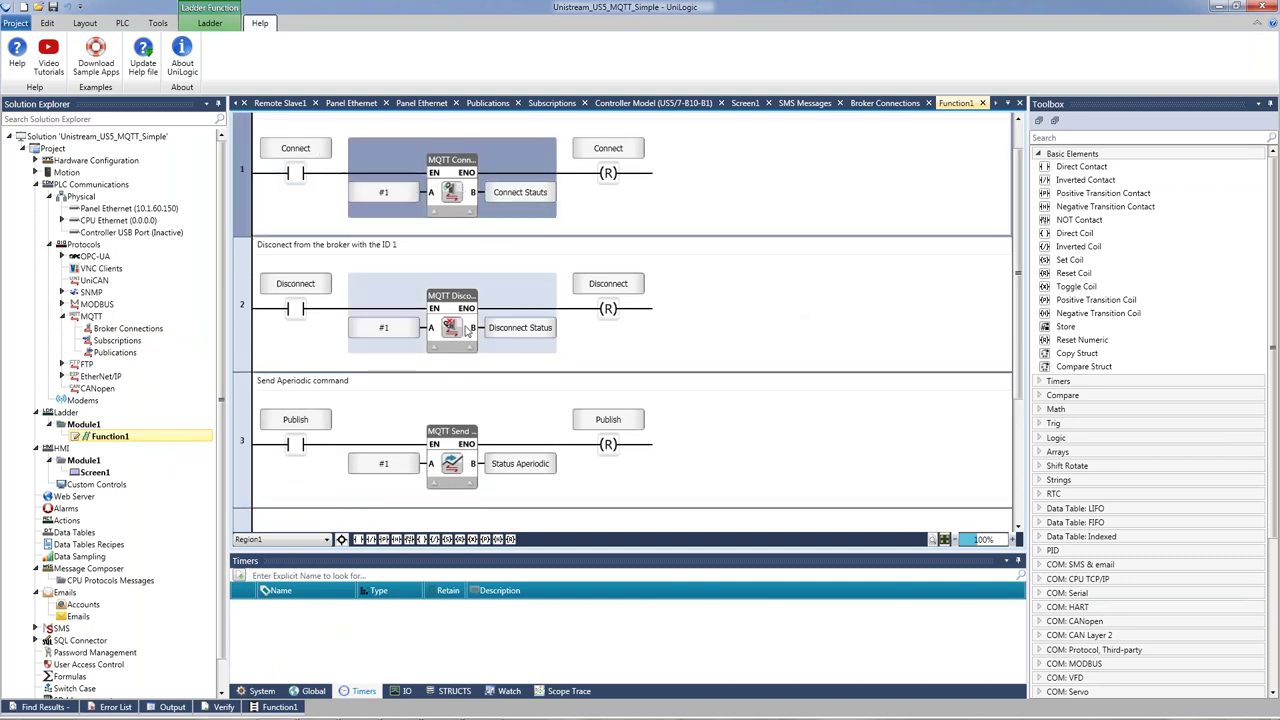
{"action": "left_click", "coordinate": [471, 467]}
{"action": "left_click", "coordinate": [449, 166]}
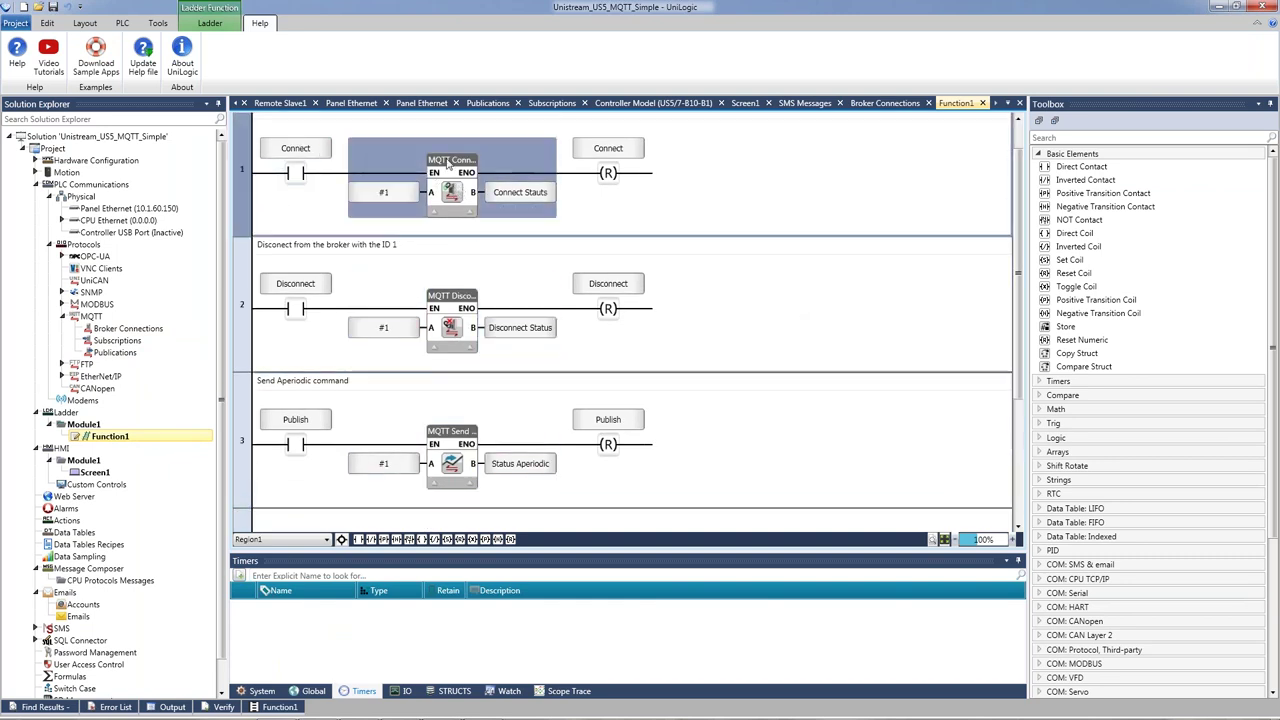
{"action": "left_click", "coordinate": [462, 294]}
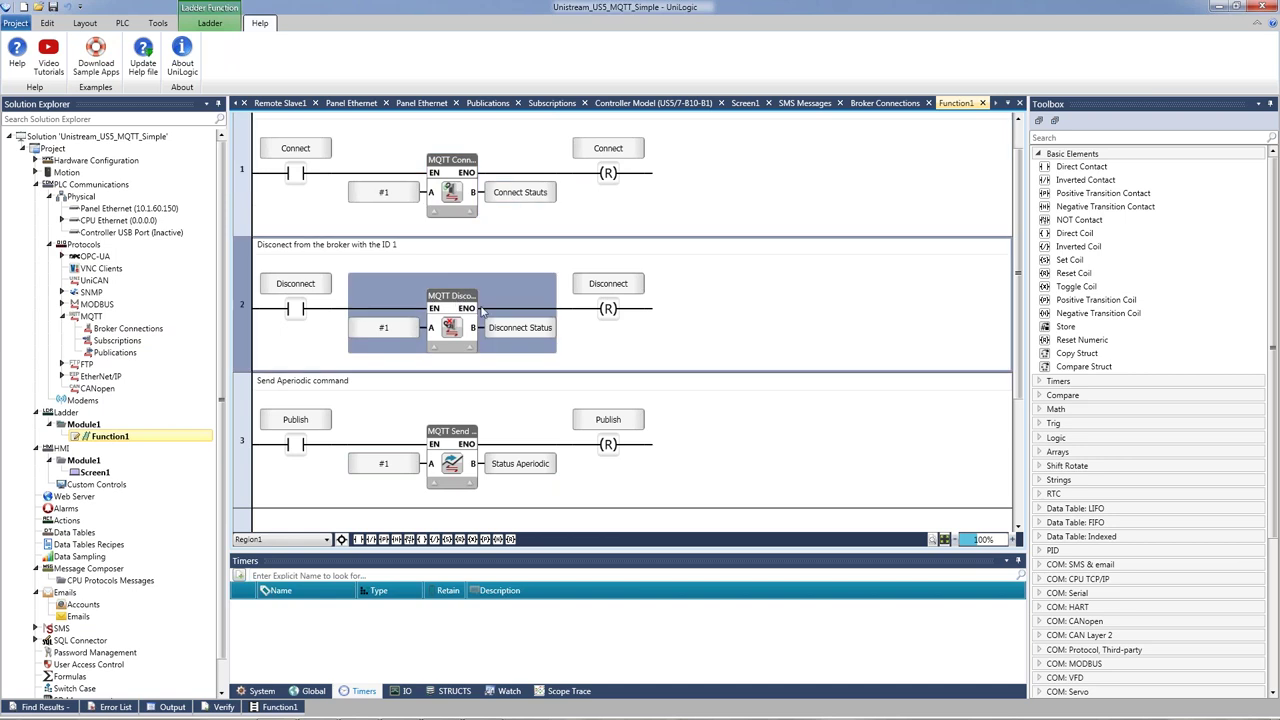
{"action": "left_click", "coordinate": [500, 446]}
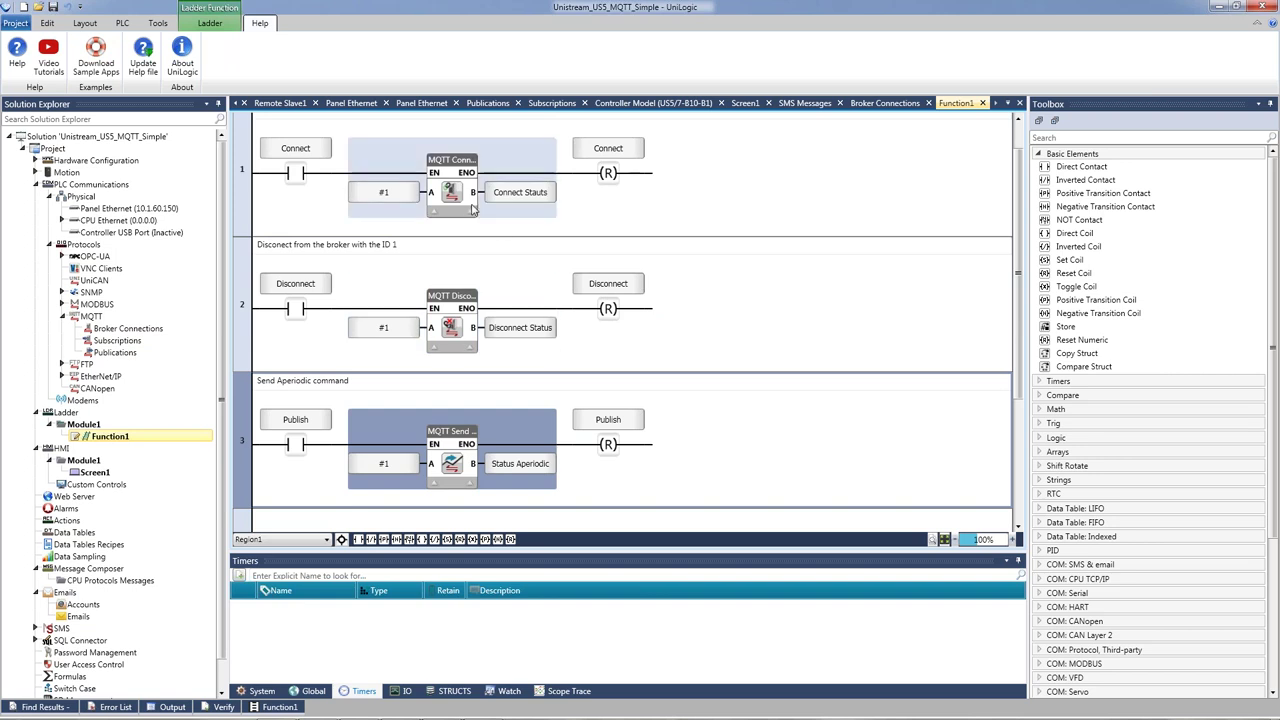
Step: Inspect the triggering contacts and the reset coils of the Connect, Disconnect and Publish rungs
{"action": "left_click", "coordinate": [300, 178]}
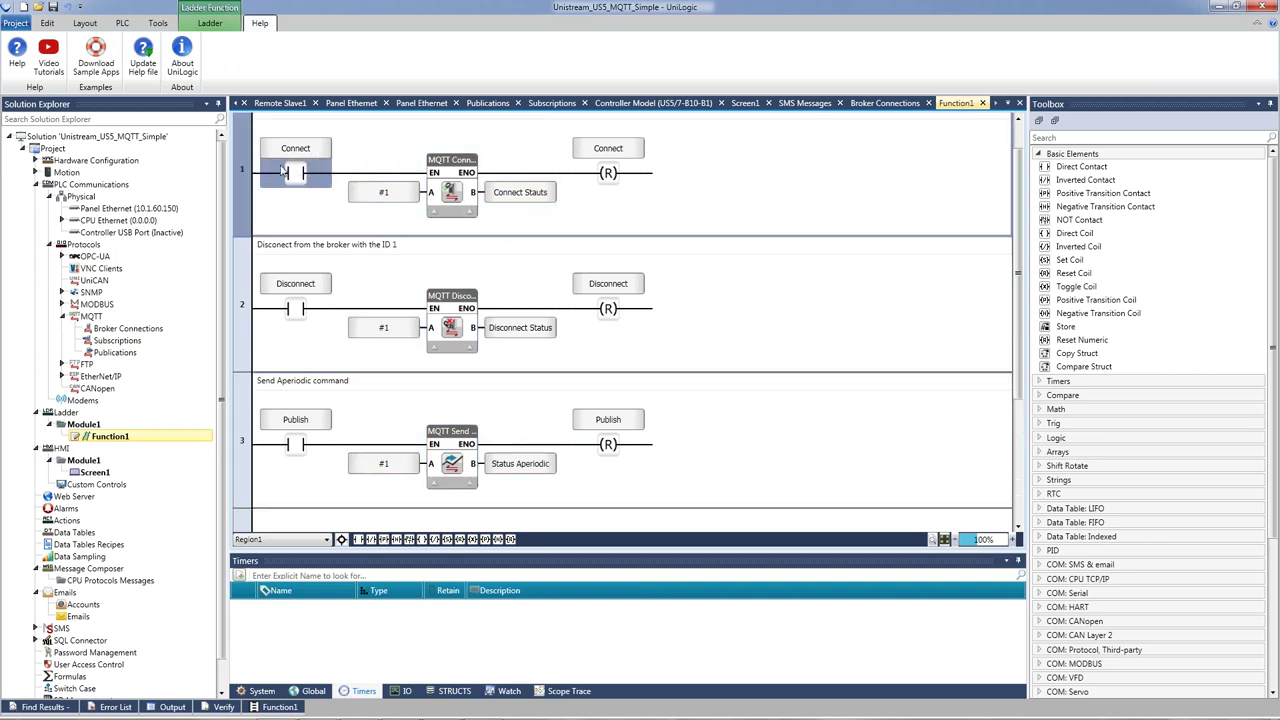
{"action": "left_click", "coordinate": [318, 312]}
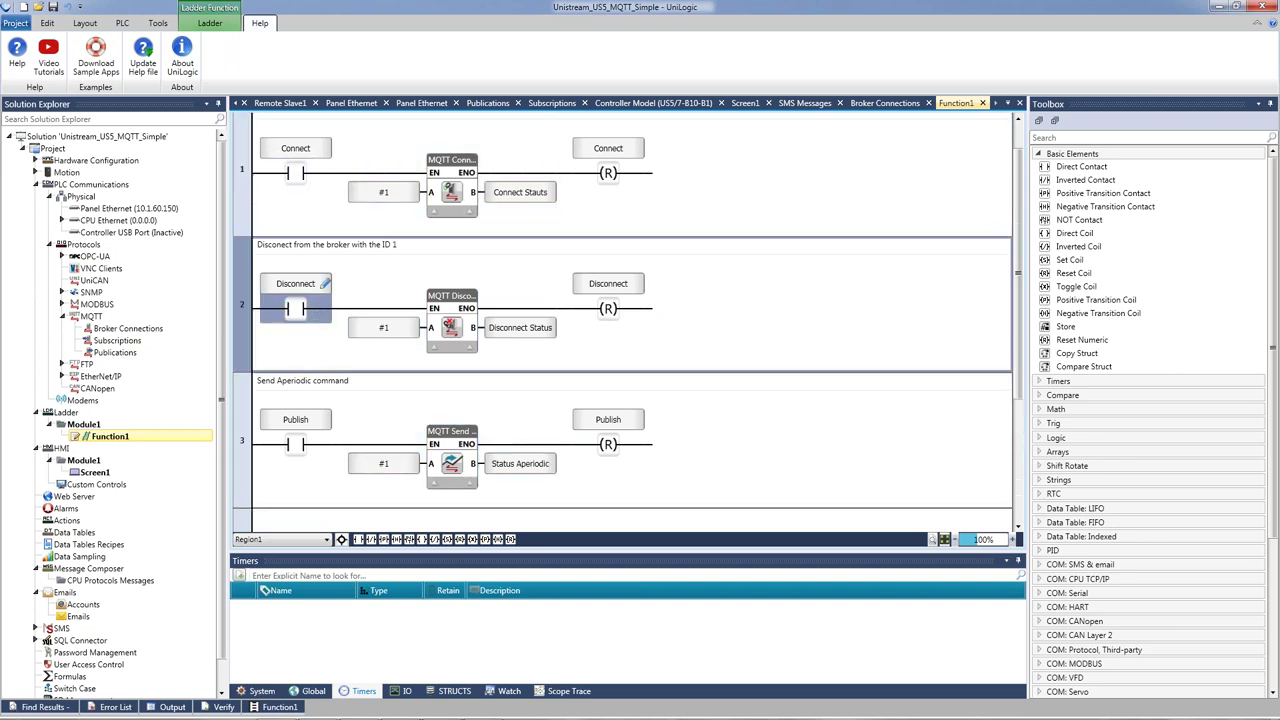
{"action": "left_click", "coordinate": [306, 448]}
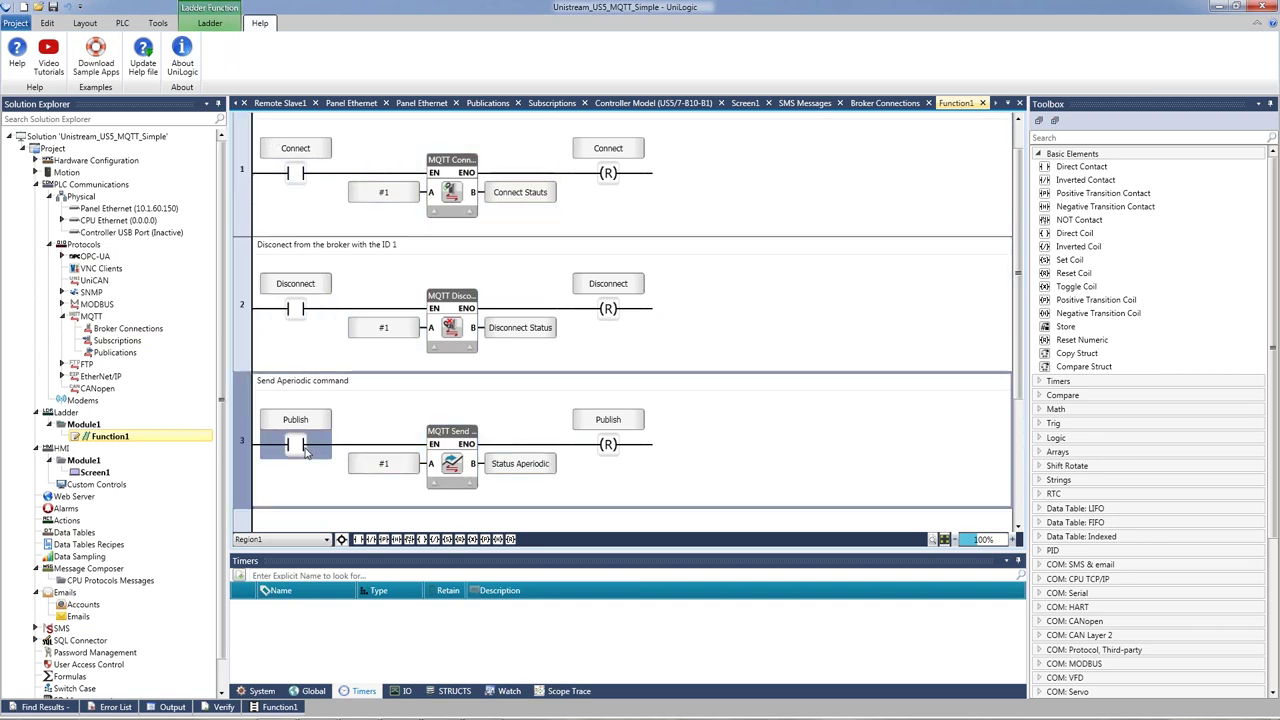
{"action": "left_click", "coordinate": [605, 176]}
{"action": "left_click", "coordinate": [608, 312]}
{"action": "left_click", "coordinate": [615, 452]}
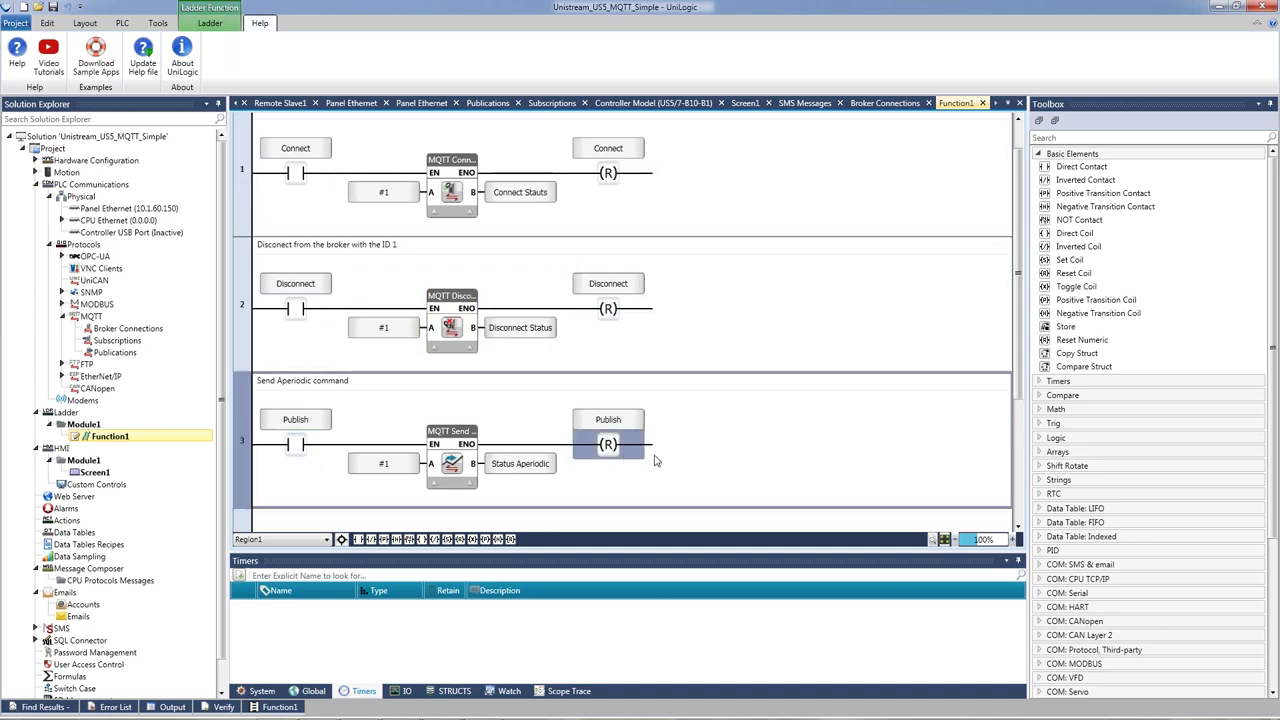
Step: Expand the COM: MQTT group of ladder elements and look through its available functions
{"action": "scroll", "coordinate": [1120, 531], "scroll_direction": "down", "scroll_amount": 2}
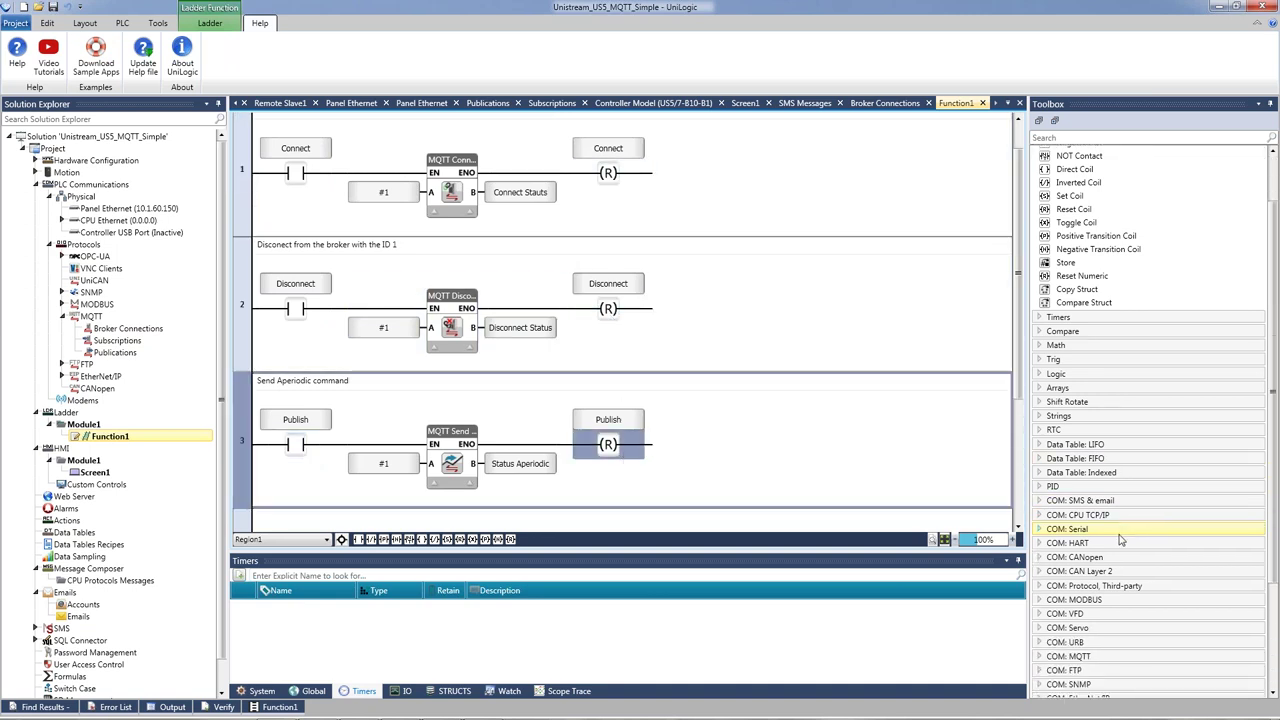
{"action": "scroll", "coordinate": [1120, 541], "scroll_direction": "down", "scroll_amount": 3}
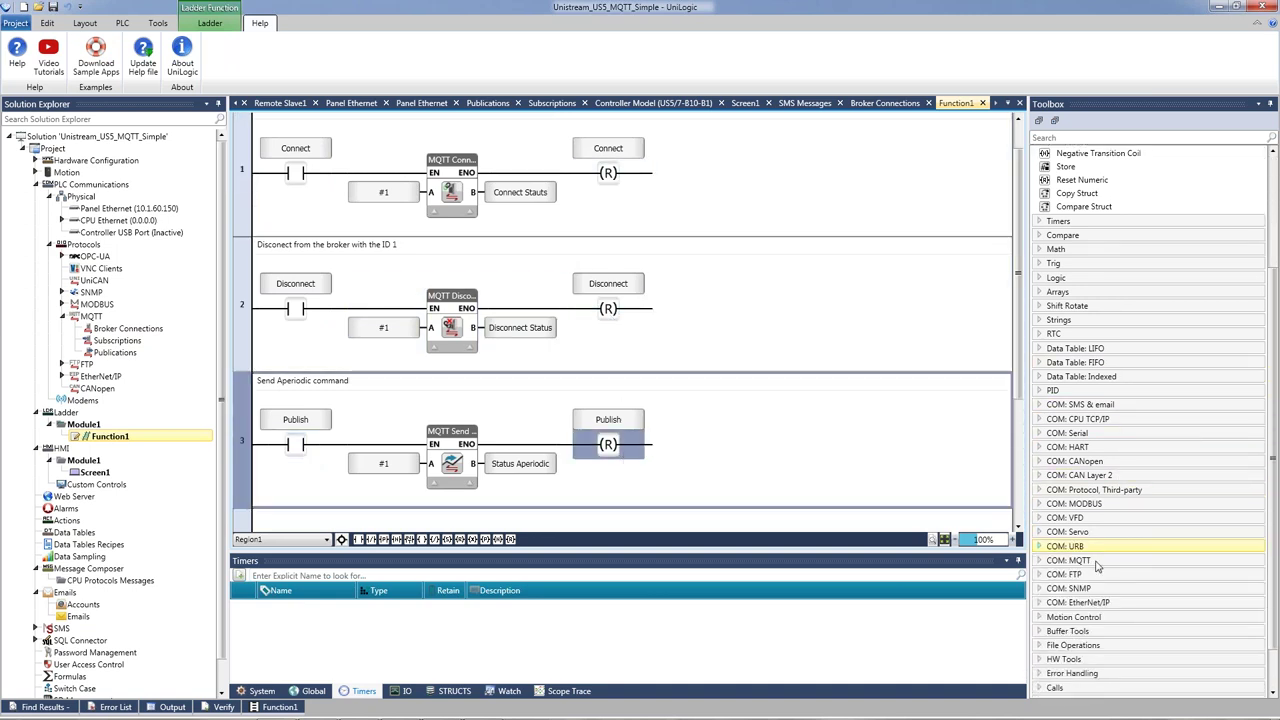
{"action": "left_click", "coordinate": [1041, 563]}
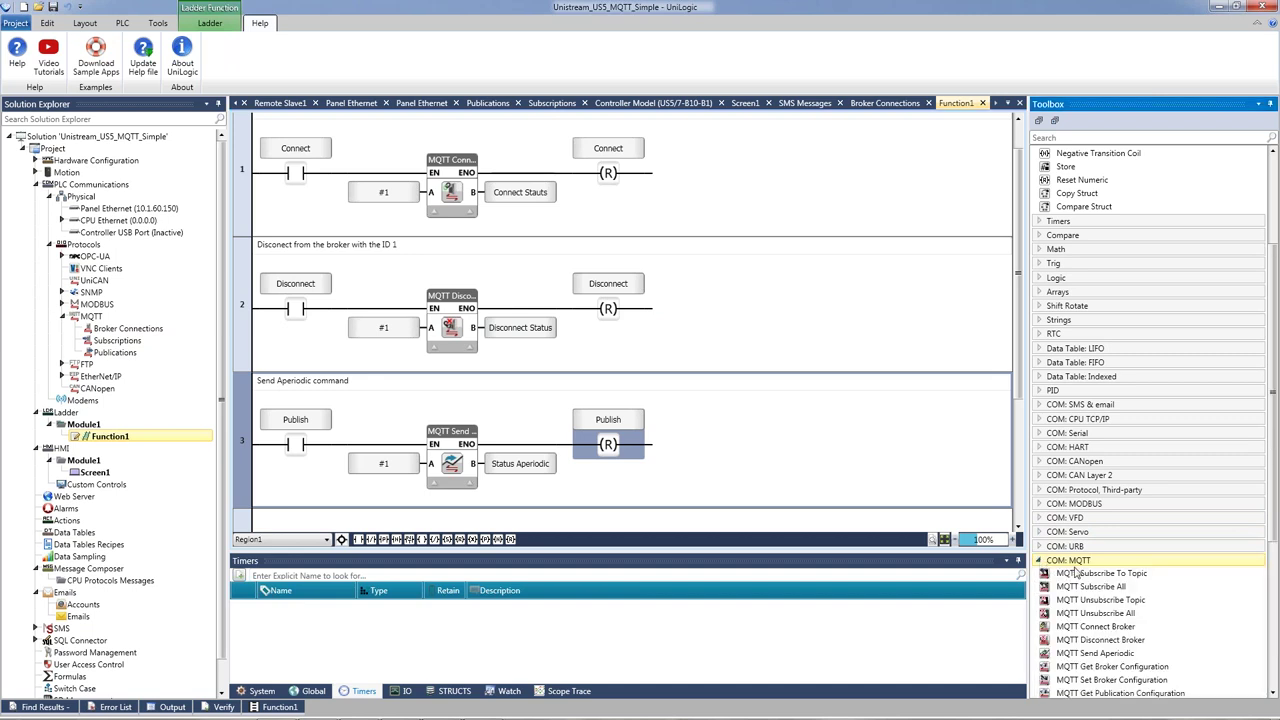
{"action": "scroll", "coordinate": [1077, 570], "scroll_direction": "down", "scroll_amount": 3}
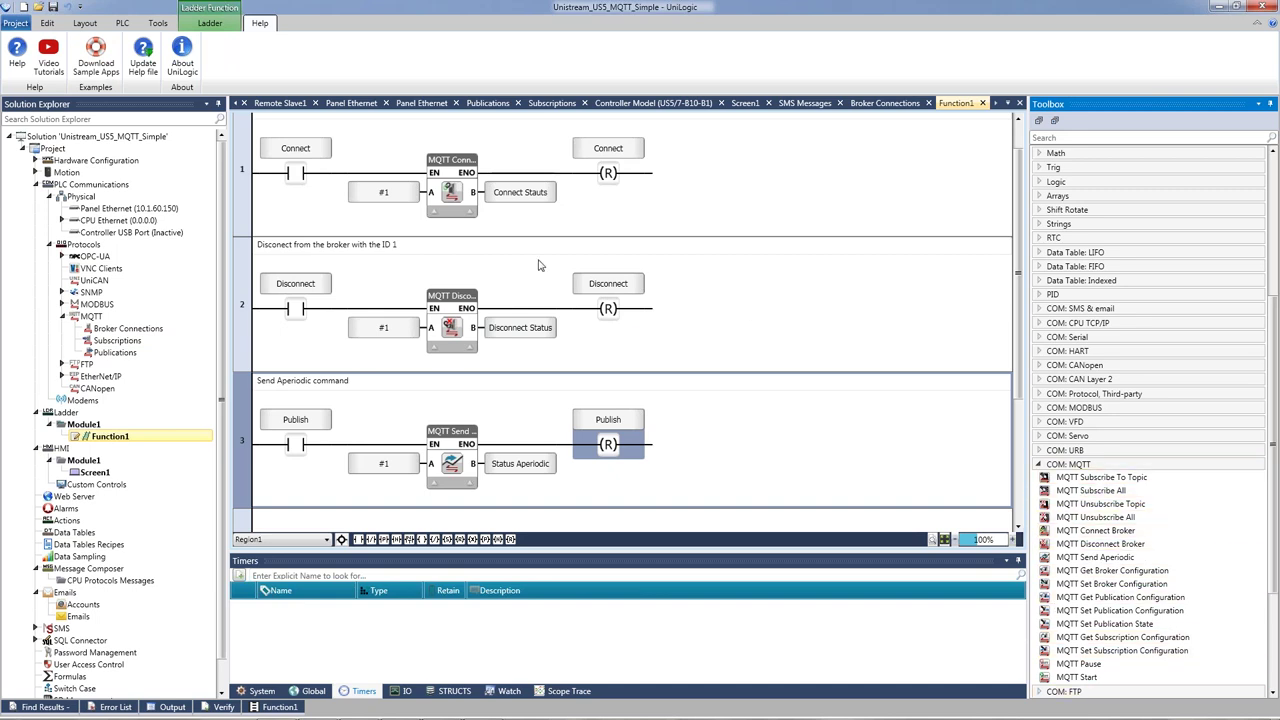
{"action": "left_click", "coordinate": [729, 434]}
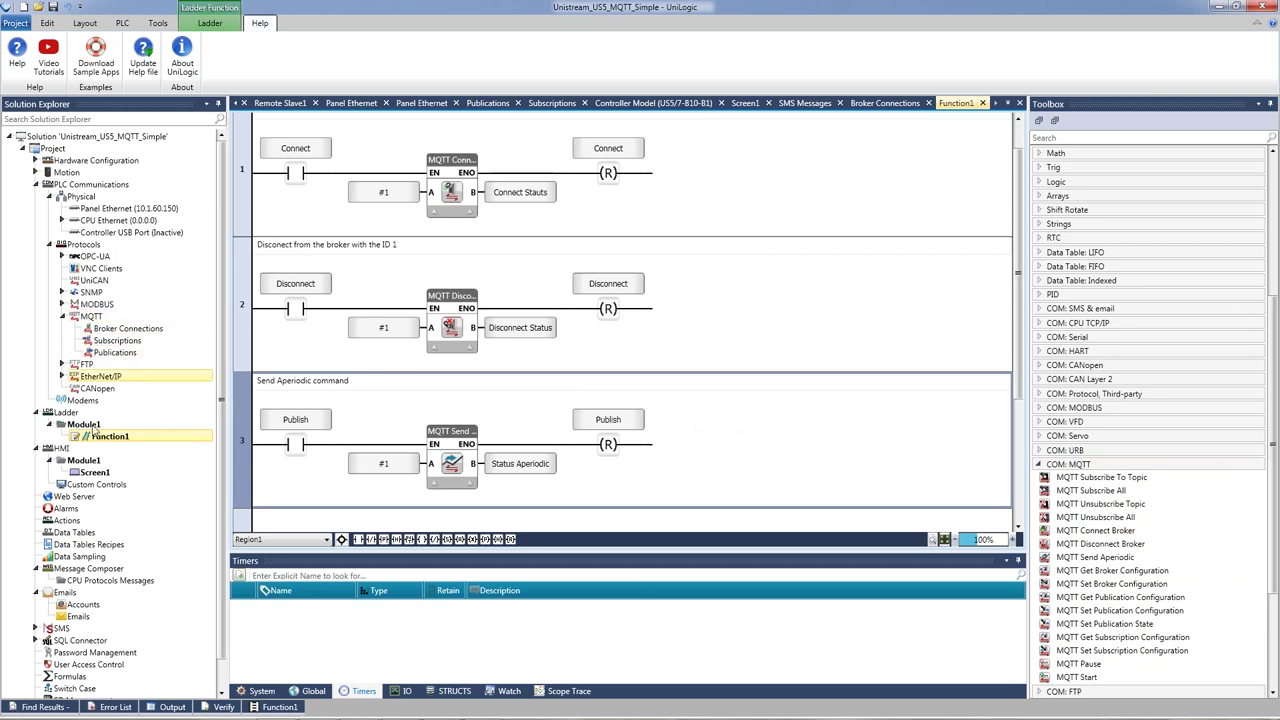
Step: Open the HMI Screen1 and examine its aperiodic publish button, subscribed topic, received value and periodic publishing value elements
{"action": "left_click", "coordinate": [96, 474]}
{"action": "double_click", "coordinate": [96, 474]}
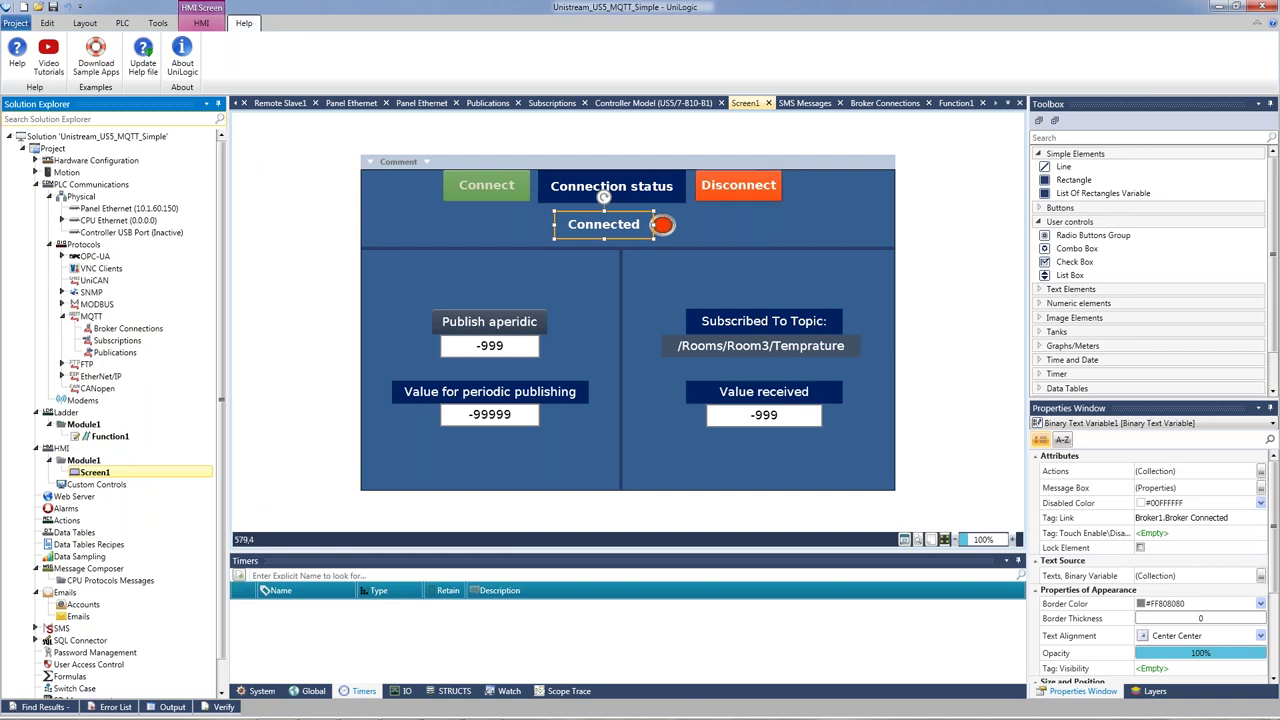
{"action": "left_click", "coordinate": [481, 322]}
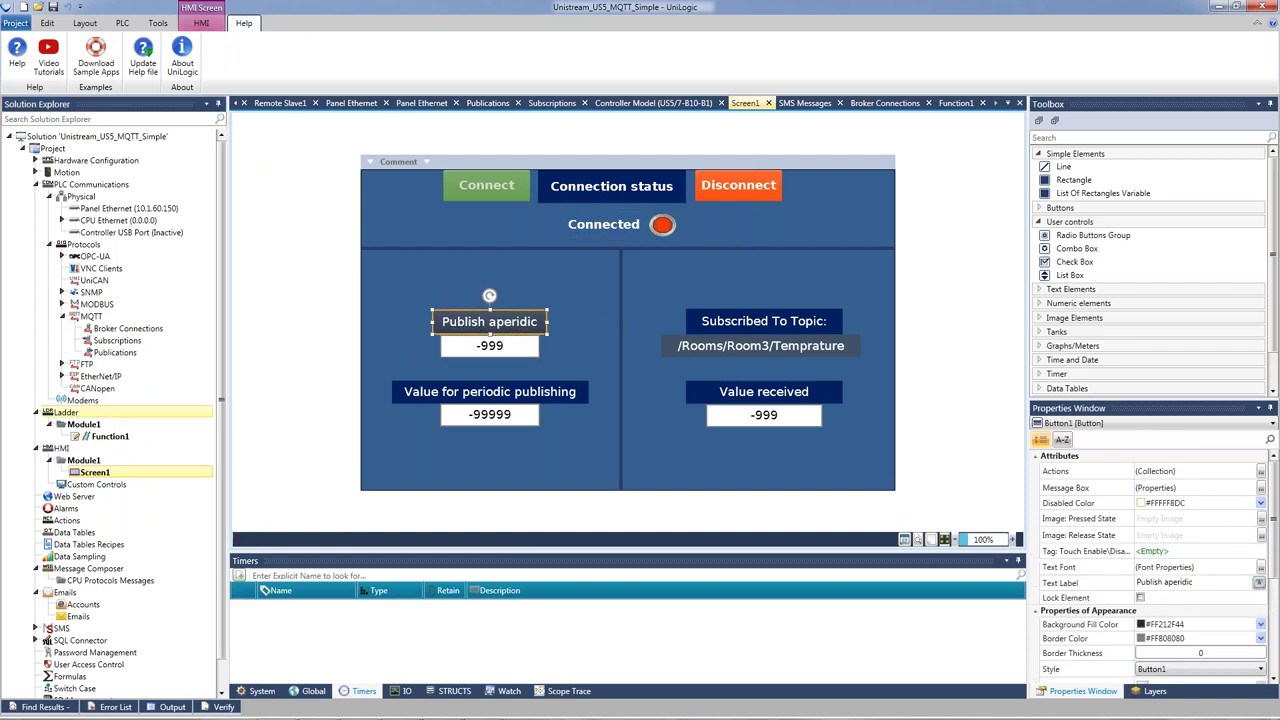
{"action": "left_click", "coordinate": [150, 437]}
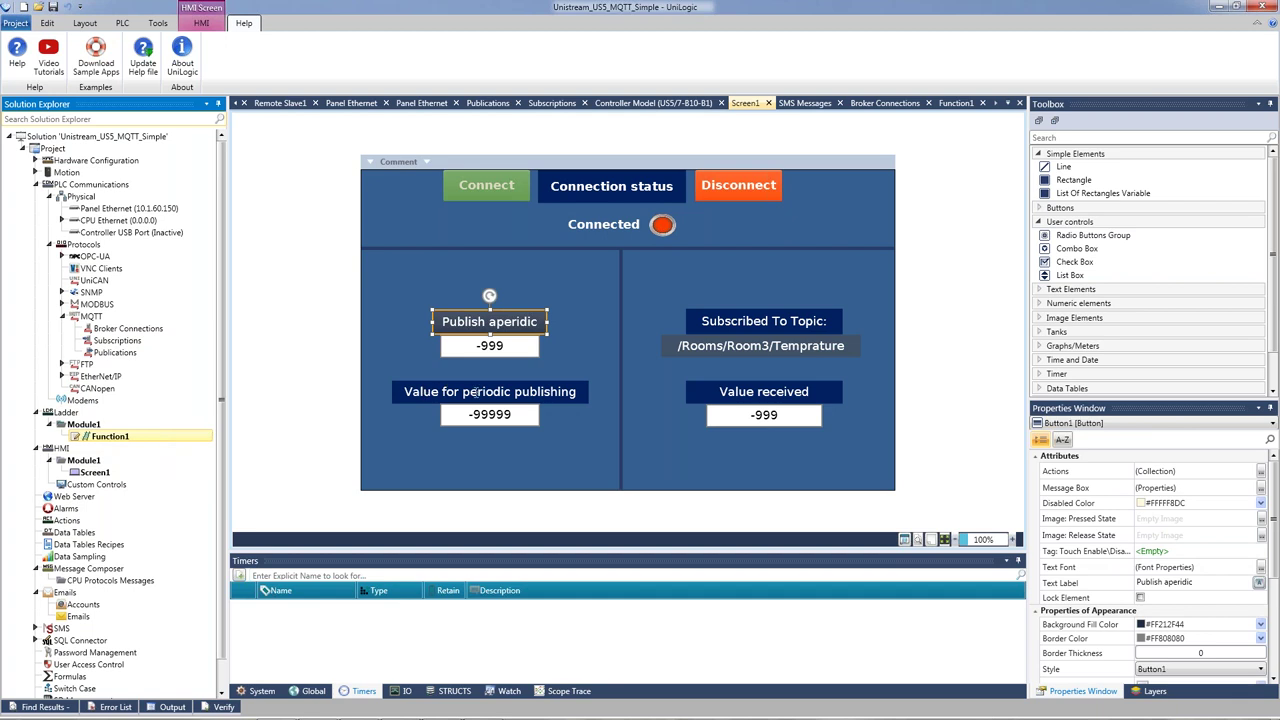
{"action": "left_click", "coordinate": [100, 474]}
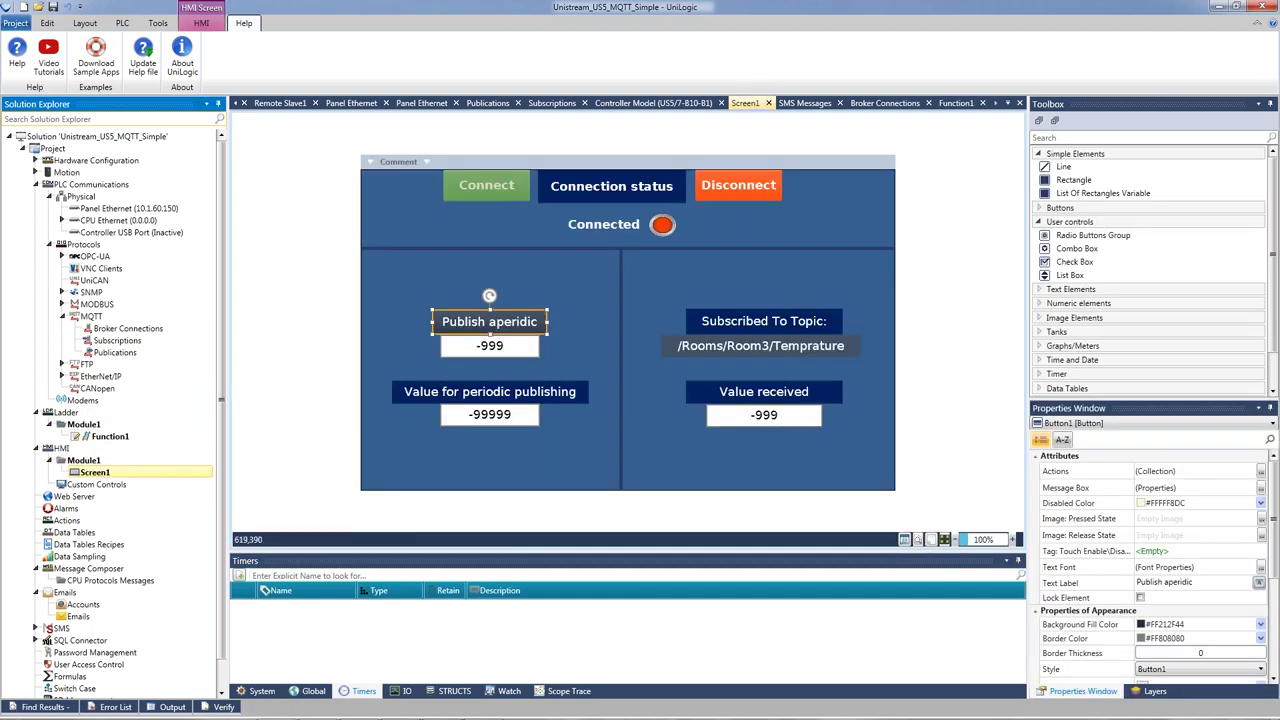
{"action": "left_click", "coordinate": [763, 340]}
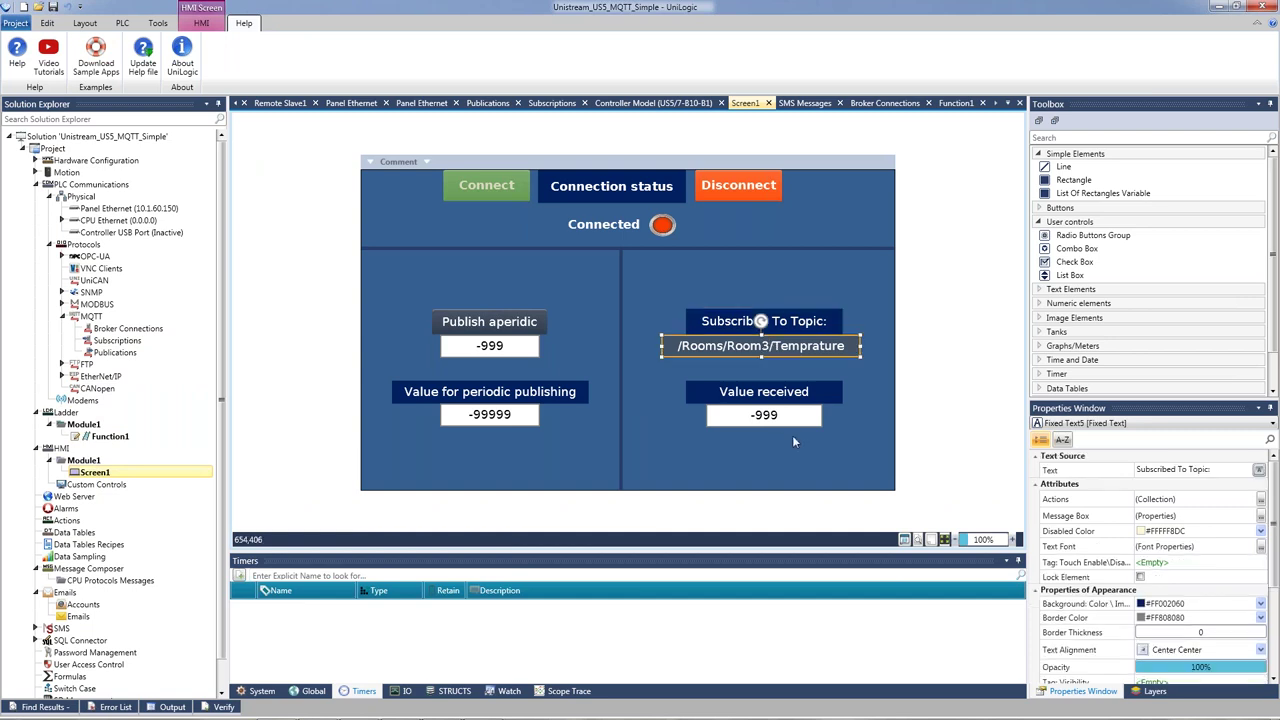
{"action": "left_click", "coordinate": [776, 405]}
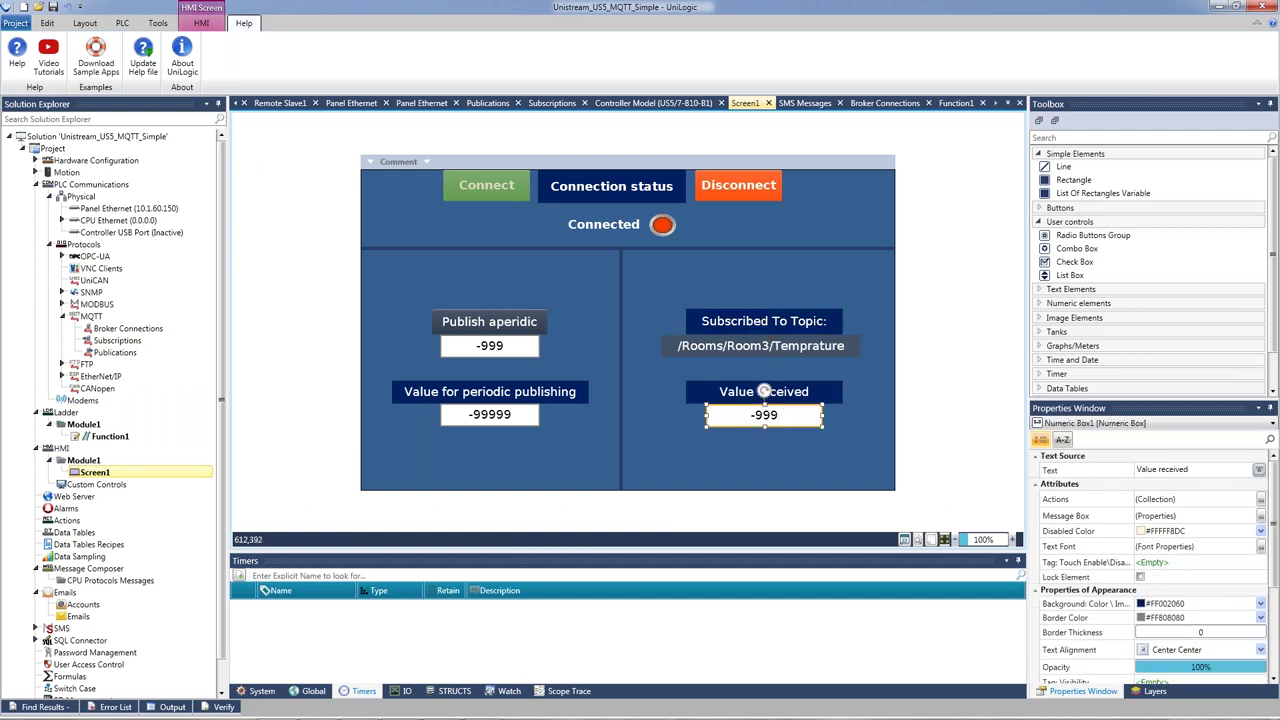
{"action": "left_click", "coordinate": [476, 388]}
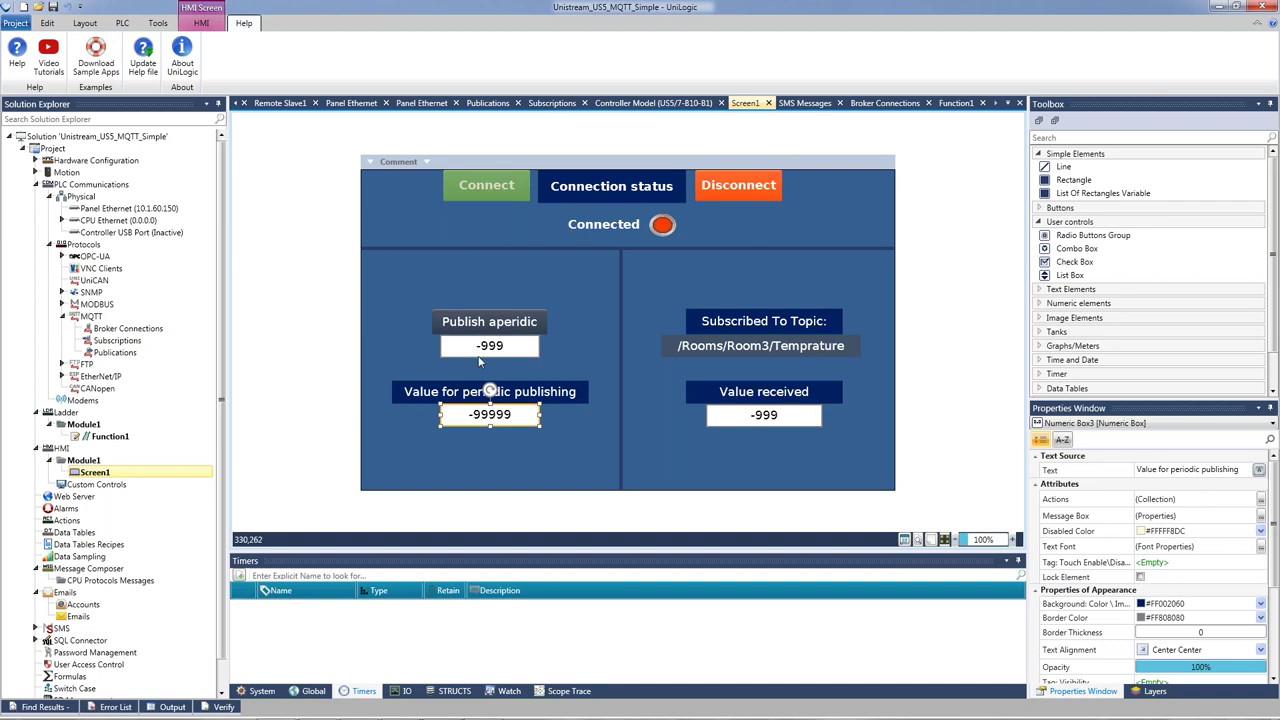
{"action": "left_click", "coordinate": [490, 415]}
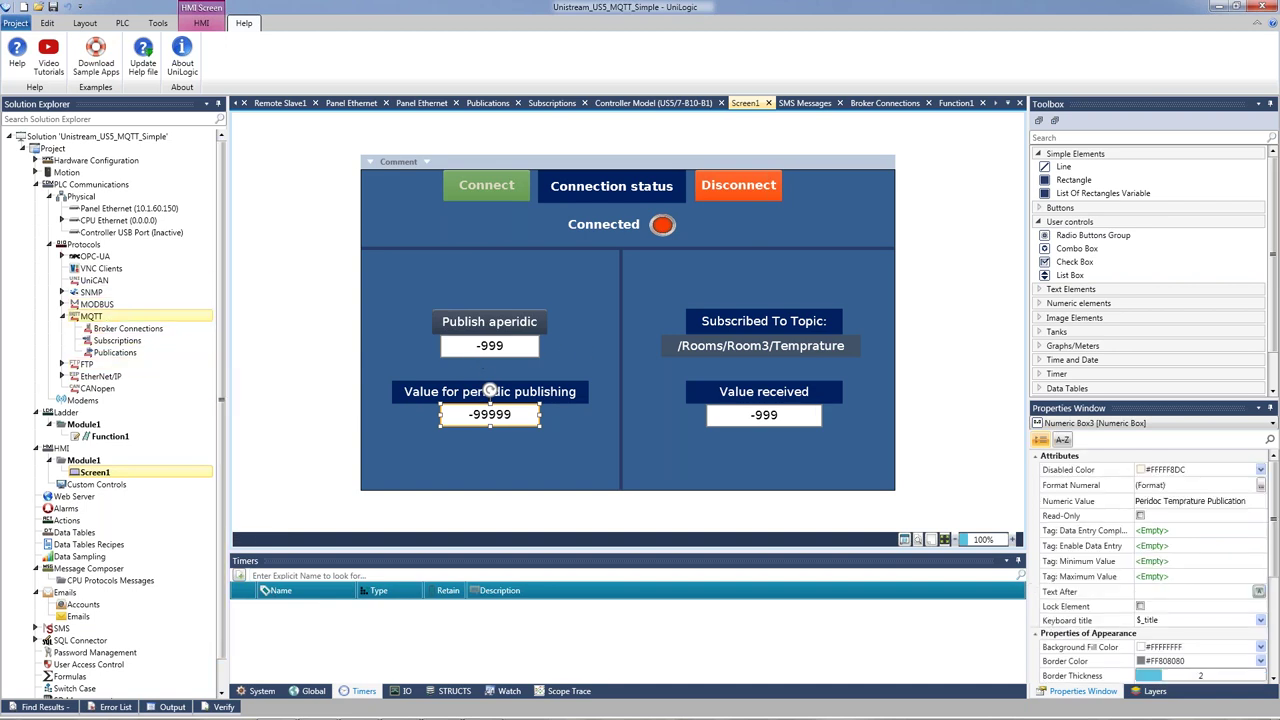
Step: Collapse the MQTT branch and open Remote Slave1 under the MODBUS Panel Ethernet master to view its register operations
{"action": "left_click", "coordinate": [61, 318]}
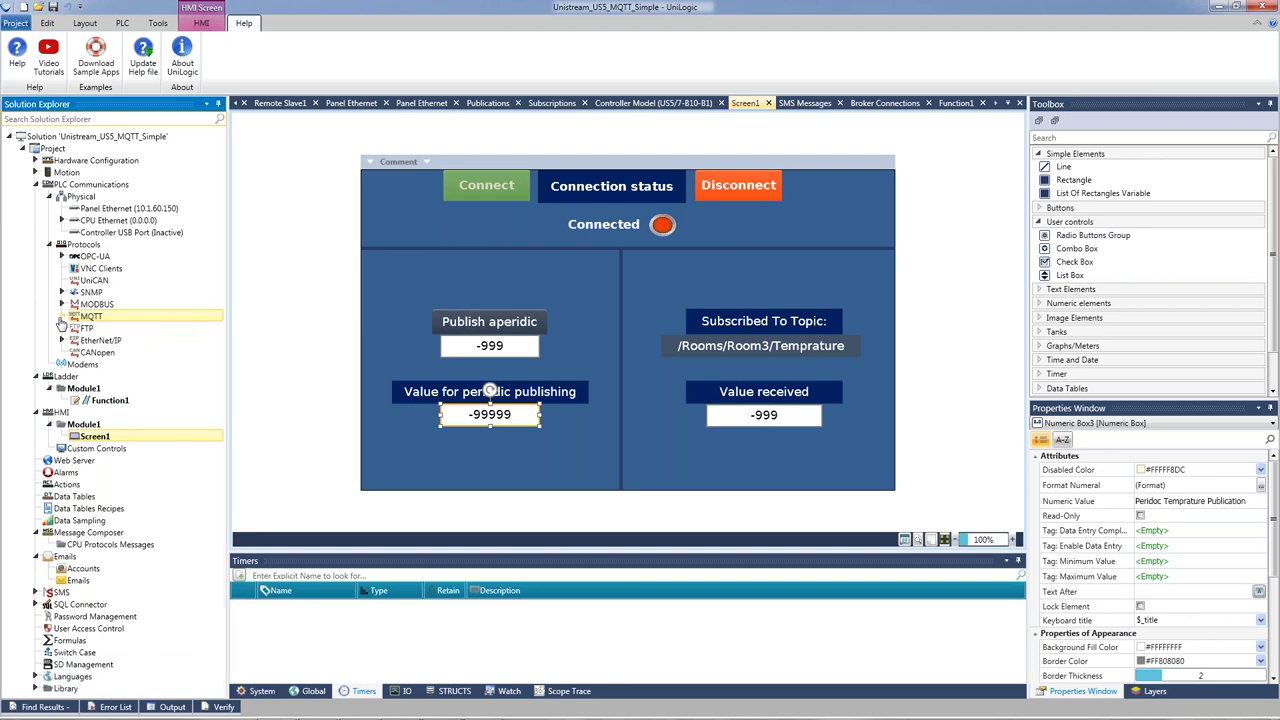
{"action": "left_click", "coordinate": [61, 304]}
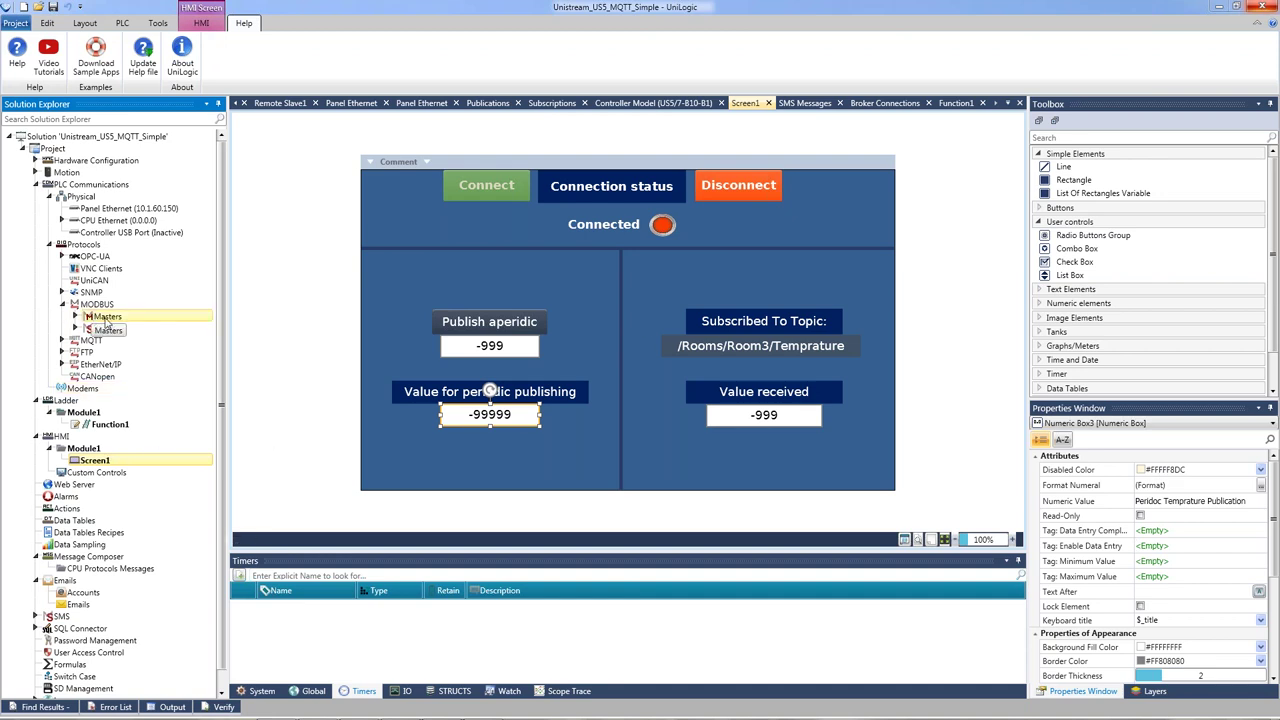
{"action": "left_click", "coordinate": [106, 317]}
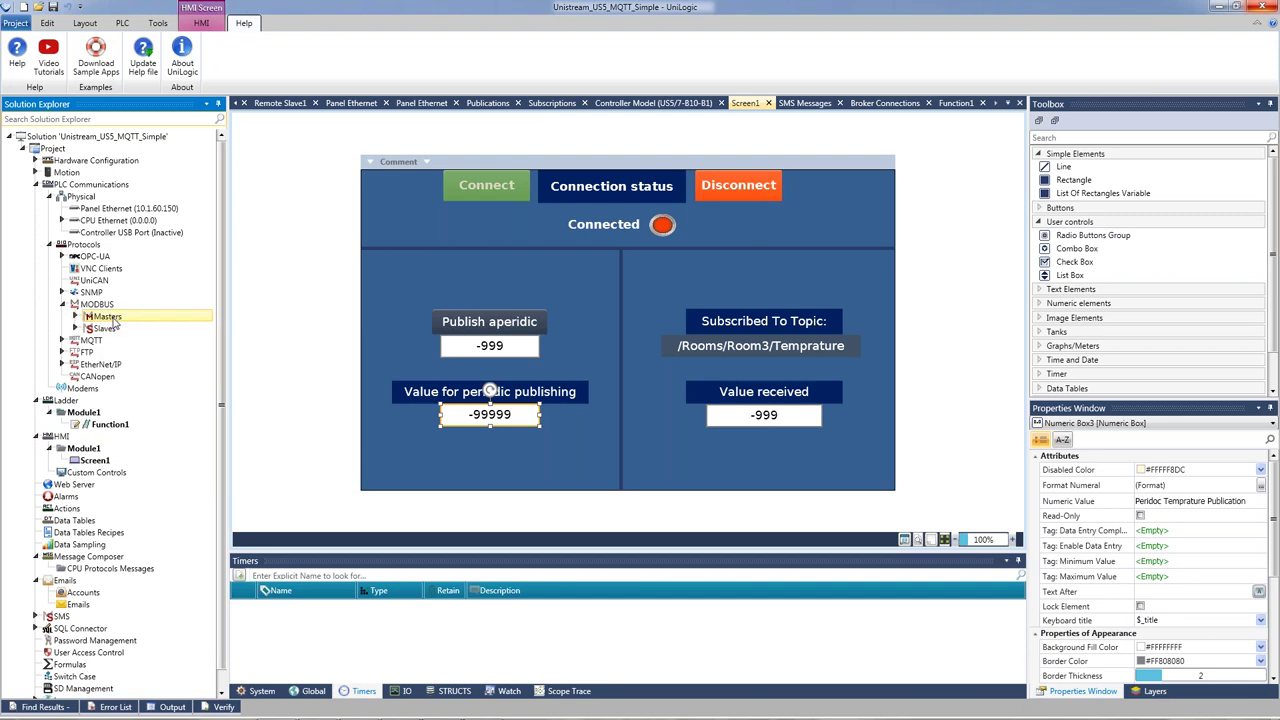
{"action": "left_click", "coordinate": [76, 318]}
{"action": "double_click", "coordinate": [125, 330]}
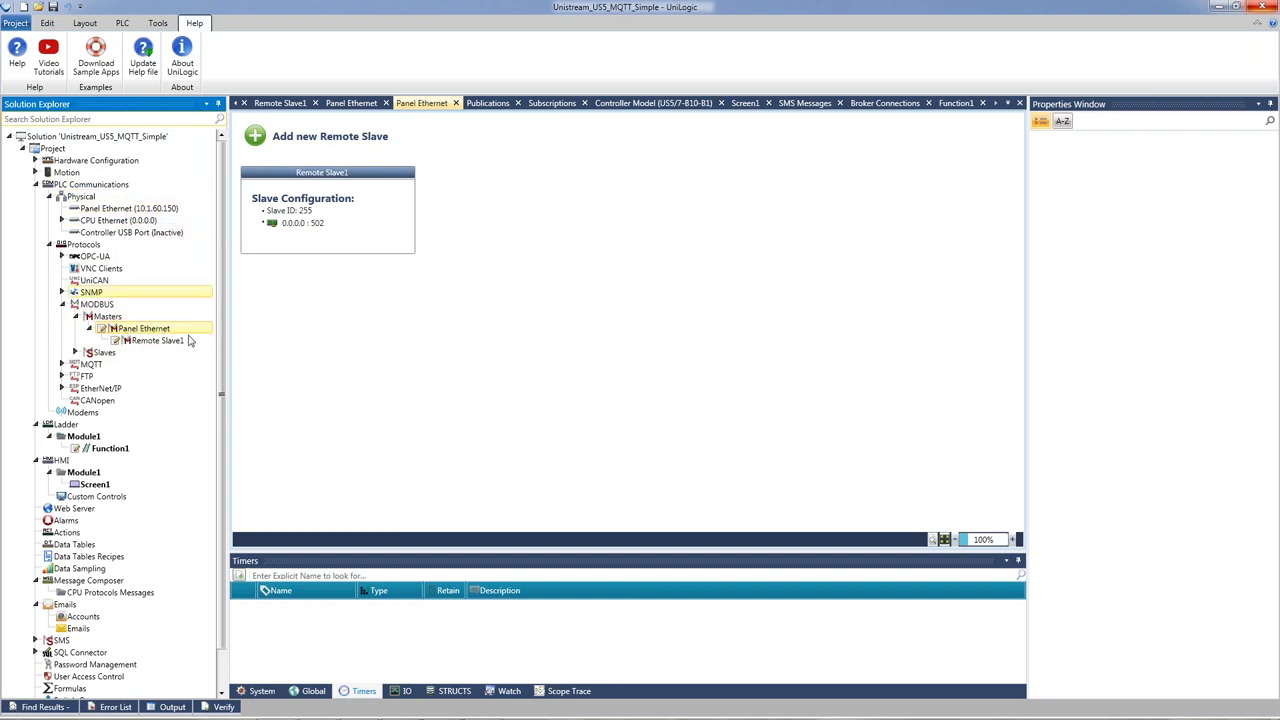
{"action": "double_click", "coordinate": [168, 341]}
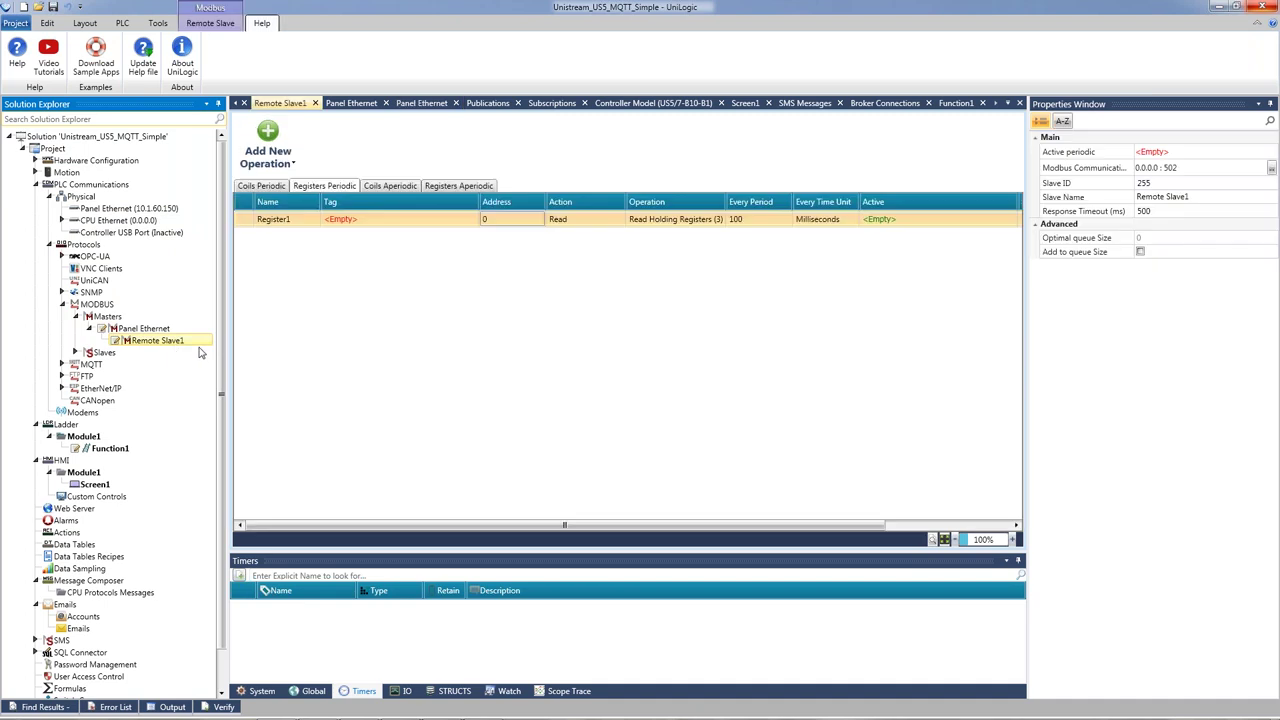
Step: Add another remote slave to the MODBUS Panel Ethernet master and delete that new slave again
{"action": "left_click", "coordinate": [147, 329]}
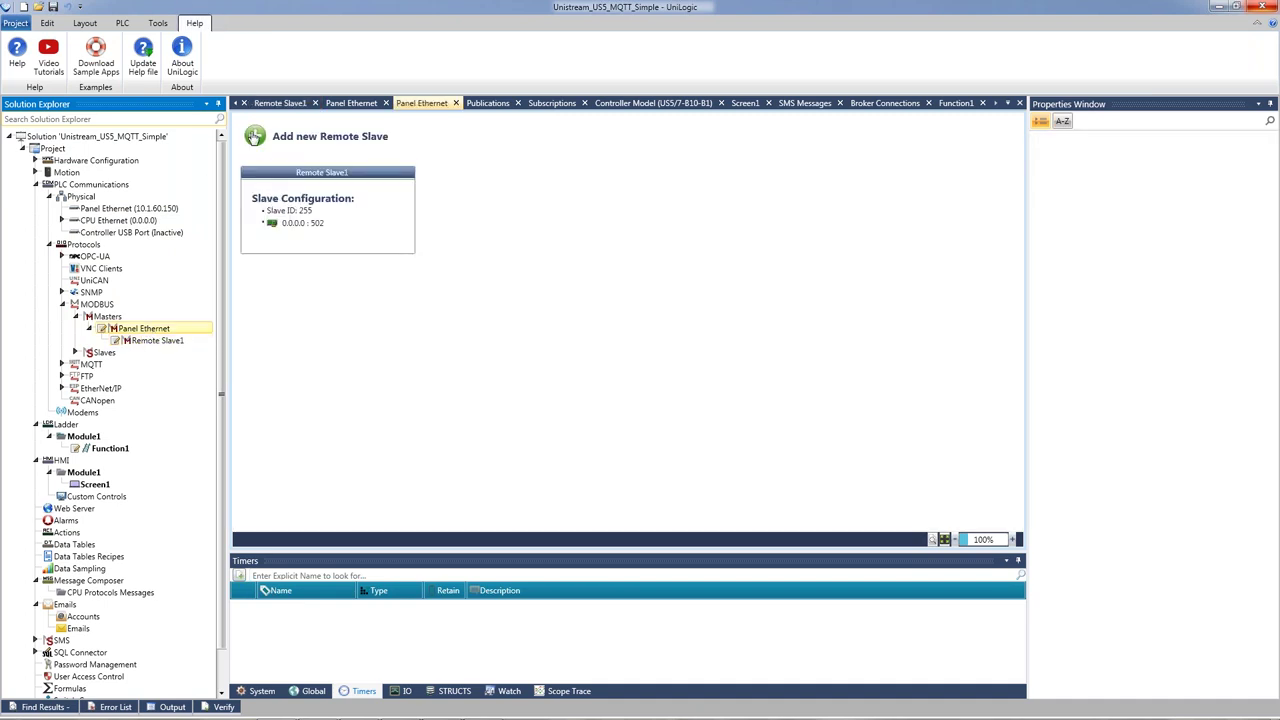
{"action": "left_click", "coordinate": [283, 213]}
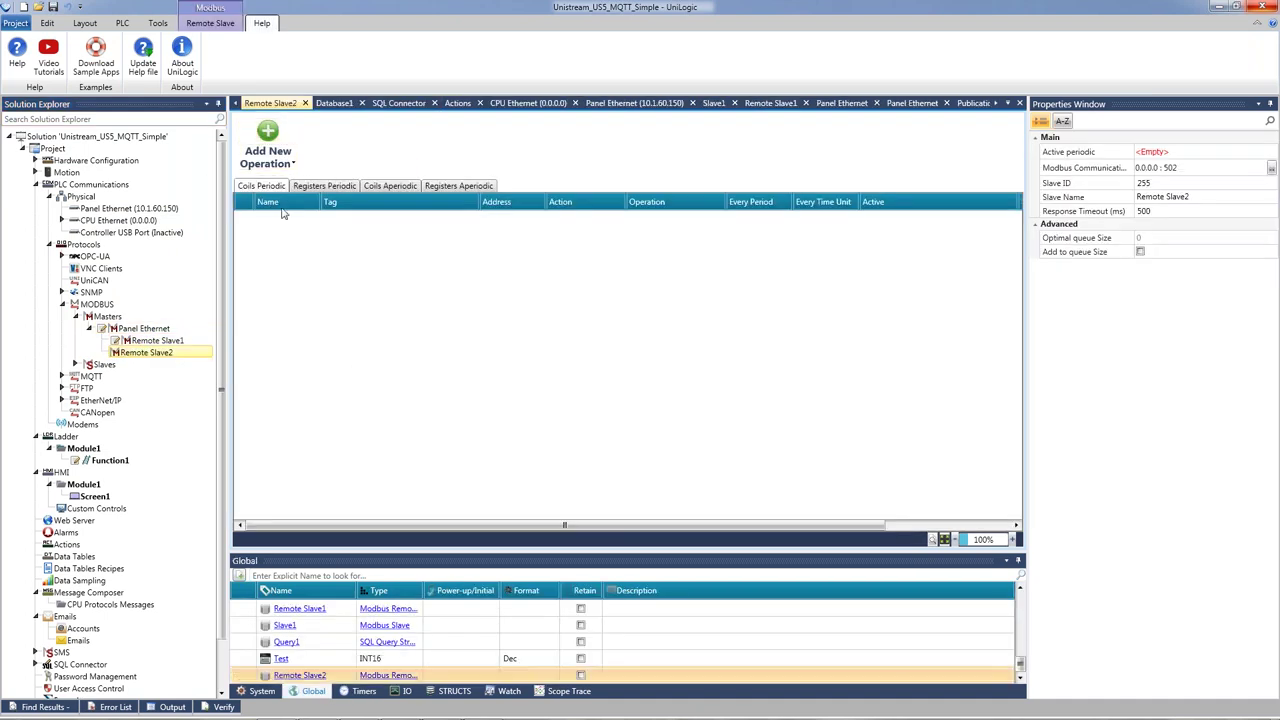
{"action": "right_click", "coordinate": [170, 353]}
{"action": "left_click", "coordinate": [222, 379]}
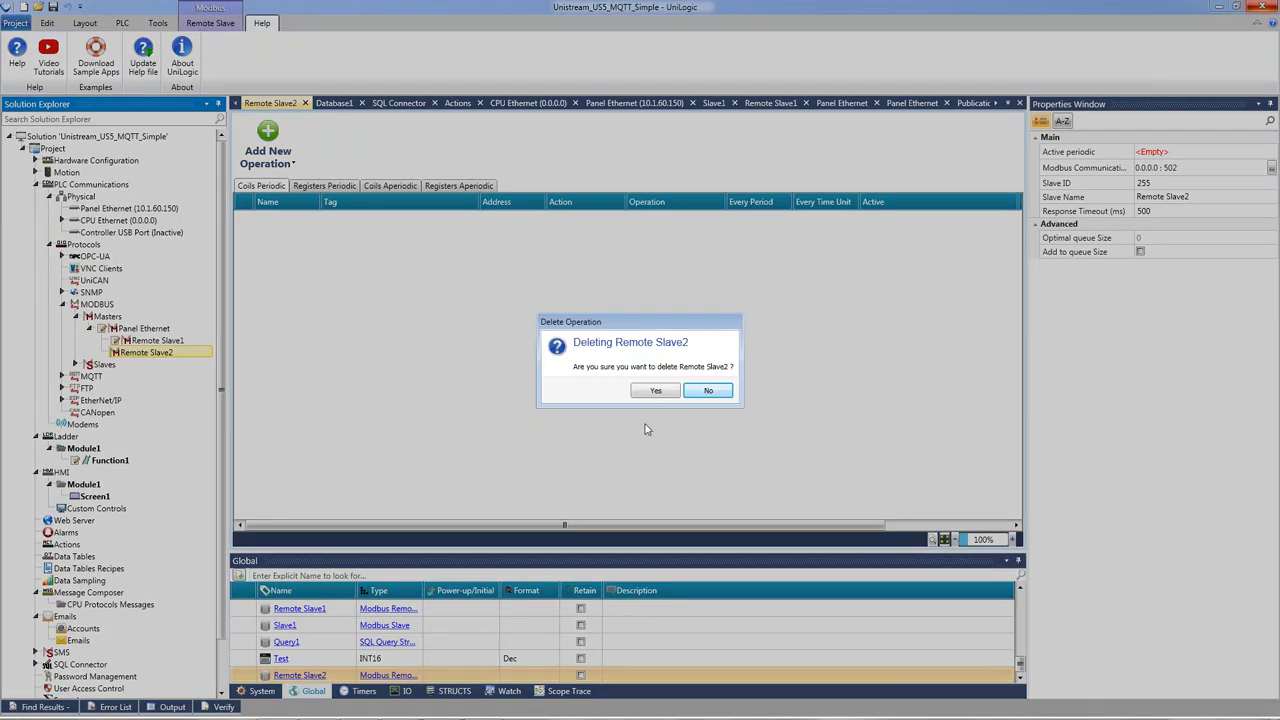
{"action": "left_click", "coordinate": [655, 391]}
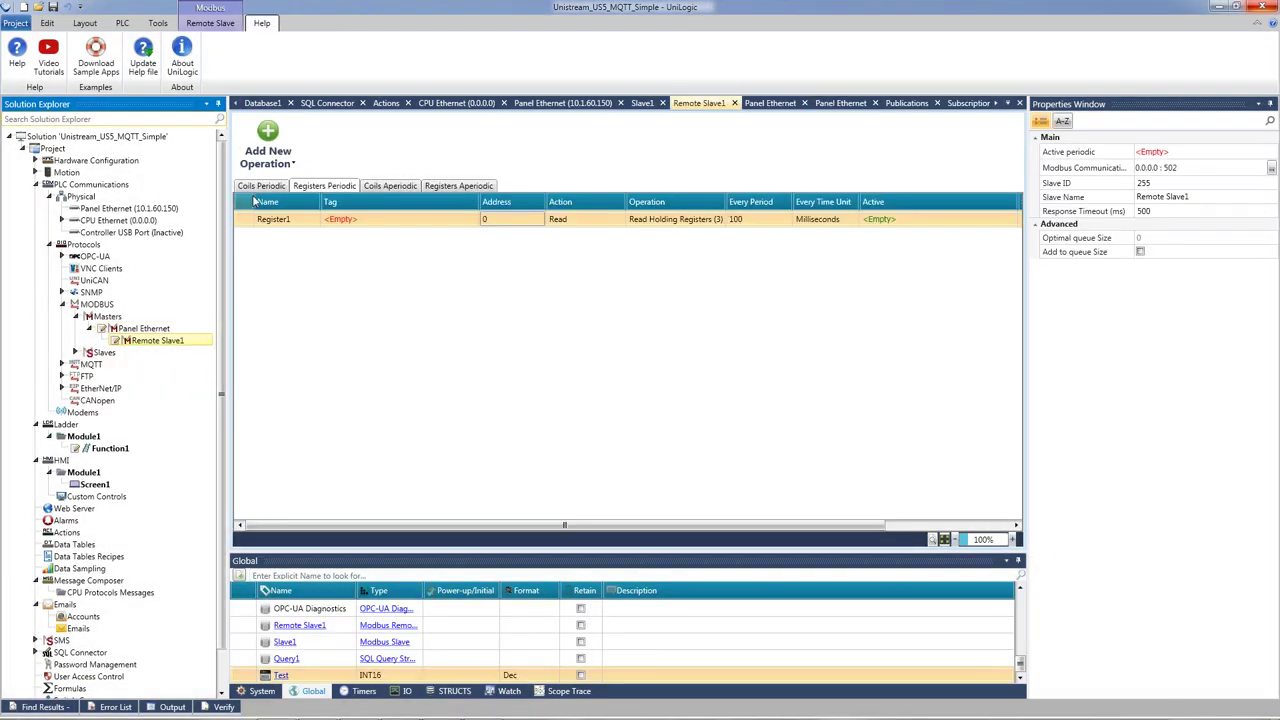
Step: Assign the Connect tag to Coil1 in Remote Slave1's periodic coil operations, and clear the tag again
{"action": "left_click", "coordinate": [259, 187]}
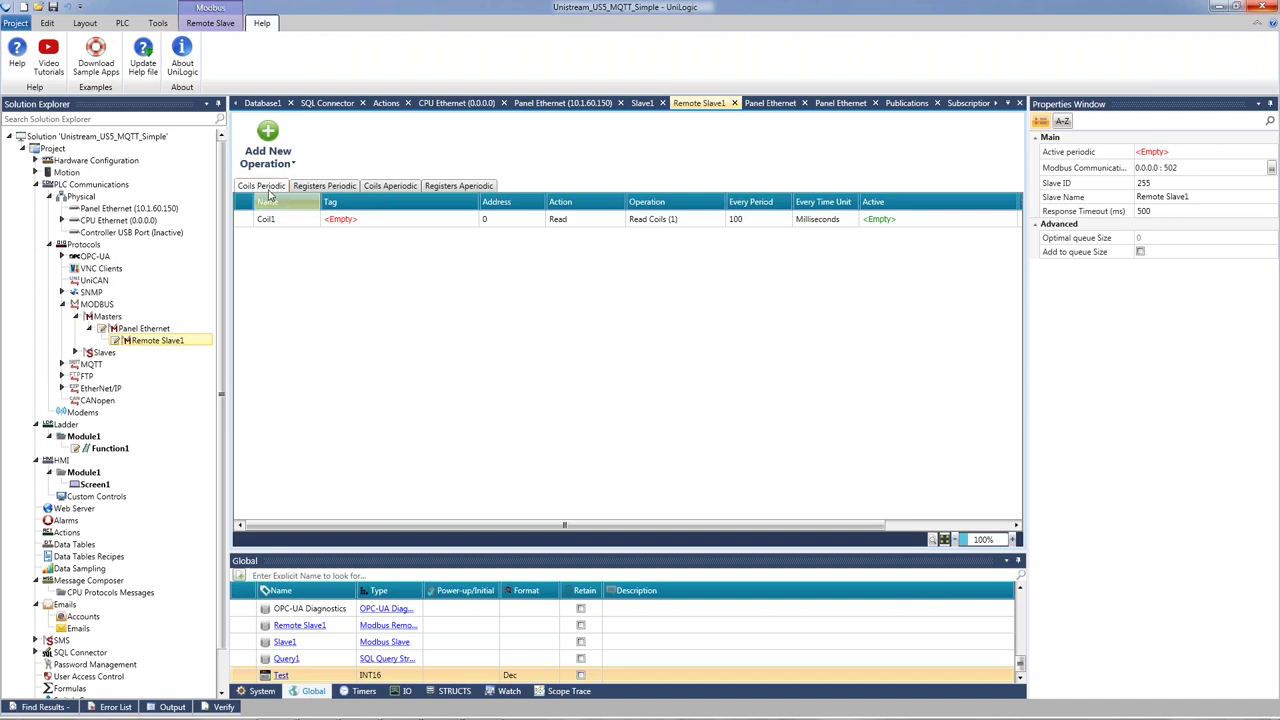
{"action": "left_click", "coordinate": [338, 219]}
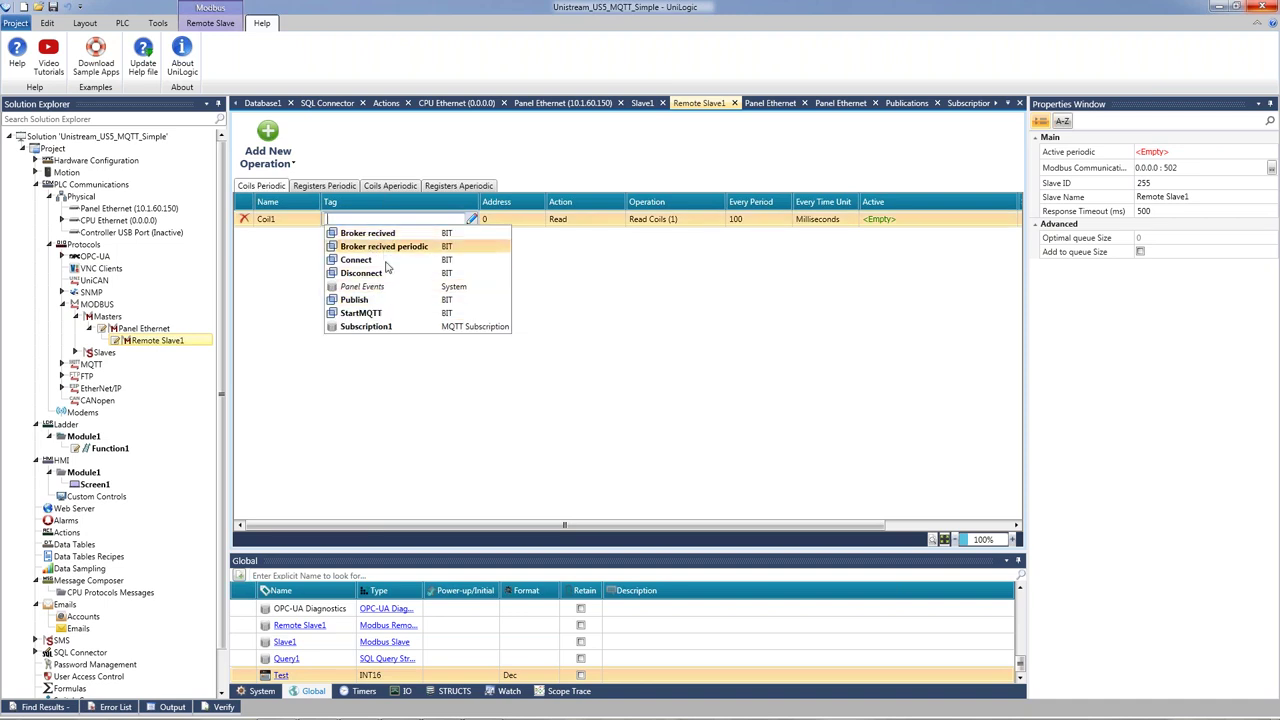
{"action": "left_click", "coordinate": [362, 260]}
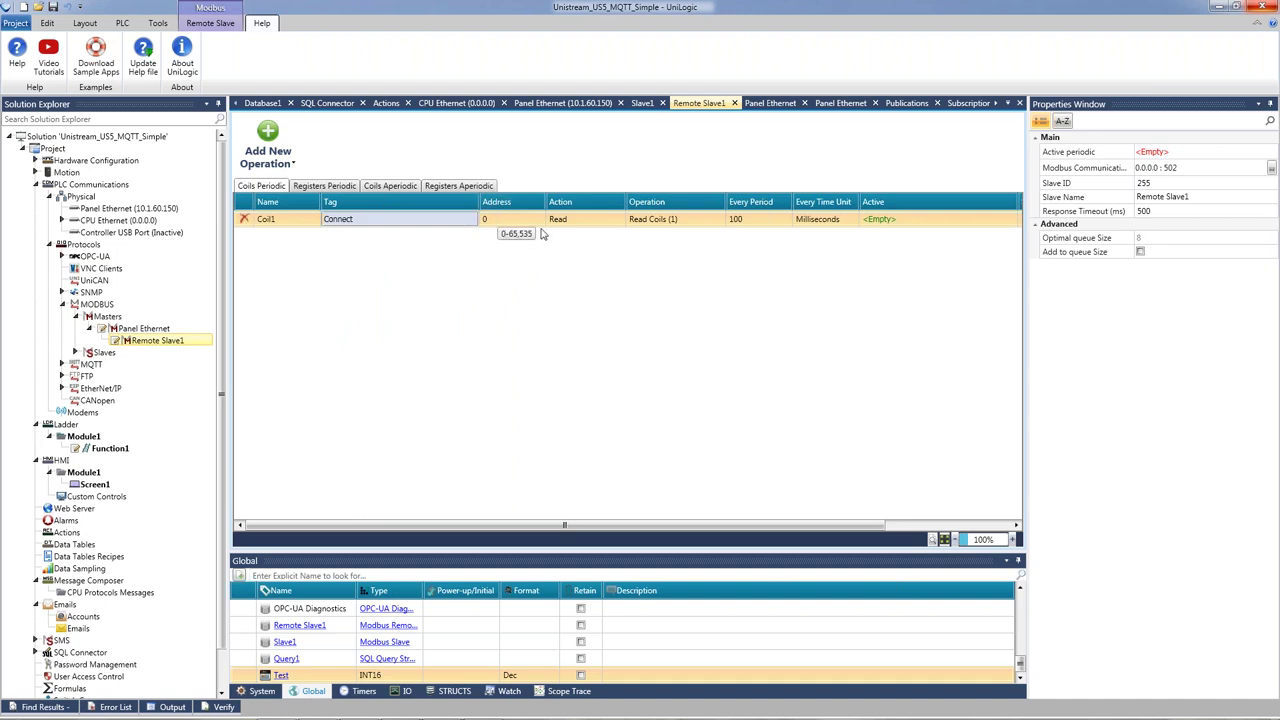
{"action": "left_click", "coordinate": [471, 219]}
{"action": "key", "text": "Escape"}
Step: Open Slave1 under the MODBUS Panel Ethernet slaves and add a new coil operation to it
{"action": "left_click", "coordinate": [75, 352]}
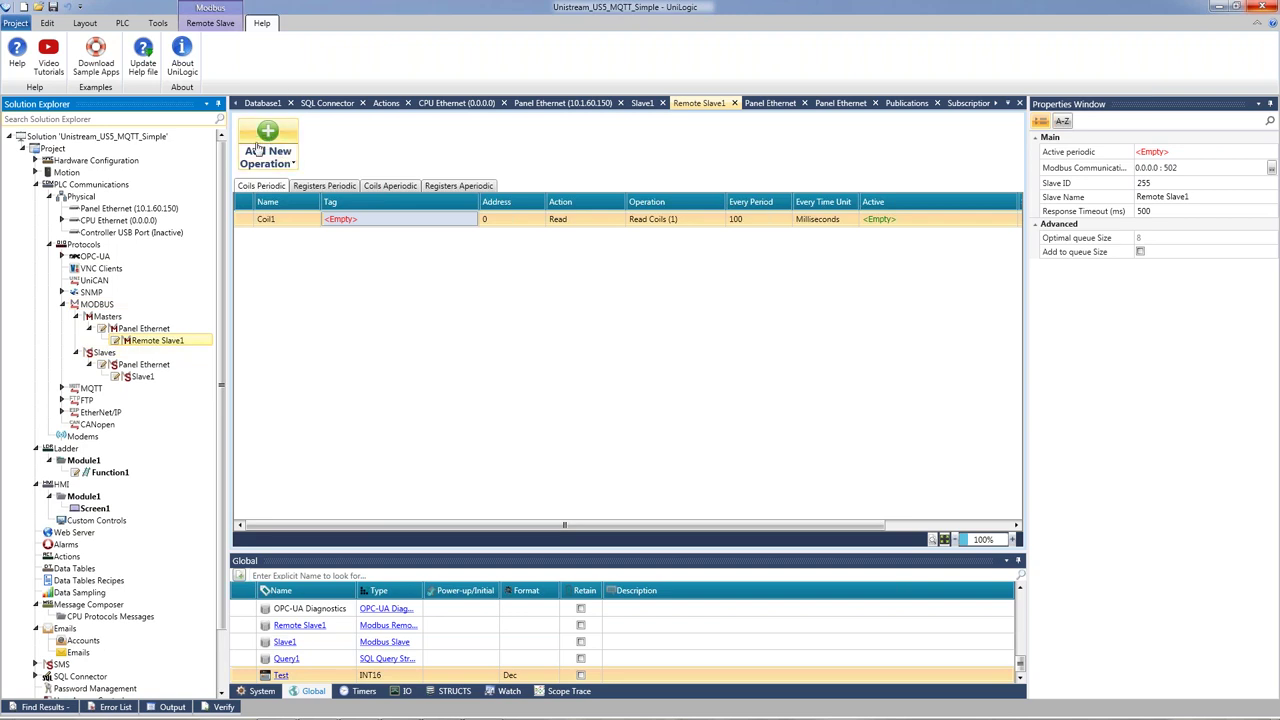
{"action": "left_click", "coordinate": [140, 376]}
{"action": "left_click", "coordinate": [267, 131]}
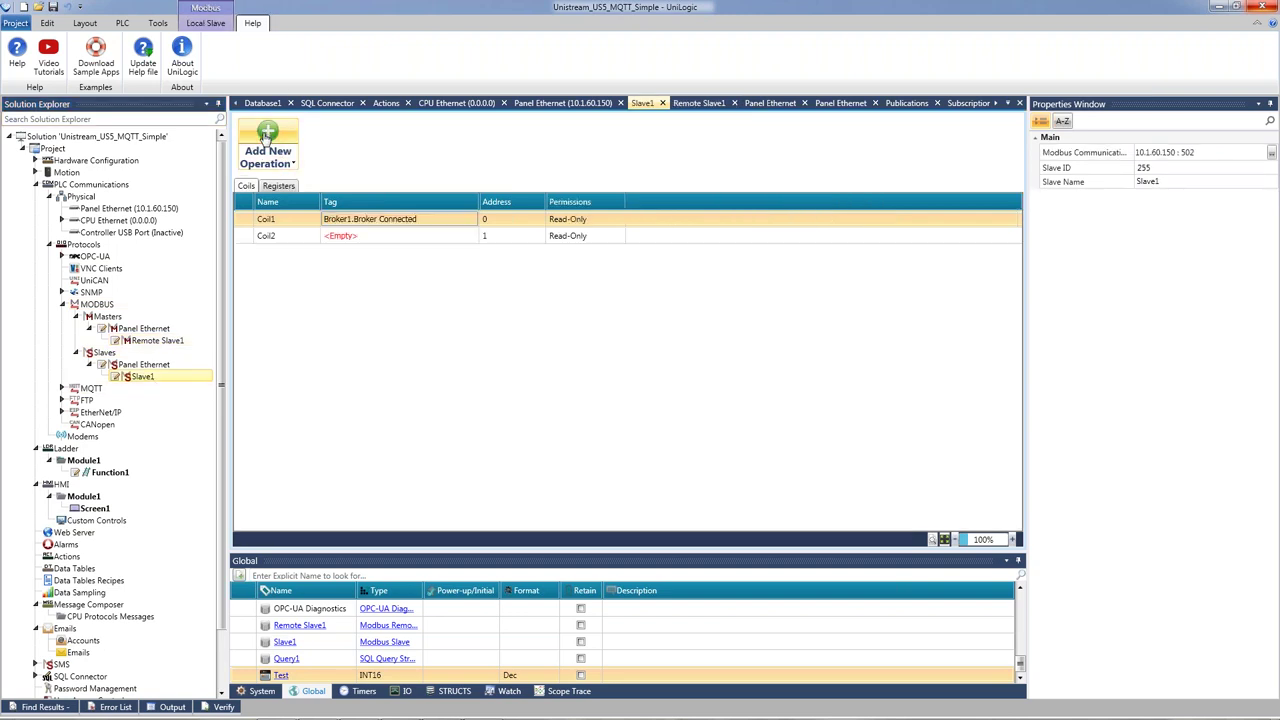
Step: Delete both coil operations of Slave1 and add a register operation to it
{"action": "left_click", "coordinate": [266, 235]}
{"action": "left_click", "coordinate": [243, 235]}
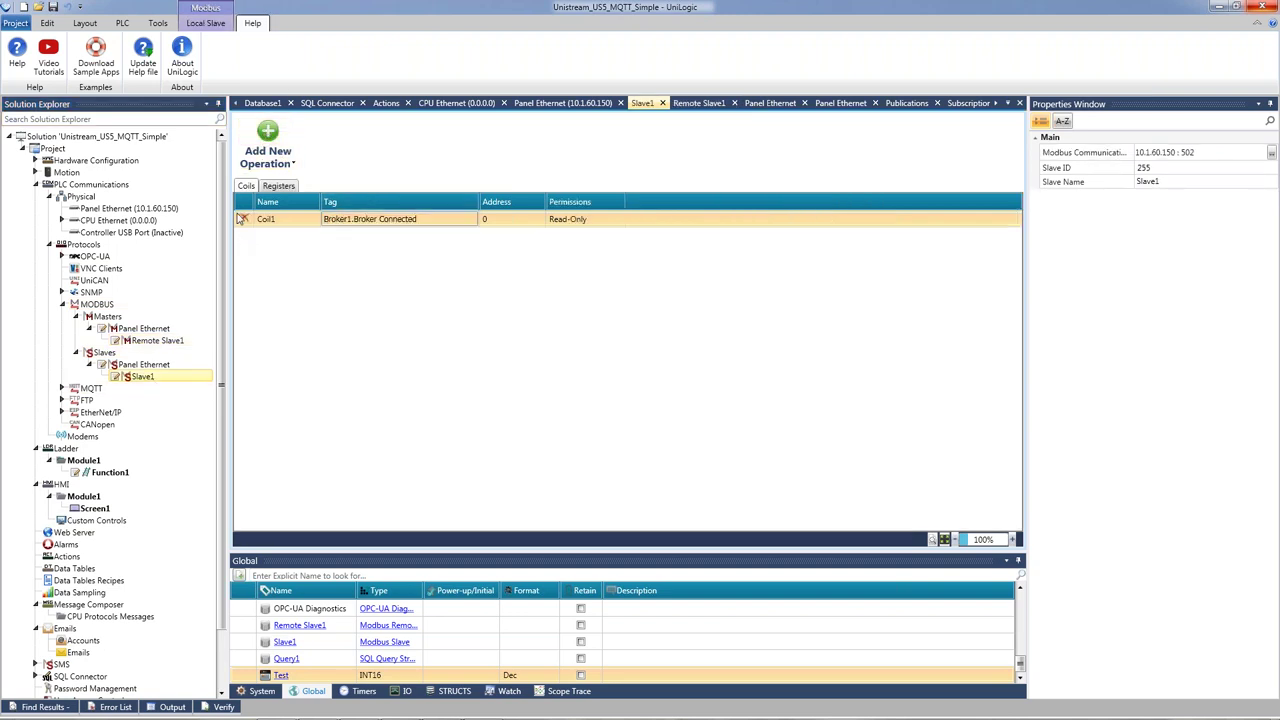
{"action": "left_click", "coordinate": [244, 219]}
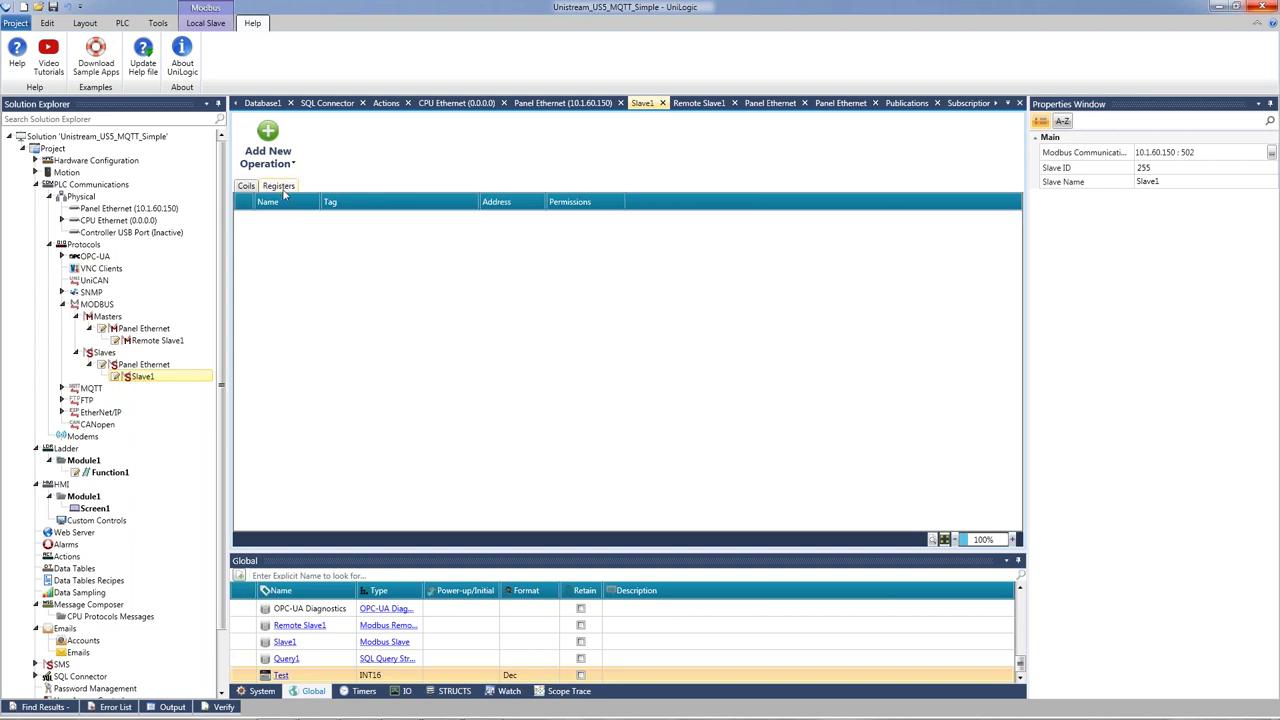
{"action": "left_click", "coordinate": [270, 133]}
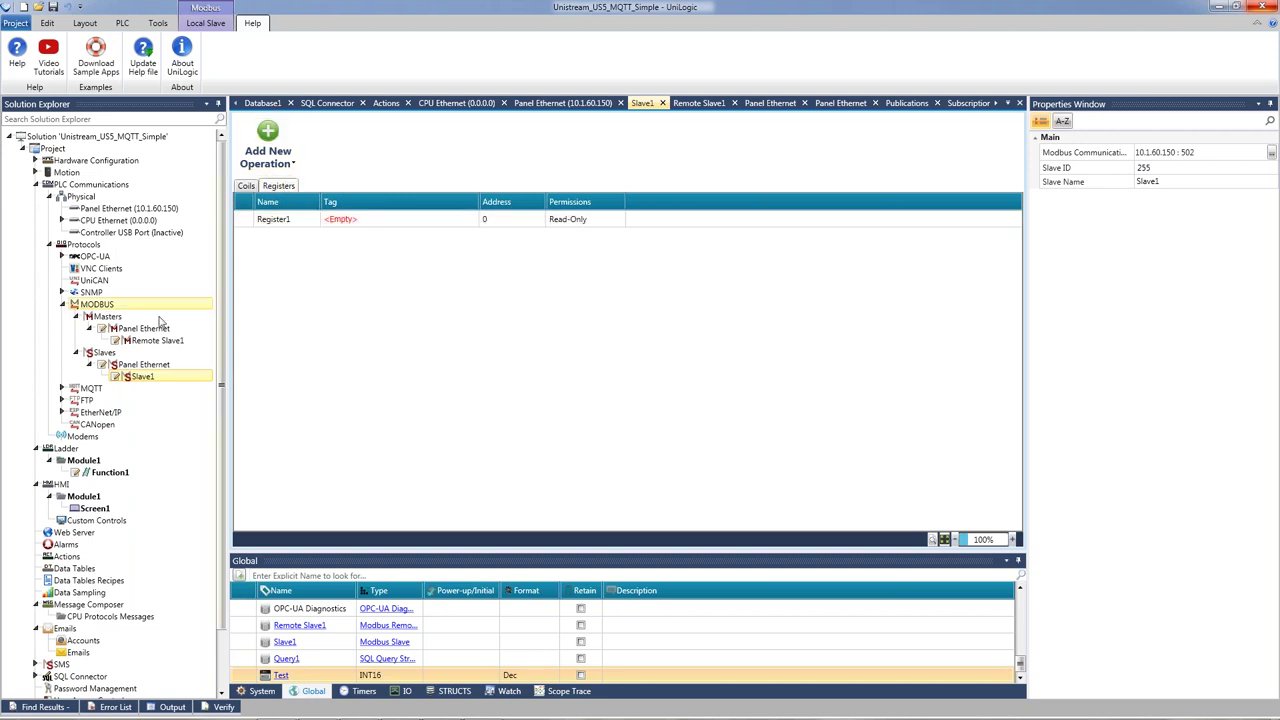
Step: Collapse the MODBUS branch and open the SQL Connector to examine the connection fields of Database1
{"action": "left_click", "coordinate": [63, 306]}
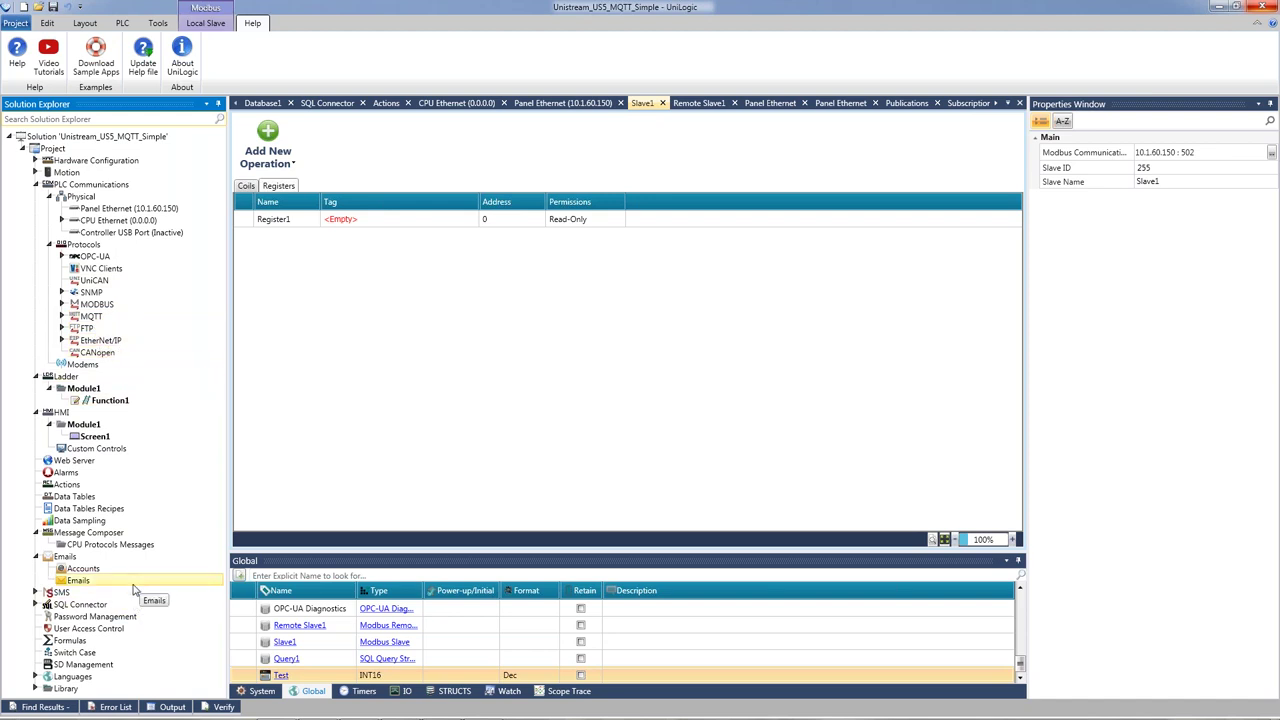
{"action": "double_click", "coordinate": [68, 607]}
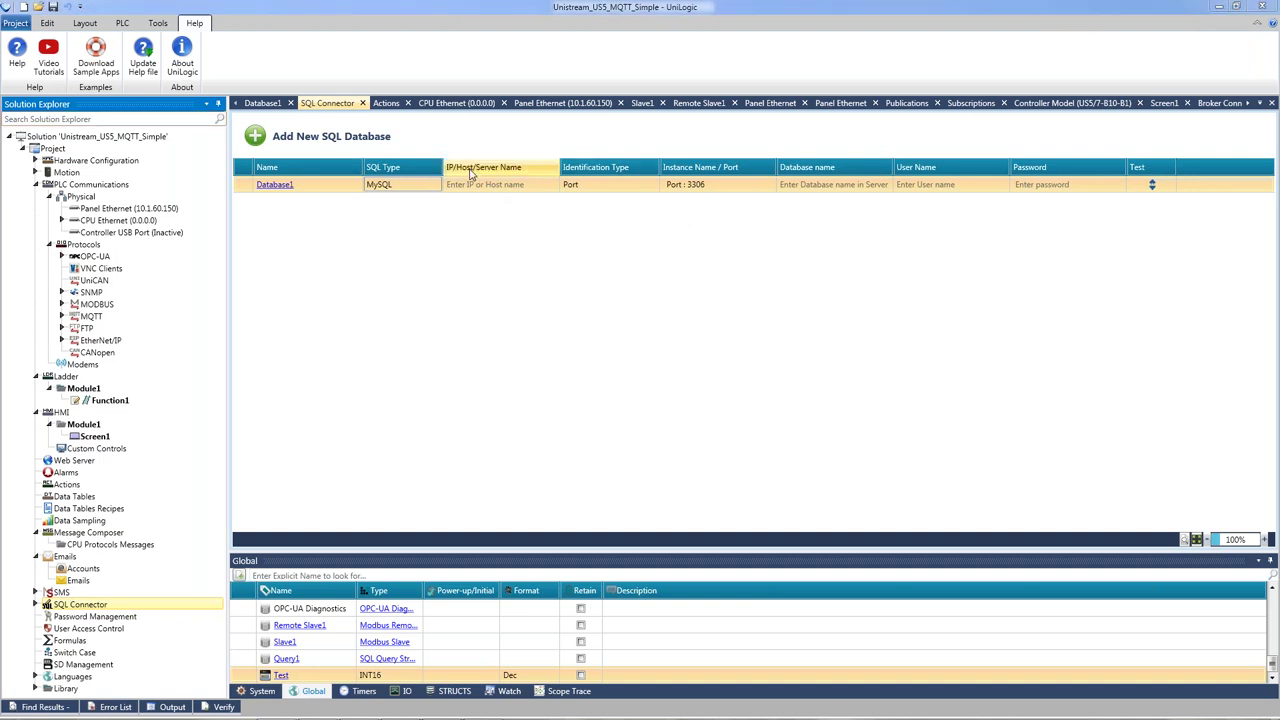
{"action": "left_click", "coordinate": [829, 190]}
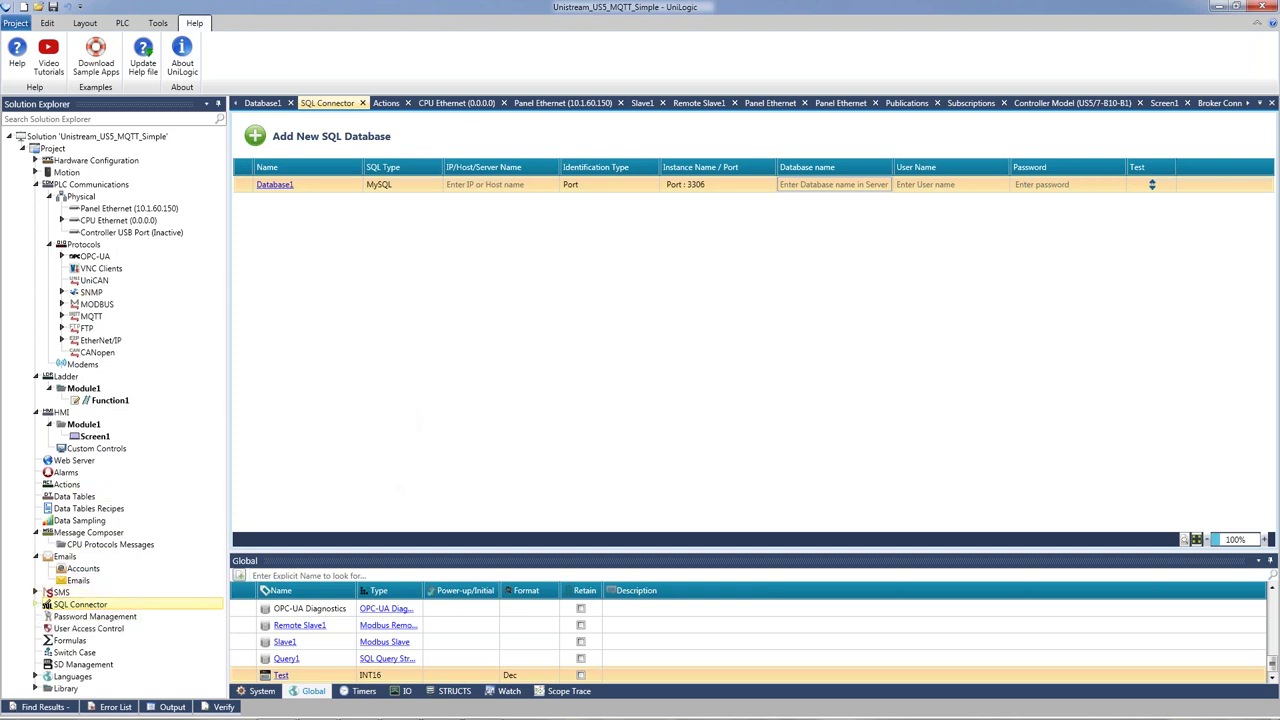
Step: Open Database1 under the SQL Connector and delete its existing query Query1
{"action": "double_click", "coordinate": [80, 604]}
{"action": "double_click", "coordinate": [95, 616]}
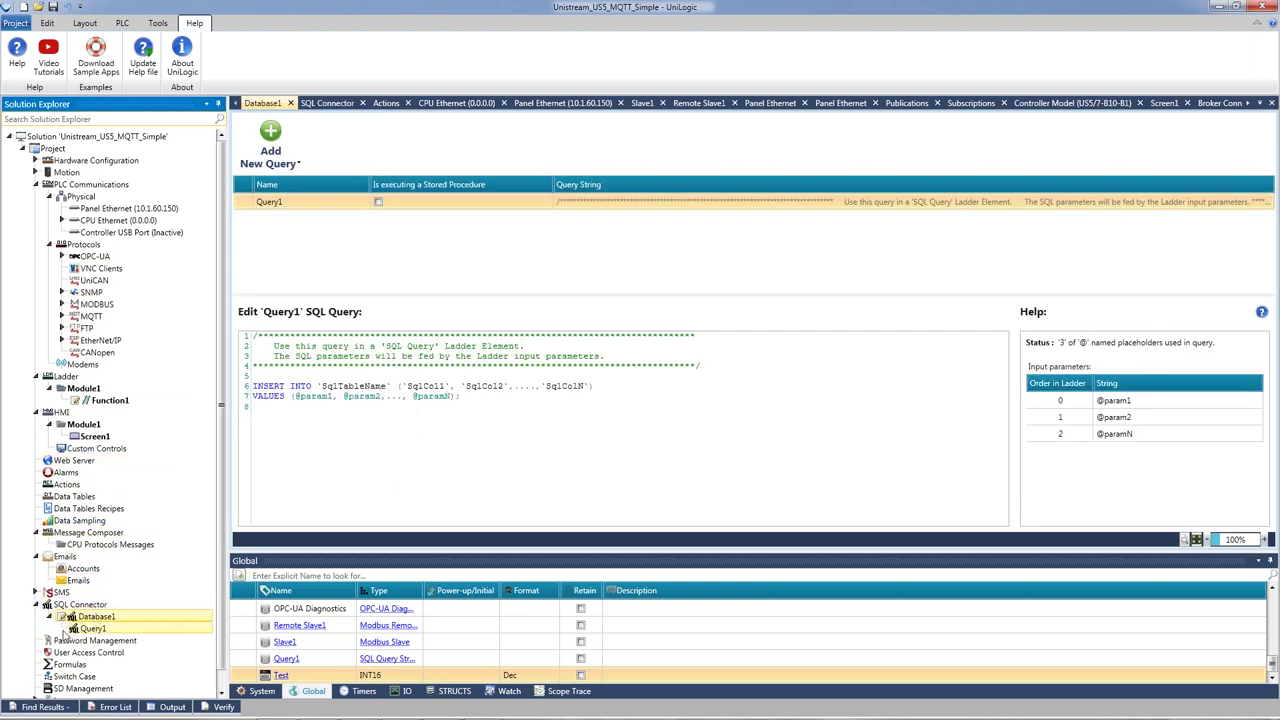
{"action": "left_click", "coordinate": [80, 604]}
{"action": "double_click", "coordinate": [279, 188]}
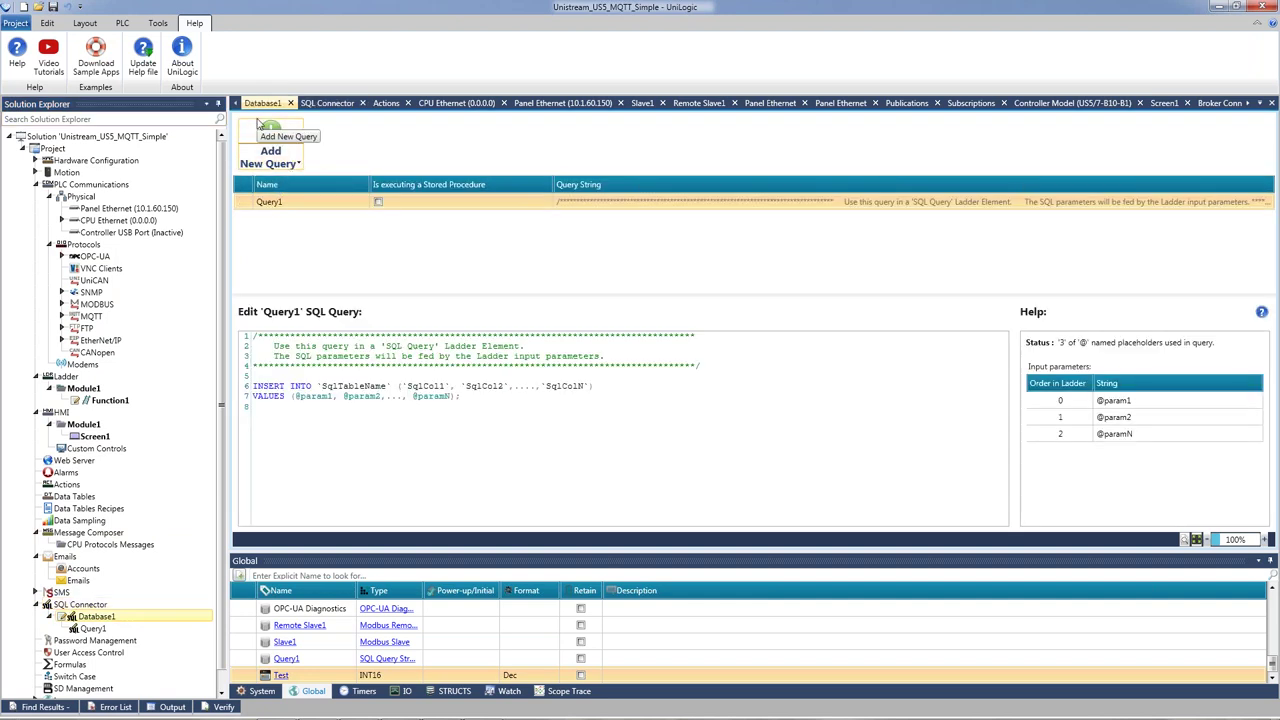
{"action": "left_click", "coordinate": [244, 203]}
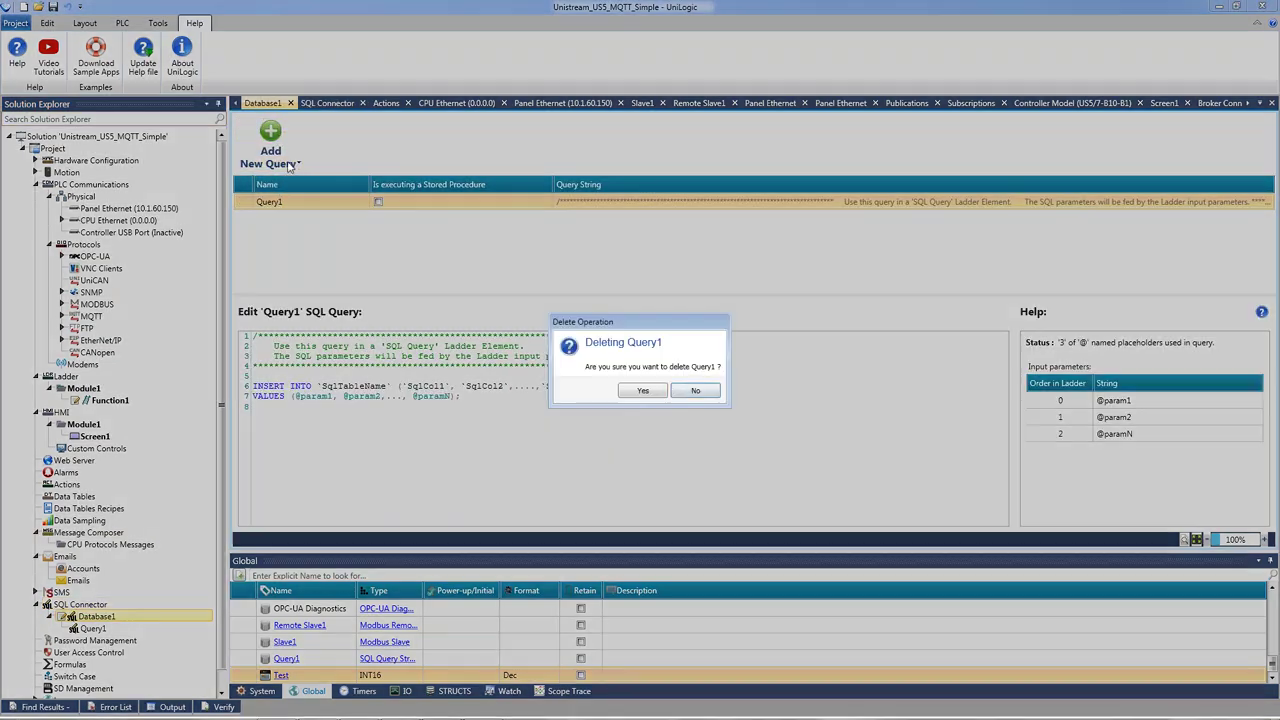
{"action": "left_click", "coordinate": [643, 391]}
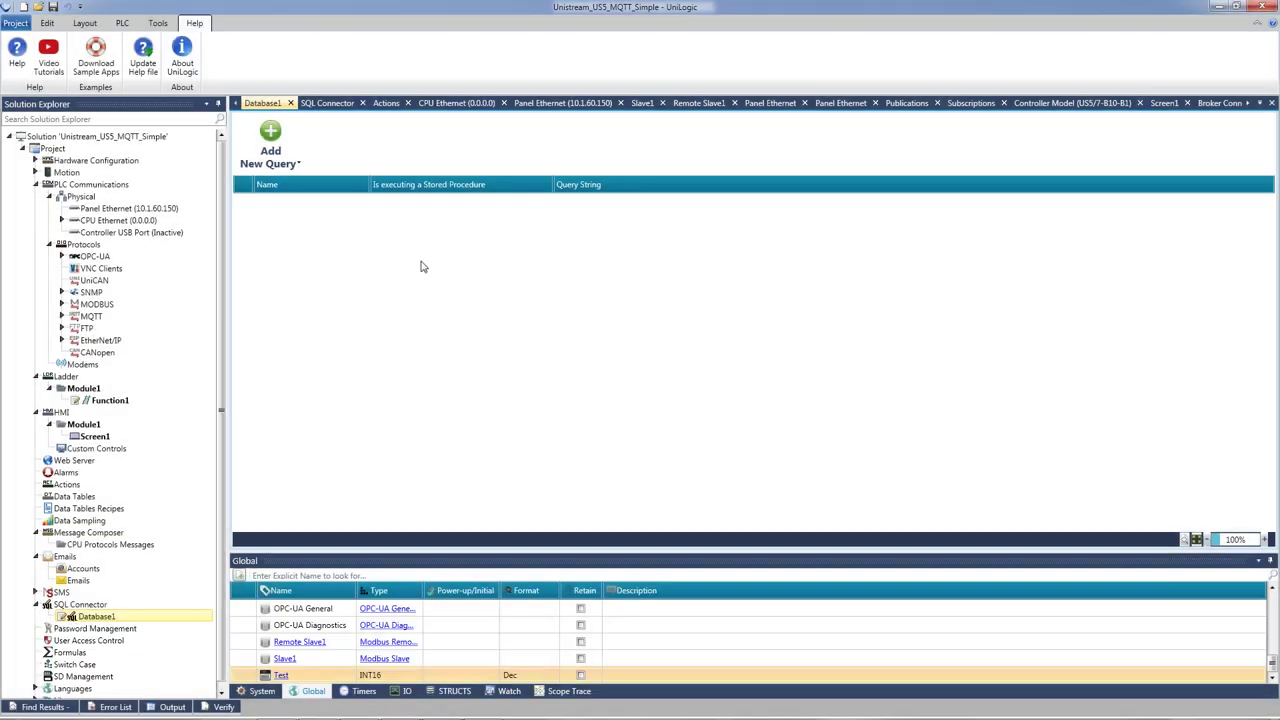
Step: Add a blank new query to Database1 and delete it again
{"action": "left_click", "coordinate": [292, 161]}
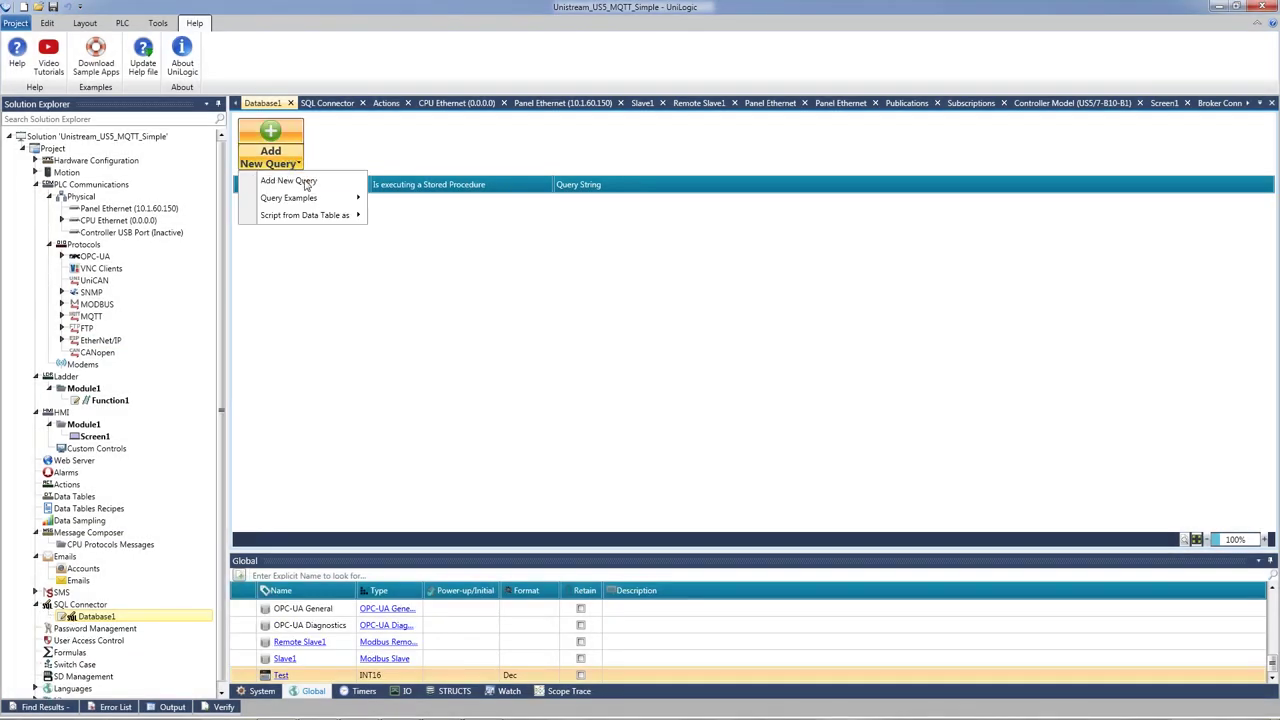
{"action": "left_click", "coordinate": [303, 184]}
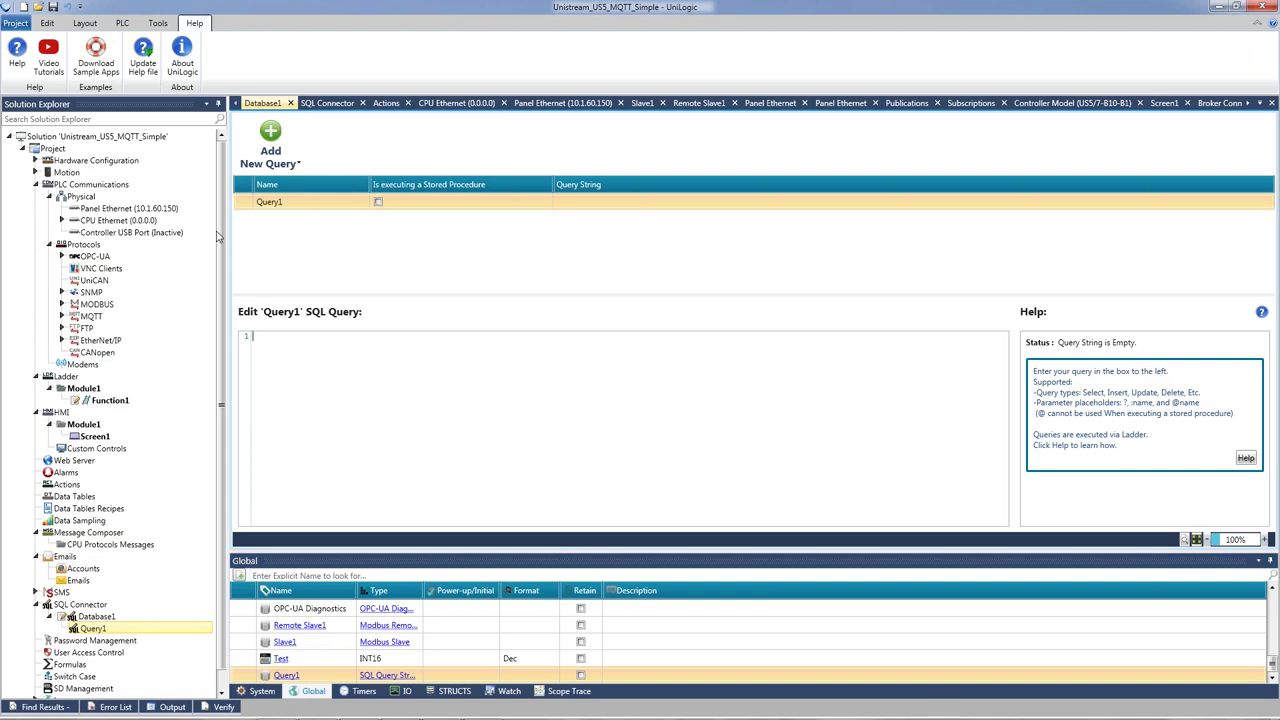
{"action": "left_click", "coordinate": [245, 205]}
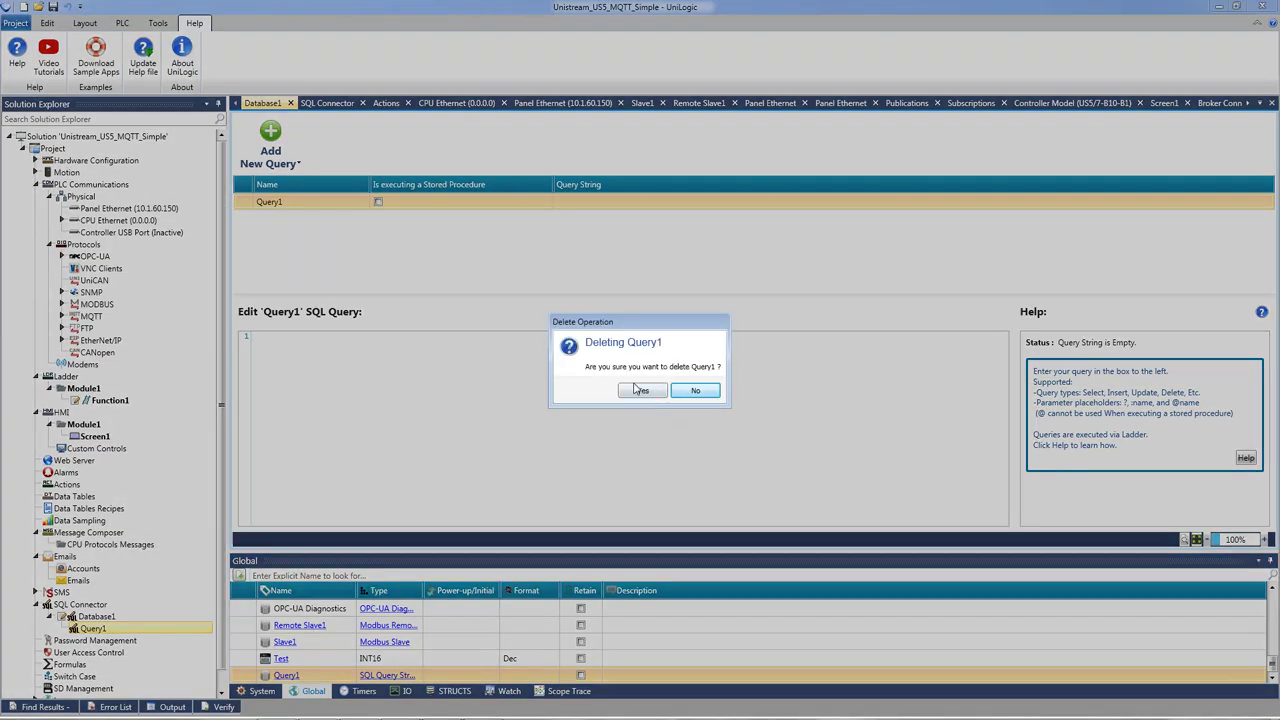
{"action": "left_click", "coordinate": [638, 390]}
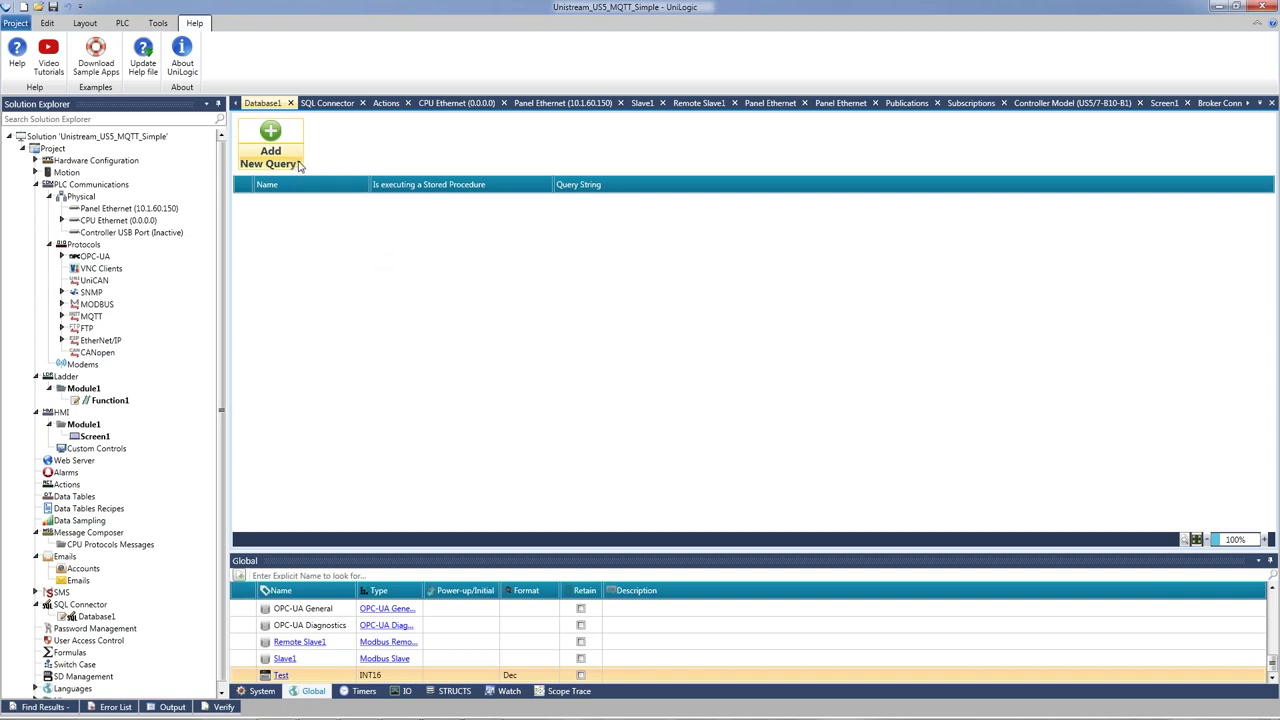
Step: Add a query to Database1 based on the INSERT query example
{"action": "left_click", "coordinate": [299, 165]}
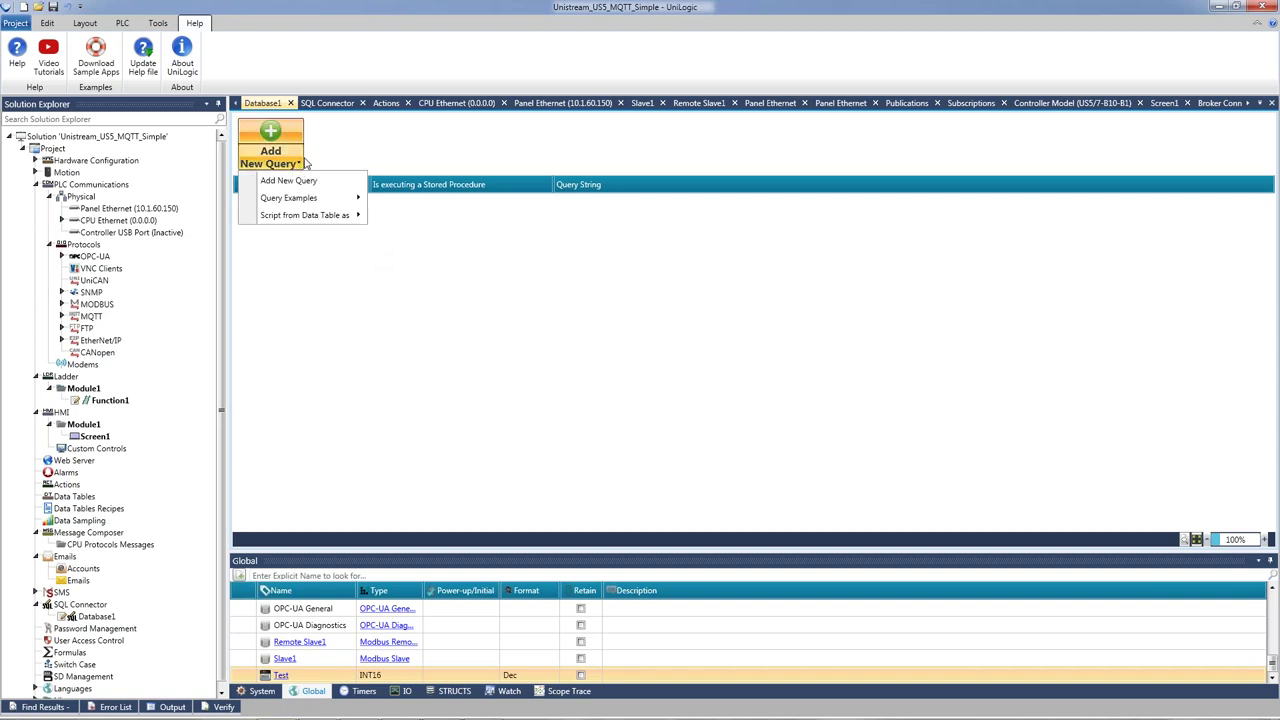
{"action": "mouse_move", "coordinate": [292, 200]}
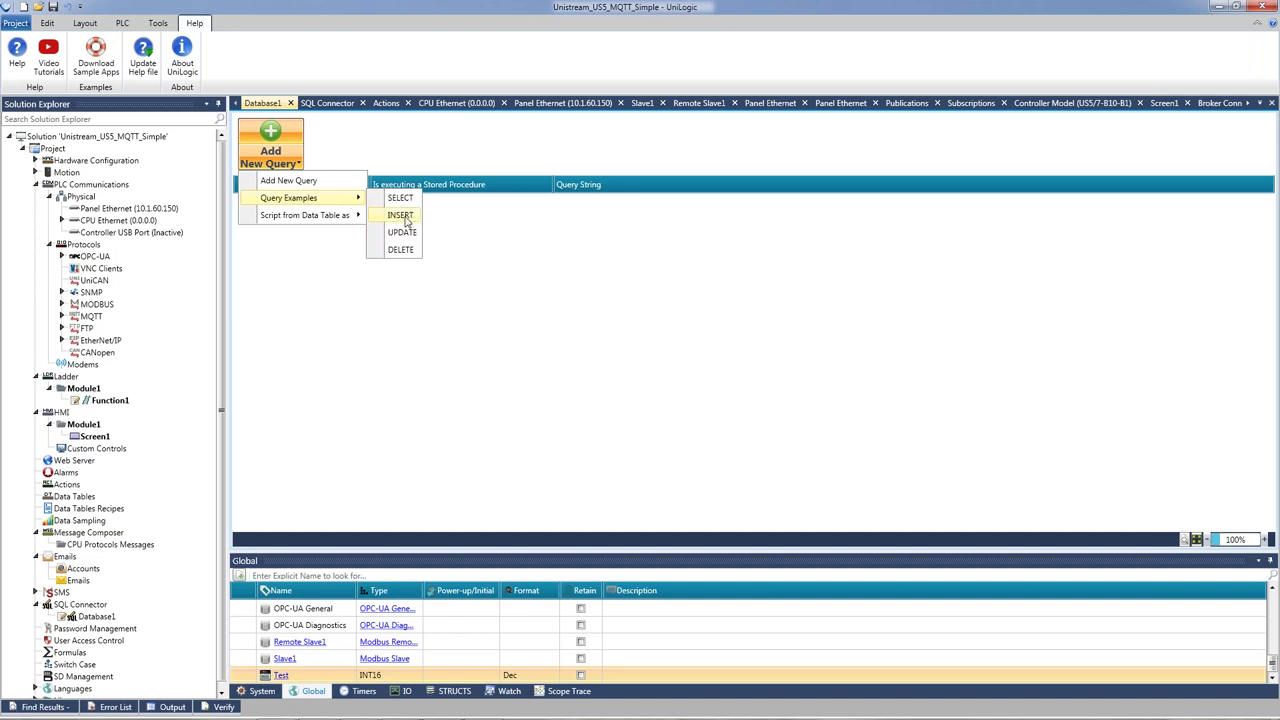
{"action": "left_click", "coordinate": [399, 217]}
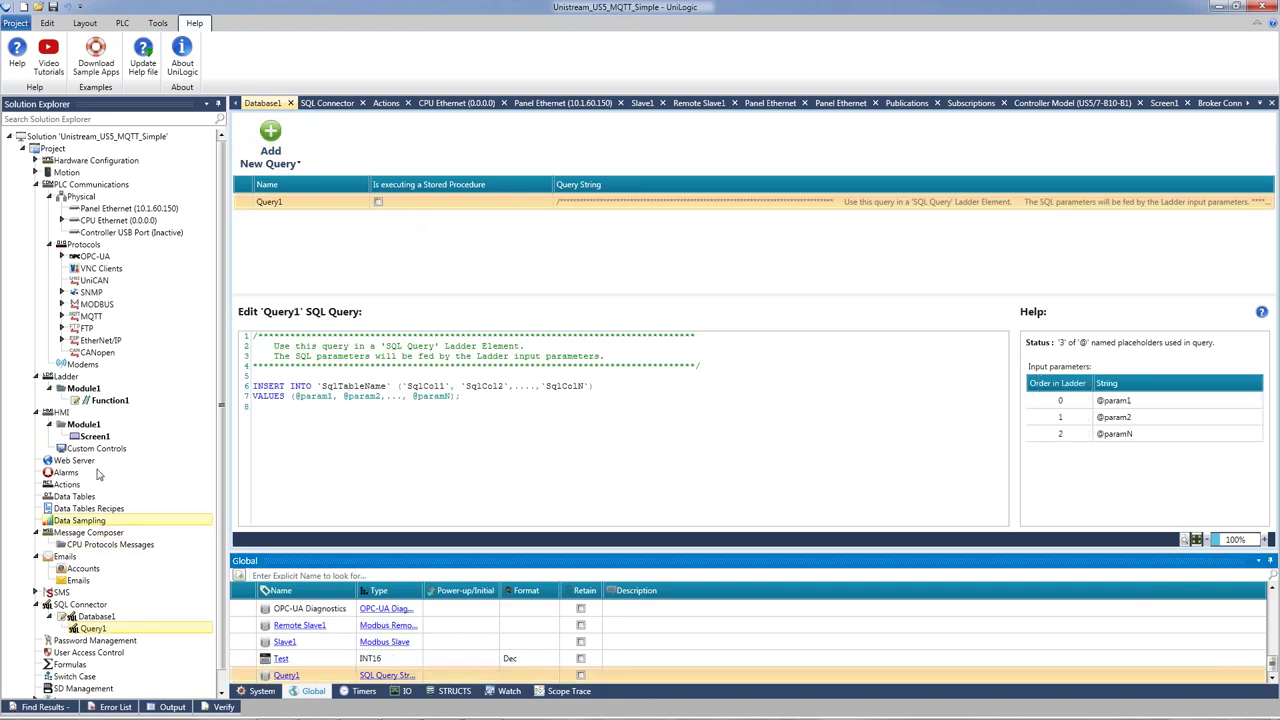
Step: Open the ladder function Function1 and place a Positive Transition Contact at the start of empty rung 4
{"action": "left_click", "coordinate": [104, 400]}
{"action": "scroll", "coordinate": [623, 443], "scroll_direction": "down", "scroll_amount": 5}
{"action": "left_click_drag", "start_coordinate": [1103, 193], "coordinate": [296, 350]}
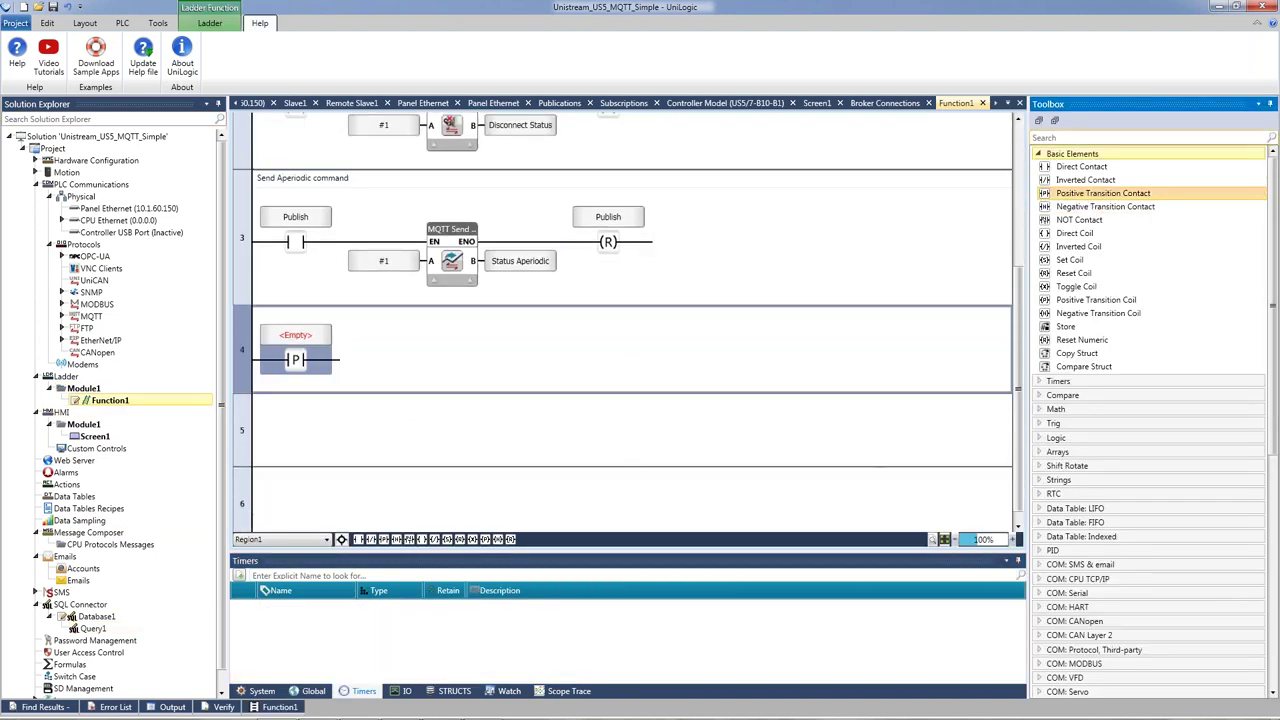
Step: Find the SQL Query element, place it after the contact in rung 4, and set its input A to Query1
{"action": "left_click", "coordinate": [1061, 140]}
{"action": "type", "text": "que"}
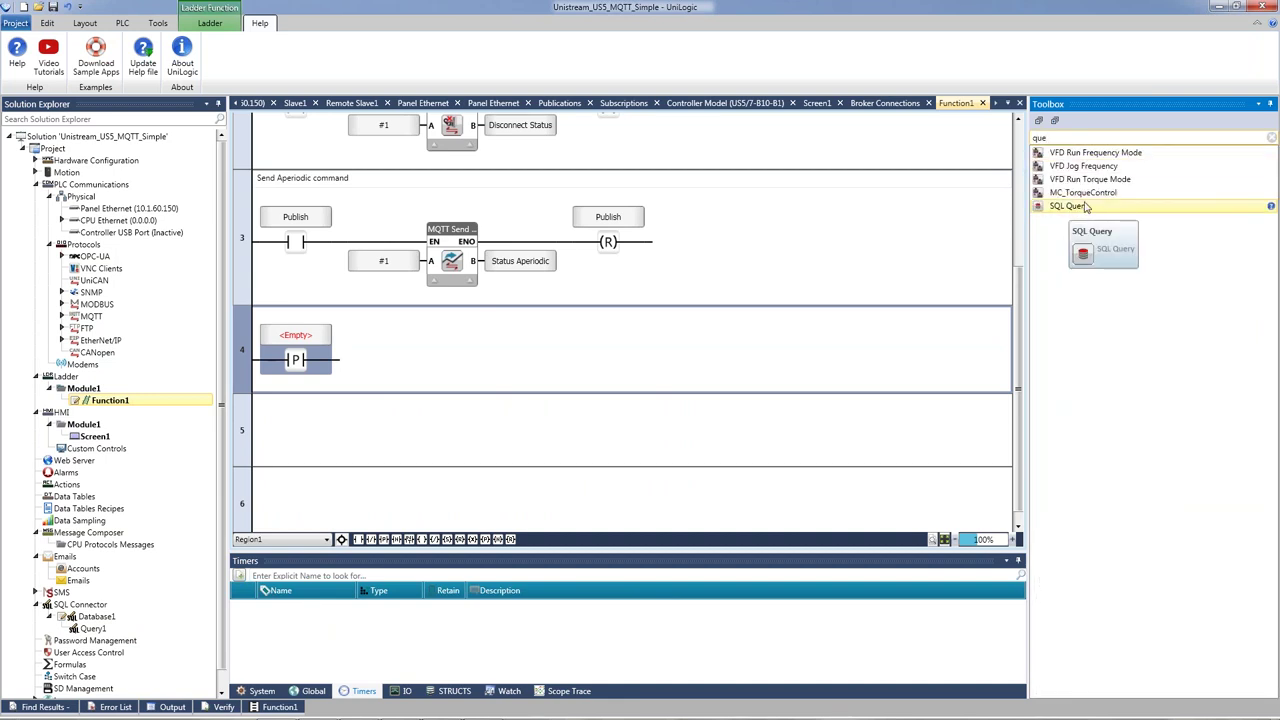
{"action": "left_click_drag", "start_coordinate": [1083, 208], "coordinate": [400, 375]}
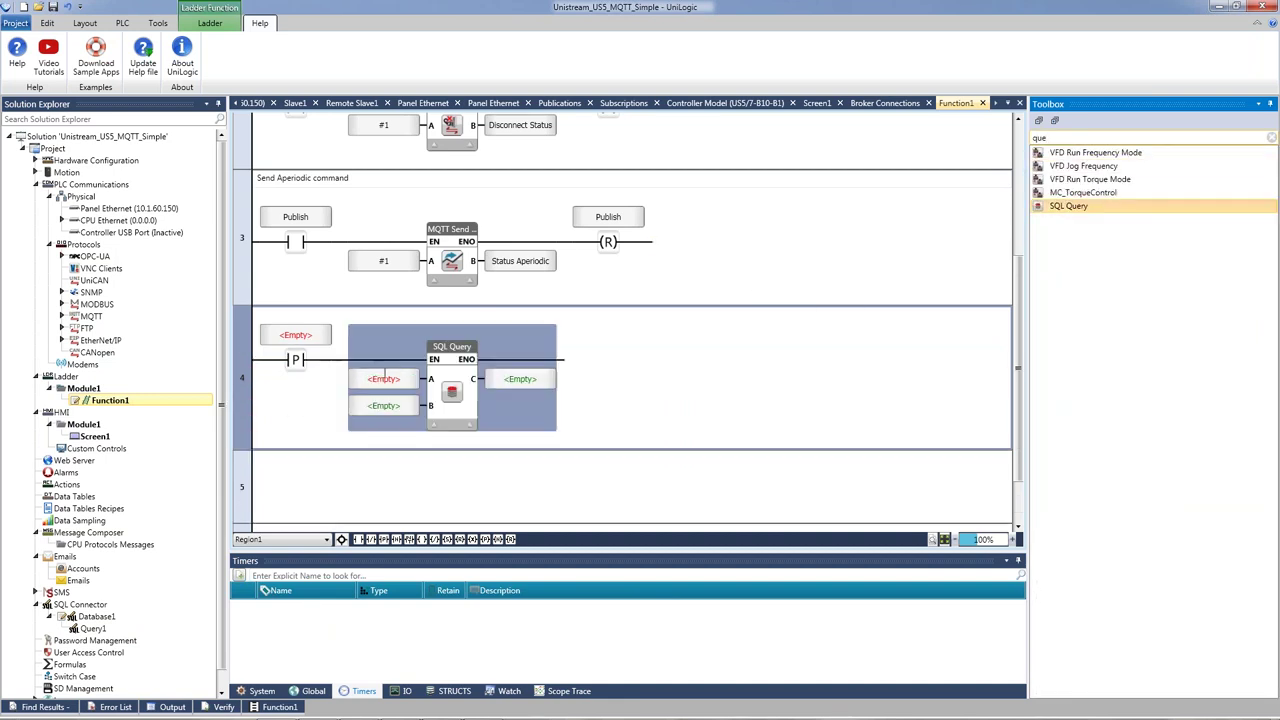
{"action": "left_click", "coordinate": [390, 379]}
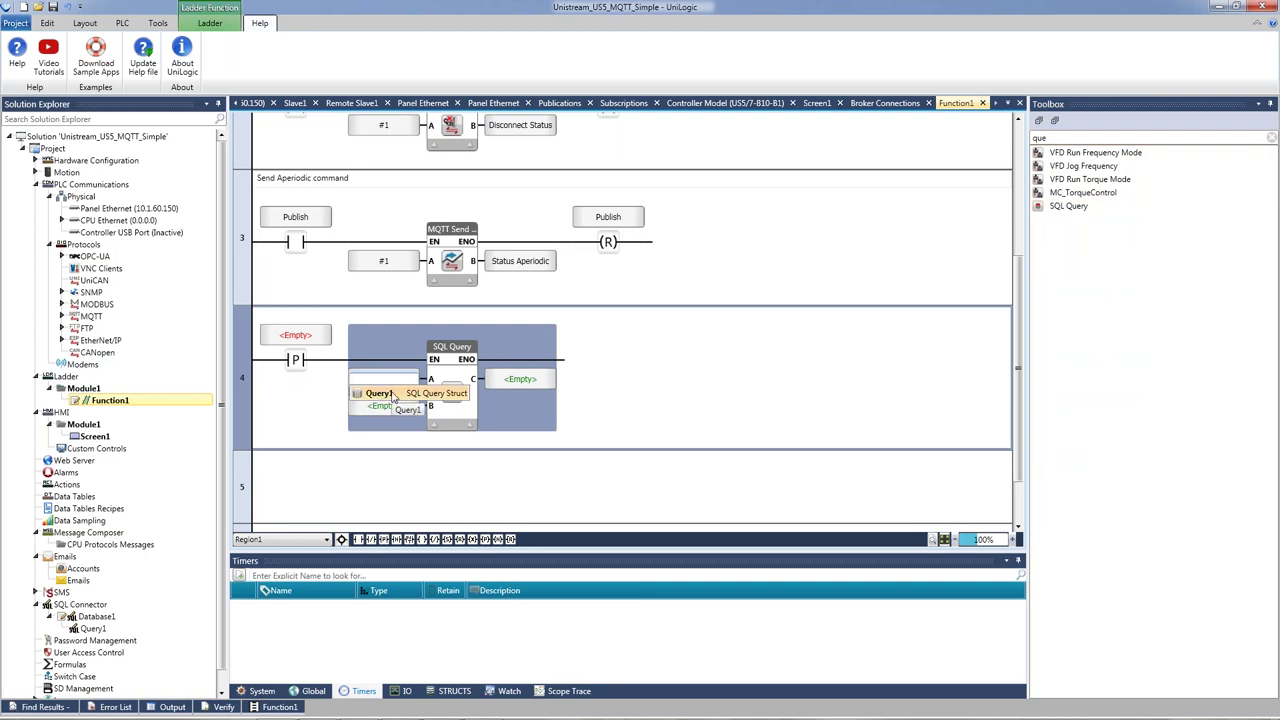
{"action": "left_click", "coordinate": [393, 395]}
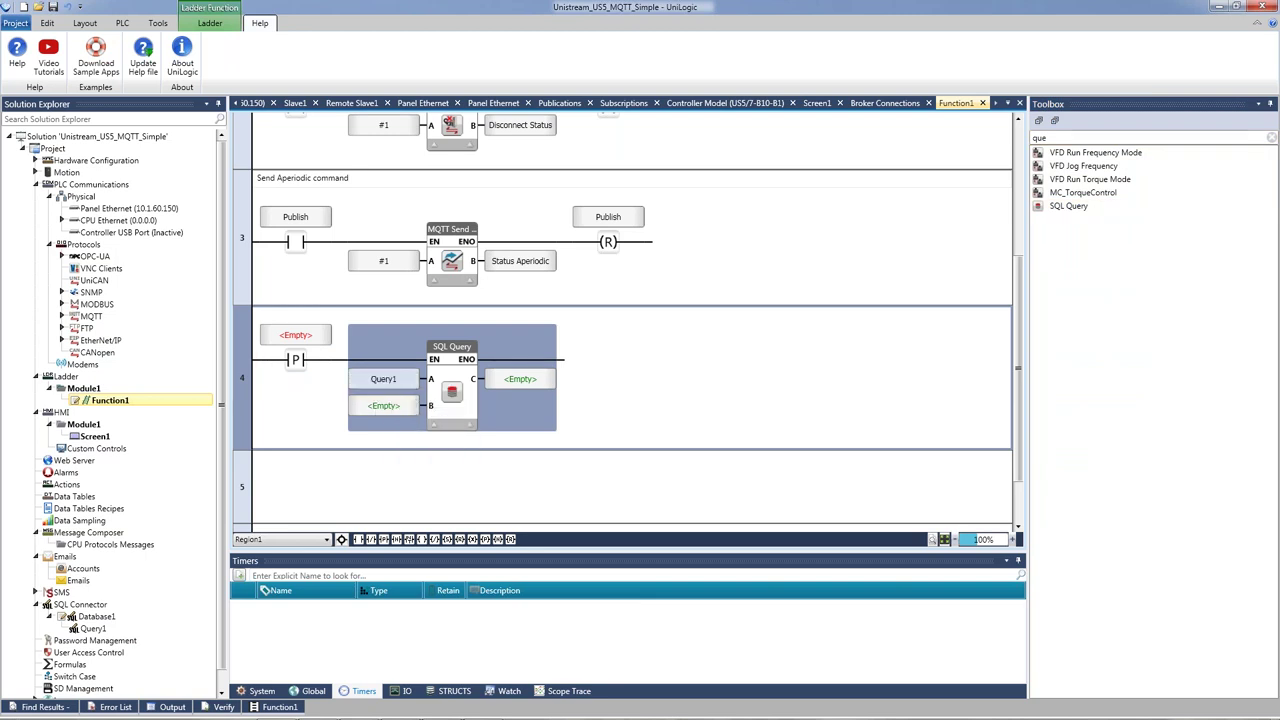
Step: Review the input parameters of Query1 in Database1 and return to the ladder function Function1
{"action": "double_click", "coordinate": [93, 628]}
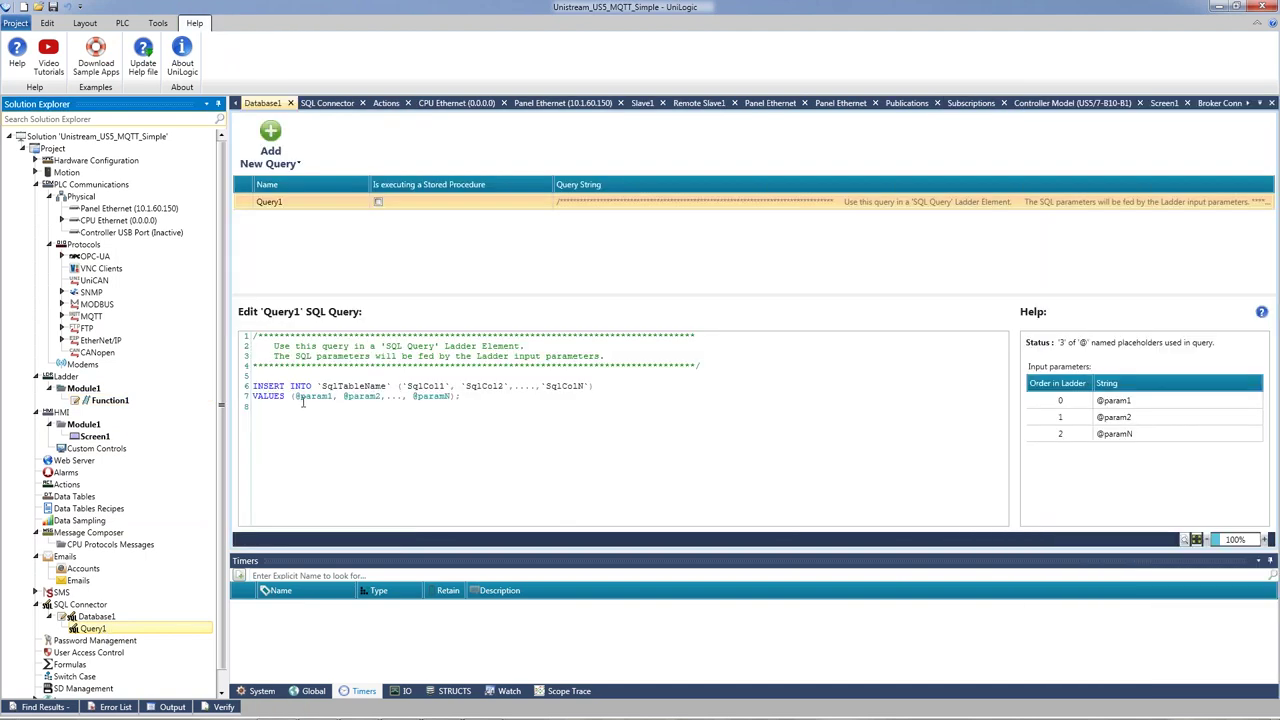
{"action": "left_click", "coordinate": [370, 397]}
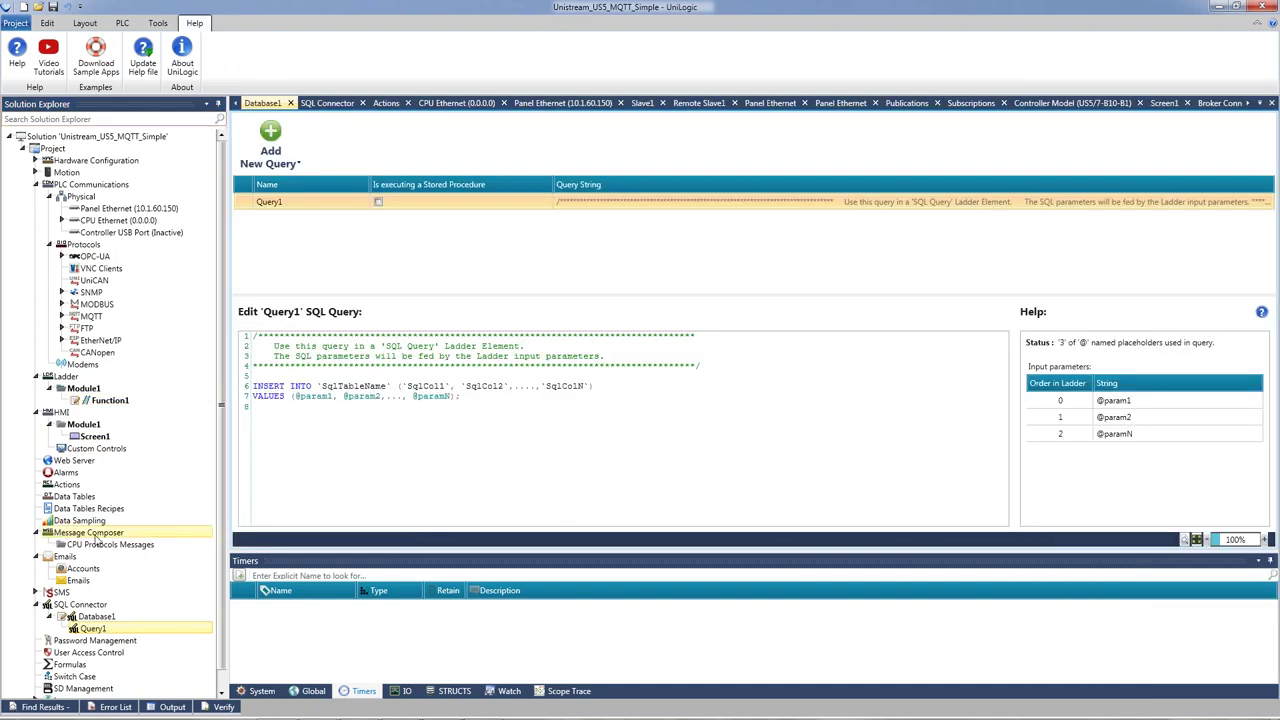
{"action": "left_click", "coordinate": [105, 399]}
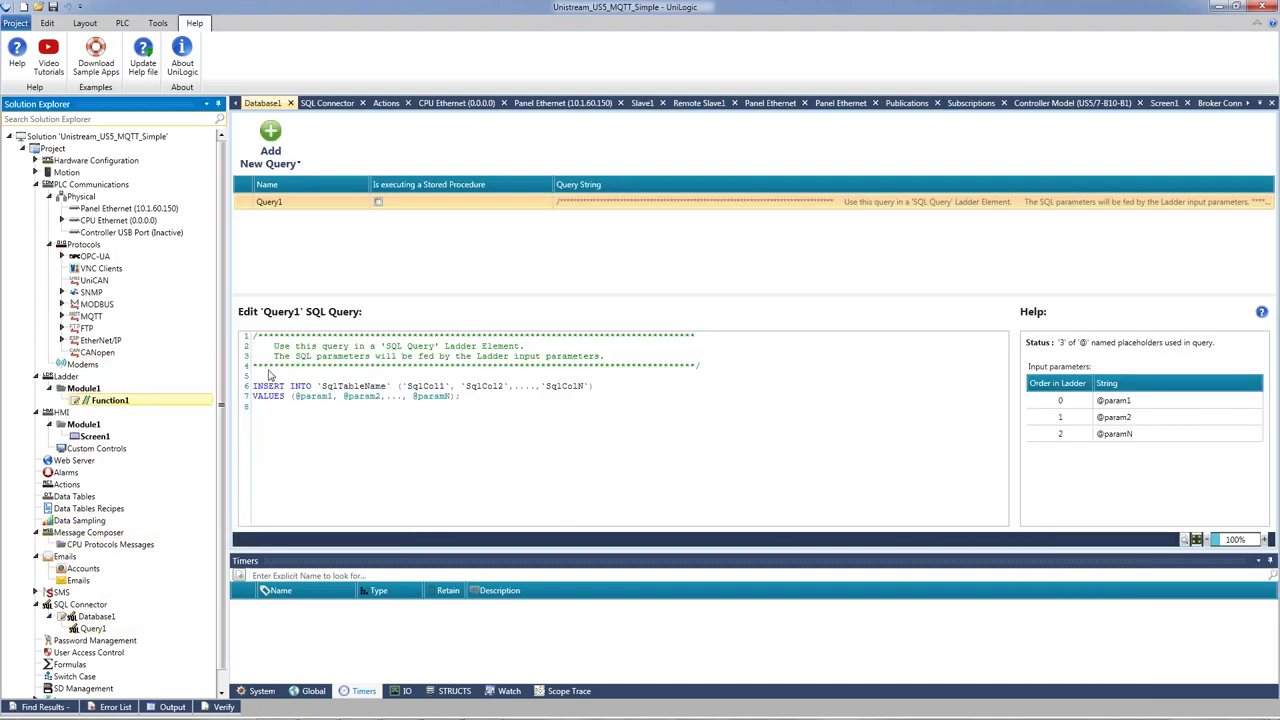
Step: Assign a new tag Info to input B of the SQL Query element in rung 4 and clear that input again
{"action": "left_click", "coordinate": [392, 405]}
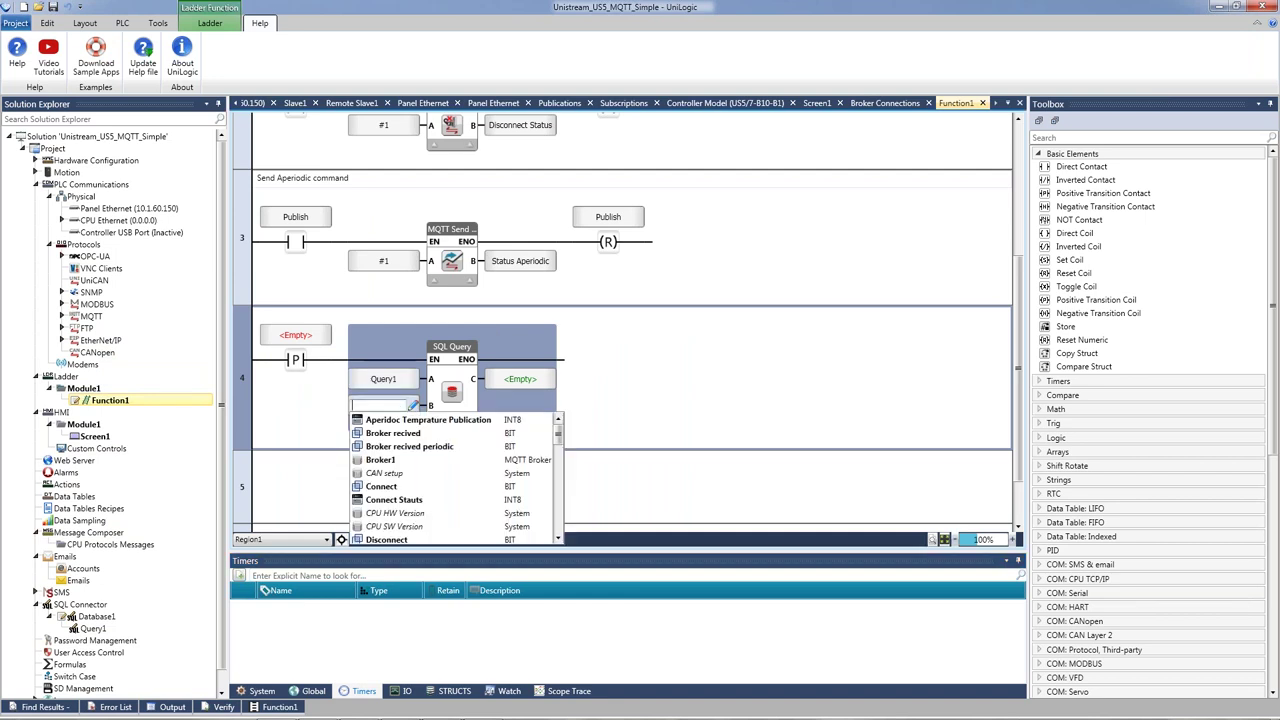
{"action": "type", "text": "Info"}
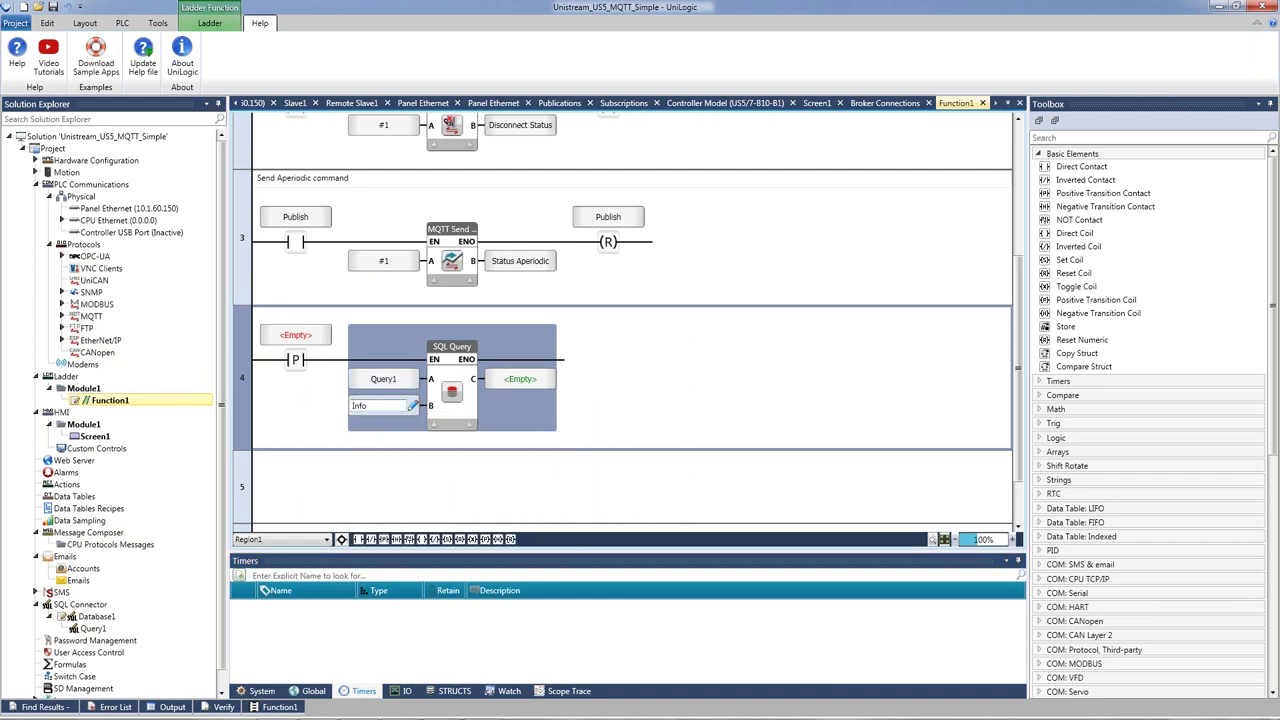
{"action": "key", "text": "Return"}
{"action": "left_click", "coordinate": [413, 410]}
{"action": "left_click", "coordinate": [740, 420]}
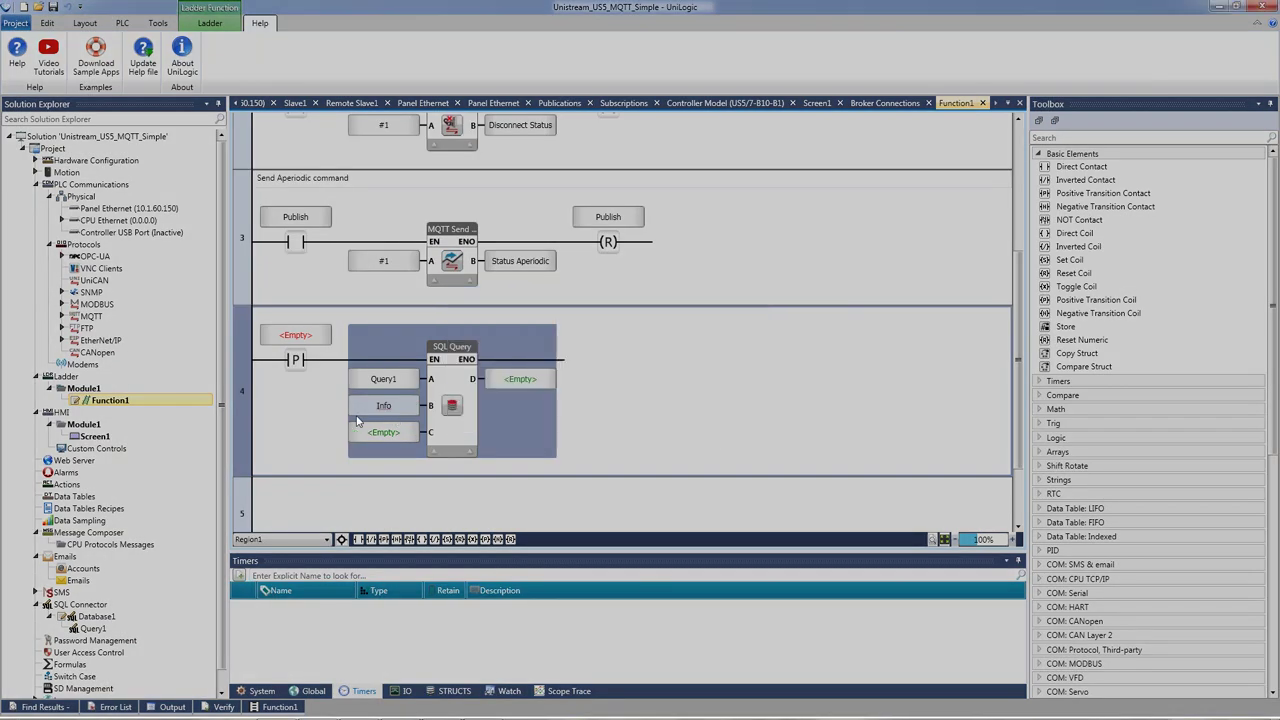
{"action": "left_click", "coordinate": [411, 405]}
{"action": "left_click", "coordinate": [733, 363]}
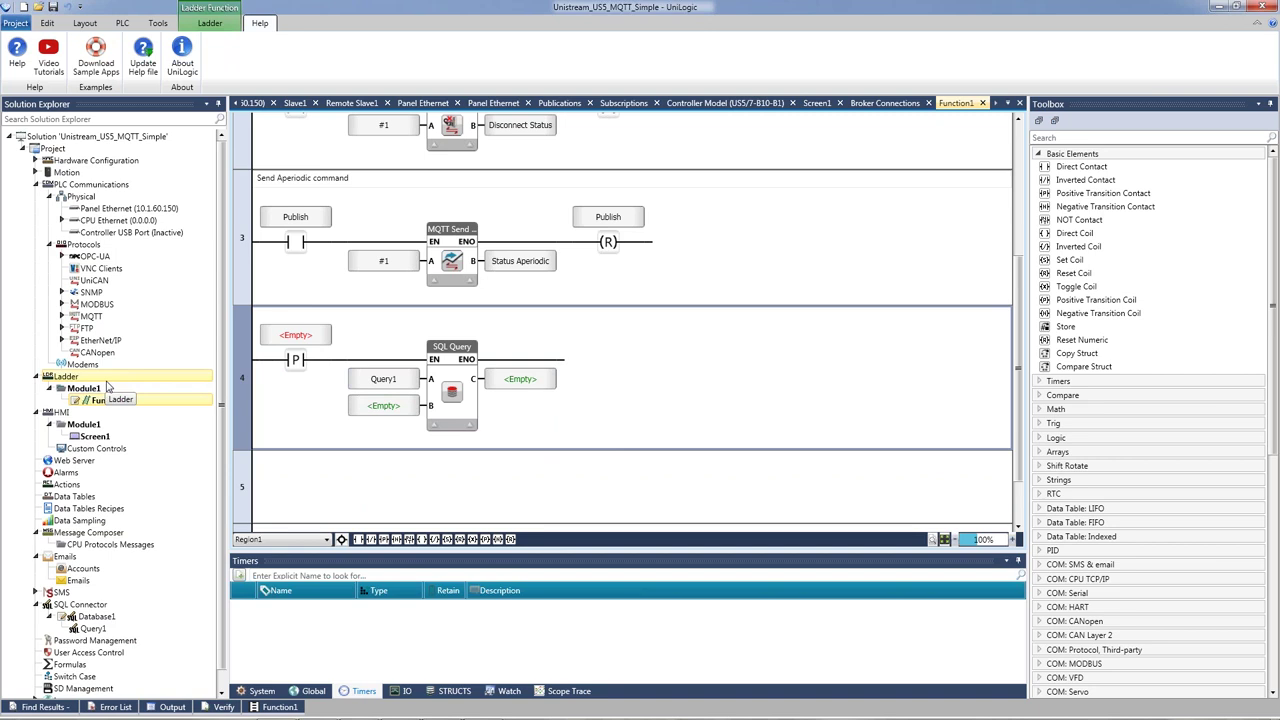
Step: Open the project's email accounts and add a new account
{"action": "scroll", "coordinate": [132, 350], "scroll_direction": "down", "scroll_amount": 1}
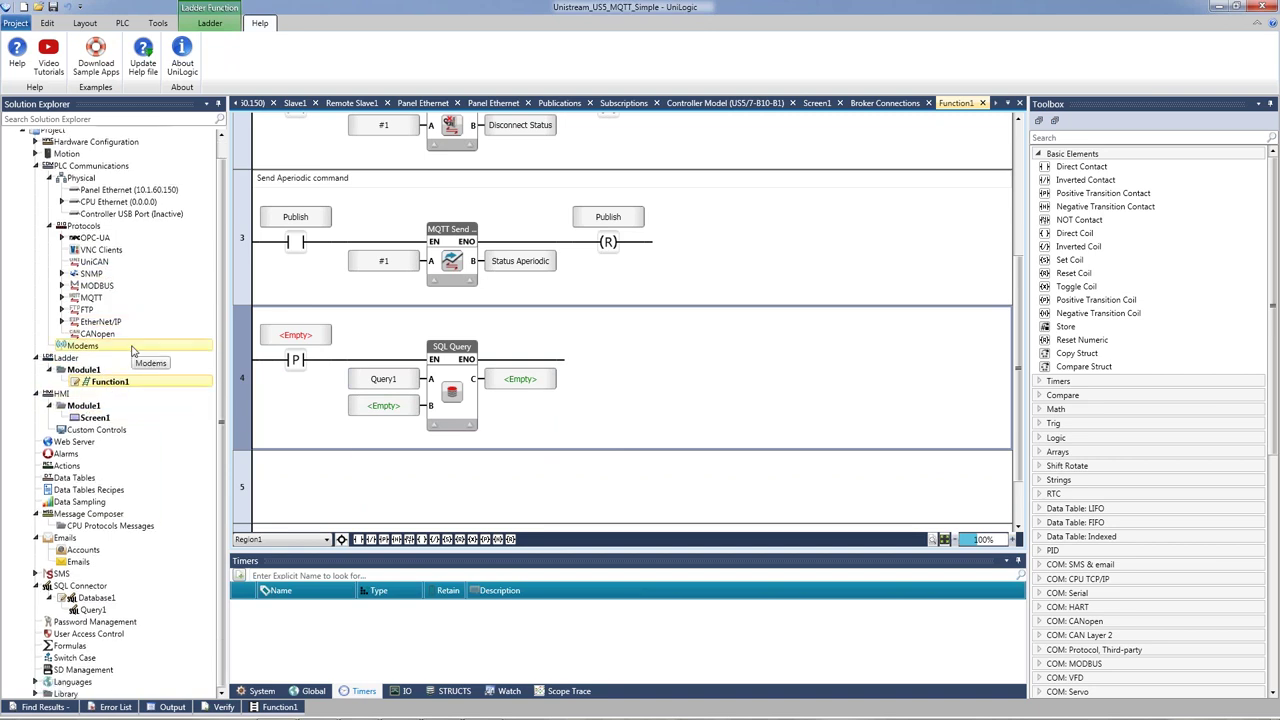
{"action": "left_click", "coordinate": [86, 540]}
{"action": "left_click", "coordinate": [90, 550]}
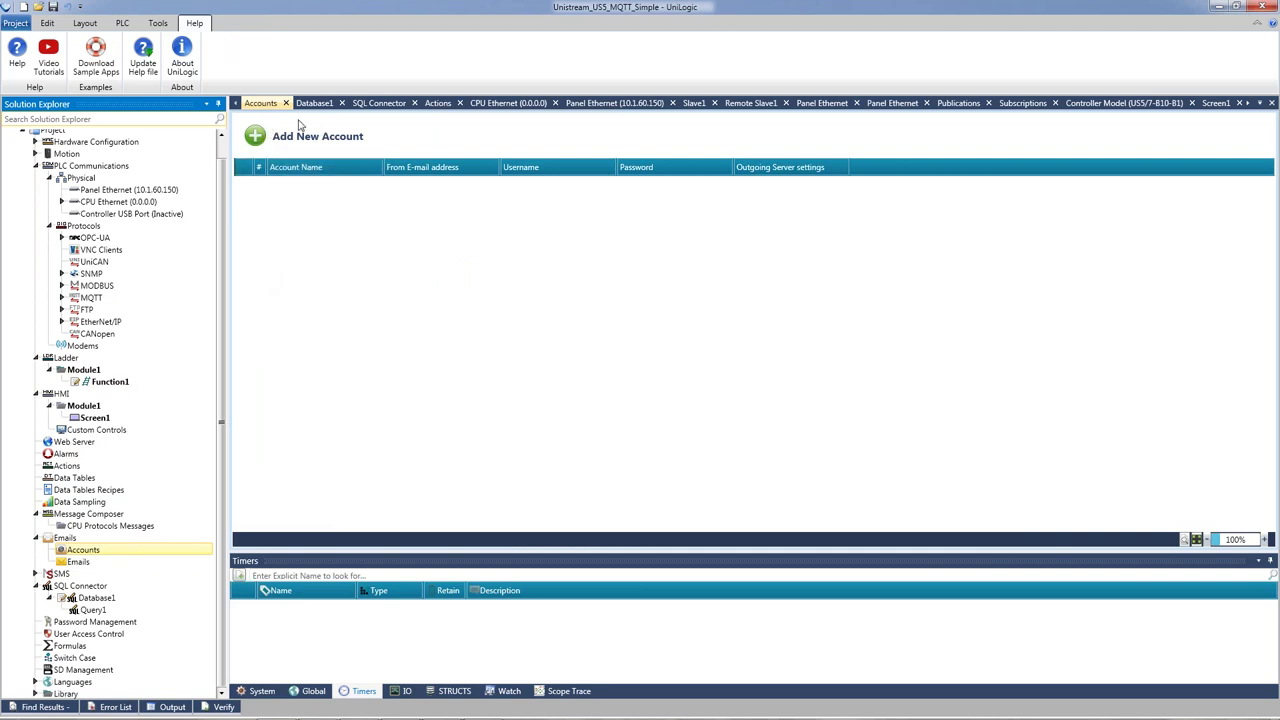
{"action": "left_click", "coordinate": [256, 136]}
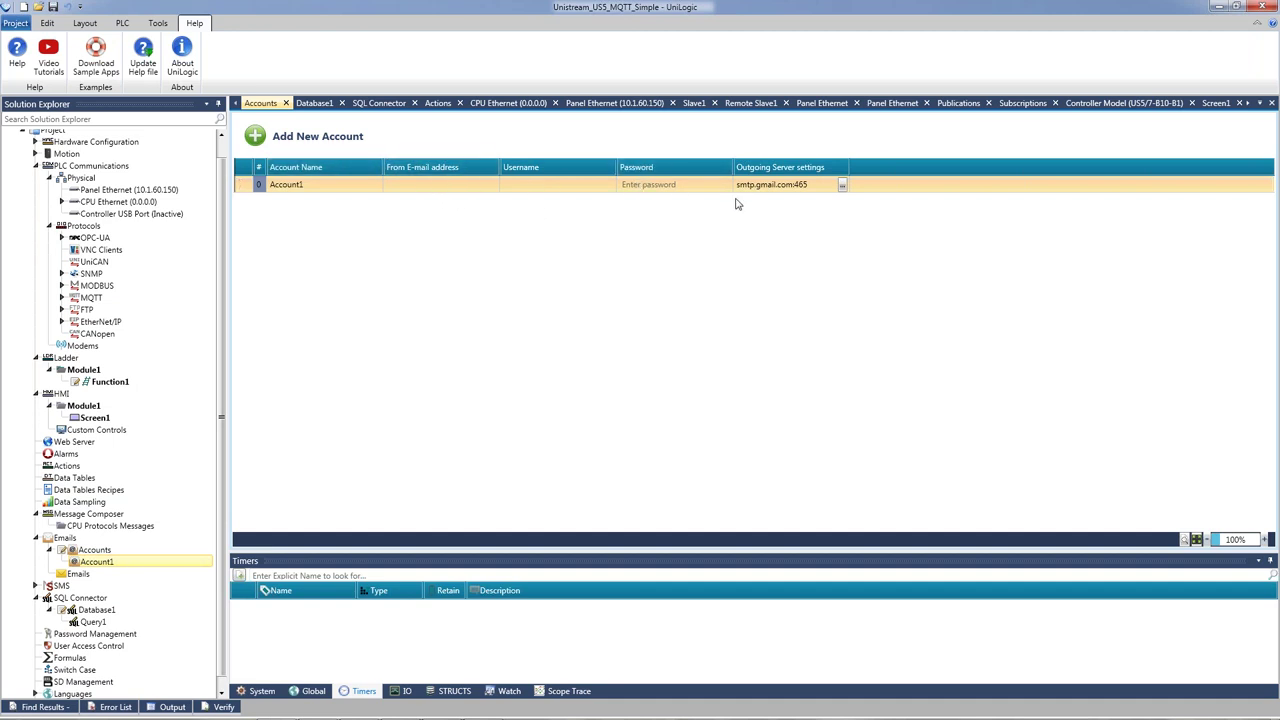
Step: Review the account types available for the new email account's outgoing server and set the type to Custom
{"action": "left_click", "coordinate": [842, 186]}
{"action": "left_click", "coordinate": [690, 334]}
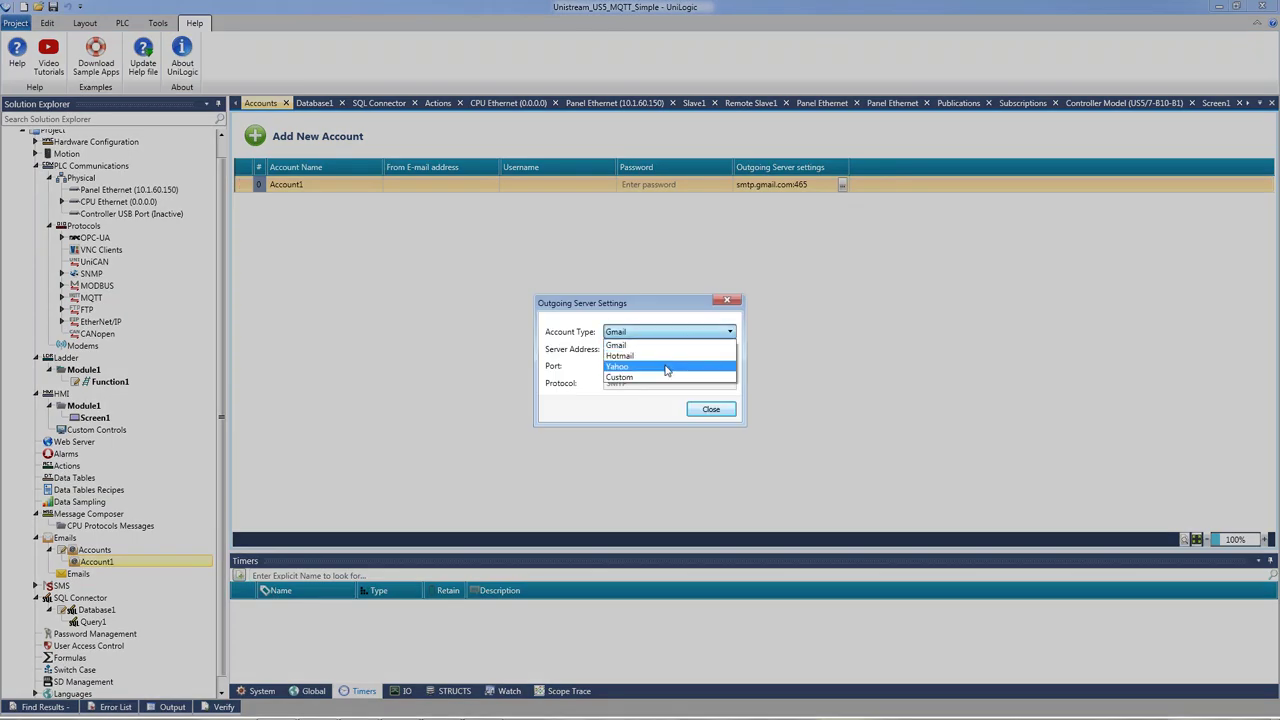
{"action": "left_click", "coordinate": [667, 331]}
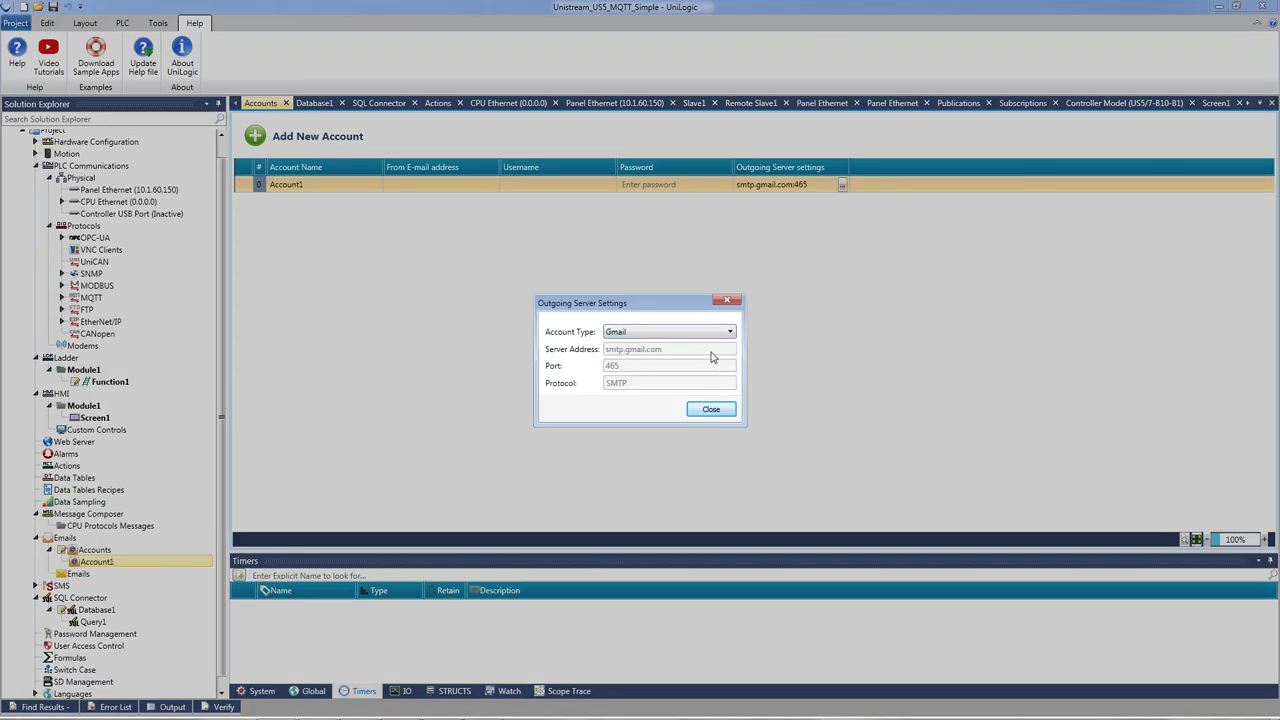
{"action": "left_click", "coordinate": [685, 333]}
{"action": "left_click", "coordinate": [685, 333]}
{"action": "left_click", "coordinate": [685, 333]}
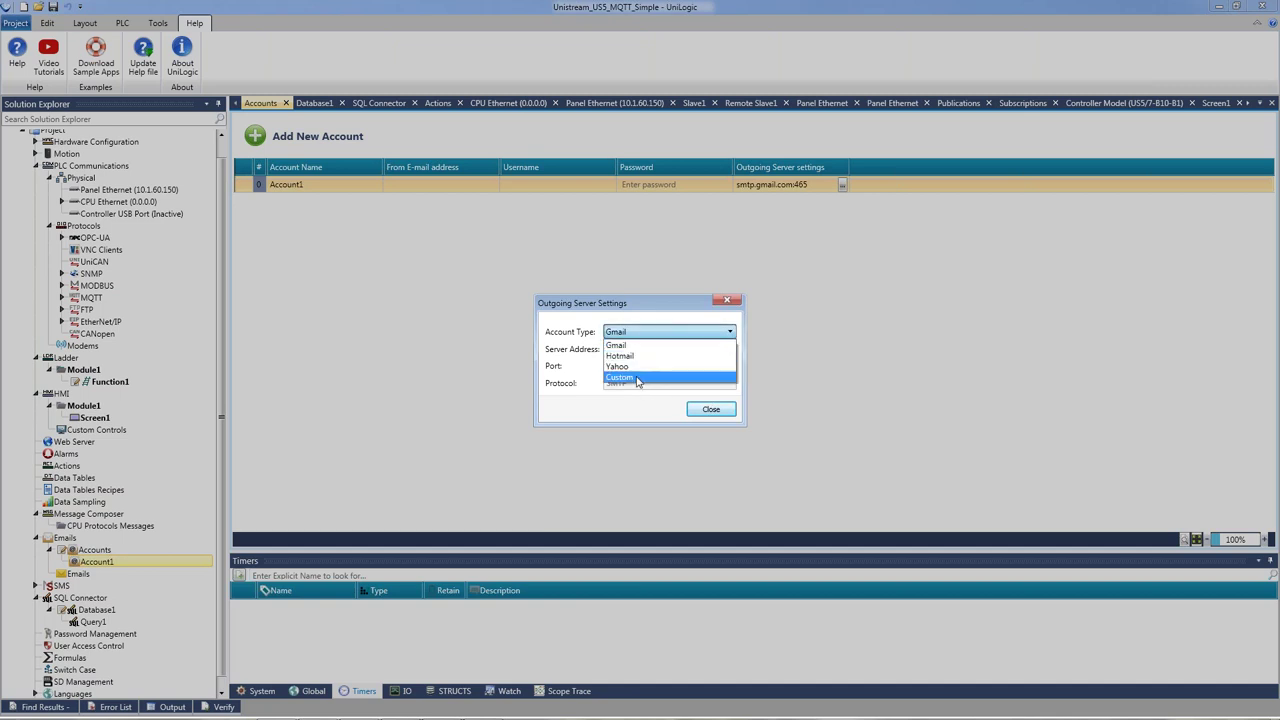
{"action": "left_click", "coordinate": [637, 378]}
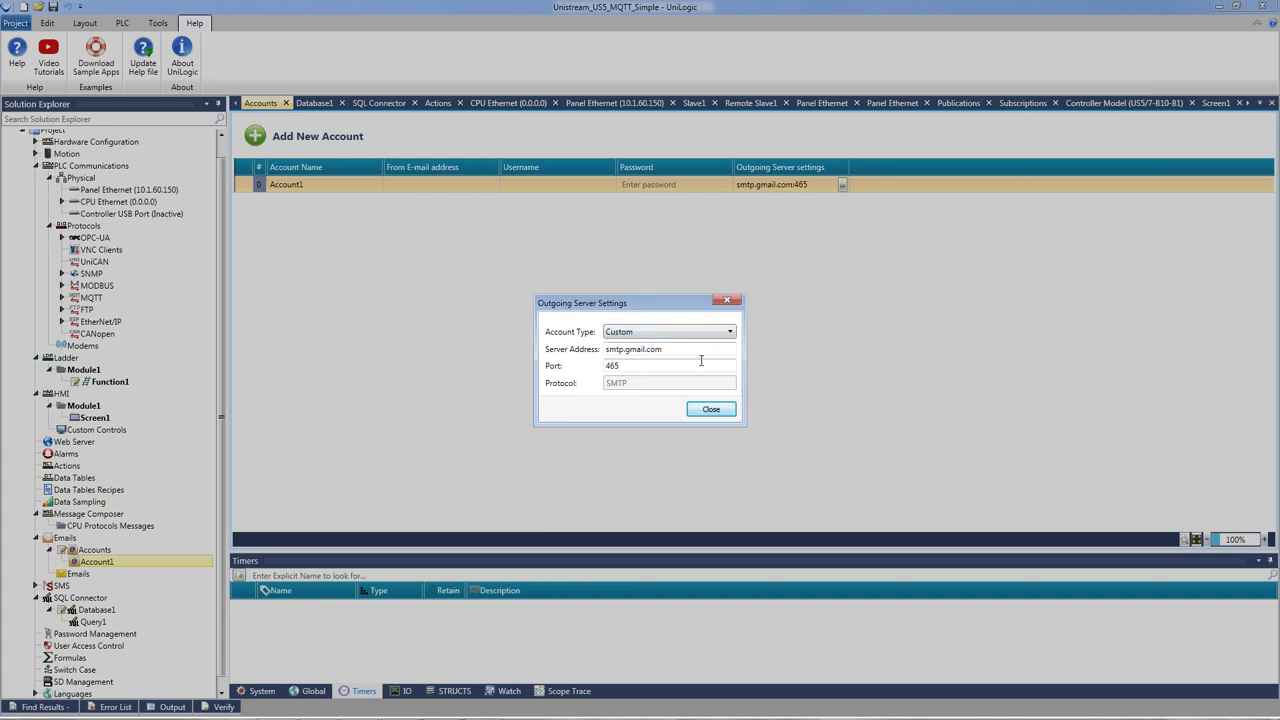
{"action": "left_click", "coordinate": [711, 410]}
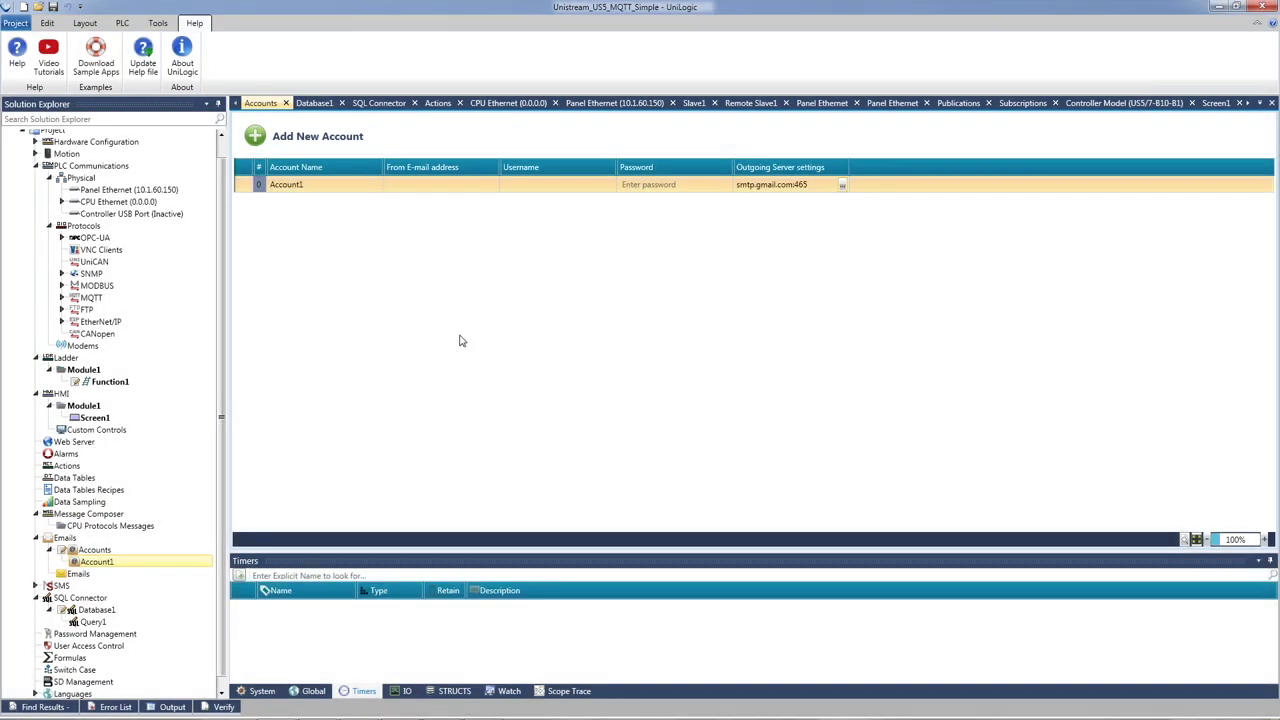
Step: Add a new email to the project's Emails and open it for composing
{"action": "left_click", "coordinate": [88, 575]}
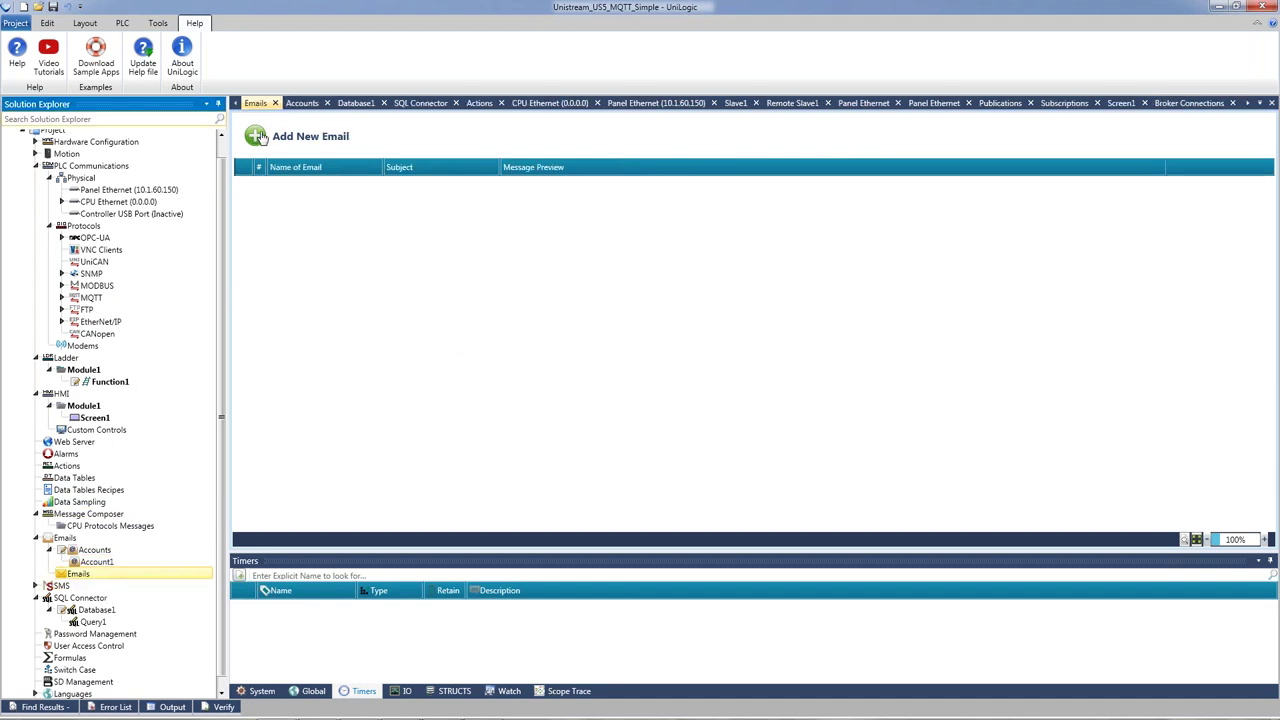
{"action": "left_click", "coordinate": [256, 137]}
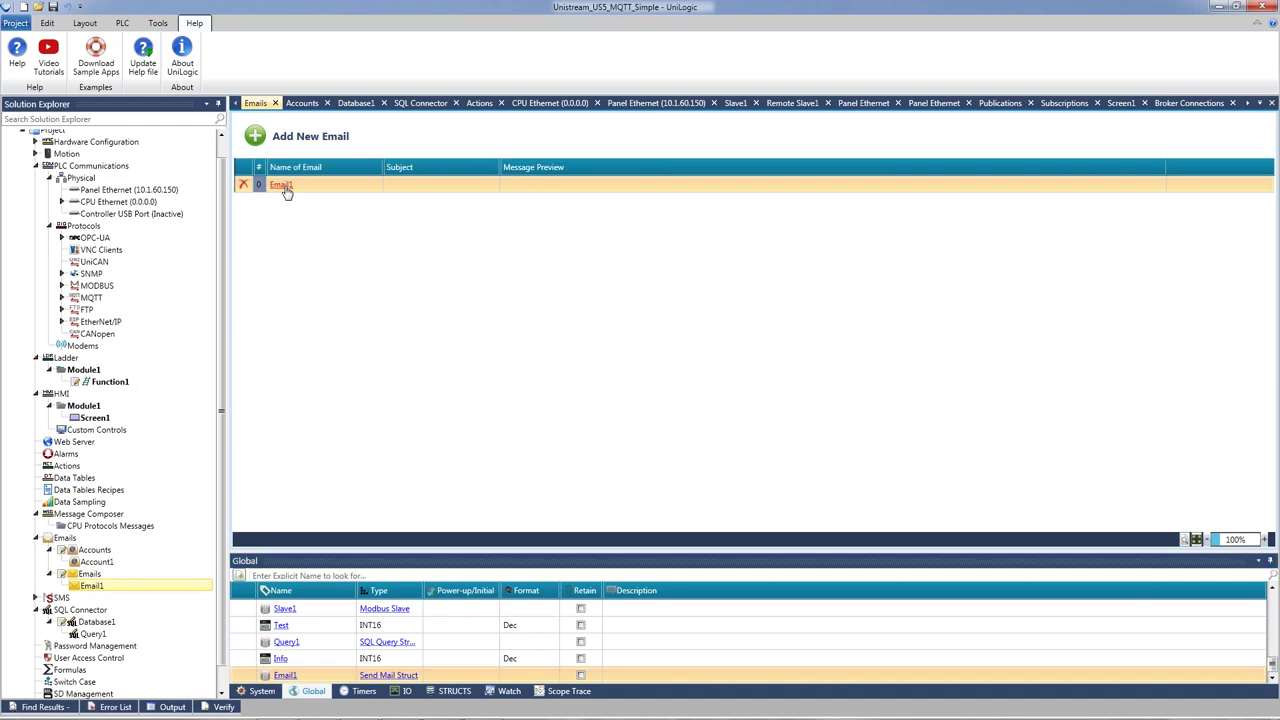
{"action": "left_click", "coordinate": [283, 186]}
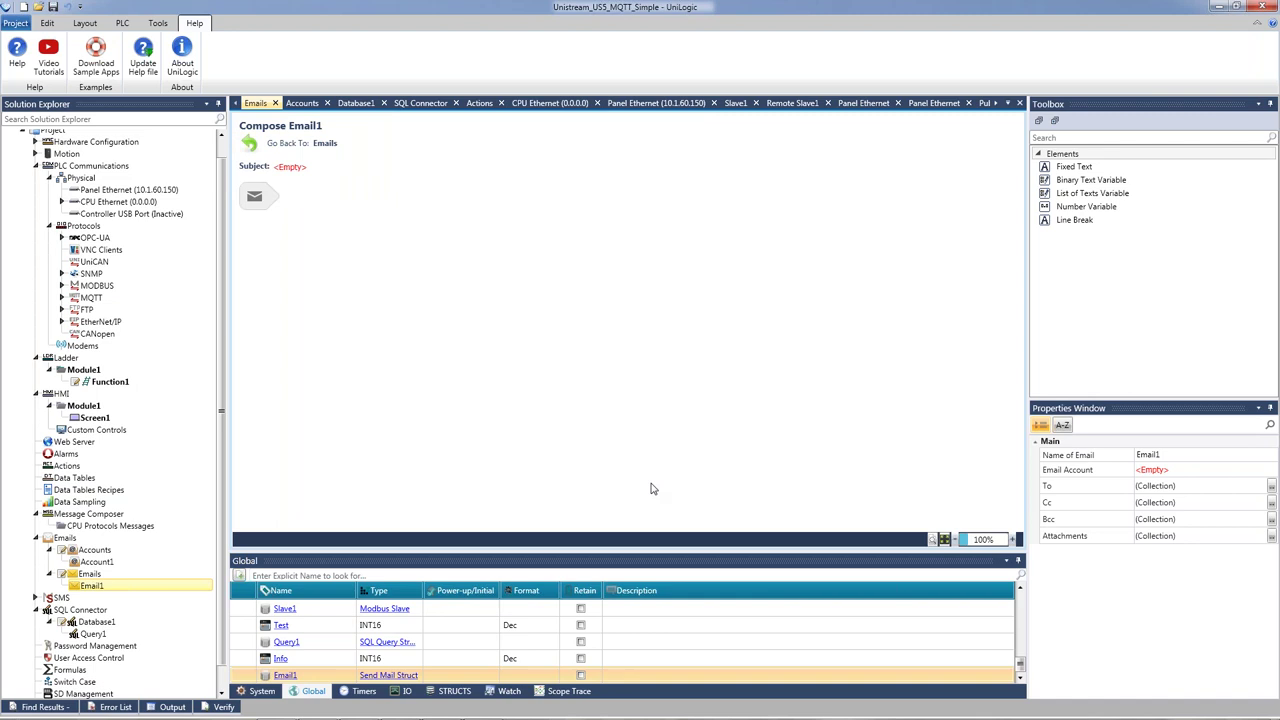
Step: Set the subject of Email1 to a new string tag sub with the power-up value Hi
{"action": "left_click", "coordinate": [289, 166]}
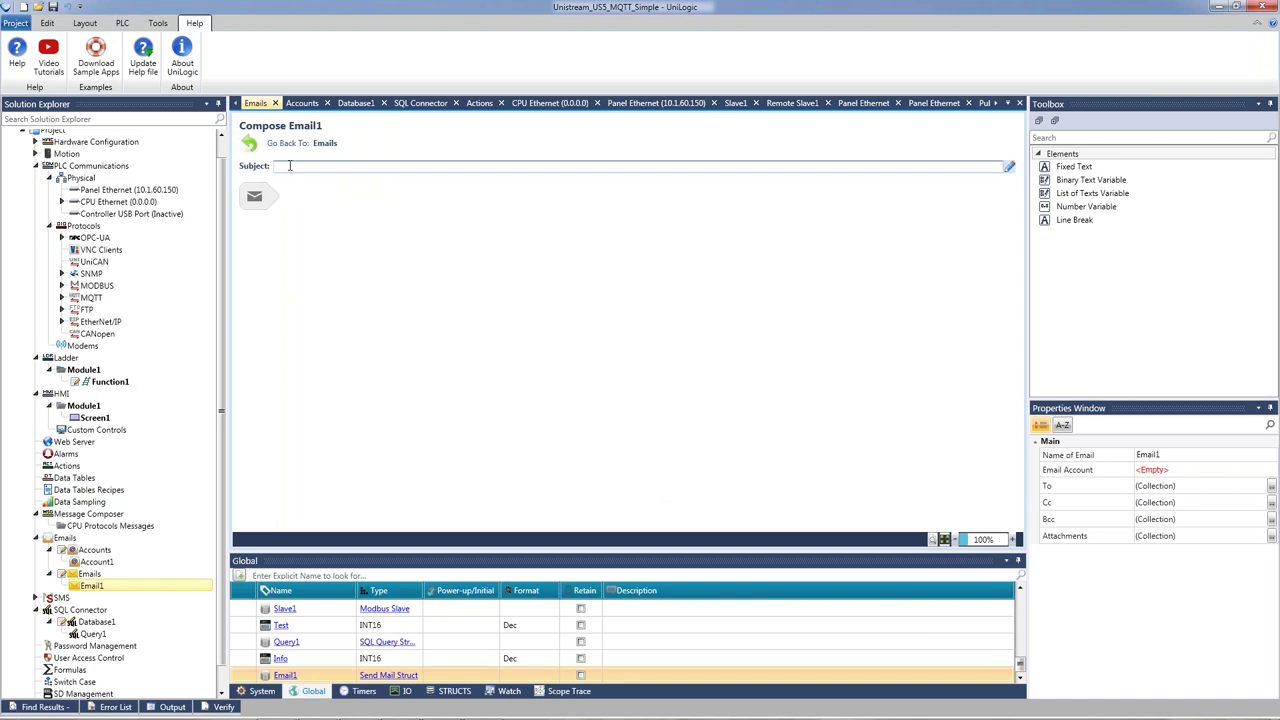
{"action": "left_click", "coordinate": [1010, 169]}
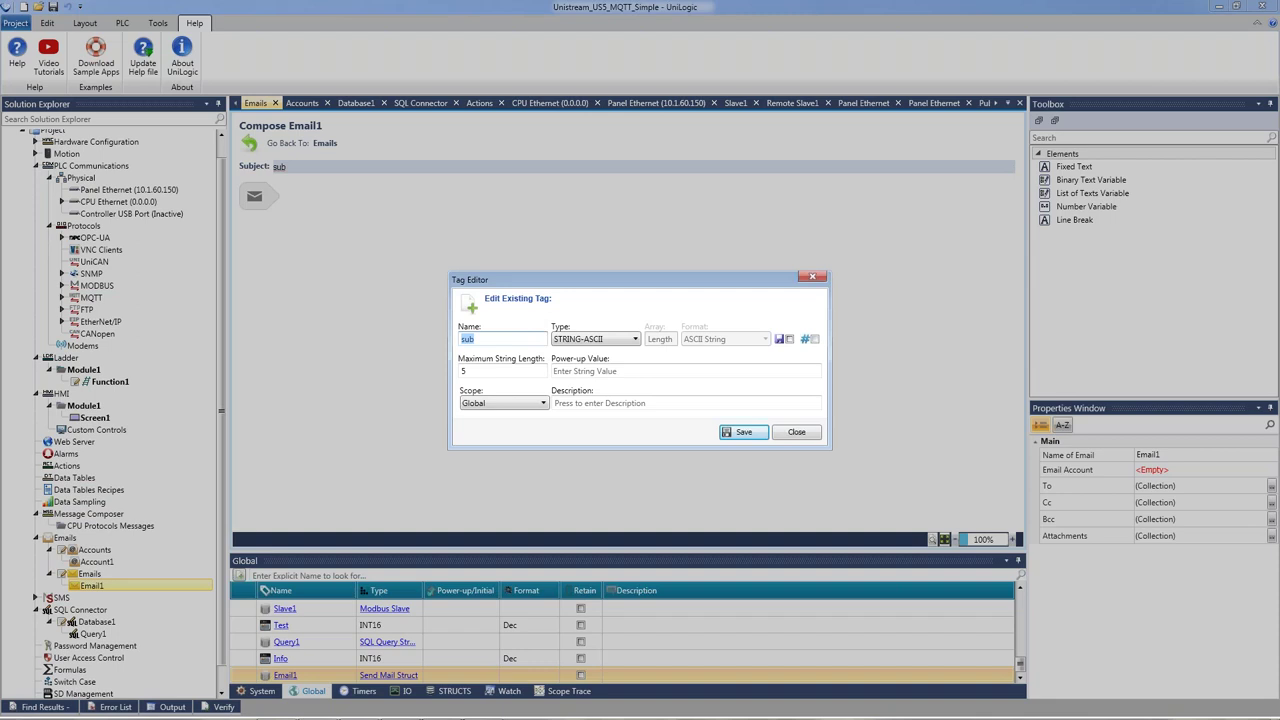
{"action": "left_click", "coordinate": [617, 372]}
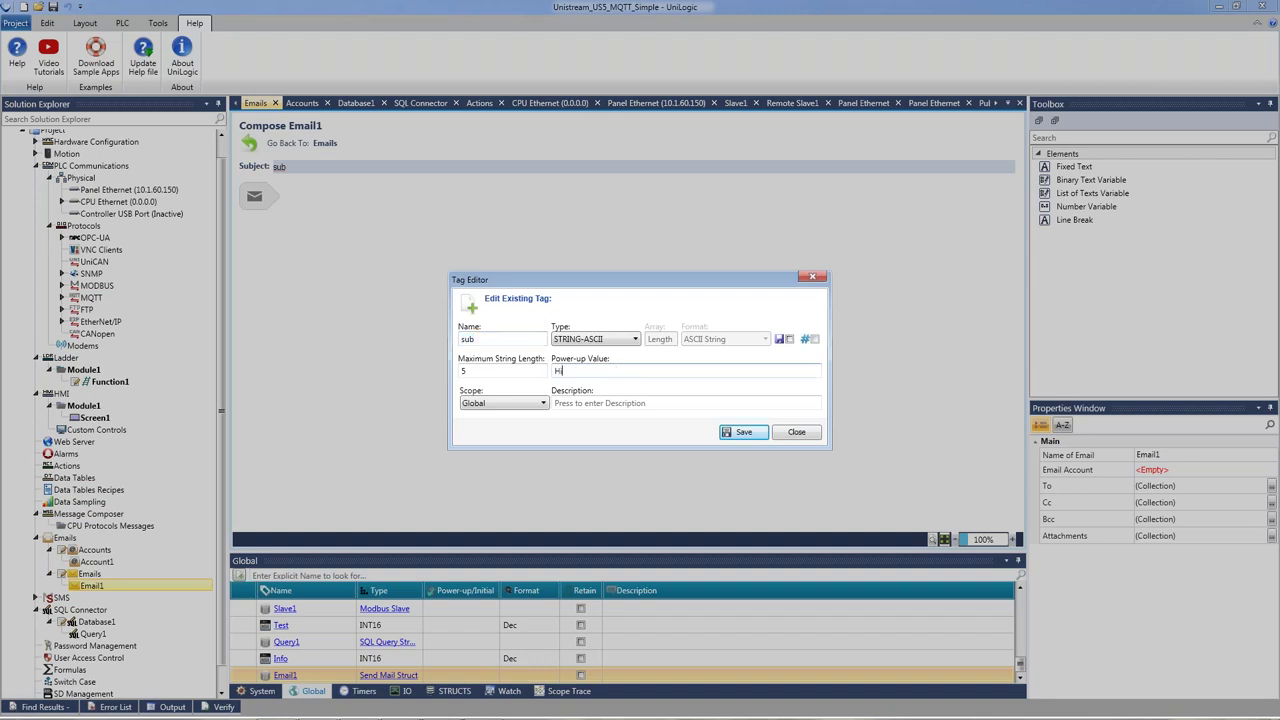
{"action": "key", "text": "Return"}
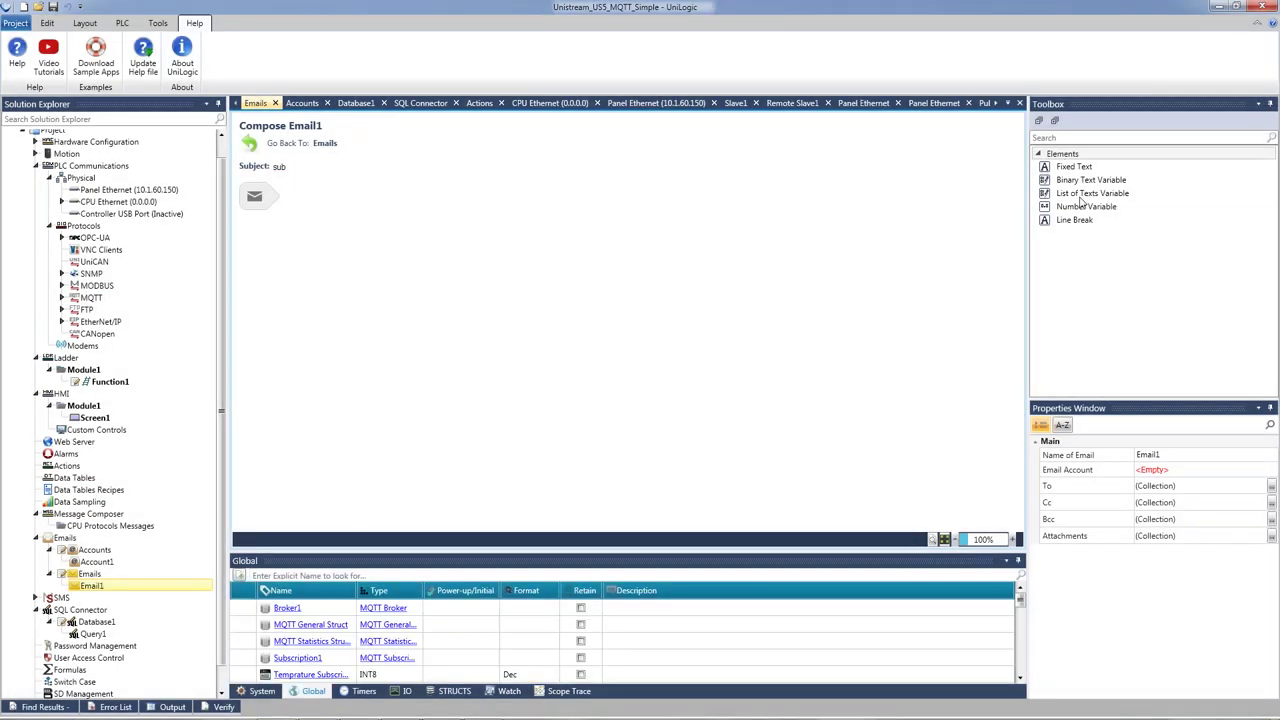
Step: Build the Email1 message from a Fixed Text, a List of Texts Variable, a Number Variable and a Line Break, in that order
{"action": "left_click_drag", "start_coordinate": [1067, 172], "coordinate": [330, 195]}
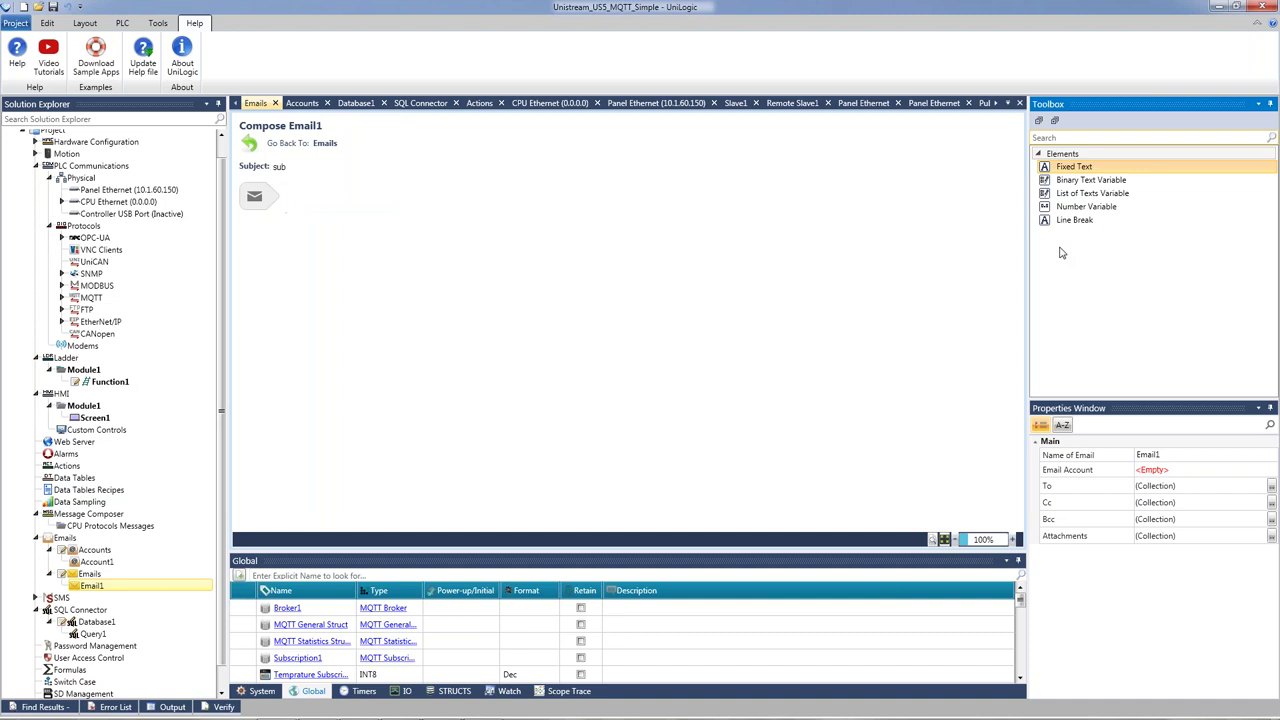
{"action": "left_click_drag", "start_coordinate": [1094, 195], "coordinate": [290, 186]}
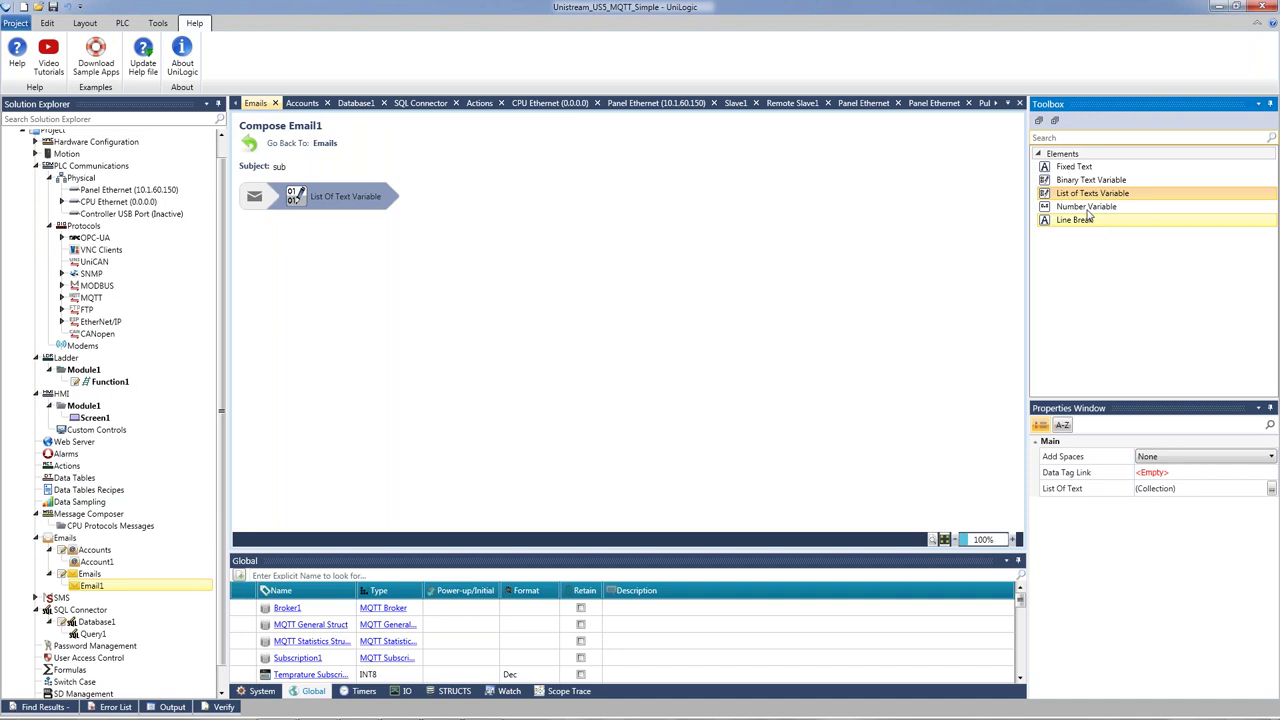
{"action": "left_click_drag", "start_coordinate": [1063, 174], "coordinate": [300, 198]}
{"action": "left_click_drag", "start_coordinate": [1086, 206], "coordinate": [634, 197]}
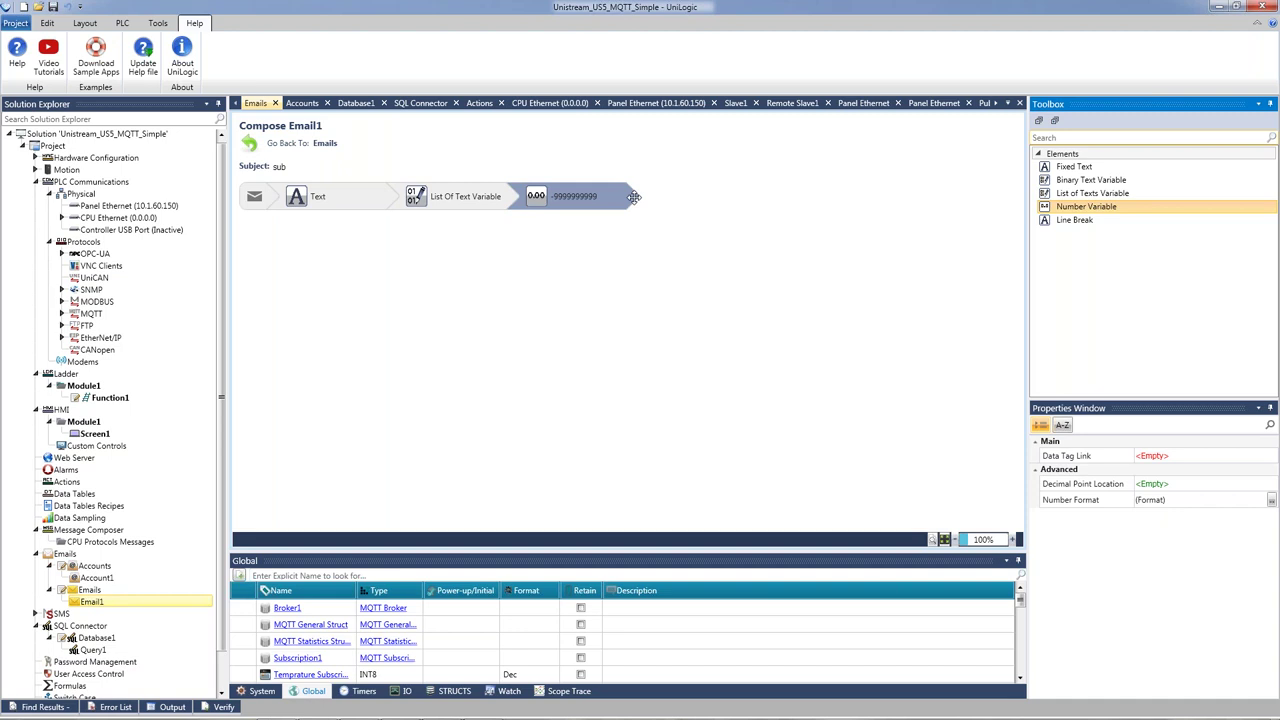
{"action": "double_click", "coordinate": [1076, 219]}
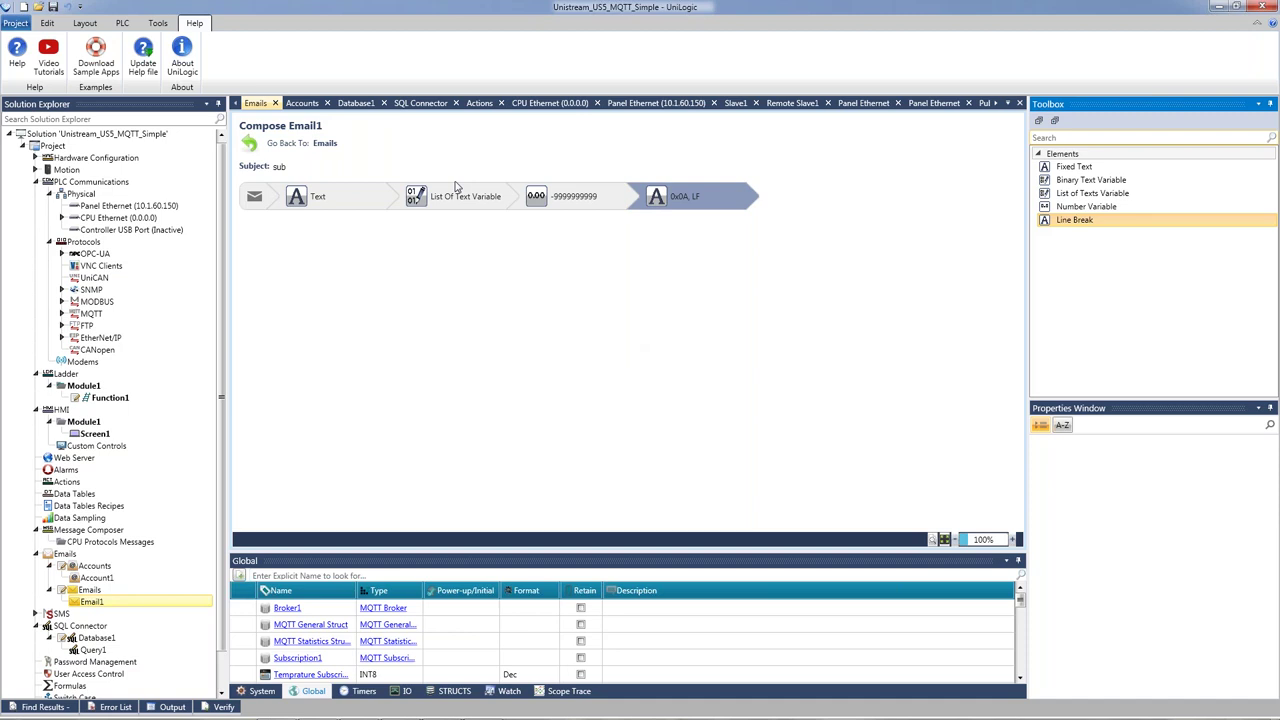
Step: Add five blank recipient entries to the To collection of Email1
{"action": "left_click", "coordinate": [254, 212]}
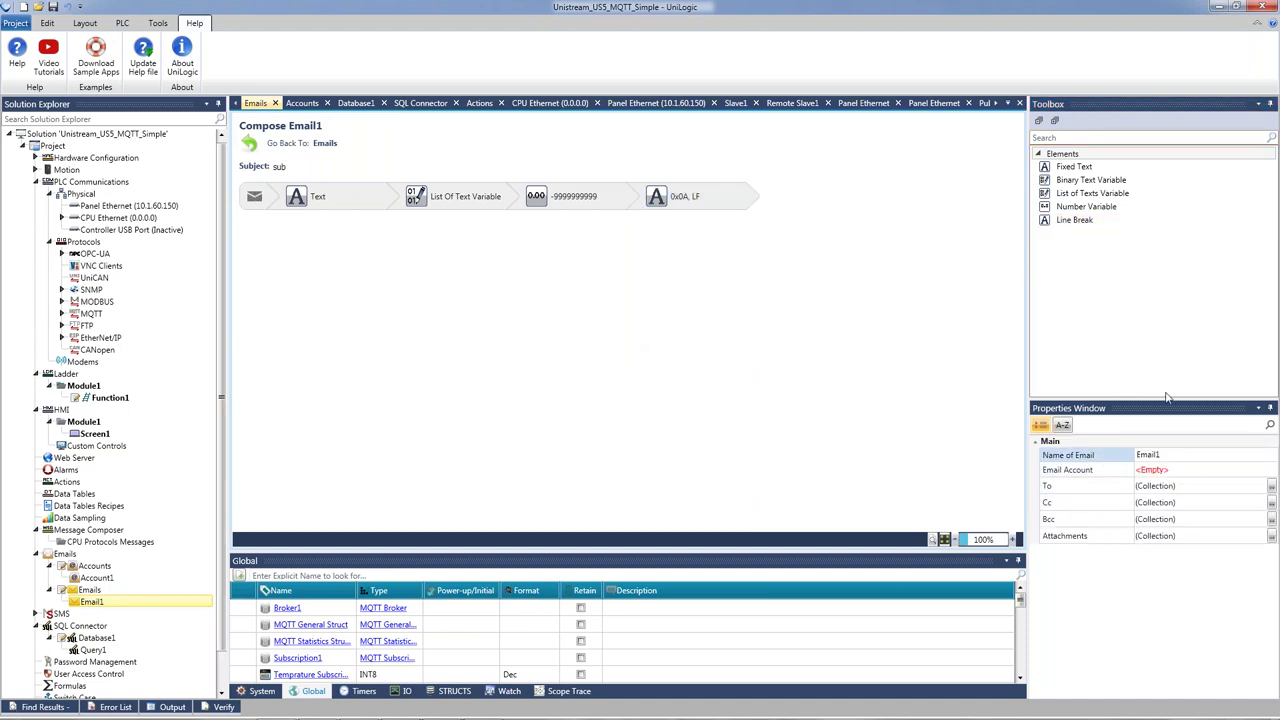
{"action": "left_click", "coordinate": [1273, 487]}
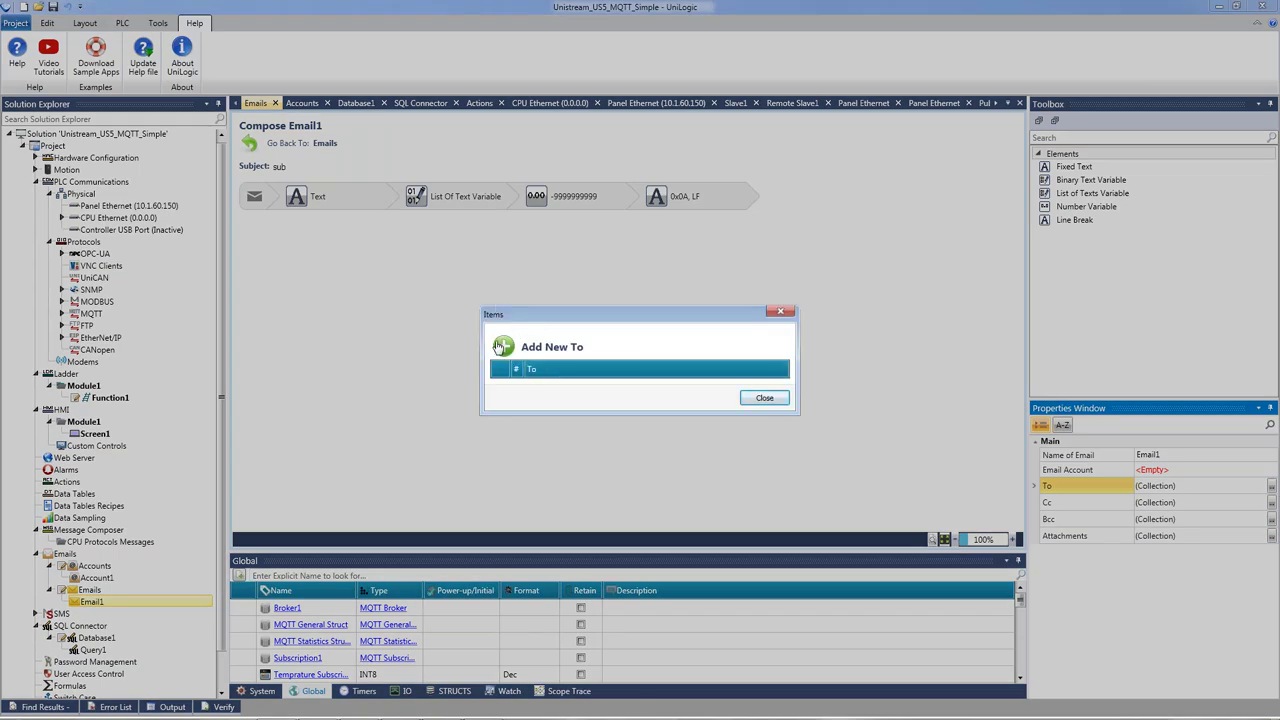
{"action": "left_click", "coordinate": [504, 347]}
{"action": "left_click", "coordinate": [504, 347]}
{"action": "left_click", "coordinate": [504, 347]}
{"action": "left_click", "coordinate": [504, 347]}
{"action": "left_click", "coordinate": [504, 347]}
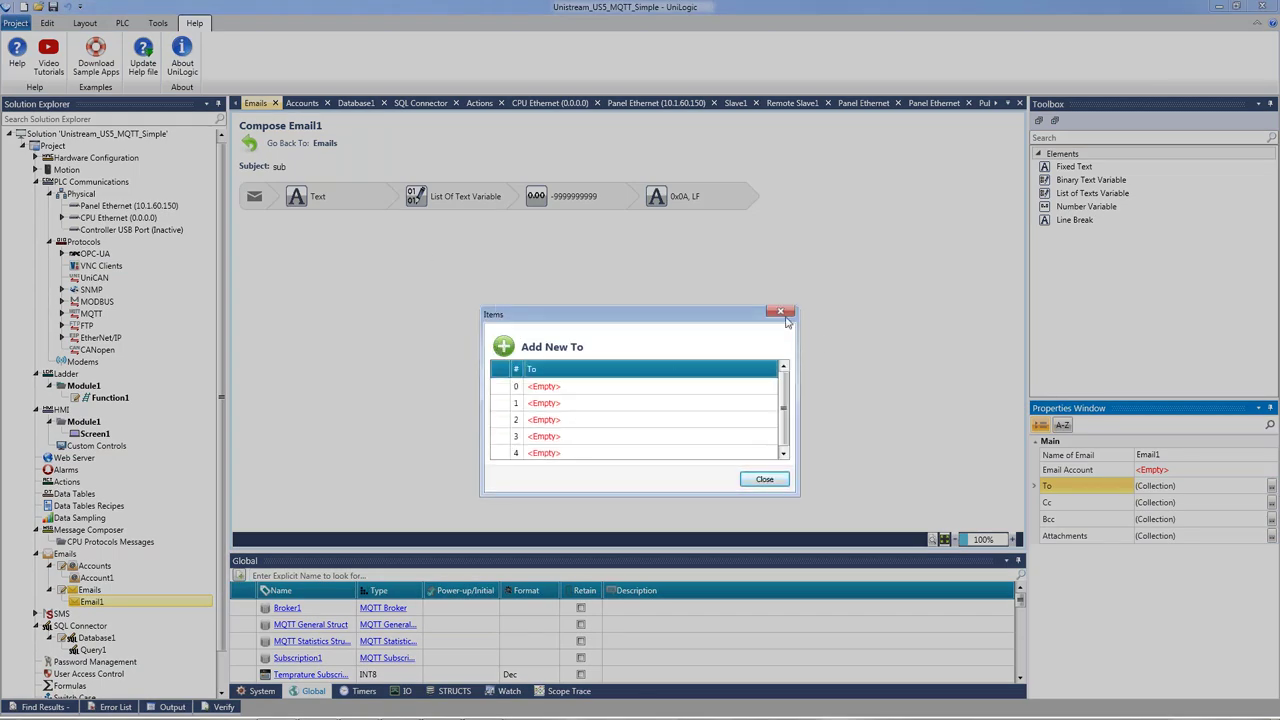
{"action": "left_click", "coordinate": [782, 314]}
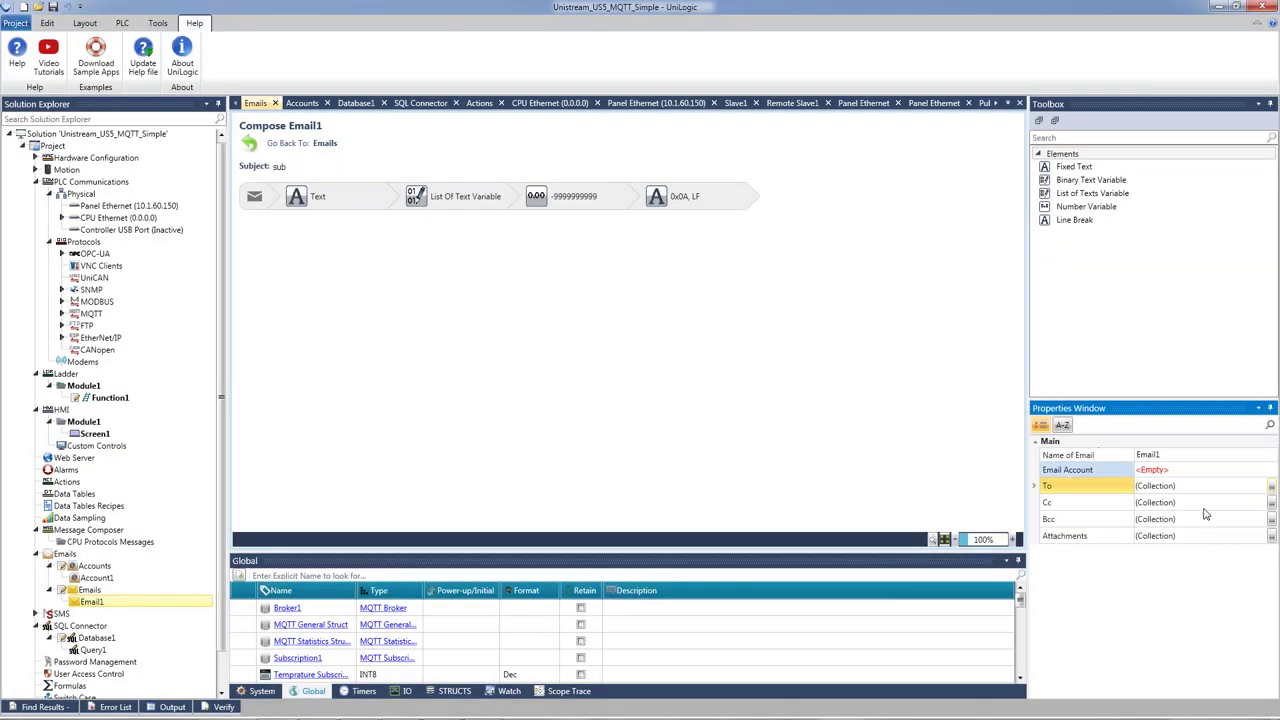
Step: Add an attachment to Email1, review the available sources and keep Data Tables as its source
{"action": "left_click", "coordinate": [1256, 537]}
{"action": "left_click", "coordinate": [1271, 536]}
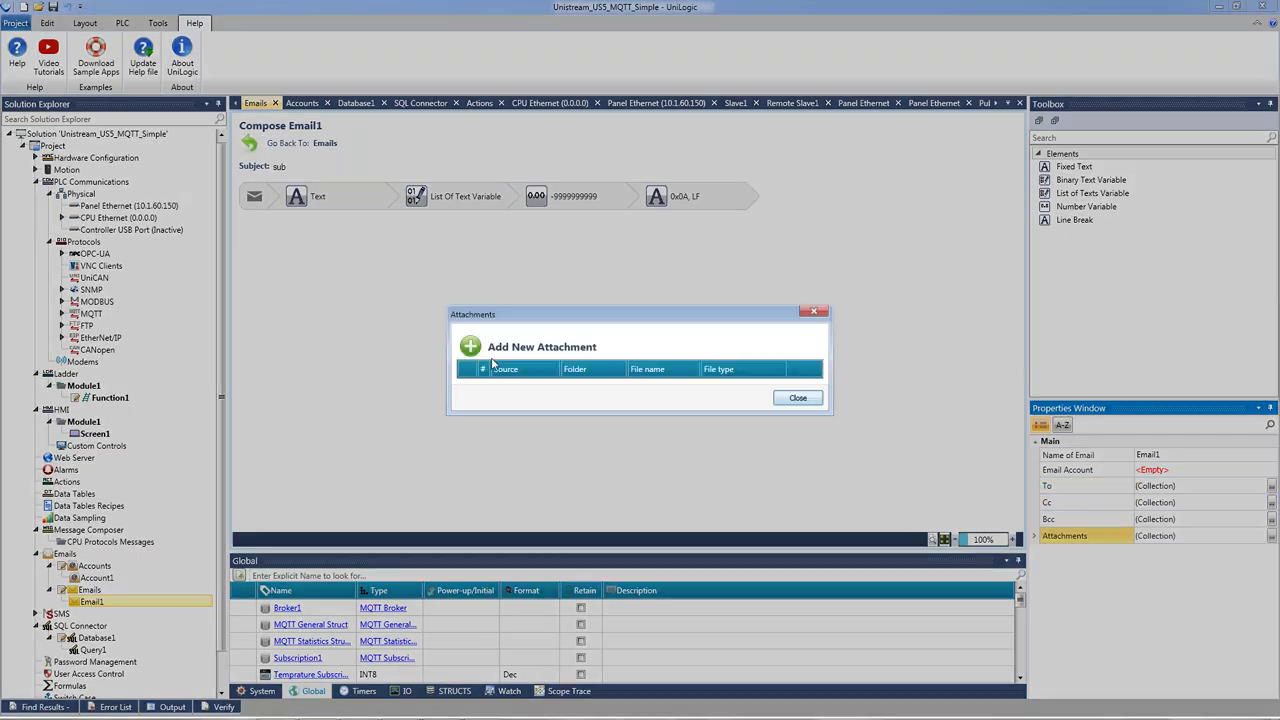
{"action": "left_click", "coordinate": [470, 346]}
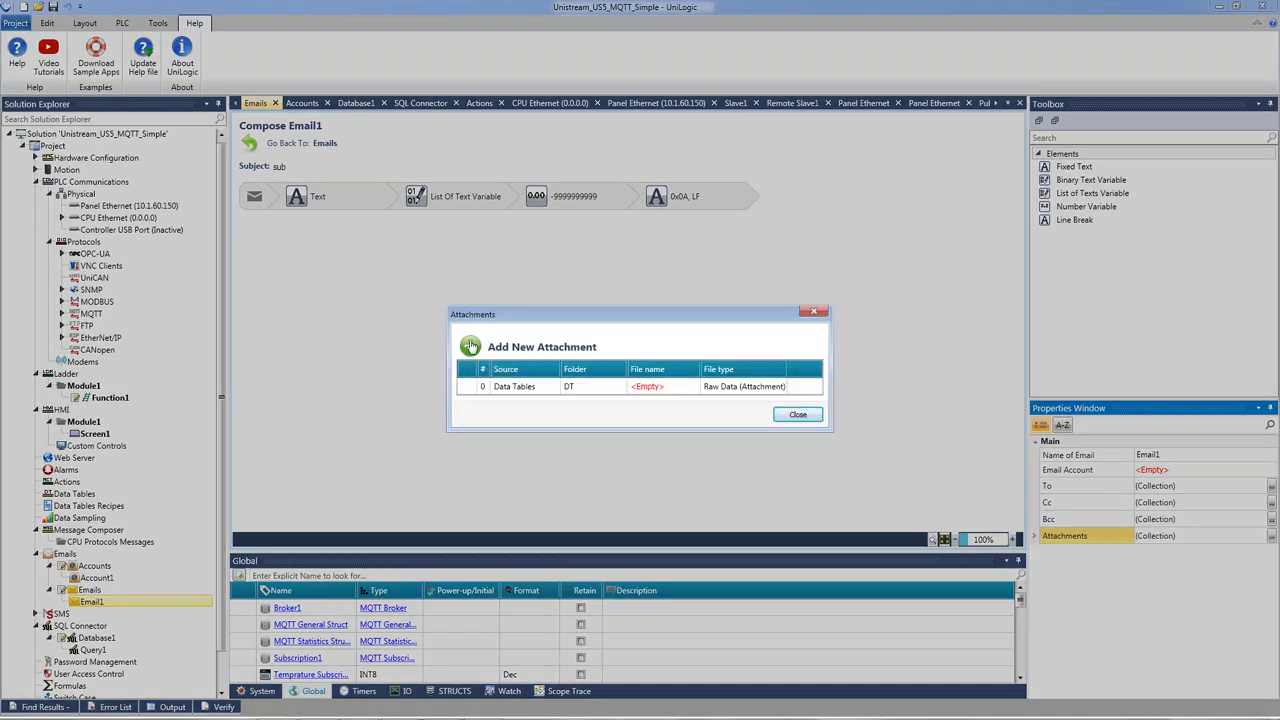
{"action": "left_click", "coordinate": [532, 388]}
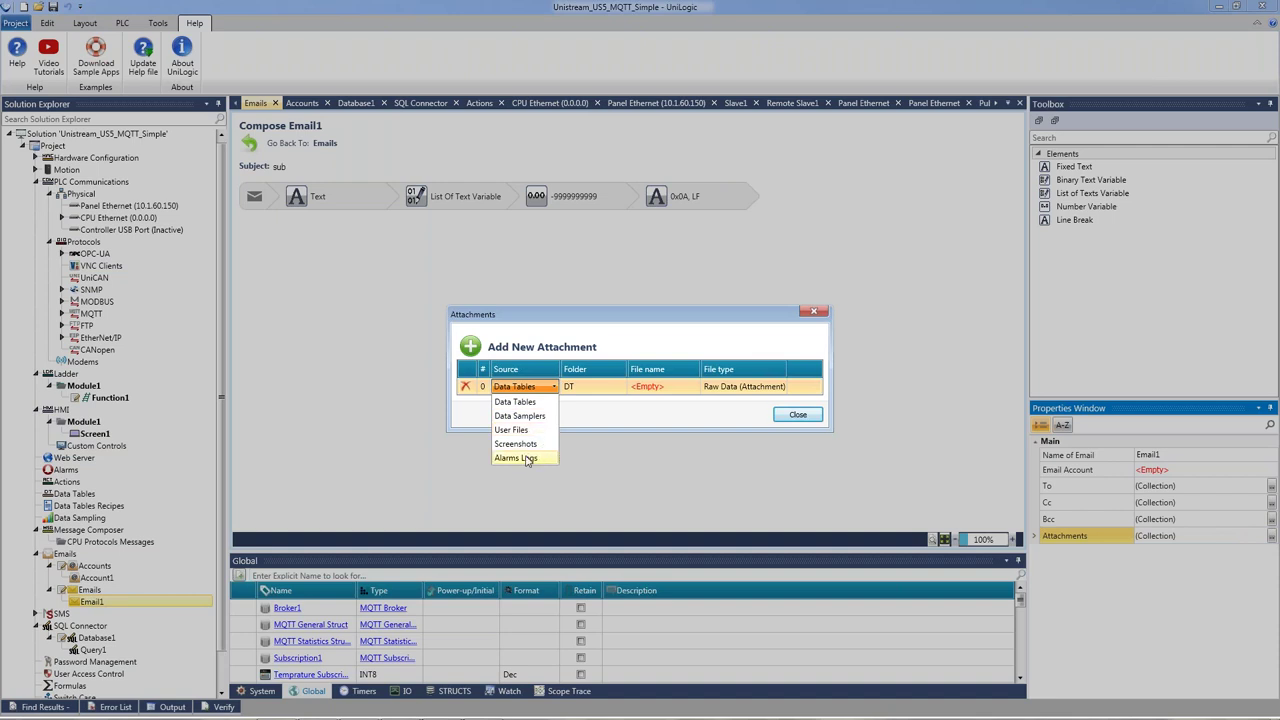
{"action": "left_click", "coordinate": [545, 388]}
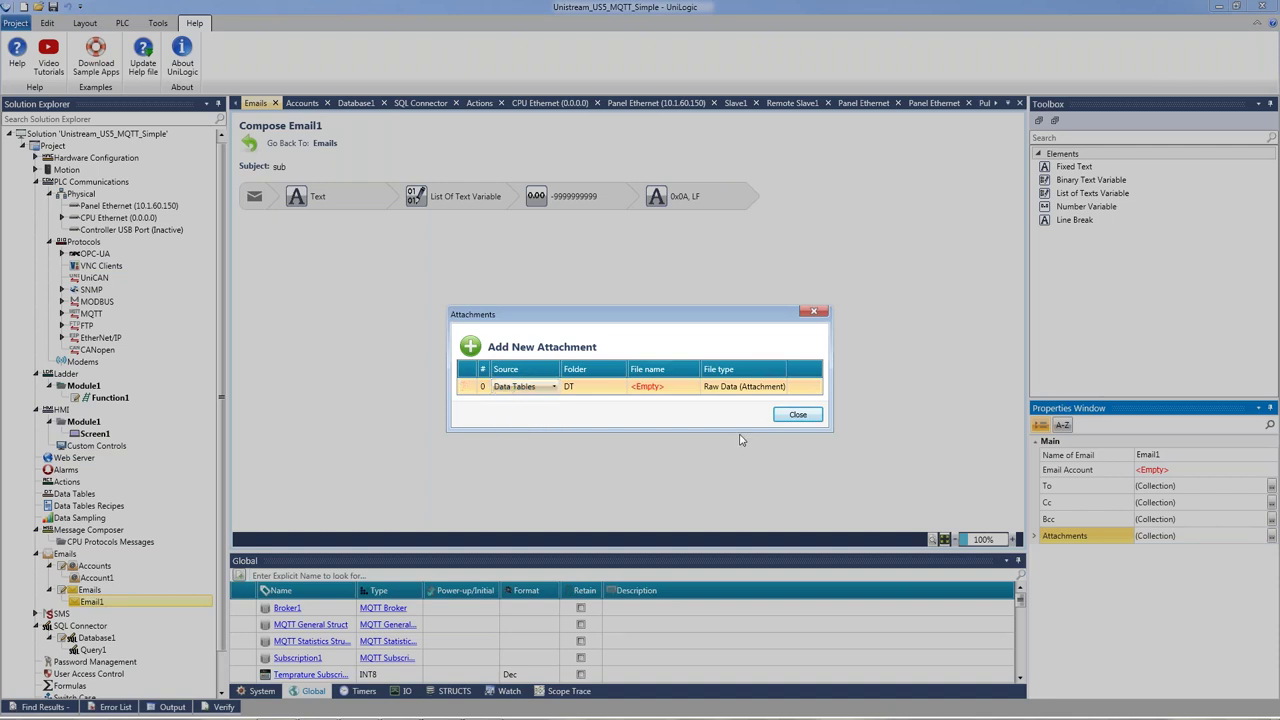
{"action": "left_click", "coordinate": [797, 416]}
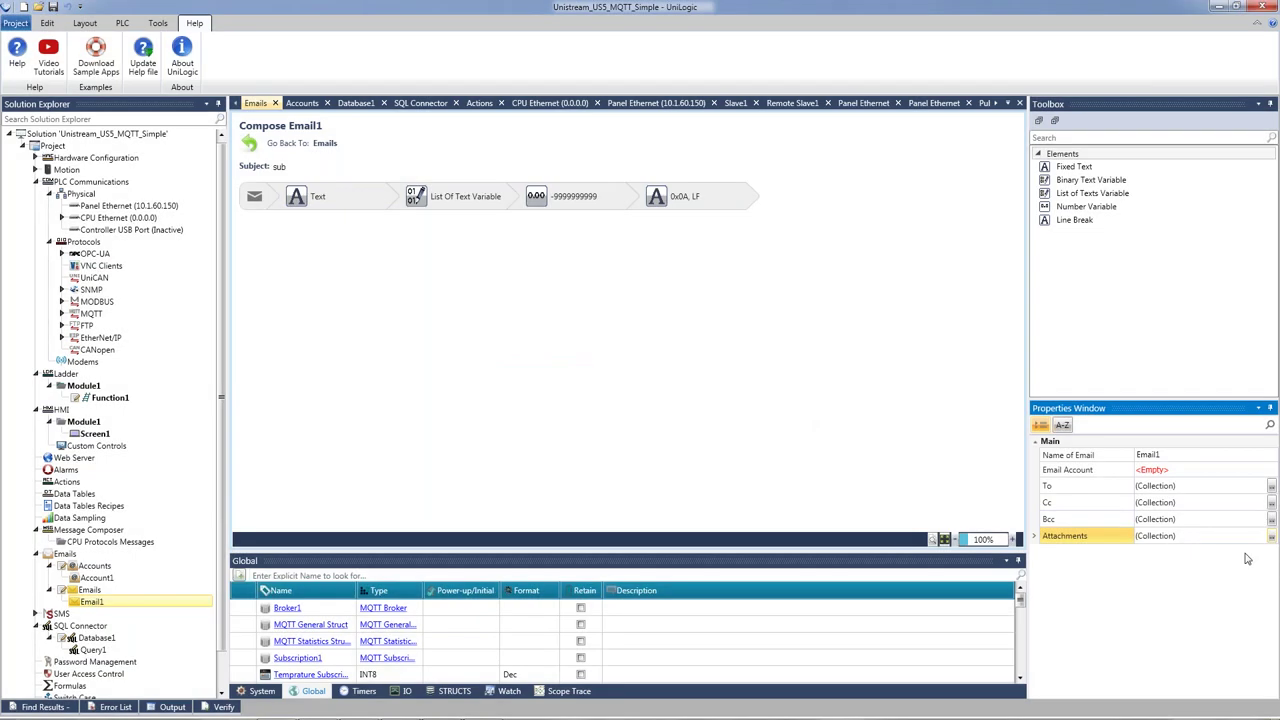
Step: Set the email account of Email1 to Account1
{"action": "left_click", "coordinate": [1194, 474]}
{"action": "left_click", "coordinate": [1162, 486]}
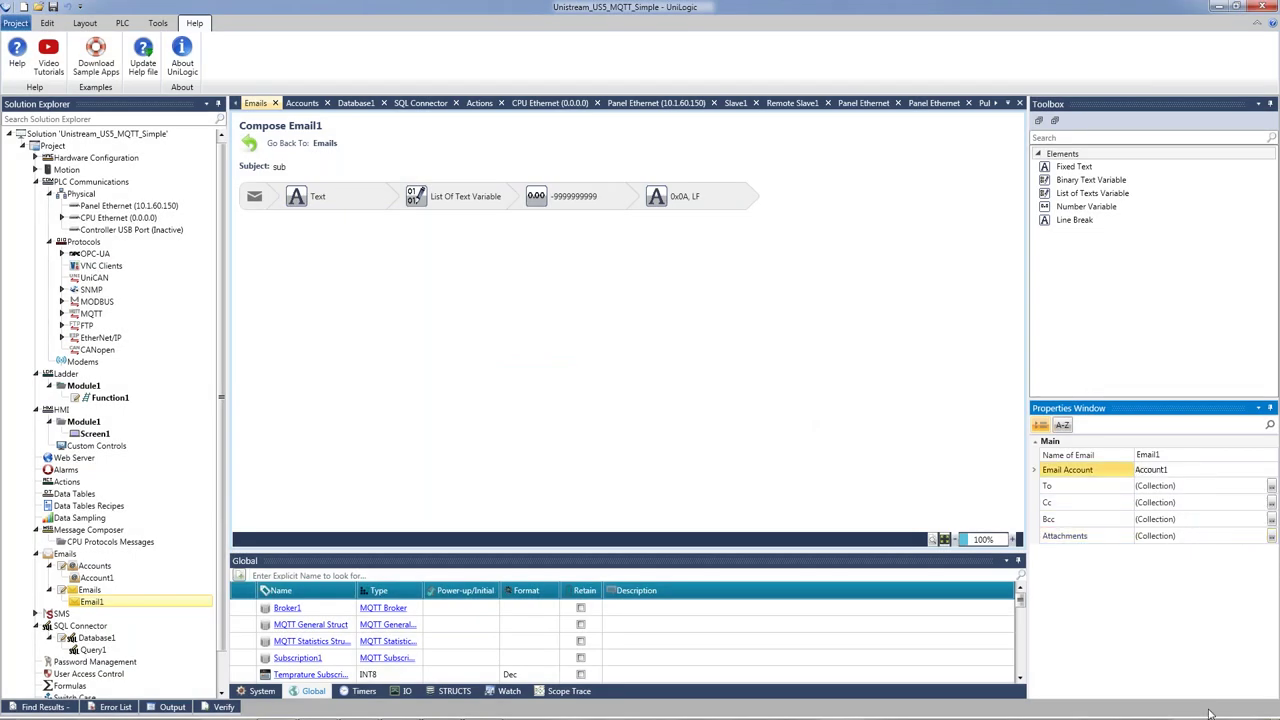
Step: Add a Send Email block to rung 5 of the ladder Function1, preceded by a positive transition contact
{"action": "left_click", "coordinate": [118, 398]}
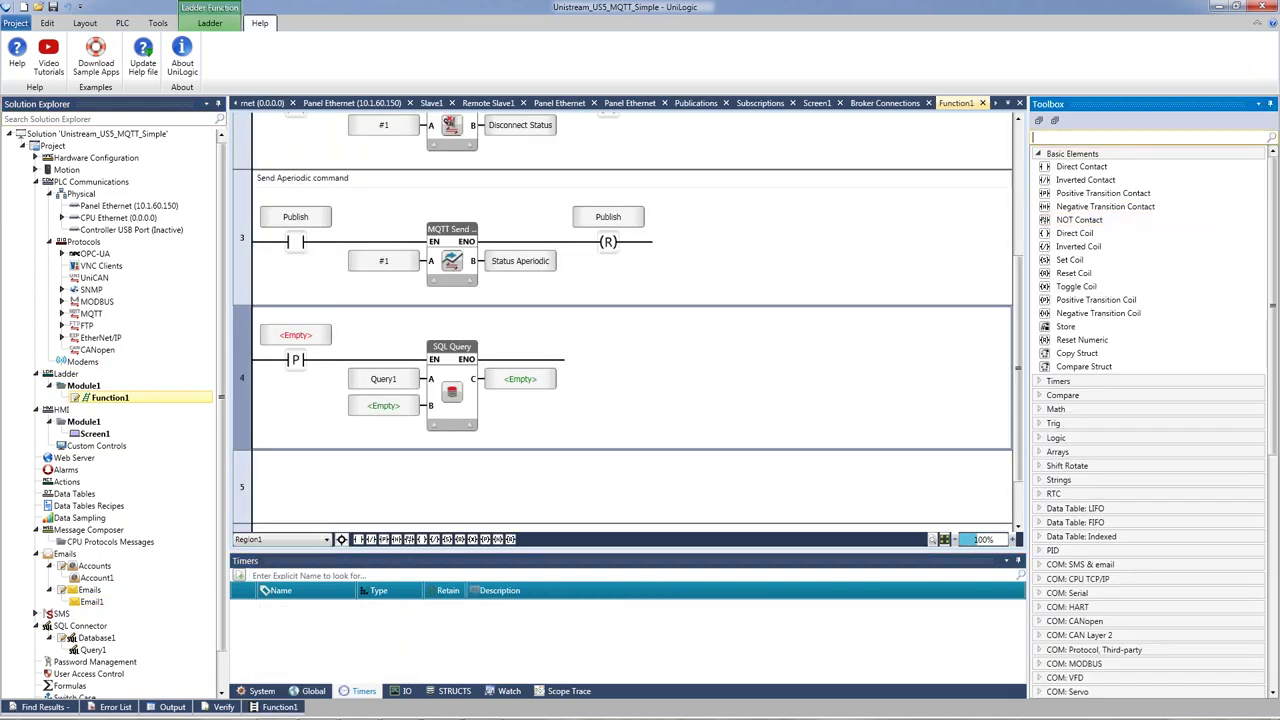
{"action": "left_click", "coordinate": [1114, 137]}
{"action": "type", "text": "email"}
{"action": "left_click_drag", "start_coordinate": [1069, 152], "coordinate": [380, 538]}
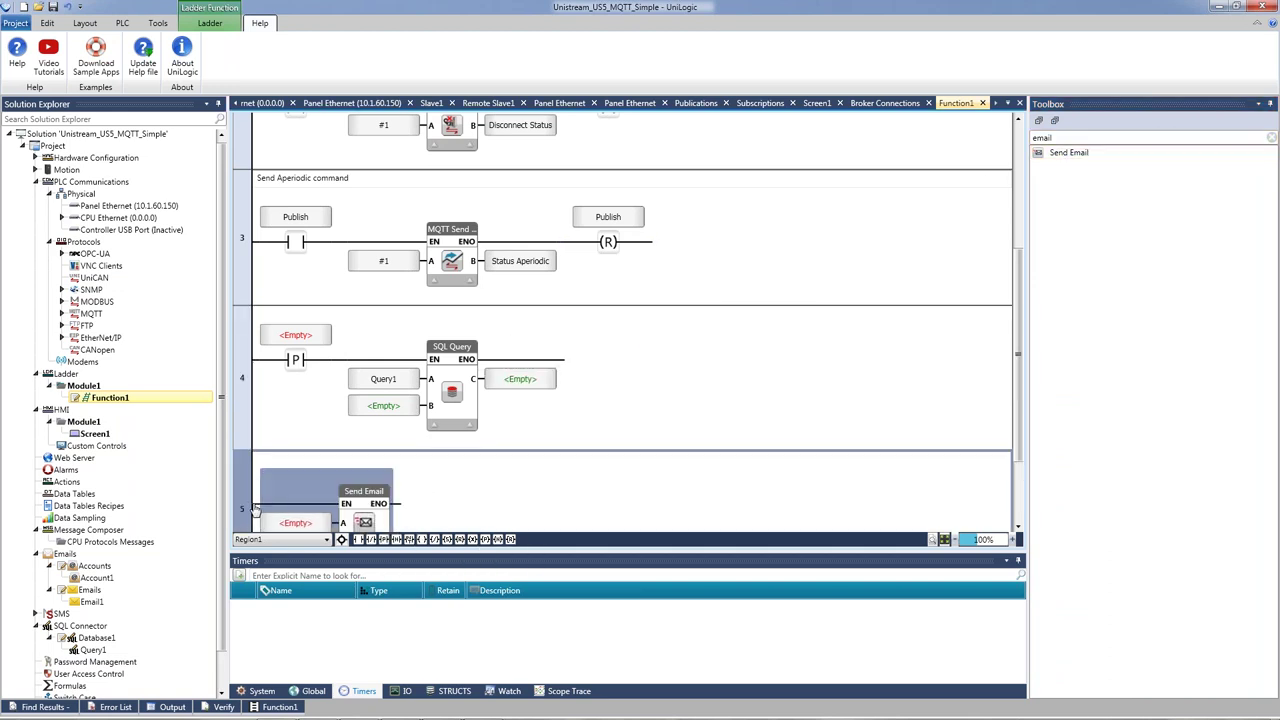
{"action": "left_click", "coordinate": [381, 540]}
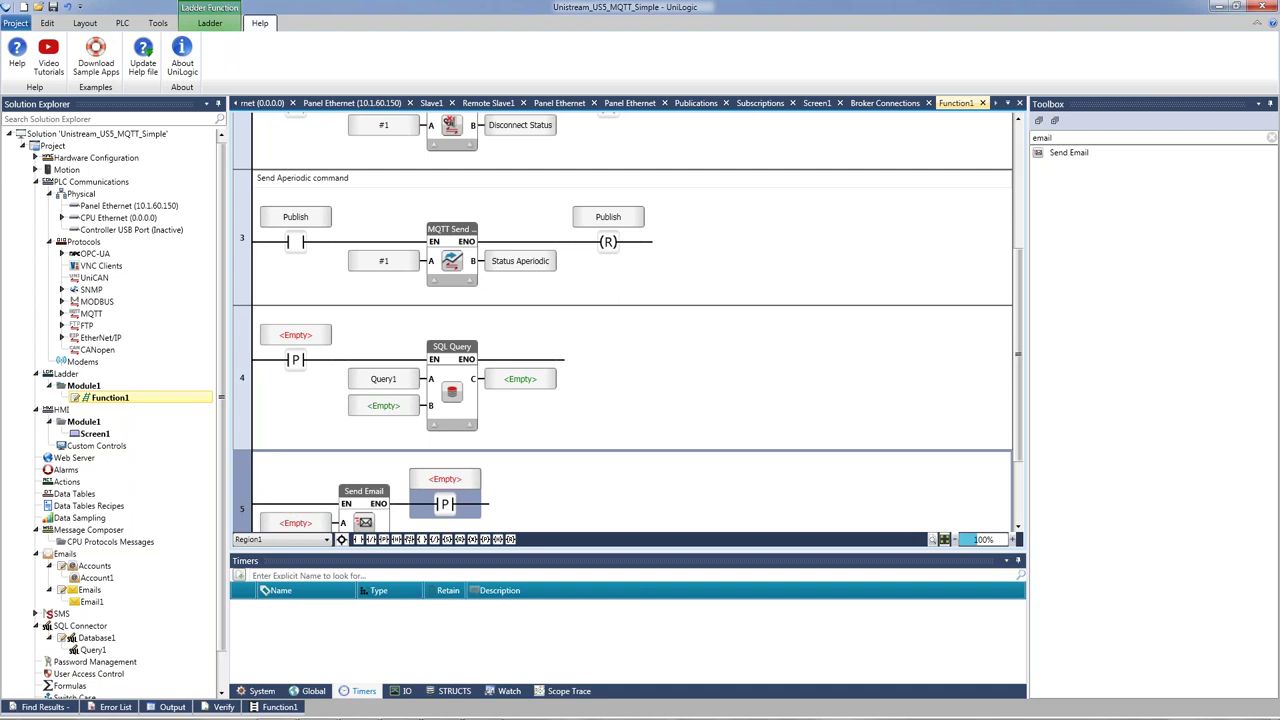
{"action": "left_click_drag", "start_coordinate": [445, 503], "coordinate": [347, 511]}
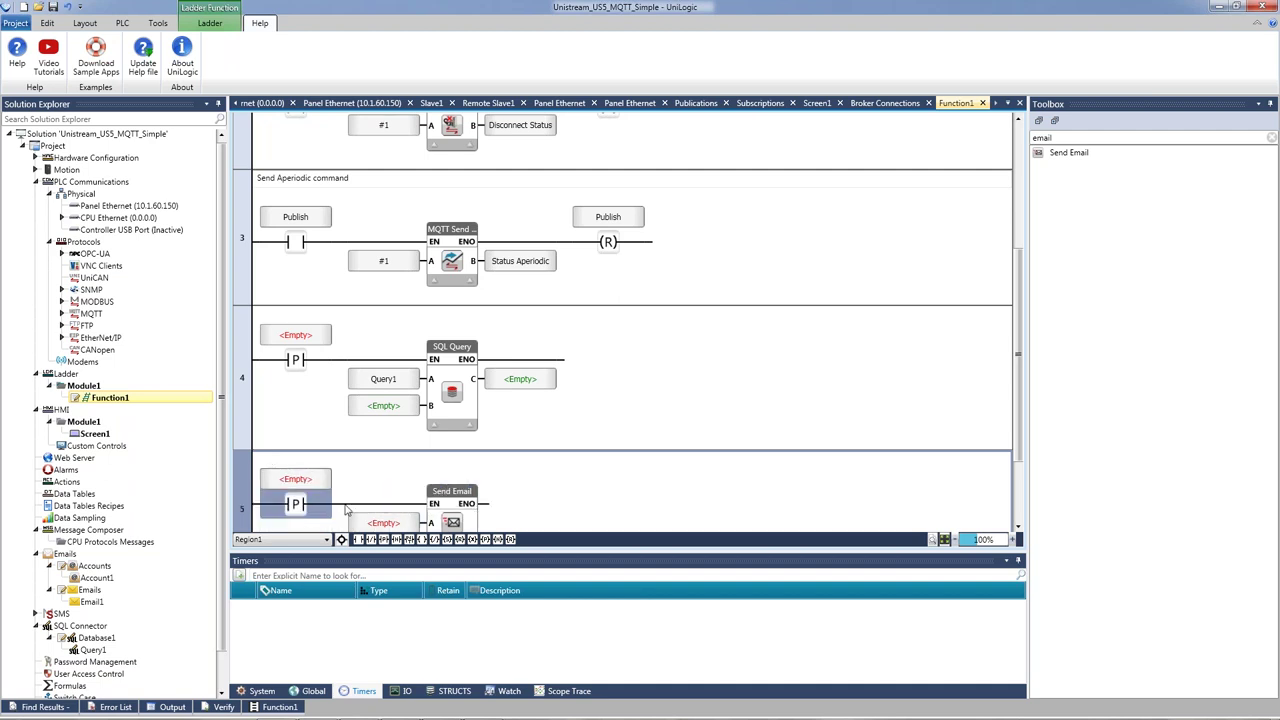
Step: Assign Emails.Email1 to input A of the Send Email block
{"action": "scroll", "coordinate": [347, 511], "scroll_direction": "down", "scroll_amount": 1}
{"action": "double_click", "coordinate": [380, 488]}
{"action": "type", "text": "e"}
{"action": "left_click", "coordinate": [385, 507]}
{"action": "left_click", "coordinate": [626, 497]}
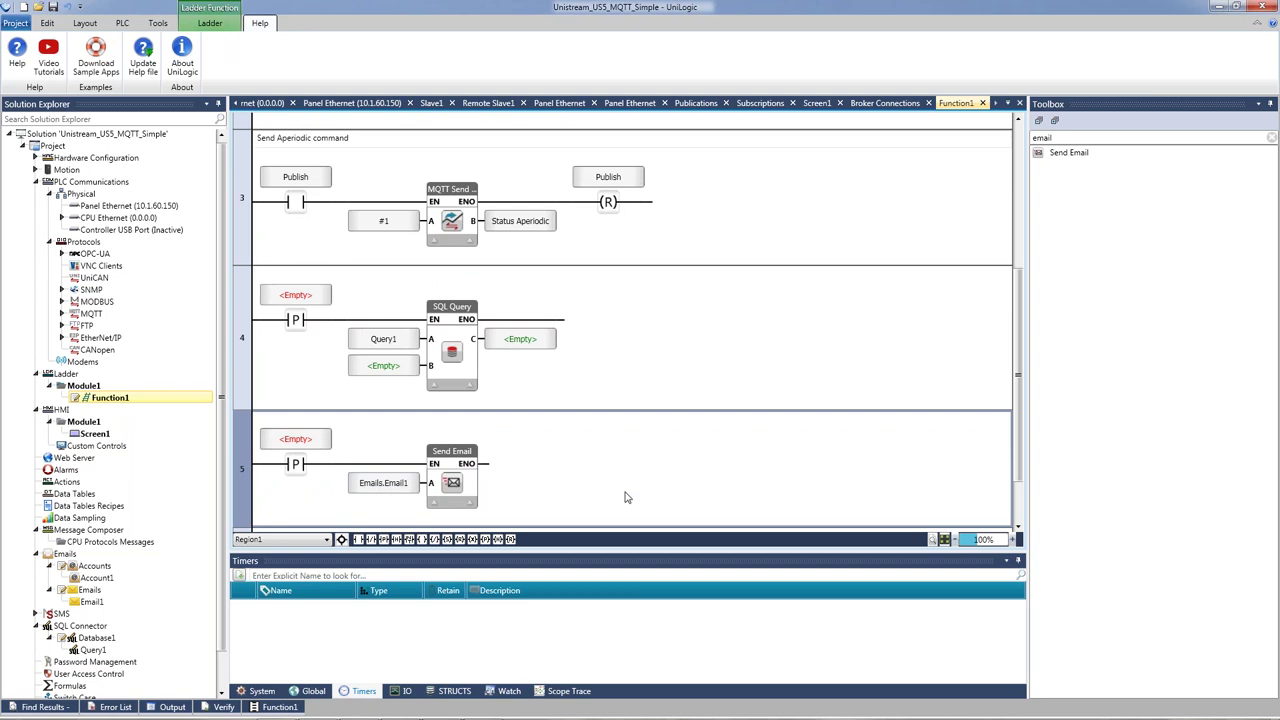
Step: Open the Email1 struct among the global tags and examine its members
{"action": "left_click", "coordinate": [318, 692]}
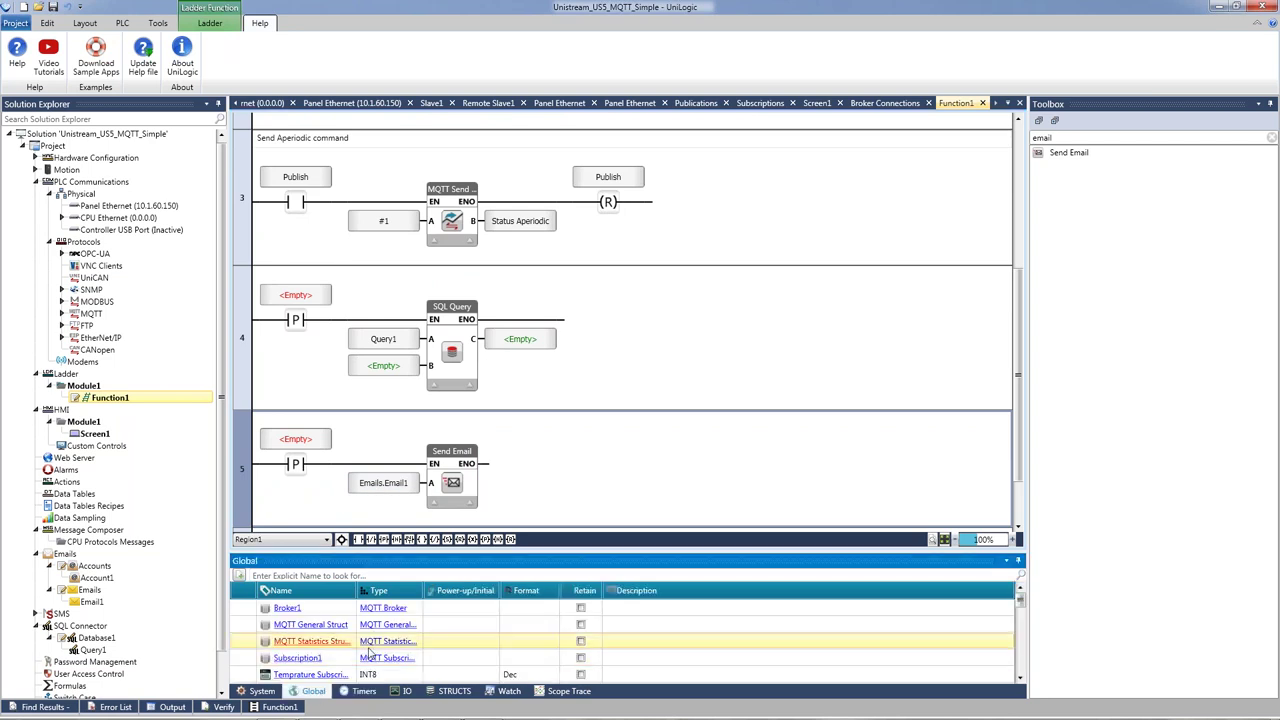
{"action": "scroll", "coordinate": [380, 653], "scroll_direction": "down", "scroll_amount": 3}
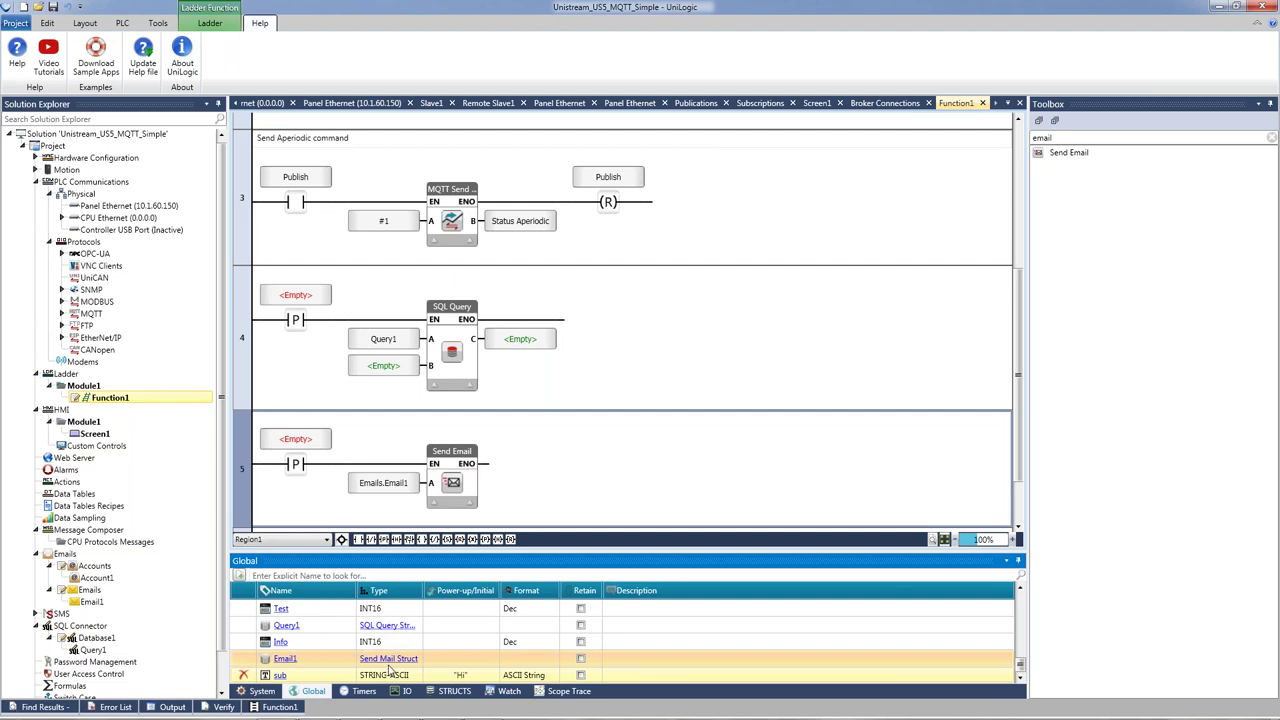
{"action": "double_click", "coordinate": [305, 664]}
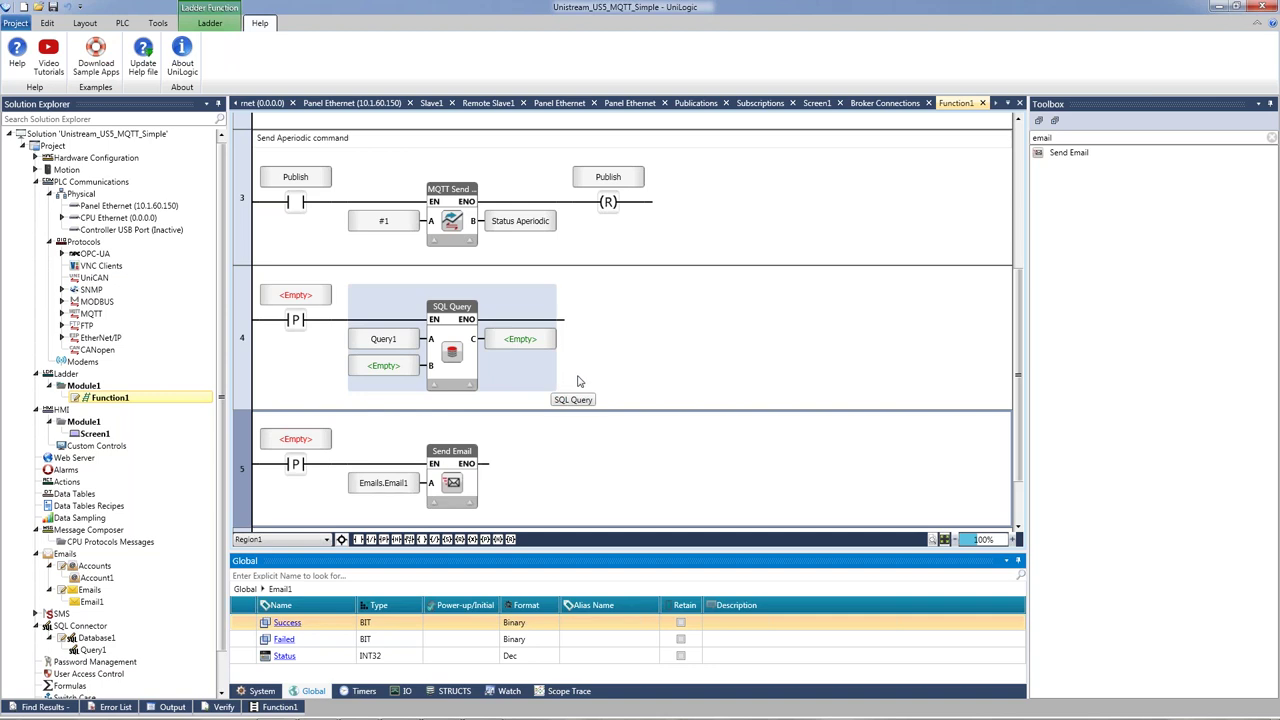
{"action": "scroll", "coordinate": [700, 340], "scroll_direction": "down", "scroll_amount": 2}
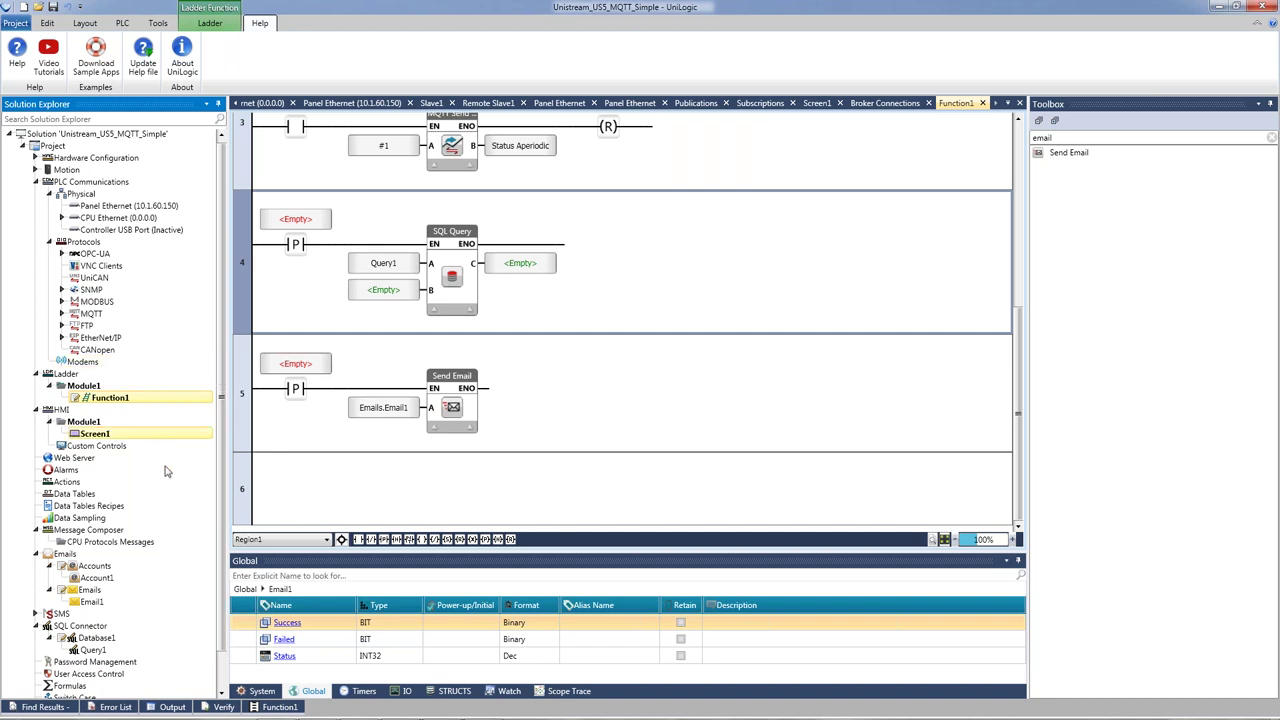
Step: Add a new device under CPU Protocols Messages in the Message Composer, then add a message to it and open it
{"action": "double_click", "coordinate": [104, 541]}
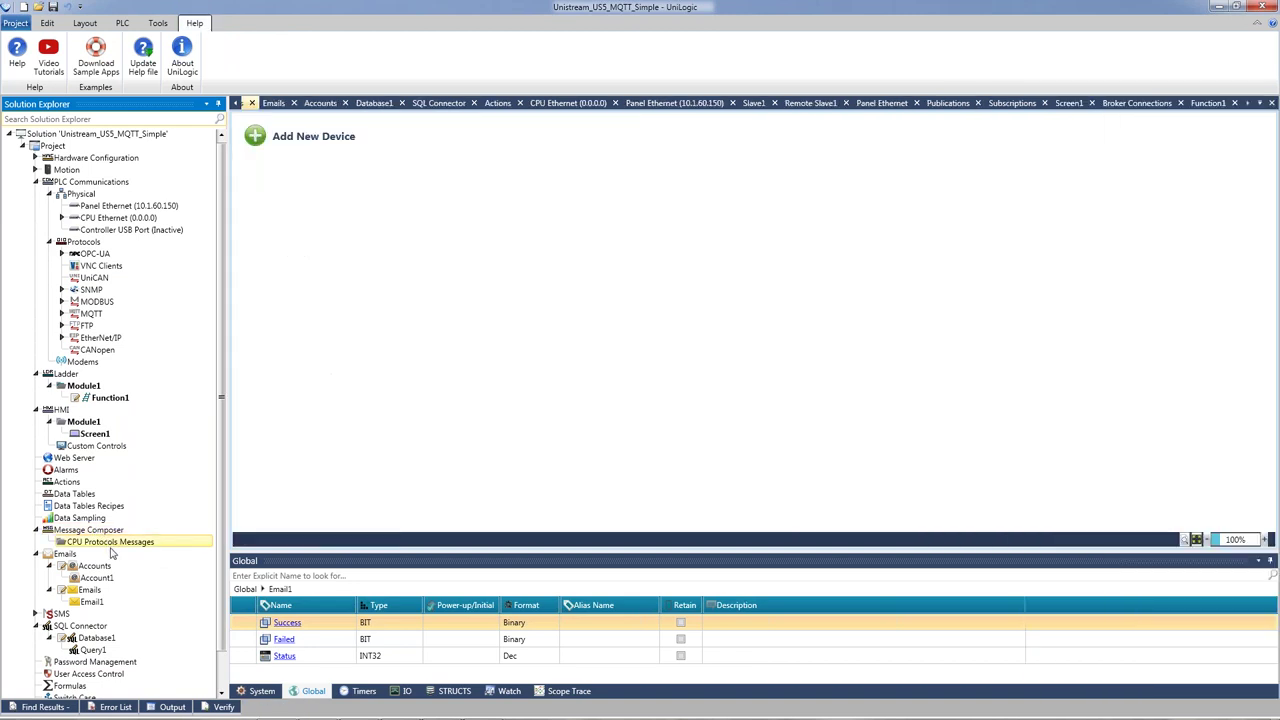
{"action": "left_click", "coordinate": [252, 136]}
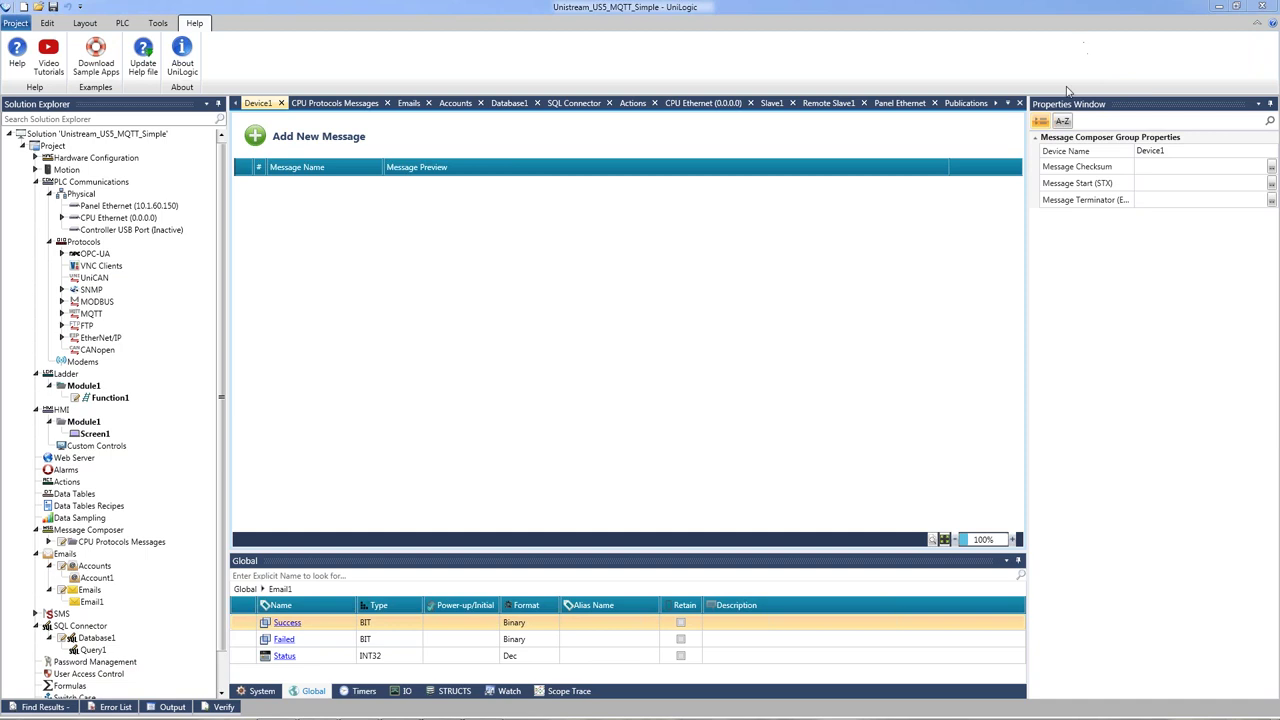
{"action": "left_click", "coordinate": [1152, 170]}
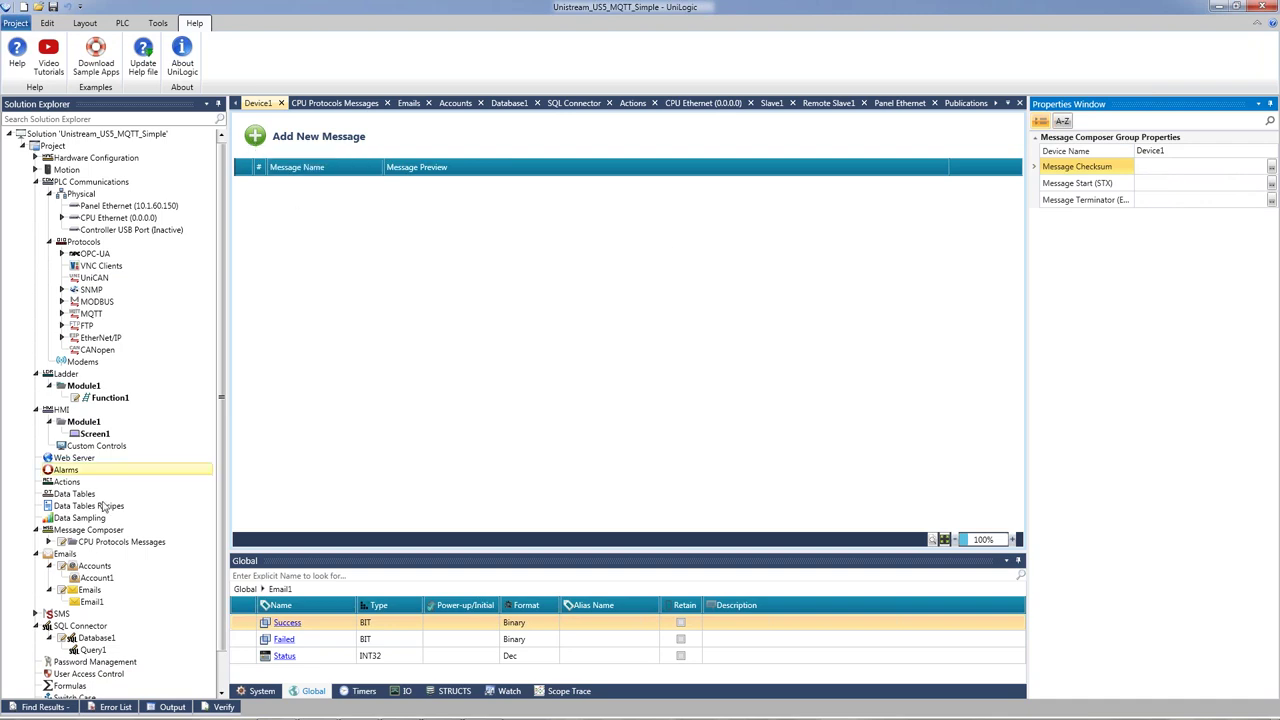
{"action": "left_click", "coordinate": [254, 137]}
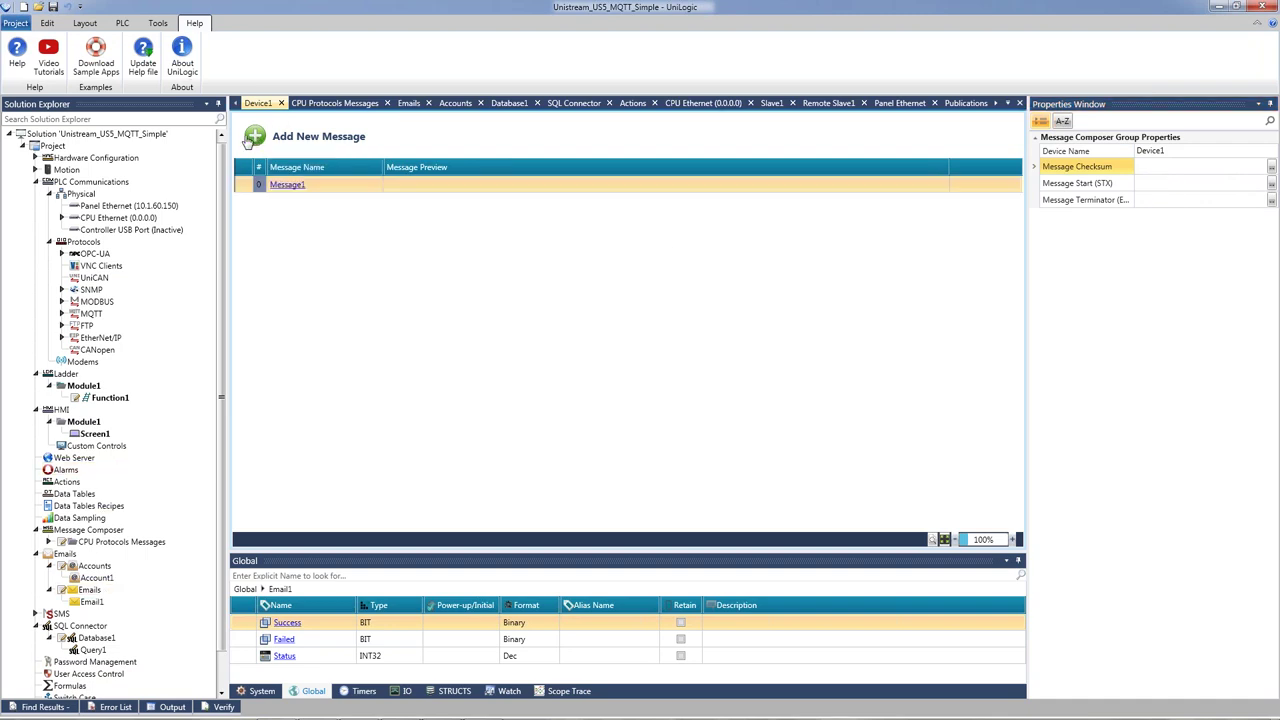
{"action": "left_click", "coordinate": [286, 188]}
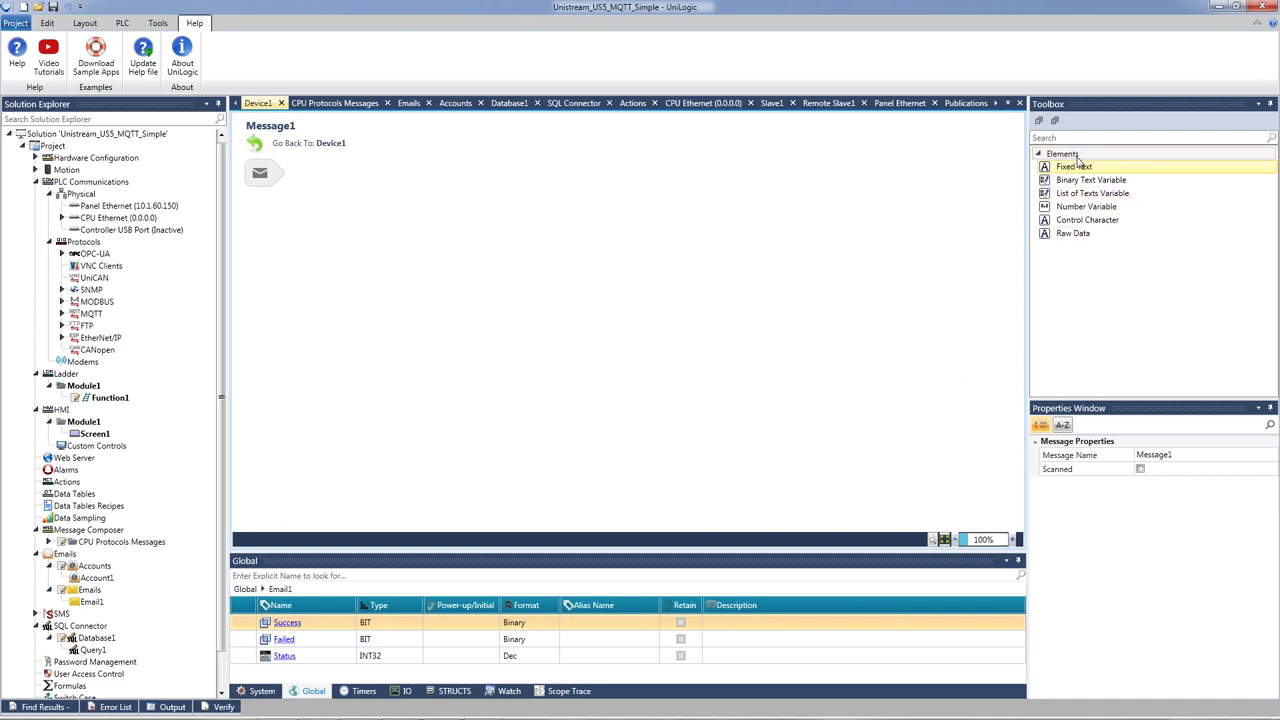
Step: Build Message1 from a Raw Data element followed by a Number Variable, leaving their data tag links empty
{"action": "left_click_drag", "start_coordinate": [1073, 233], "coordinate": [300, 168]}
{"action": "left_click", "coordinate": [1190, 455]}
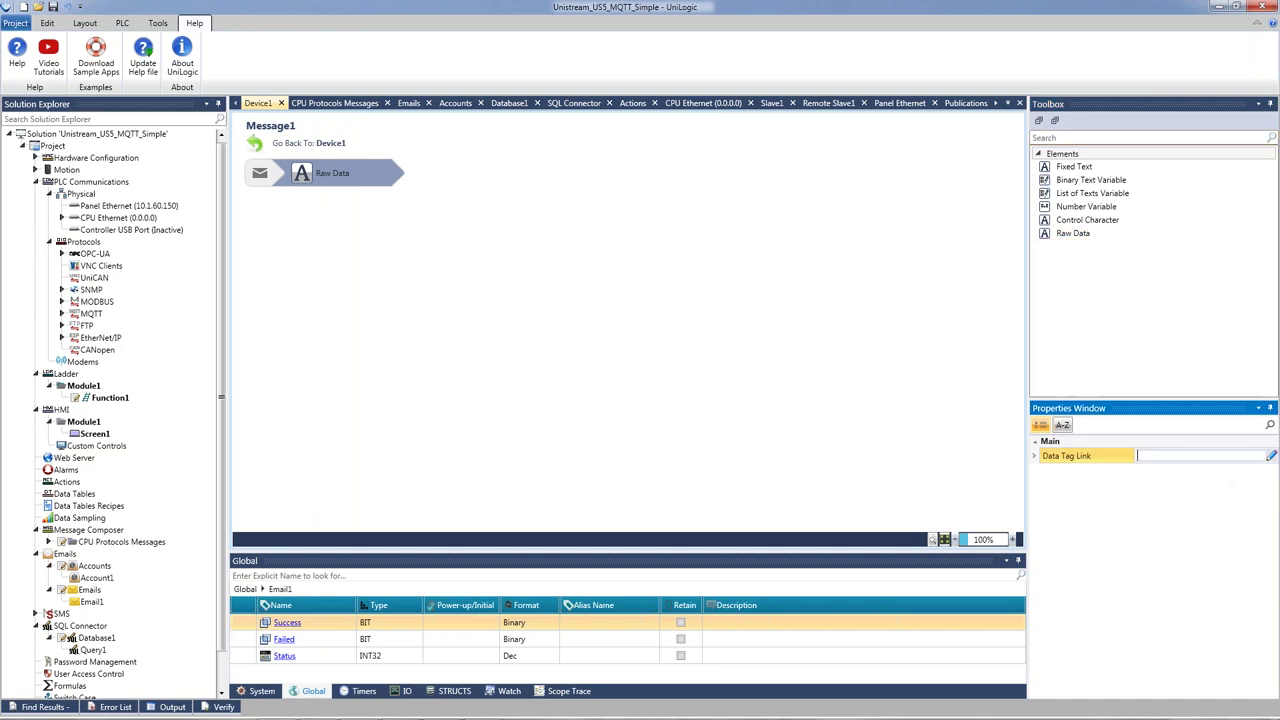
{"action": "left_click", "coordinate": [1192, 457]}
{"action": "left_click", "coordinate": [993, 472]}
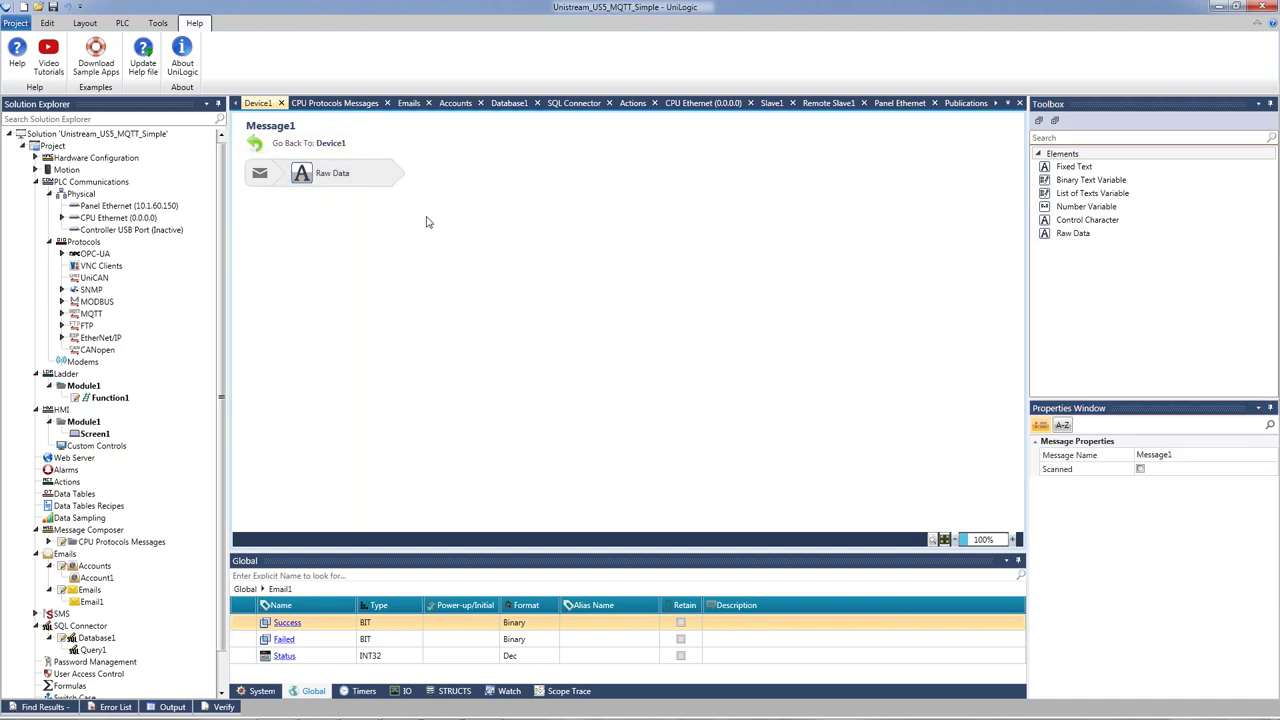
{"action": "left_click", "coordinate": [332, 176]}
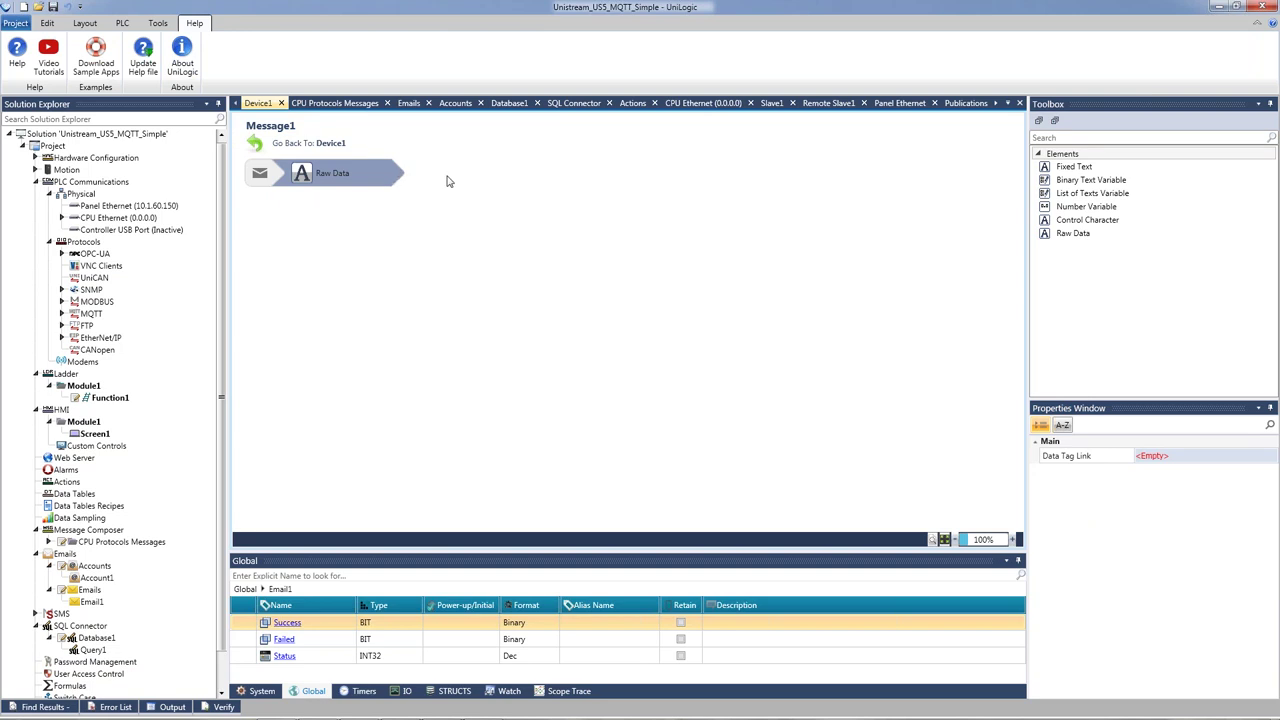
{"action": "left_click", "coordinate": [521, 209]}
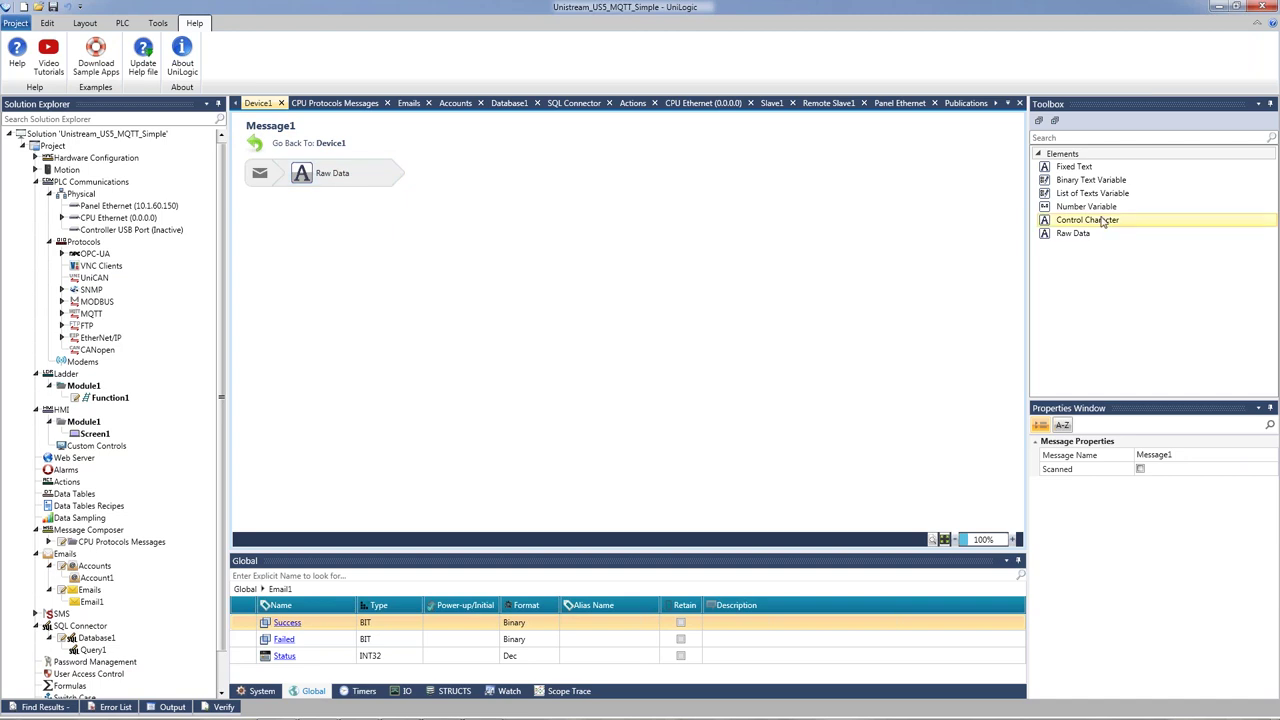
{"action": "left_click_drag", "start_coordinate": [1100, 208], "coordinate": [484, 176]}
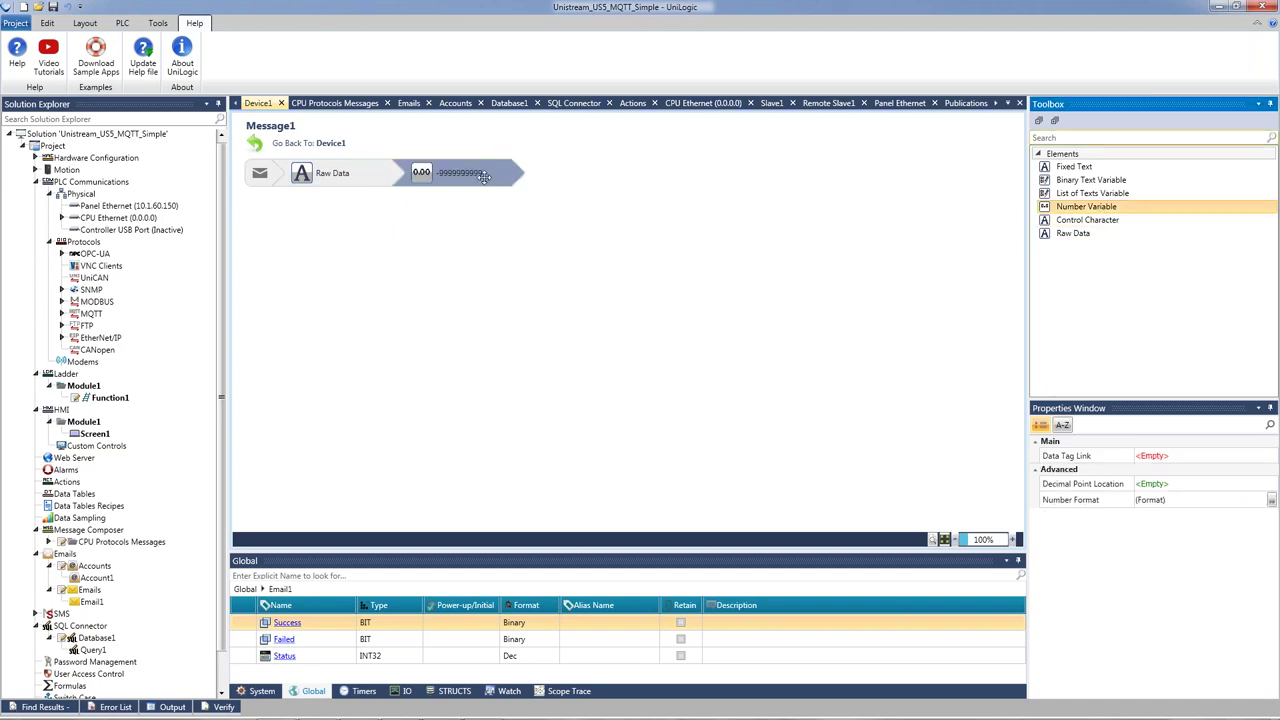
{"action": "left_click", "coordinate": [1115, 456]}
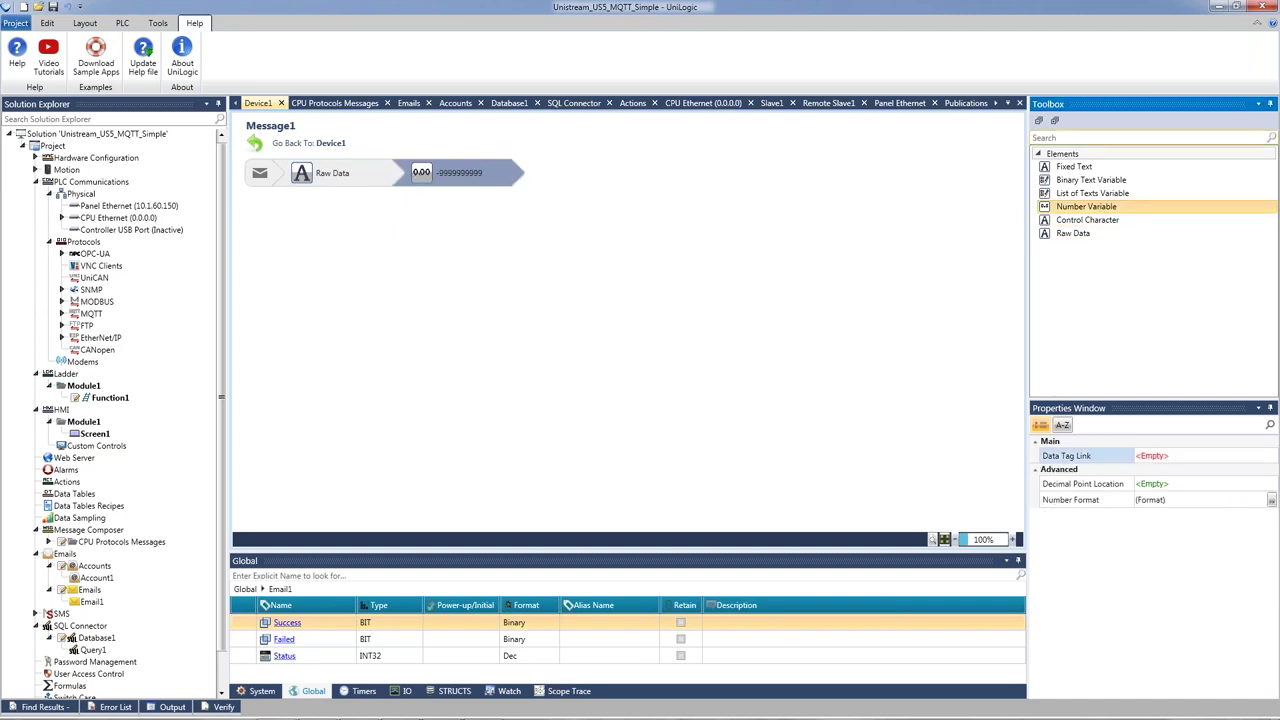
Step: Expand CPU Protocols Messages and Device1 in the project tree to view Message1
{"action": "scroll", "coordinate": [125, 475], "scroll_direction": "down", "scroll_amount": 1}
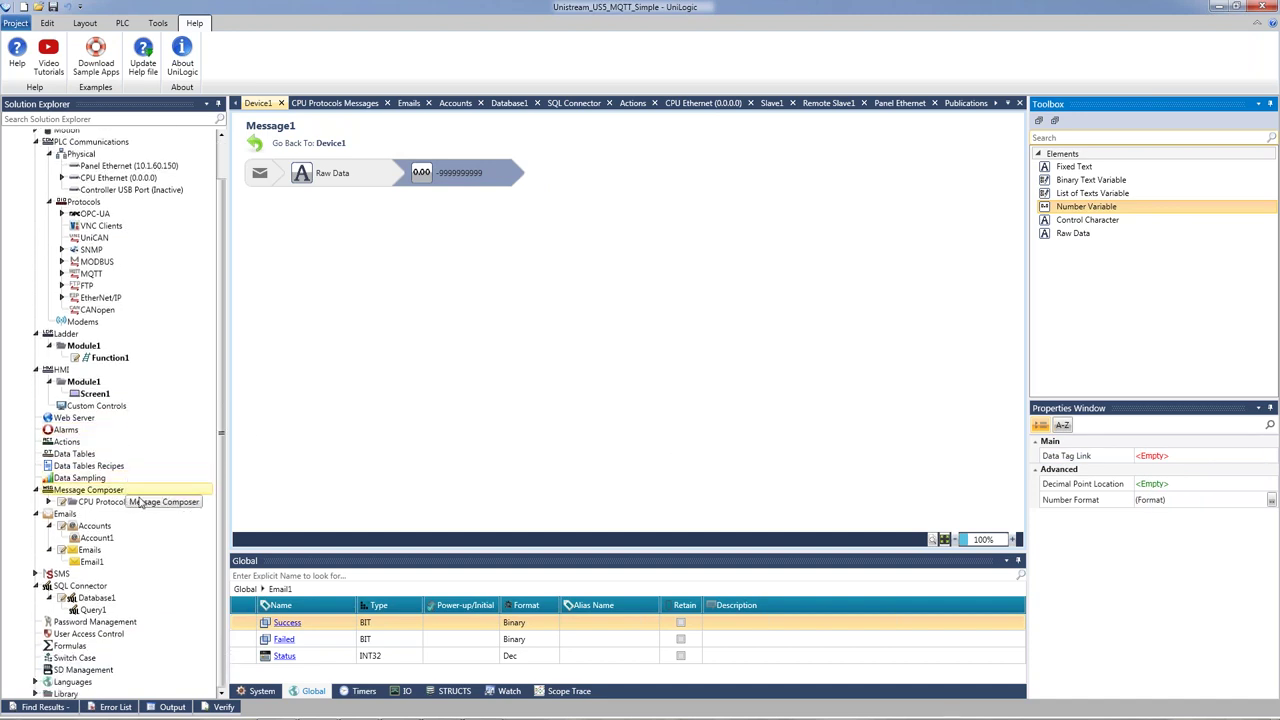
{"action": "double_click", "coordinate": [97, 502]}
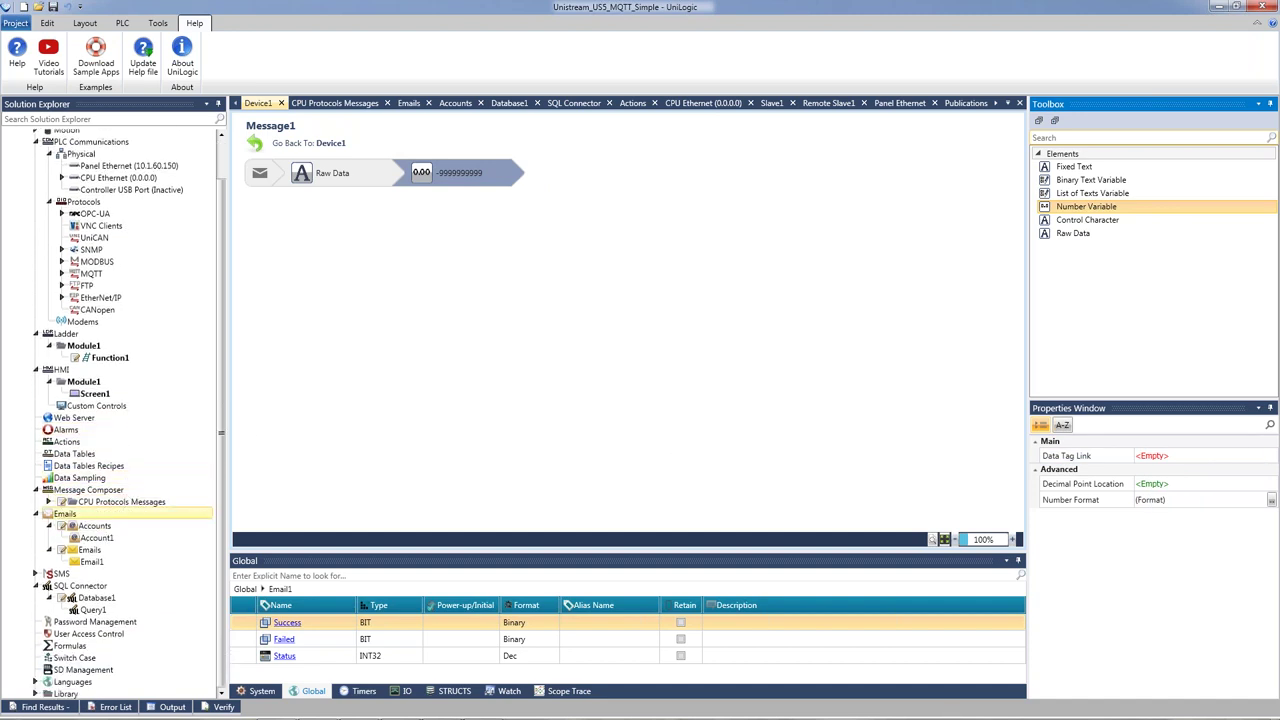
{"action": "double_click", "coordinate": [105, 513]}
{"action": "left_click", "coordinate": [111, 525]}
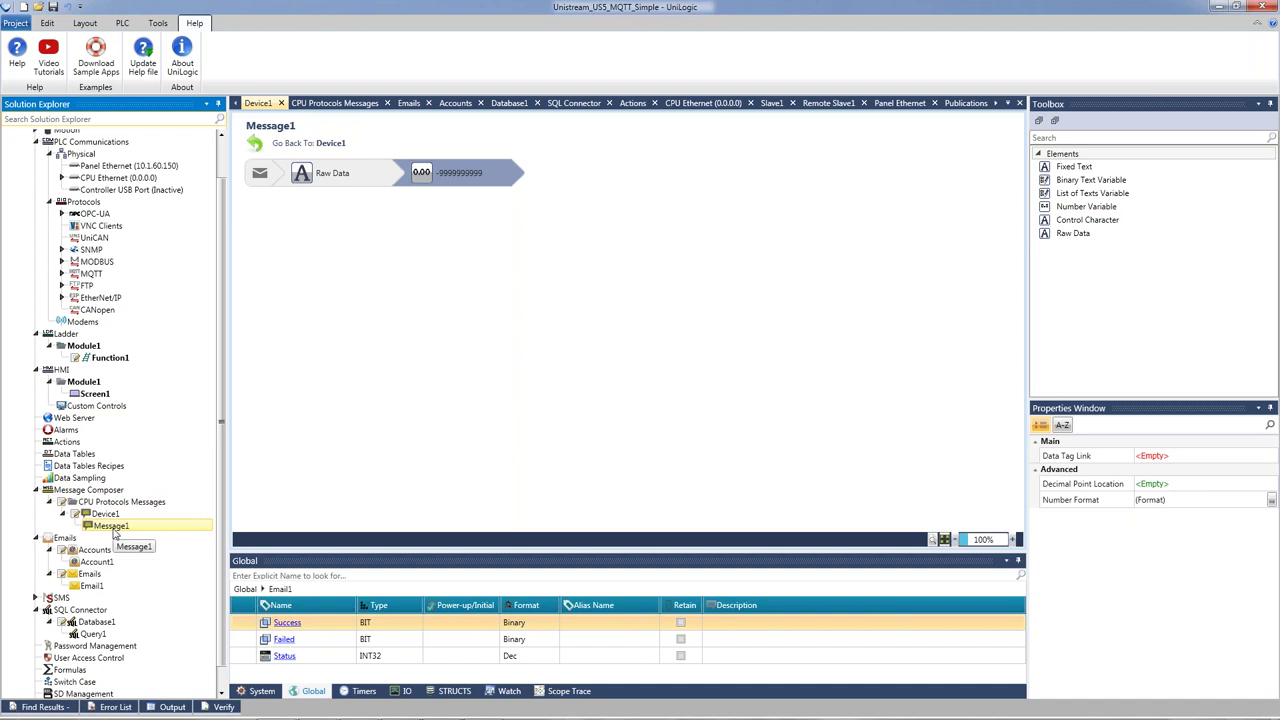
{"action": "right_click", "coordinate": [114, 532]}
{"action": "left_click", "coordinate": [112, 525]}
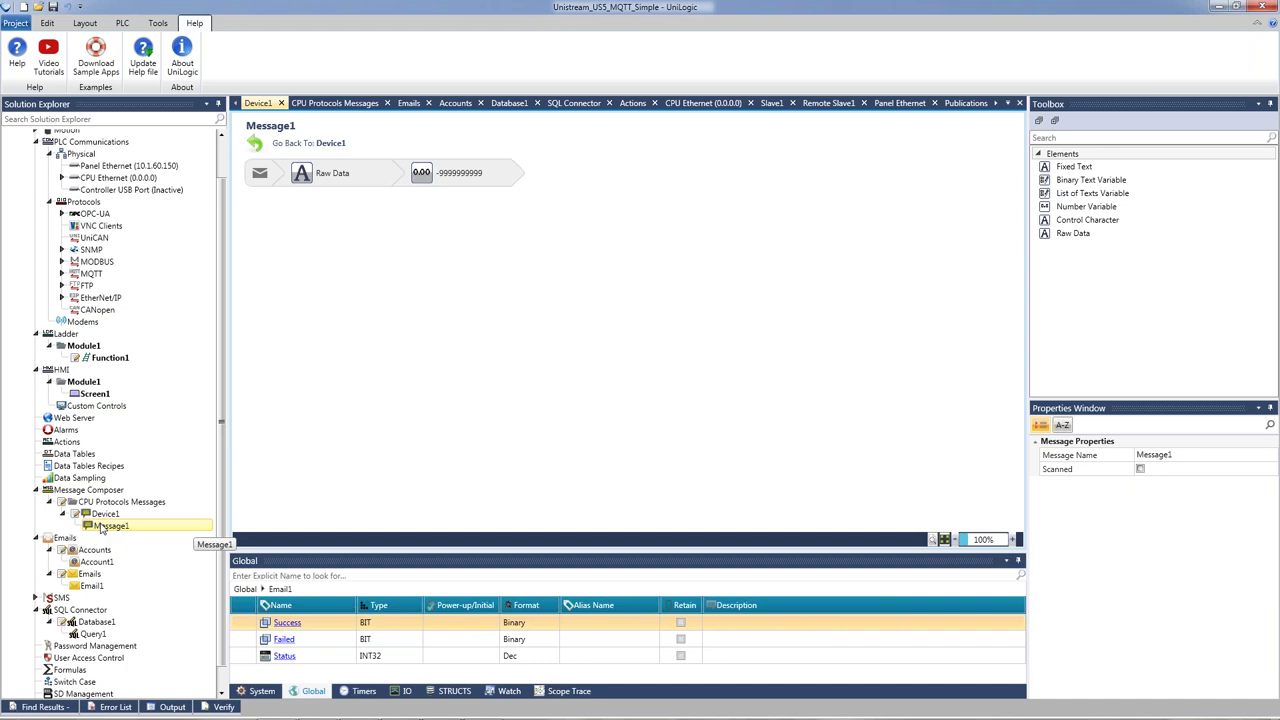
Step: Open Screen1 and add a new screen to HMI Module1
{"action": "scroll", "coordinate": [130, 500], "scroll_direction": "up", "scroll_amount": 1}
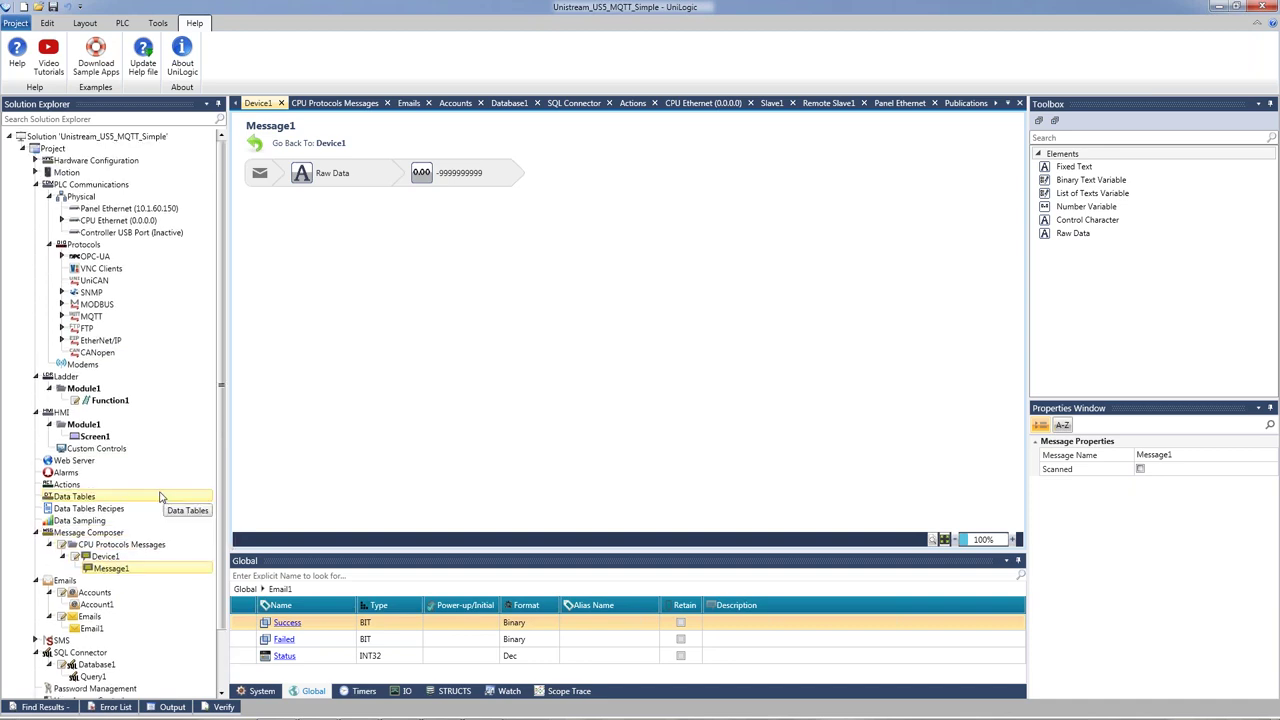
{"action": "left_click", "coordinate": [119, 439]}
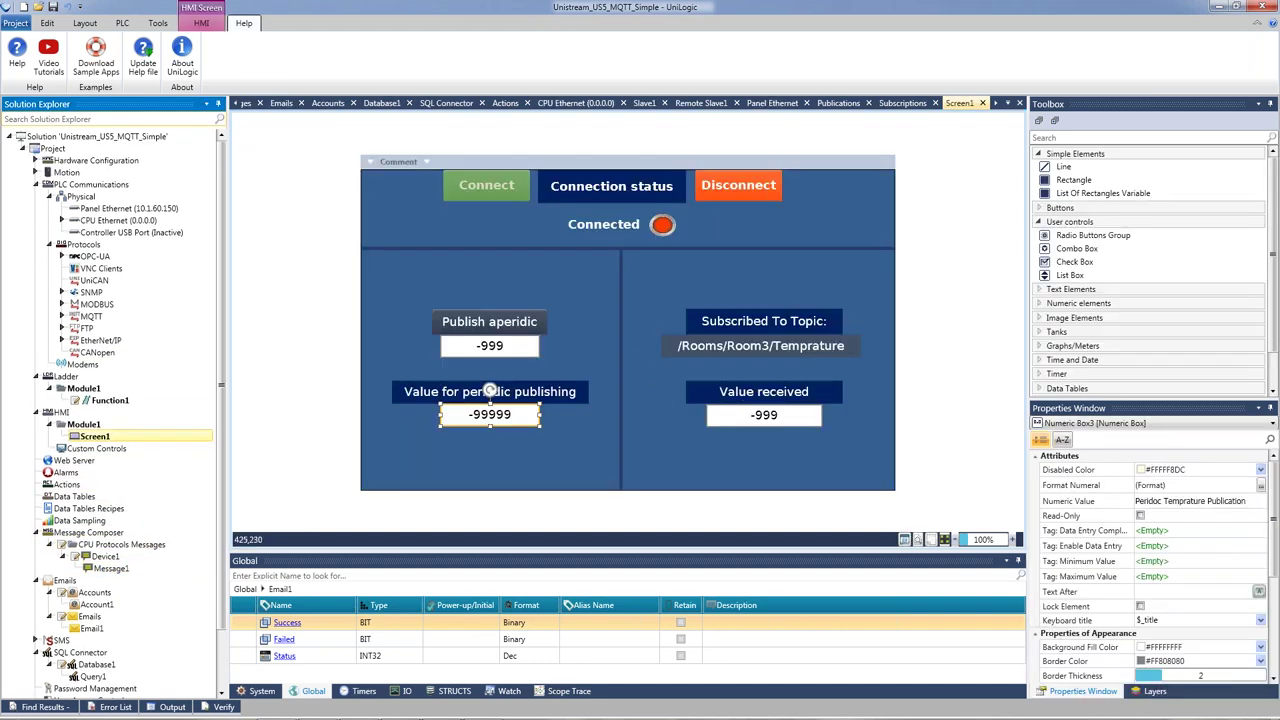
{"action": "right_click", "coordinate": [88, 424]}
{"action": "left_click", "coordinate": [128, 432]}
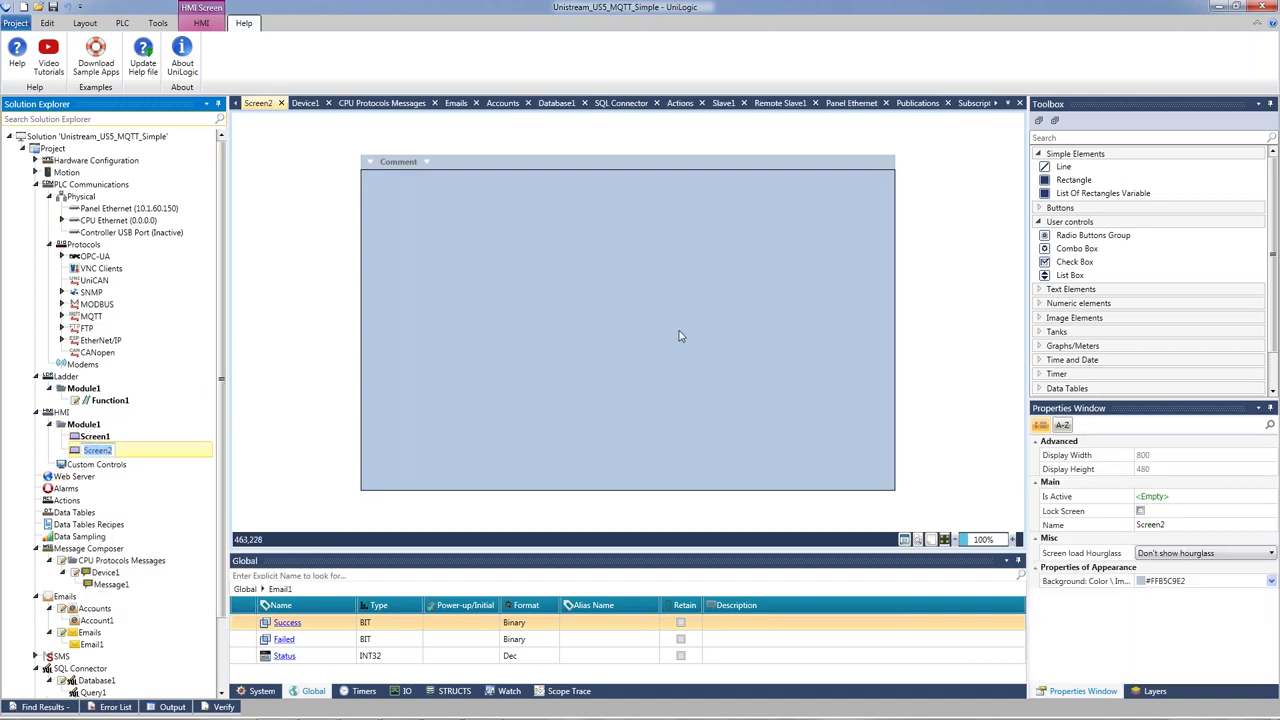
Step: Place a Video element about 517 by 277 in size on Screen2 and keep File as its source type
{"action": "scroll", "coordinate": [1170, 365], "scroll_direction": "down", "scroll_amount": 1}
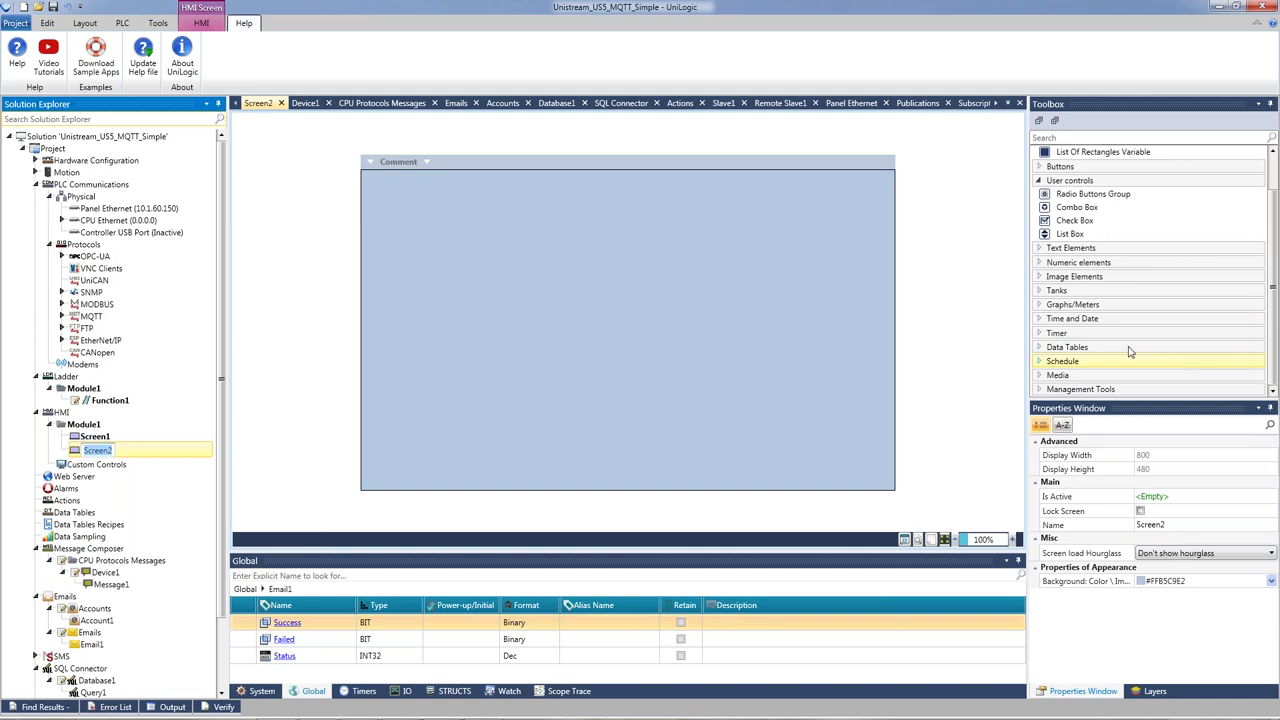
{"action": "left_click", "coordinate": [1113, 377]}
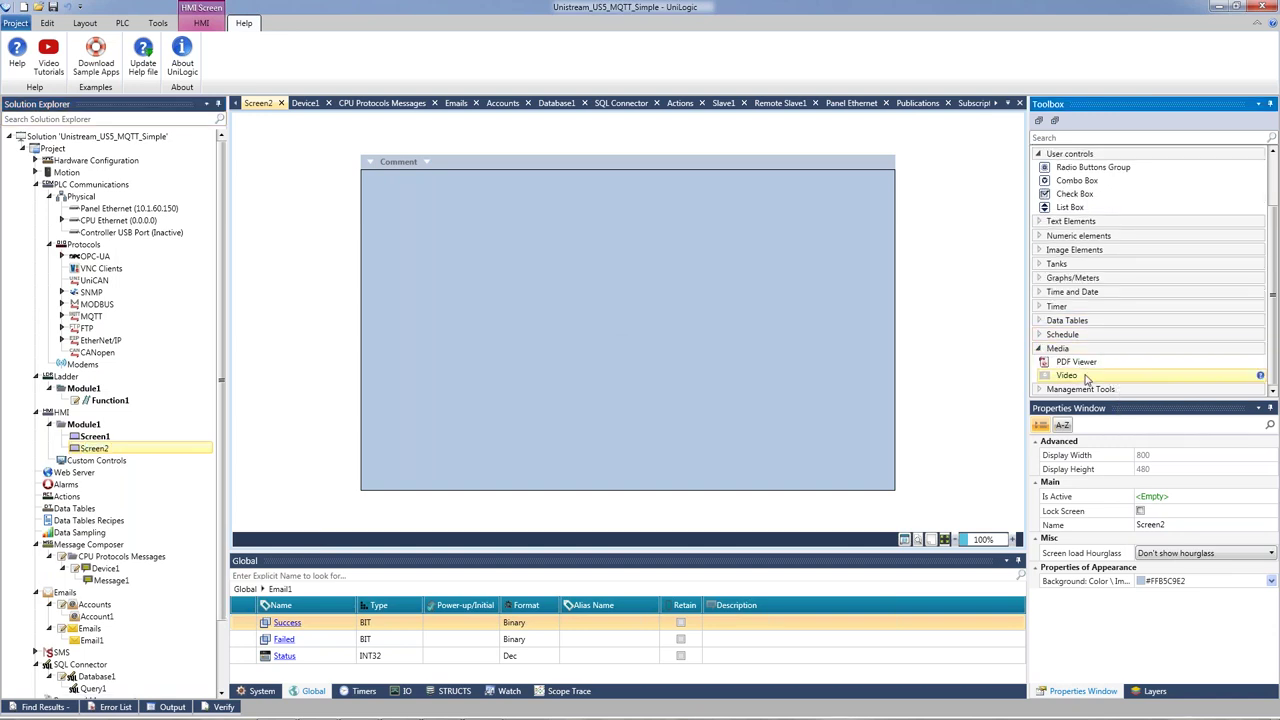
{"action": "left_click_drag", "start_coordinate": [1086, 378], "coordinate": [437, 253]}
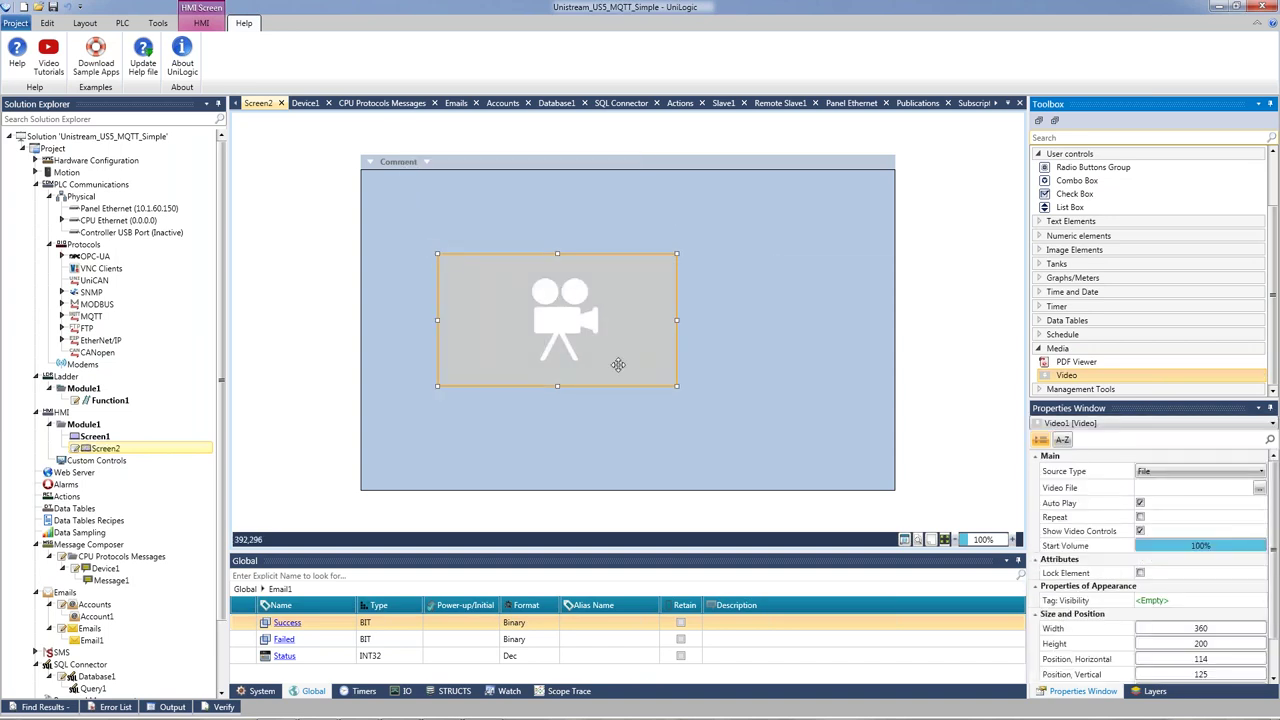
{"action": "left_click_drag", "start_coordinate": [742, 418], "coordinate": [781, 437]}
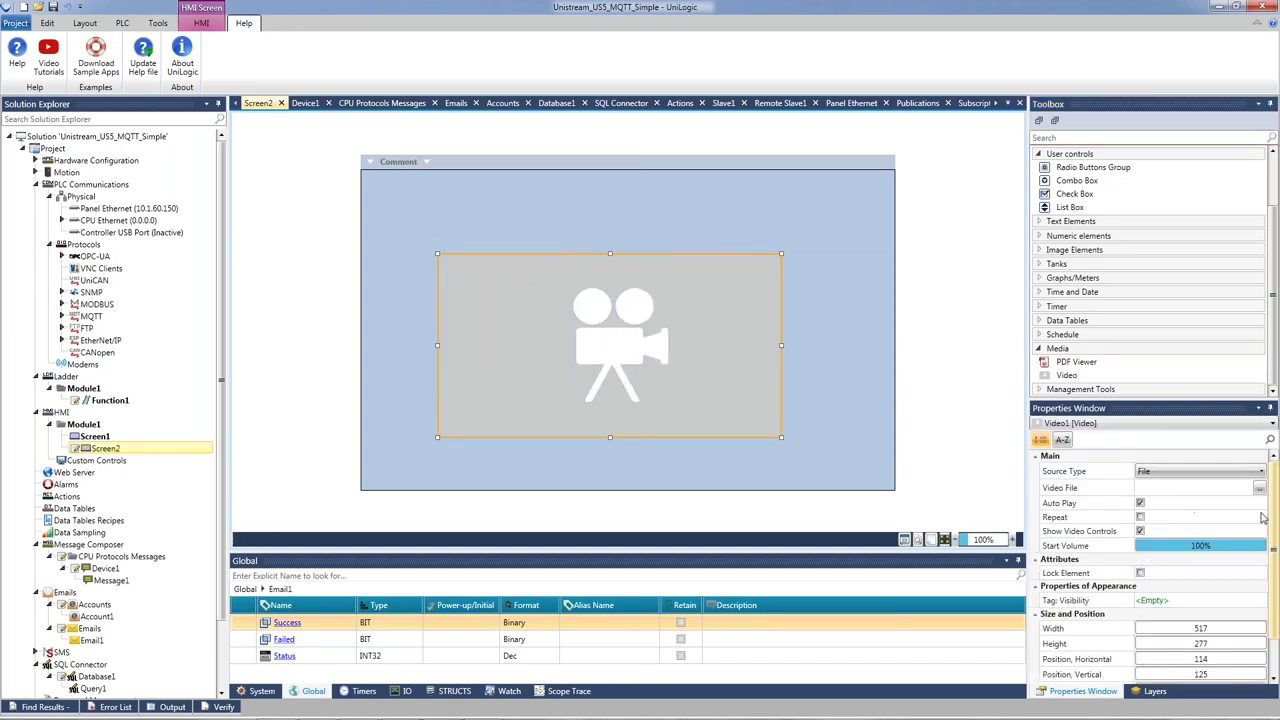
{"action": "left_click", "coordinate": [1199, 473]}
{"action": "left_click", "coordinate": [591, 229]}
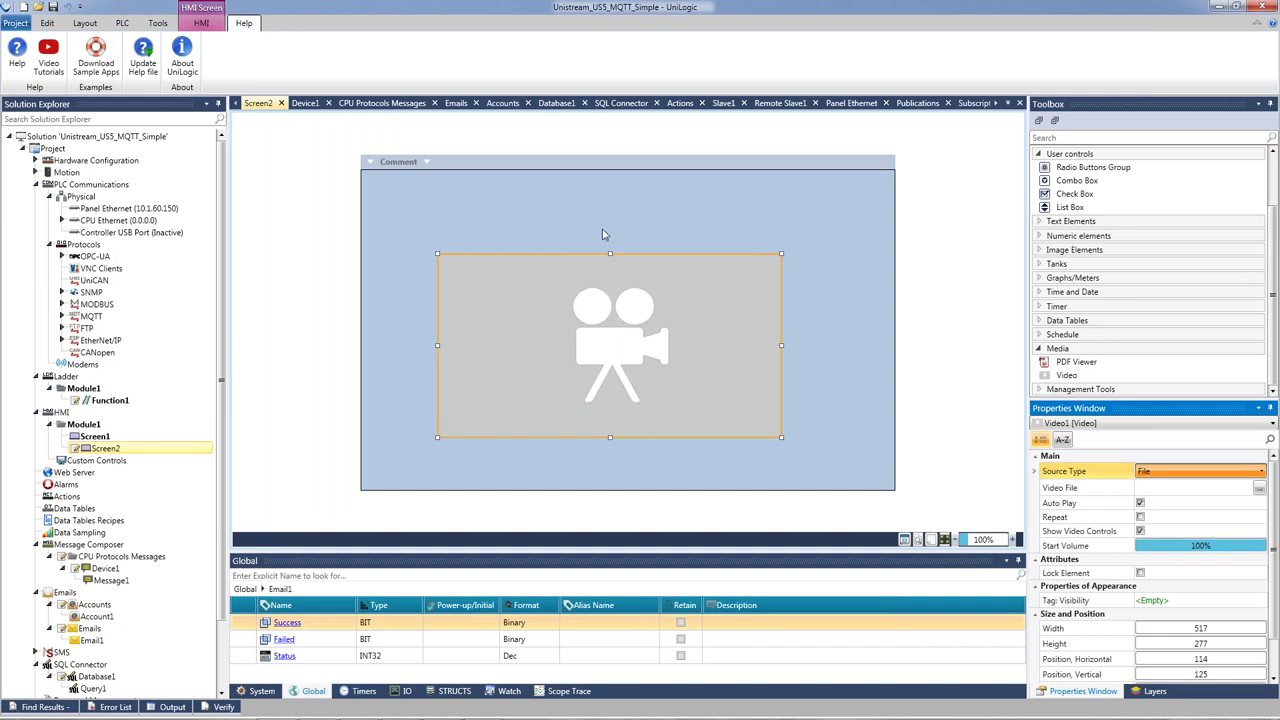
Step: Move the video element near the screen's upper-left corner and enlarge it to about 745 by 434
{"action": "left_click_drag", "start_coordinate": [668, 340], "coordinate": [611, 280]}
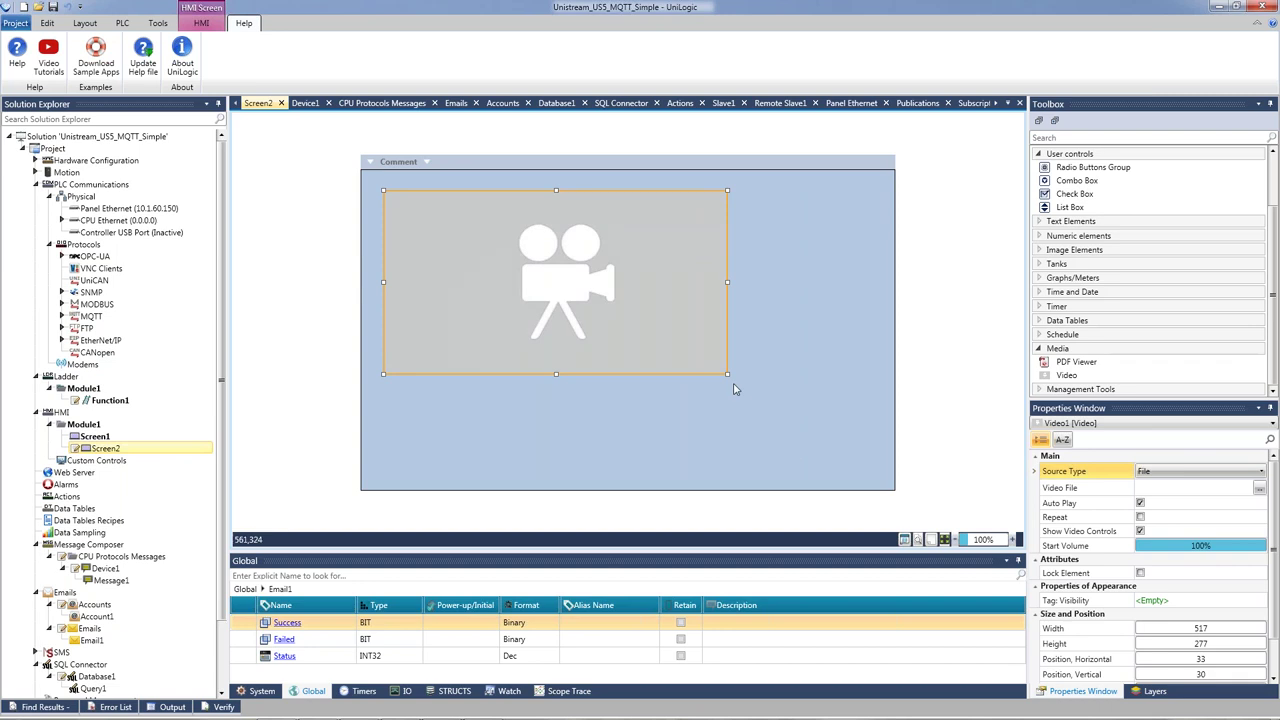
{"action": "left_click_drag", "start_coordinate": [727, 374], "coordinate": [878, 477]}
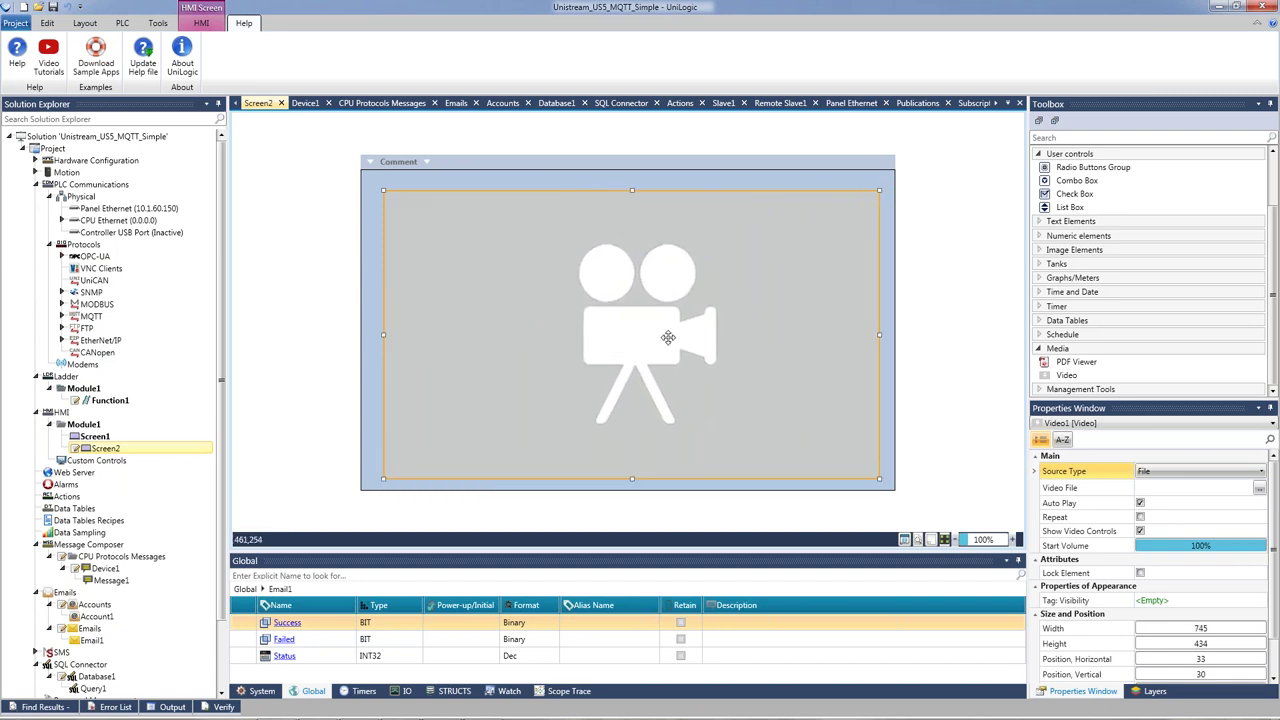
Step: Move the video element to about 30, 24 on Screen2 and switch its source type to RTSP Streaming, ending on RTSP URL
{"action": "left_click_drag", "start_coordinate": [670, 340], "coordinate": [666, 334]}
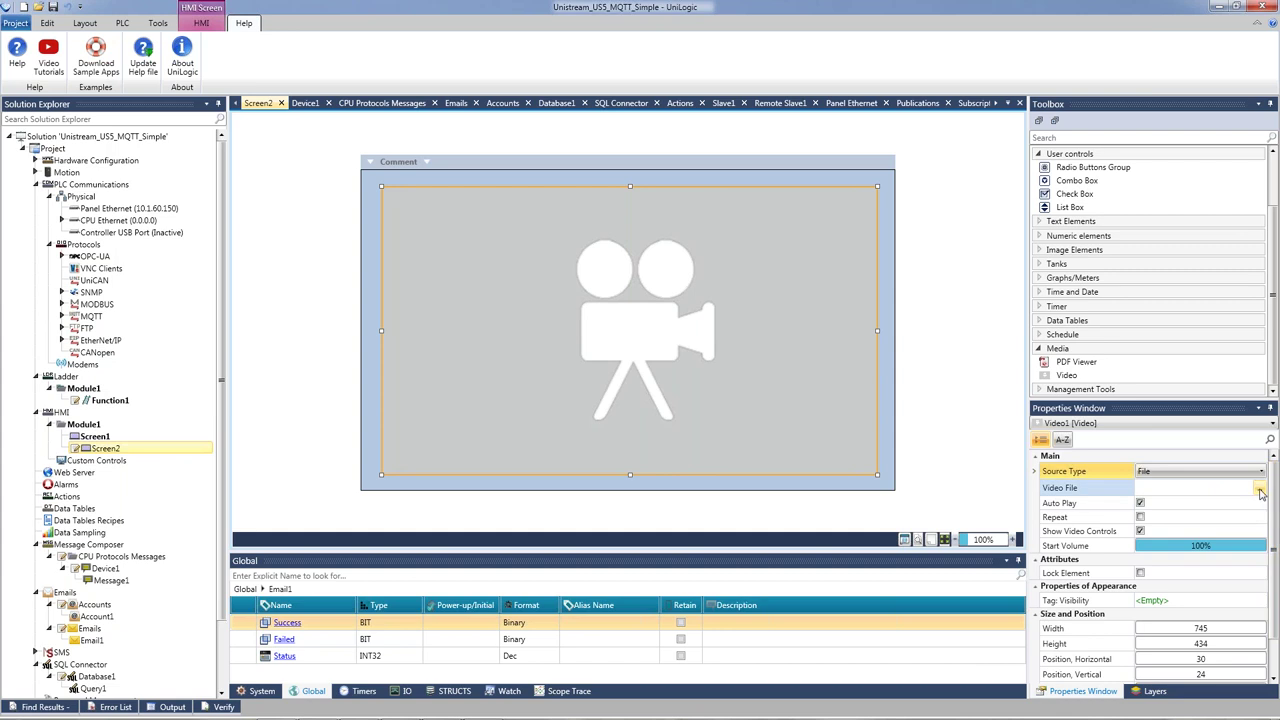
{"action": "left_click", "coordinate": [1163, 476]}
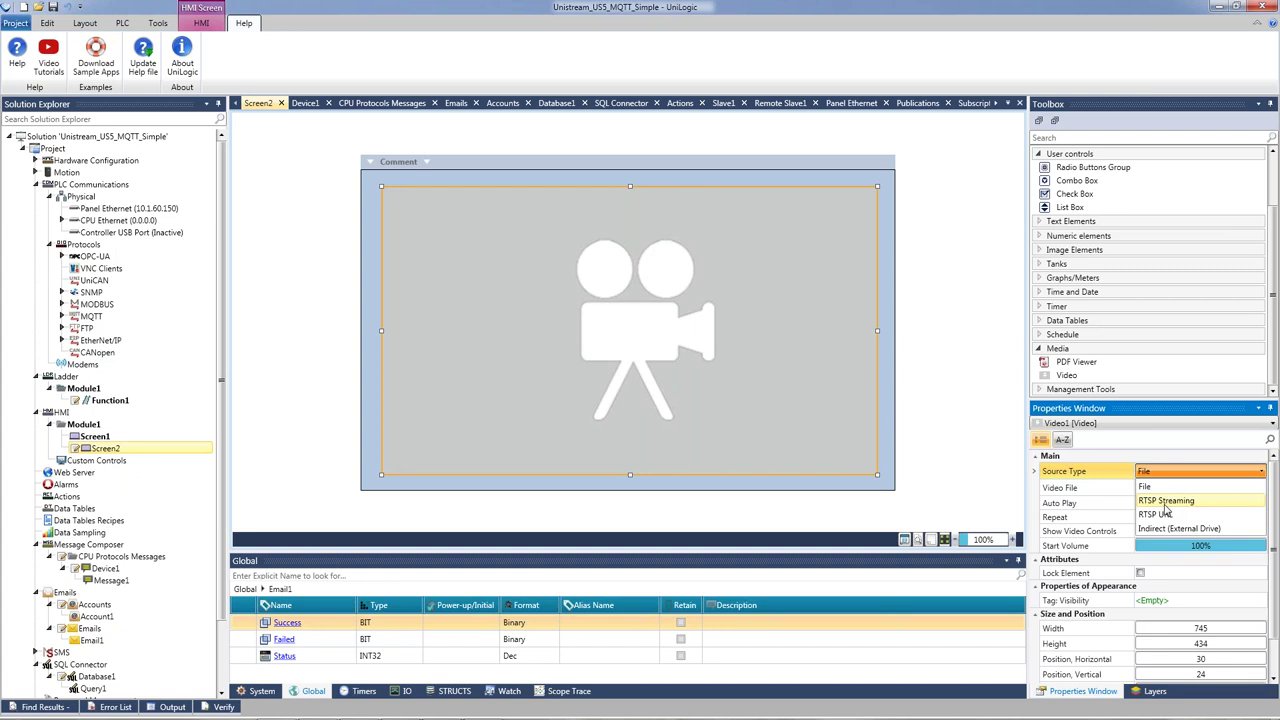
{"action": "left_click", "coordinate": [1164, 500]}
{"action": "left_click", "coordinate": [1212, 488]}
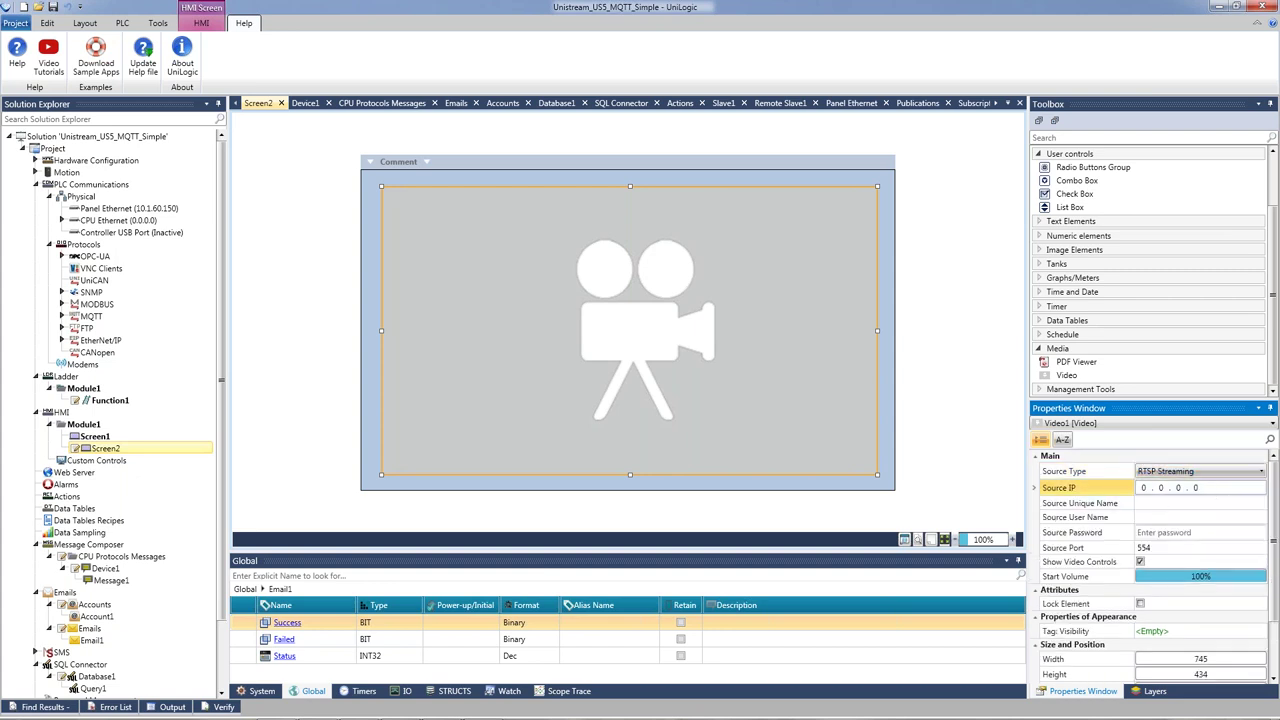
{"action": "left_click", "coordinate": [1218, 472]}
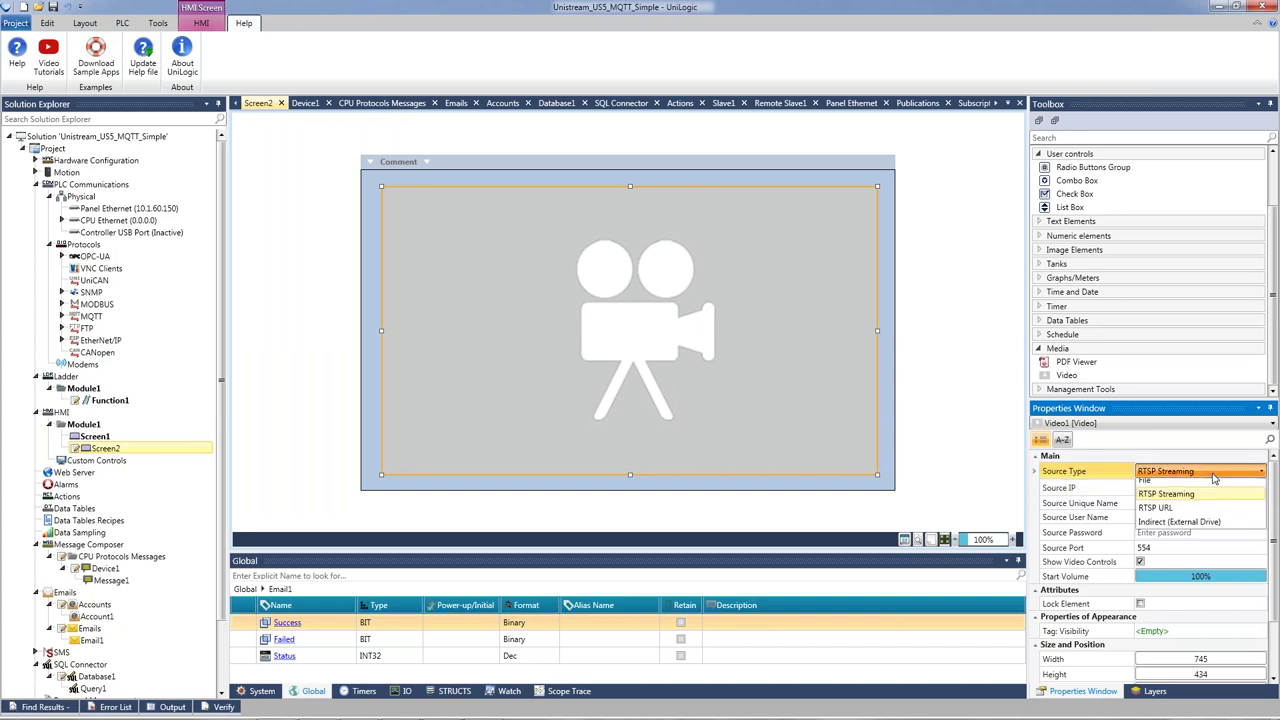
{"action": "left_click", "coordinate": [1175, 514]}
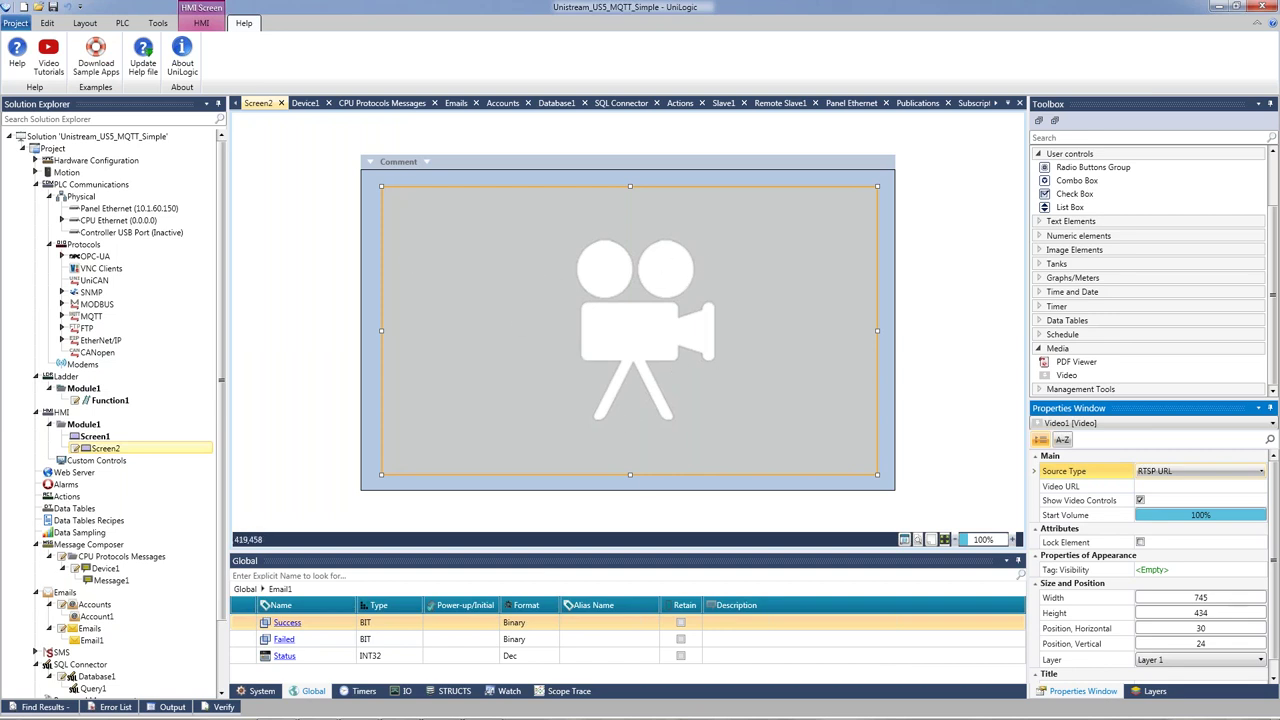
Step: Move the video element to the upper edge of Screen2 at about 29, 0 and reduce its height to about 389
{"action": "left_click_drag", "start_coordinate": [634, 342], "coordinate": [636, 333]}
{"action": "left_click_drag", "start_coordinate": [632, 465], "coordinate": [632, 434]}
{"action": "left_click_drag", "start_coordinate": [541, 327], "coordinate": [538, 321]}
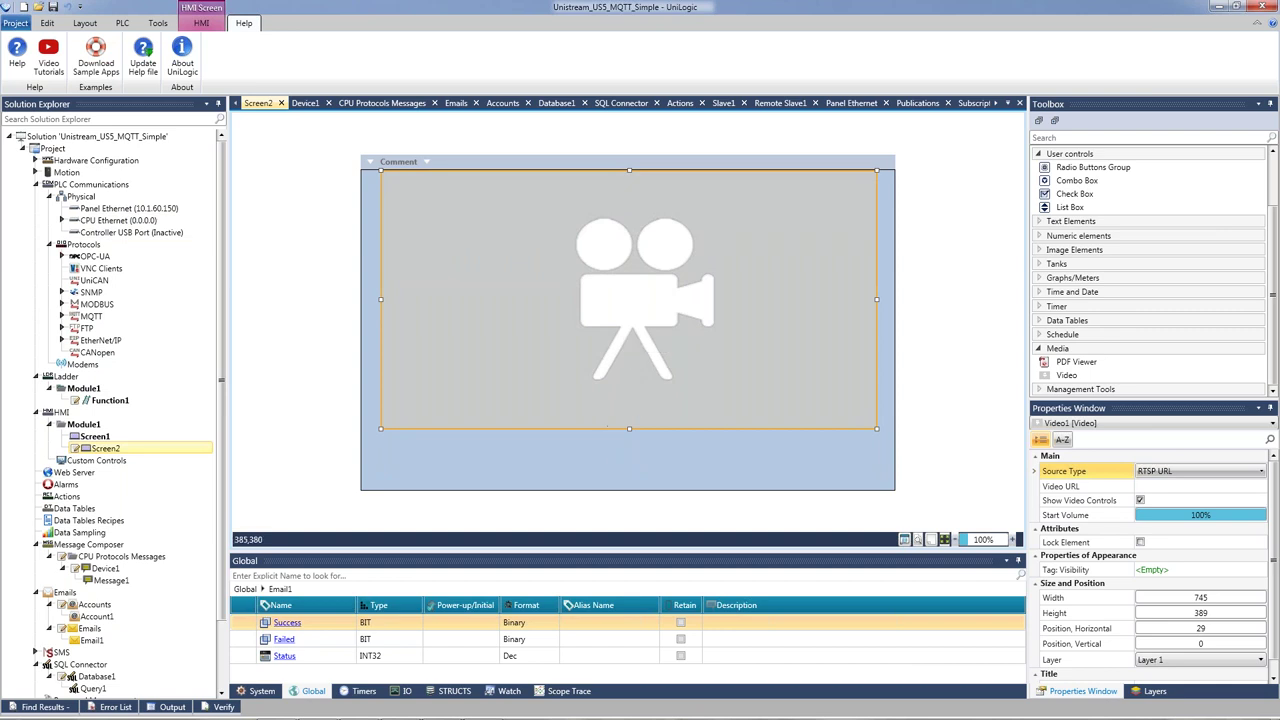
{"action": "left_click", "coordinate": [524, 460]}
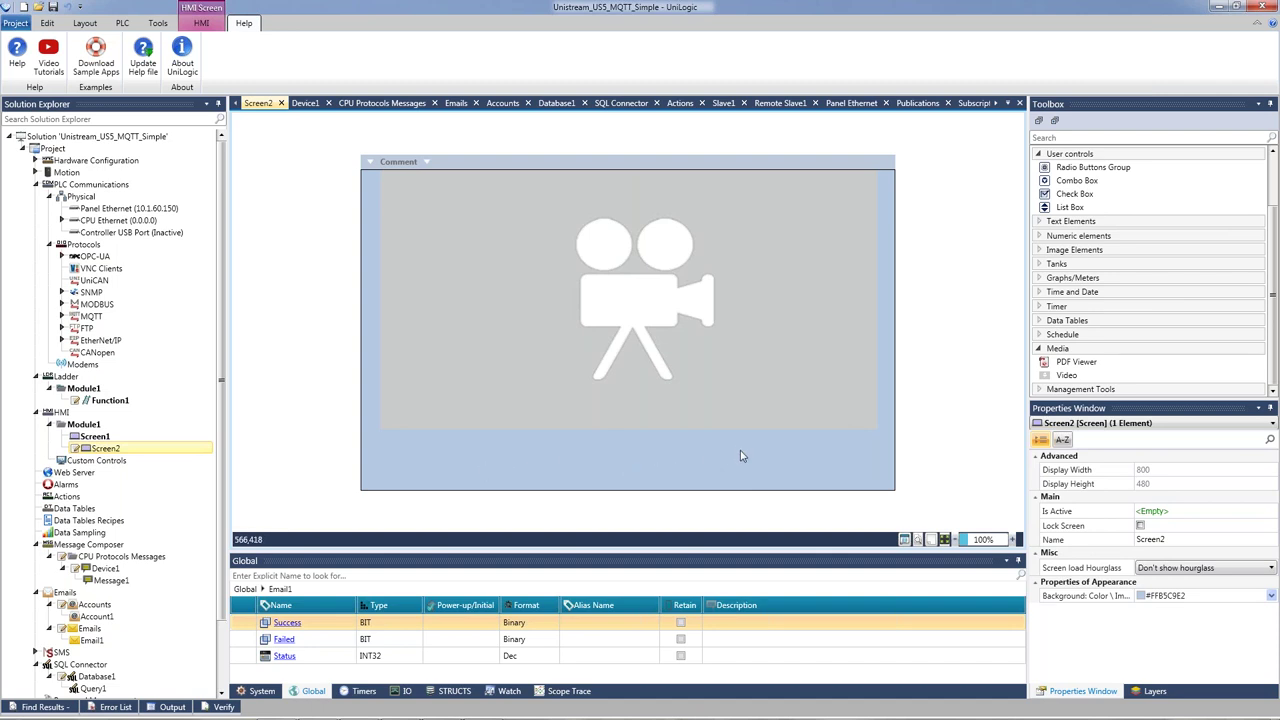
{"action": "left_click", "coordinate": [678, 333]}
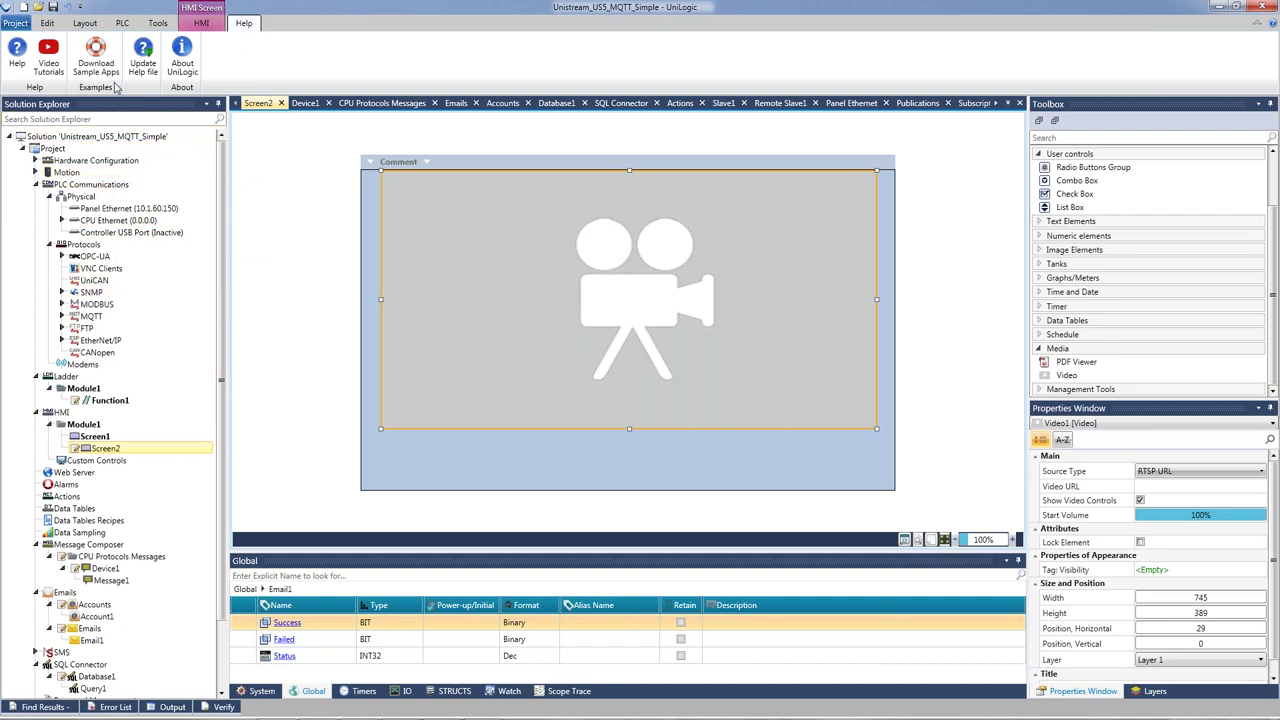
Step: Open the recent solution UniStream_156_CANopen_Encoder without saving the changes to the current one
{"action": "left_click", "coordinate": [15, 23]}
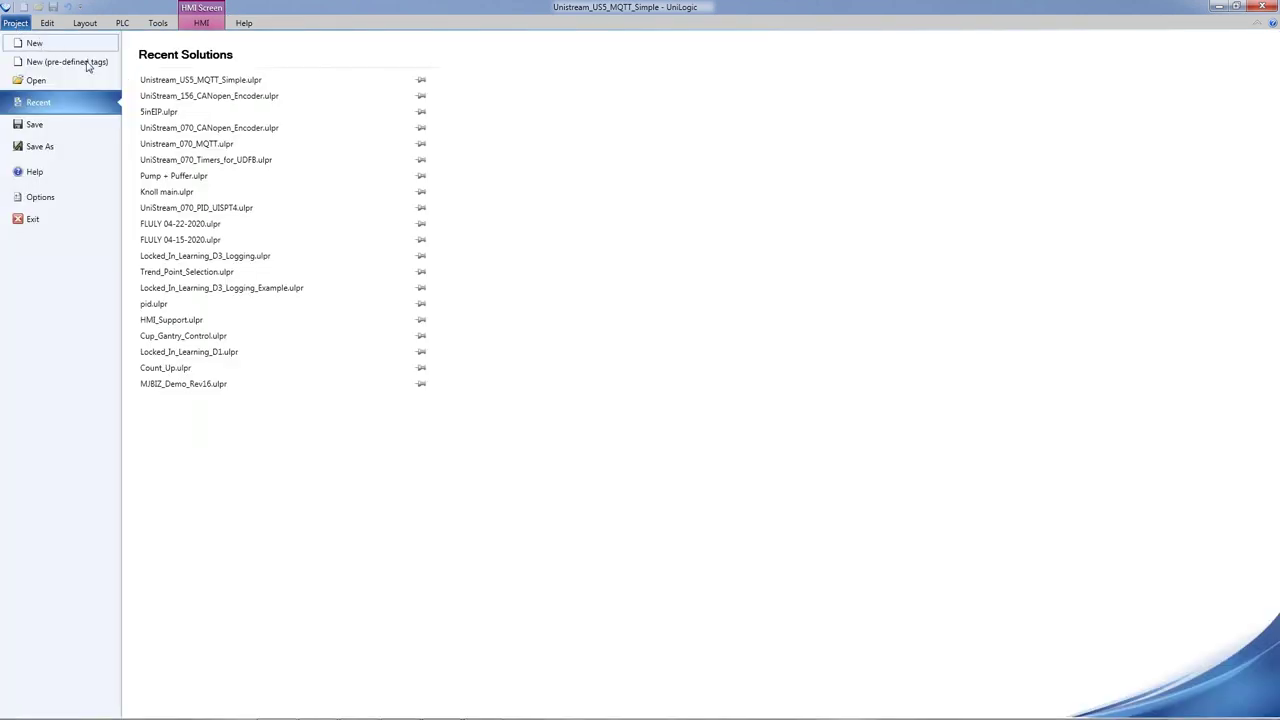
{"action": "left_click", "coordinate": [191, 98]}
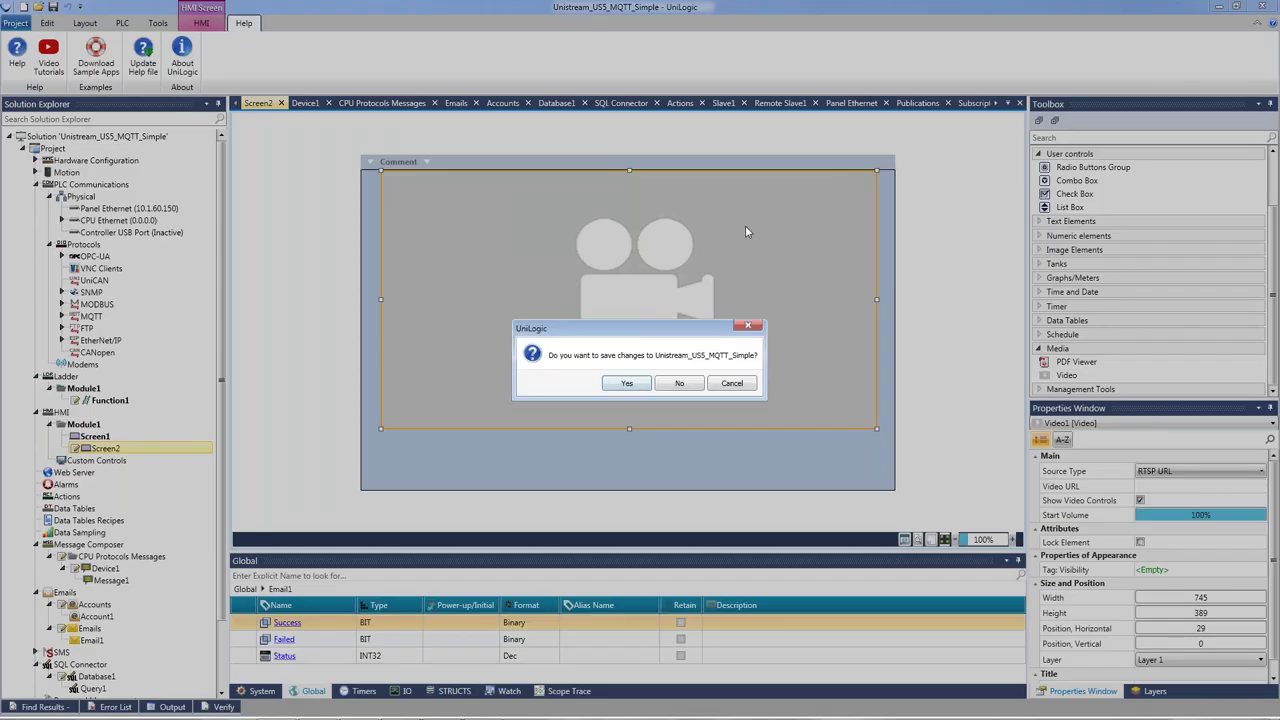
{"action": "left_click", "coordinate": [679, 386]}
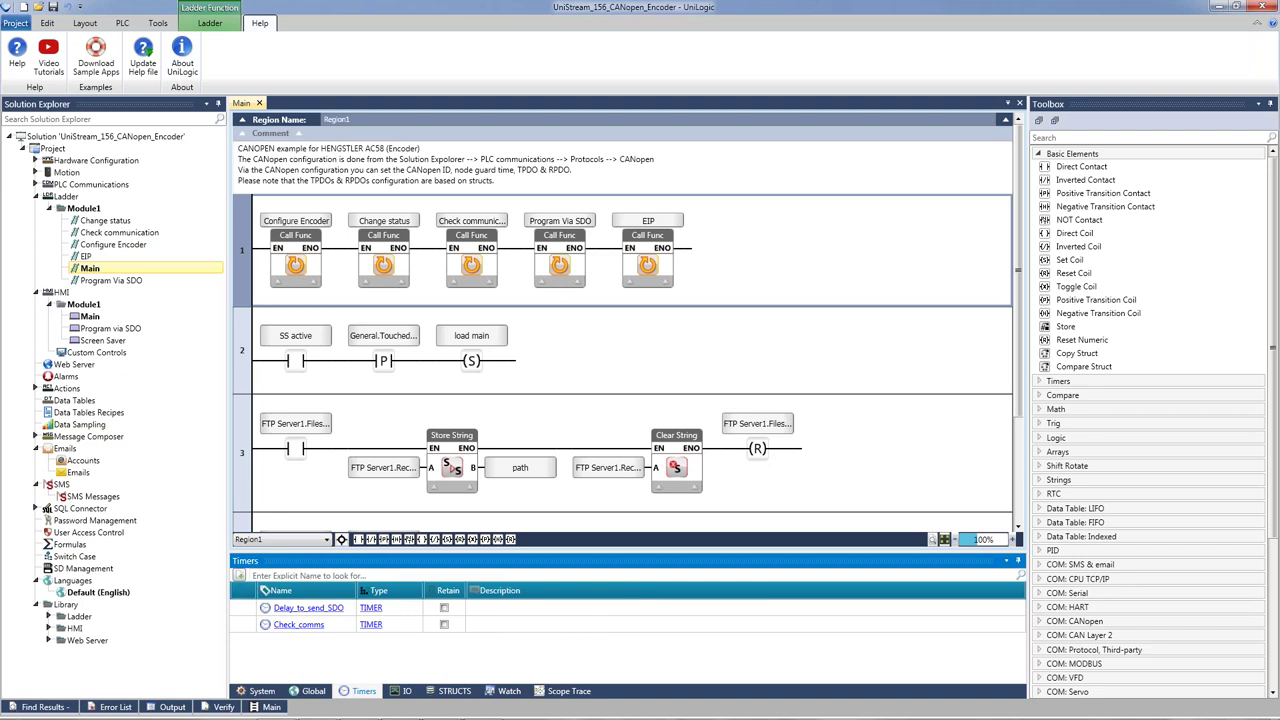
Step: Expand PLC Communications, Protocols and FTP in the project tree
{"action": "left_click", "coordinate": [35, 186]}
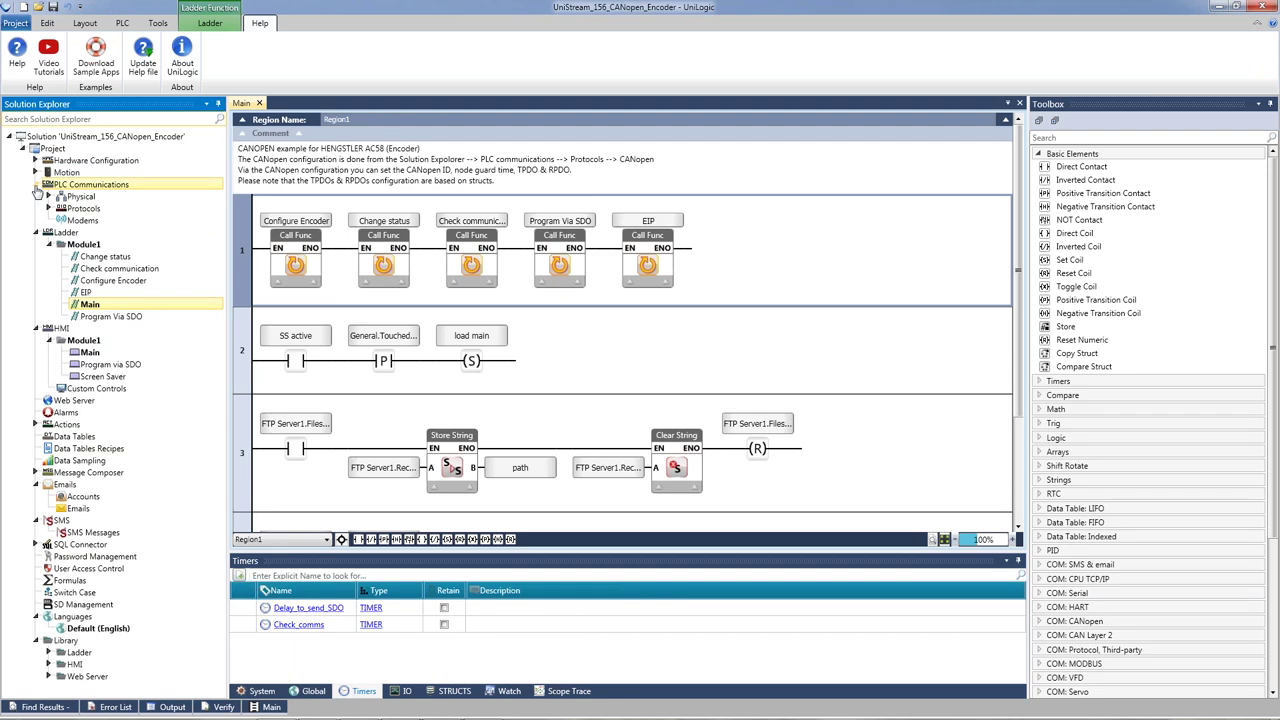
{"action": "left_click", "coordinate": [83, 208]}
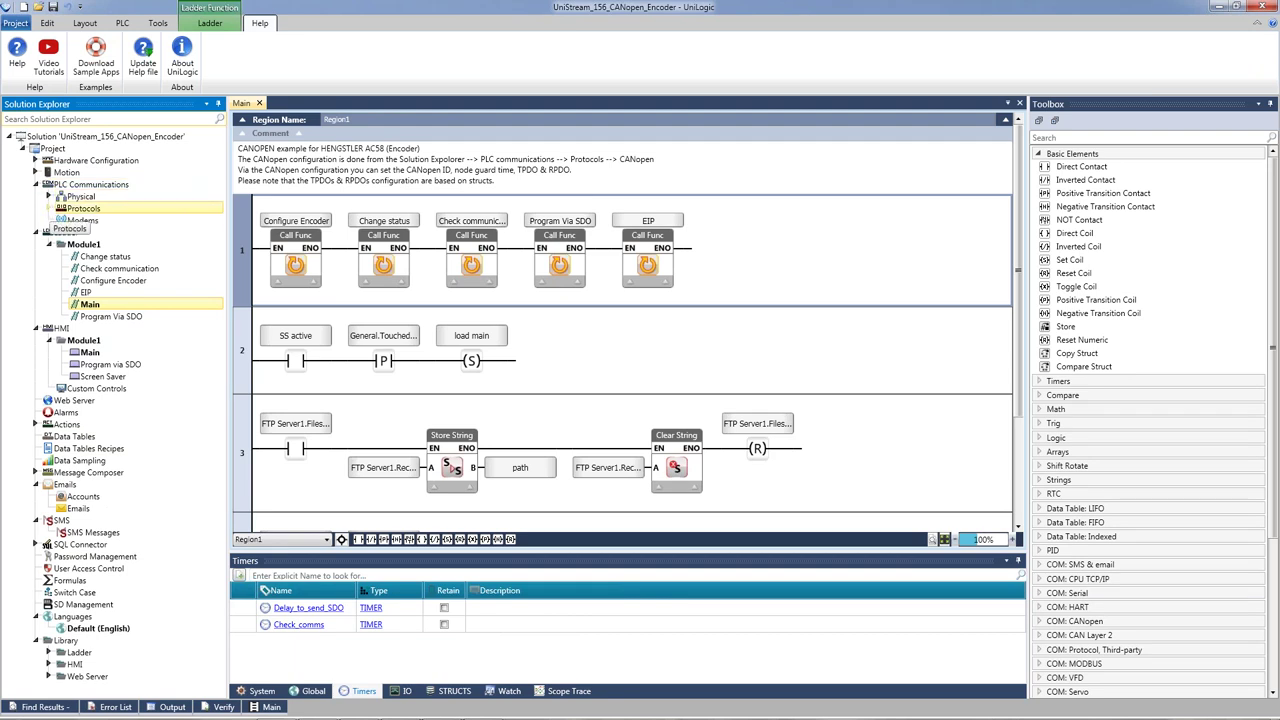
{"action": "left_click", "coordinate": [48, 208]}
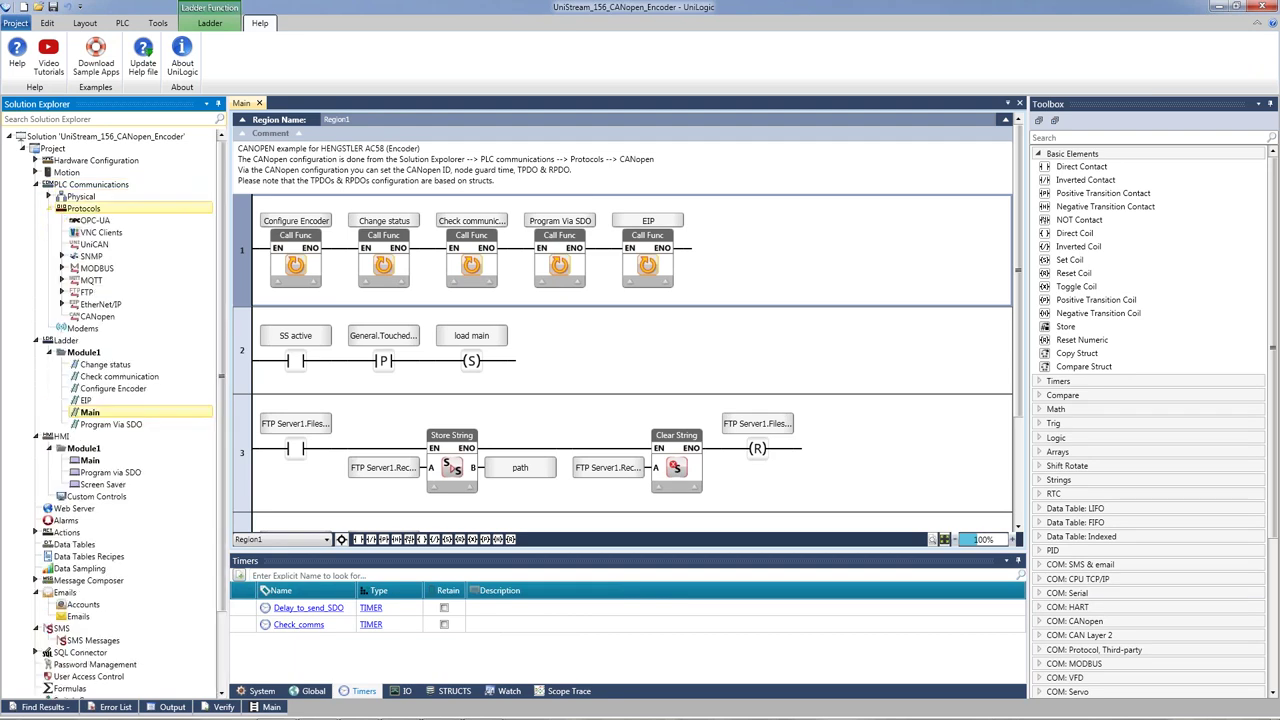
{"action": "left_click", "coordinate": [76, 292]}
{"action": "left_click", "coordinate": [61, 293]}
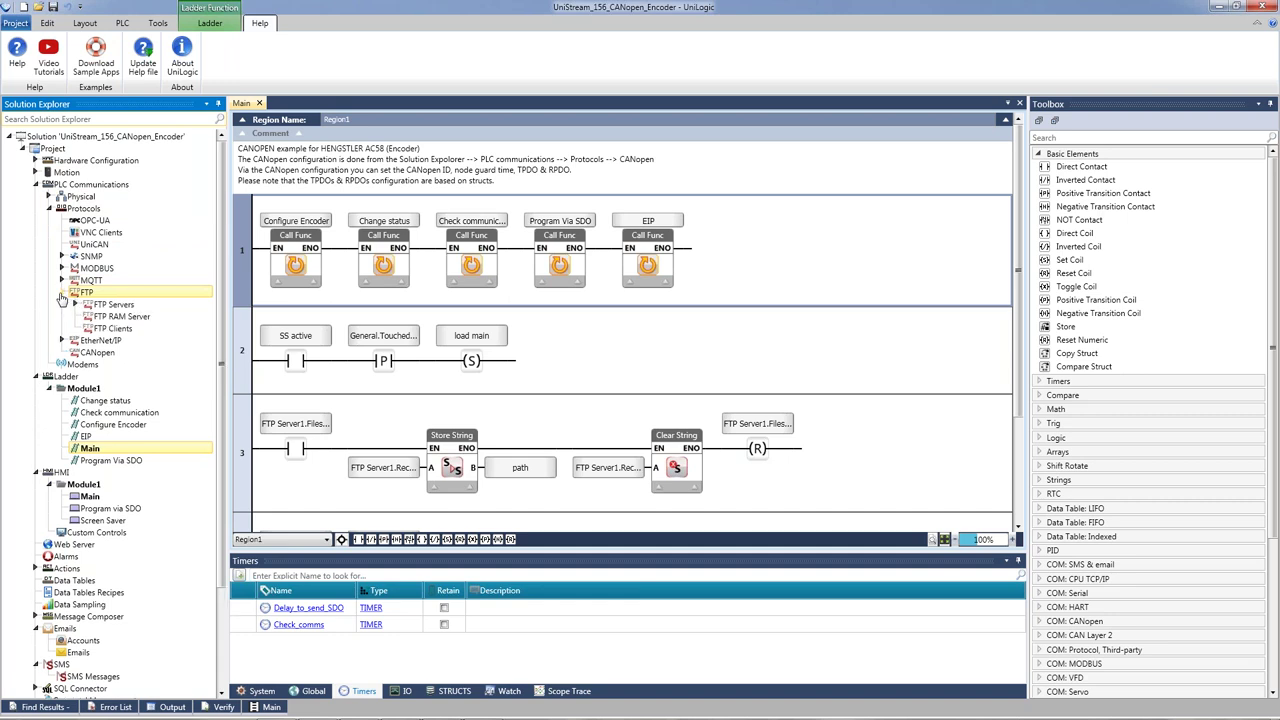
Step: Open the FTP Servers configuration and examine the login settings of FTP Server1
{"action": "left_click", "coordinate": [112, 304]}
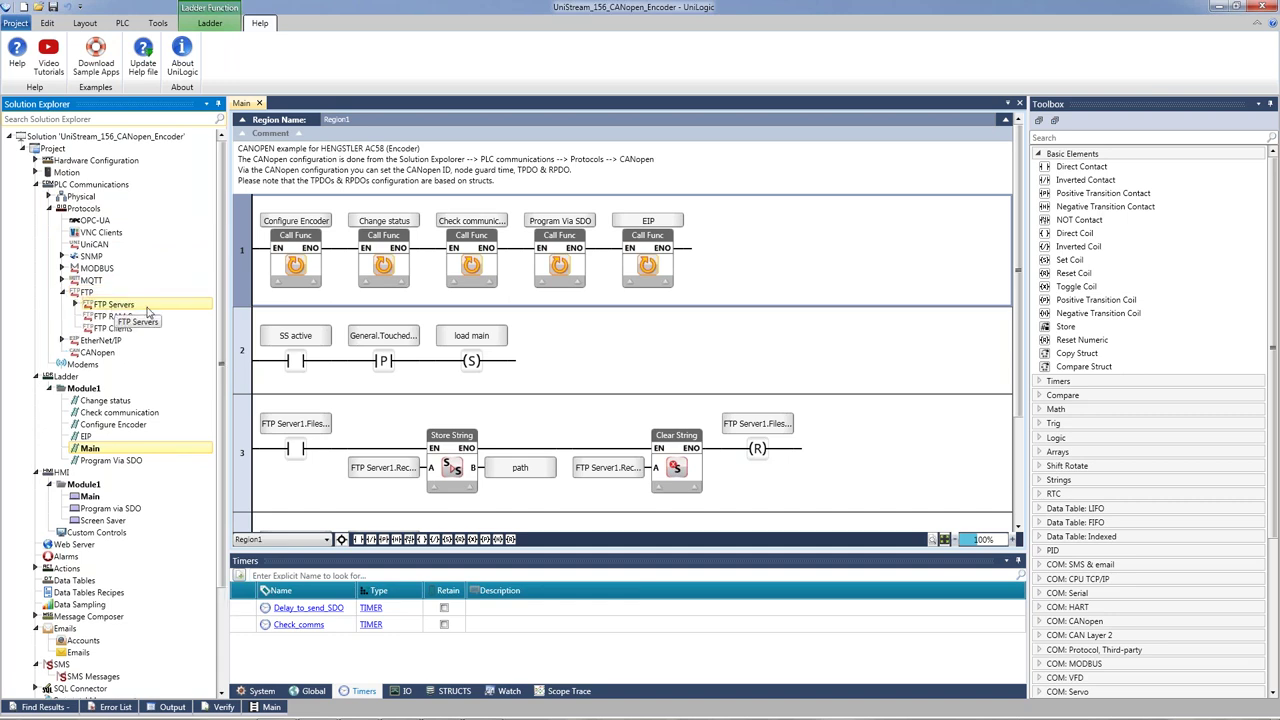
{"action": "double_click", "coordinate": [126, 305]}
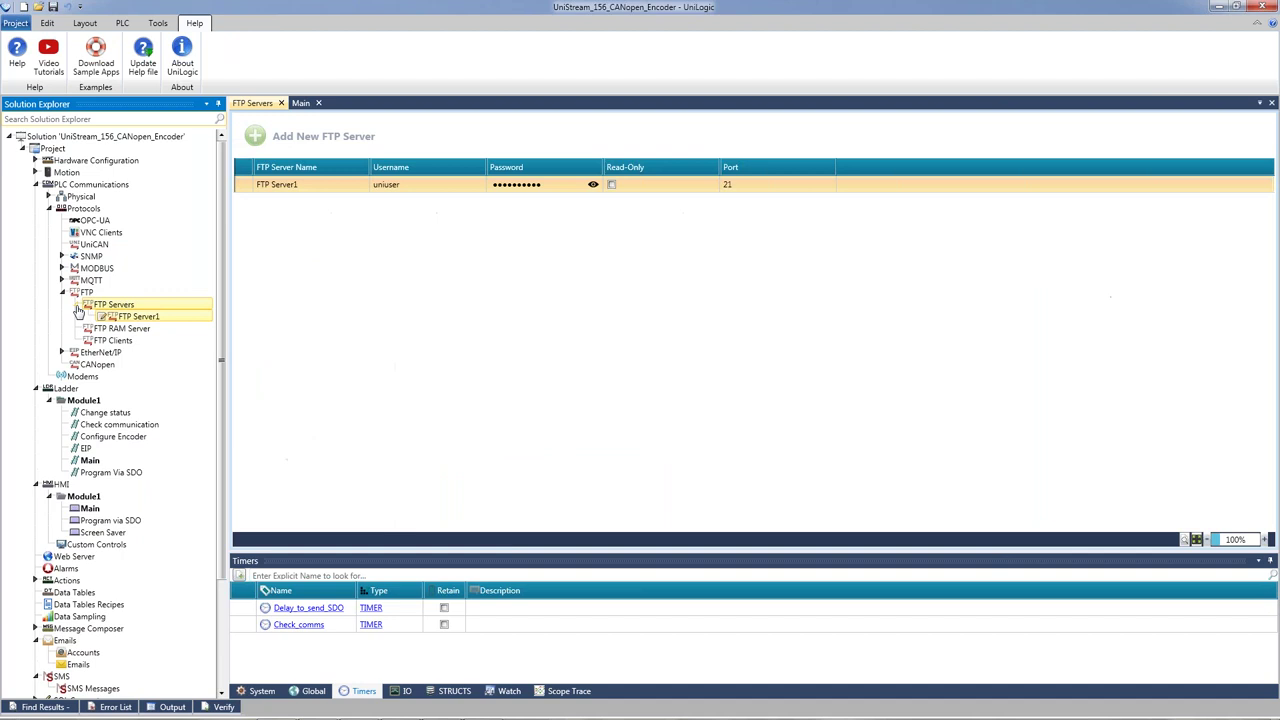
{"action": "left_click", "coordinate": [143, 317]}
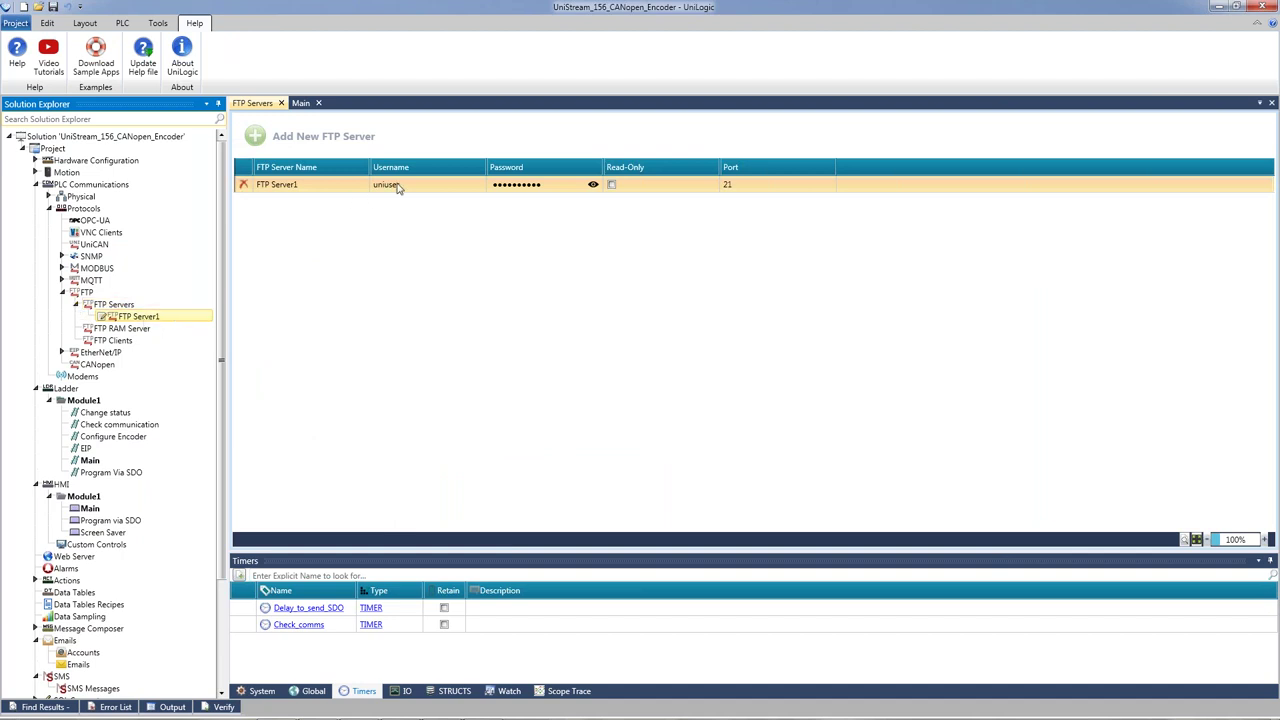
{"action": "left_click", "coordinate": [593, 185]}
{"action": "left_click", "coordinate": [594, 186]}
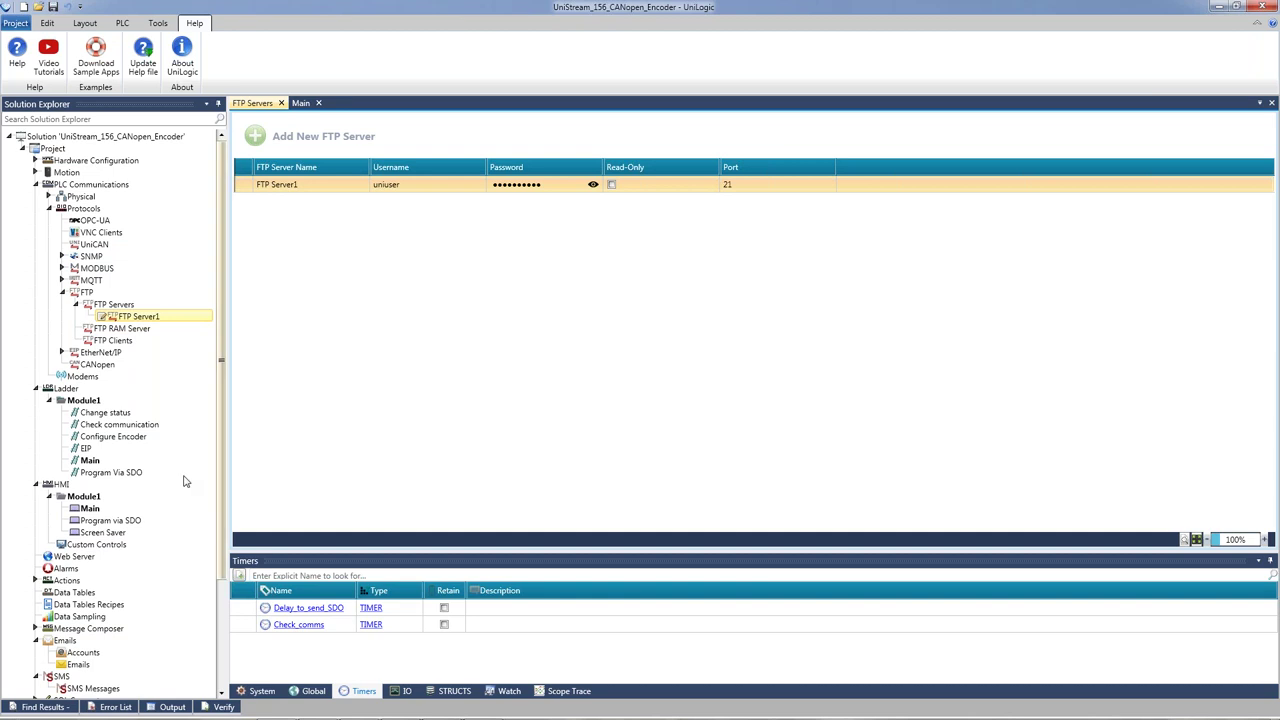
Step: Open the Screen Saver HMI screen and select its folder image to examine the image source settings
{"action": "mouse_move", "coordinate": [102, 512]}
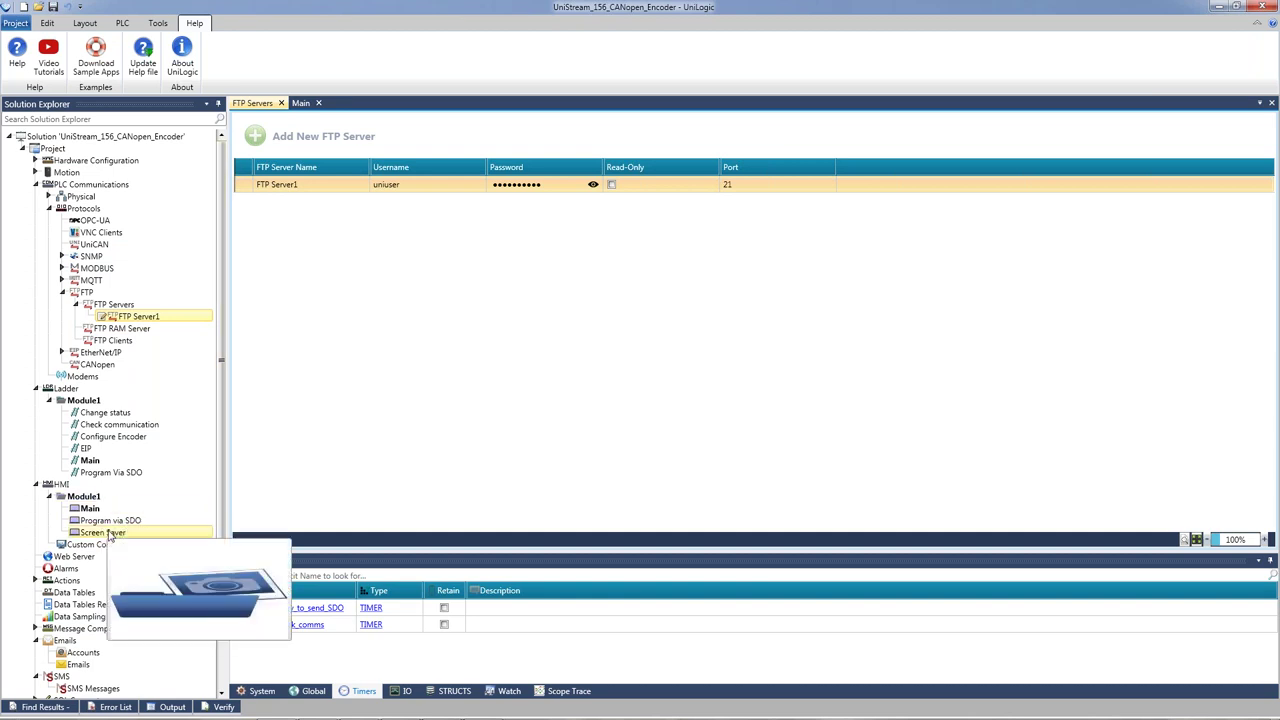
{"action": "double_click", "coordinate": [110, 534]}
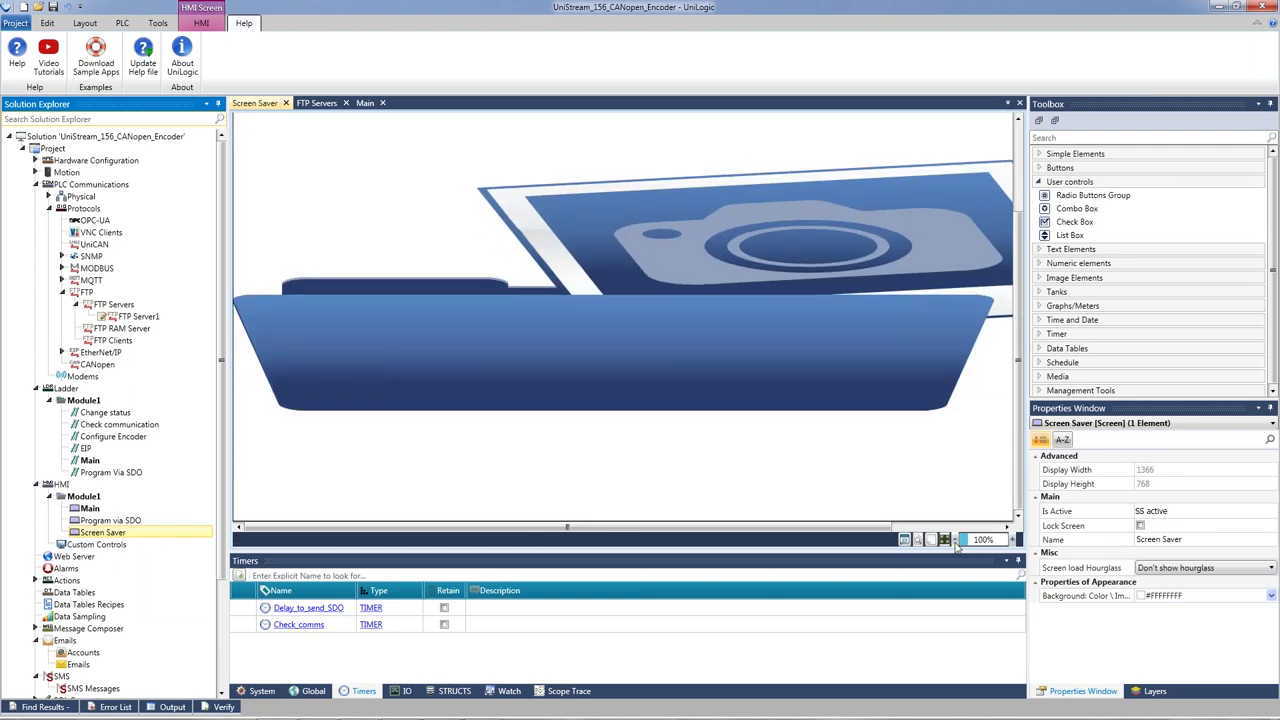
{"action": "left_click", "coordinate": [955, 543]}
{"action": "left_click", "coordinate": [955, 543]}
{"action": "left_click", "coordinate": [545, 276]}
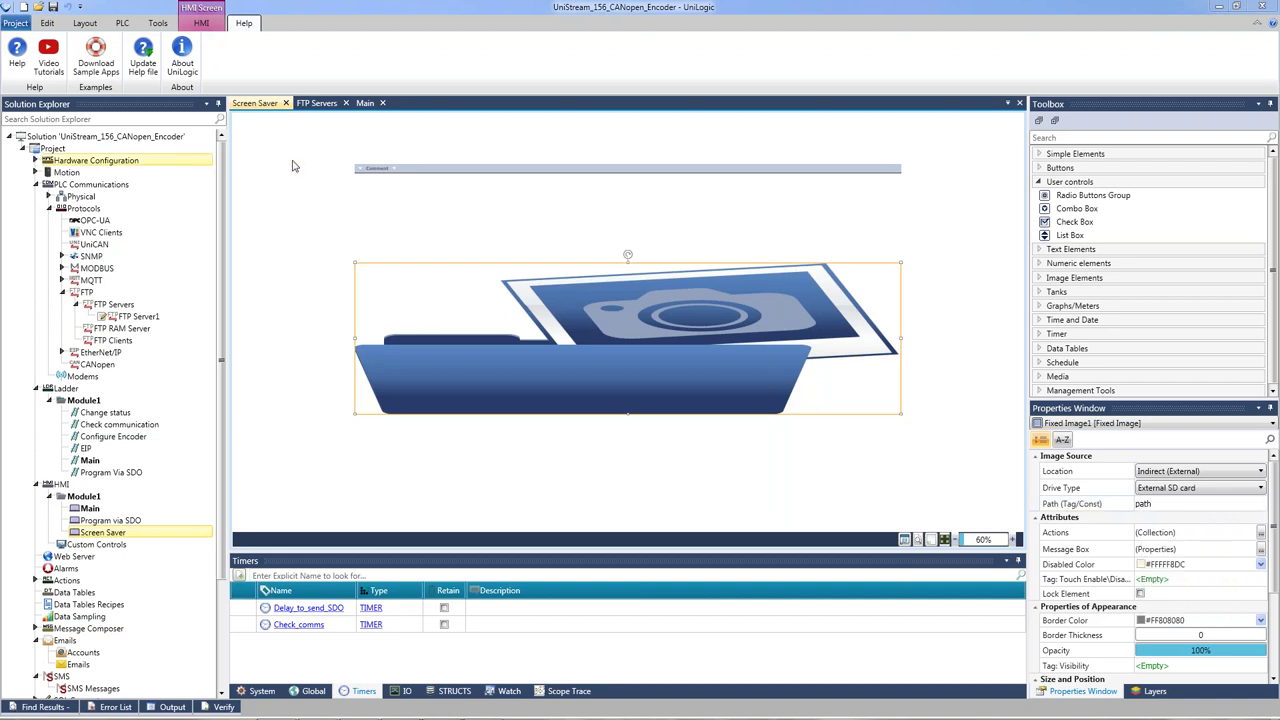
Step: Switch to VNC Viewer and load the Screen Saver screen on the remote panel
{"action": "left_click", "coordinate": [700, 455]}
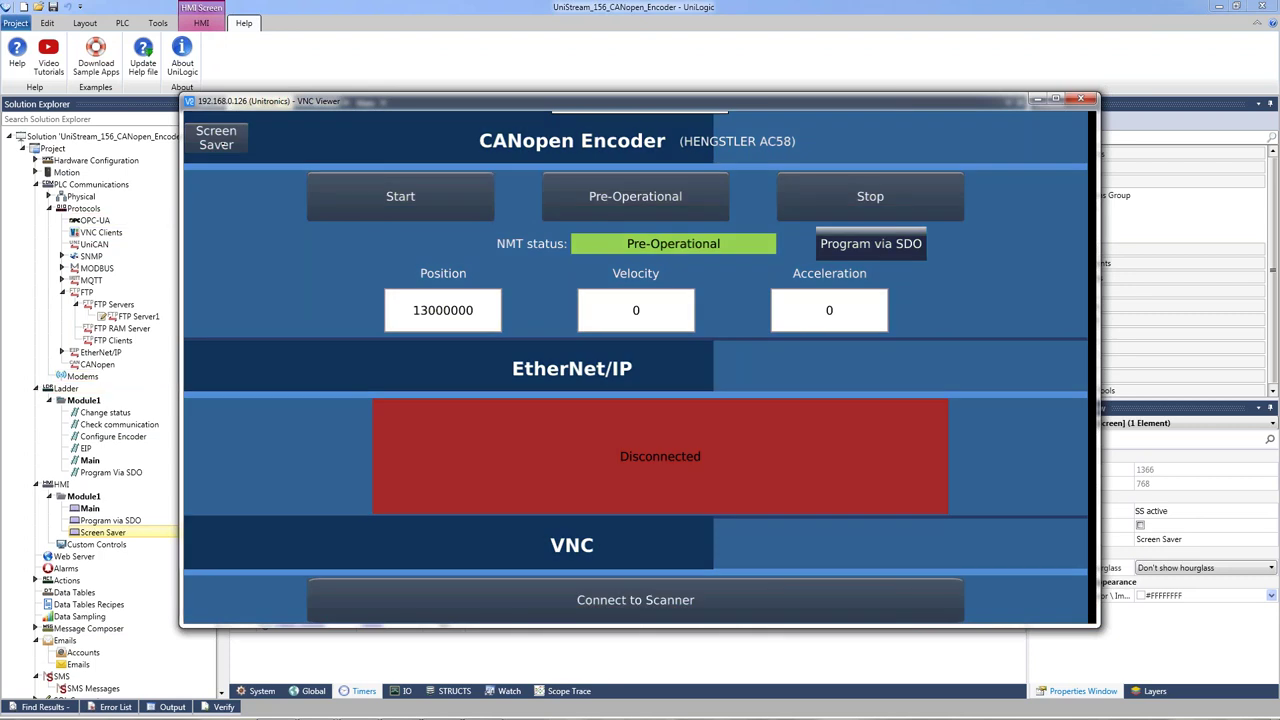
{"action": "left_click", "coordinate": [222, 143]}
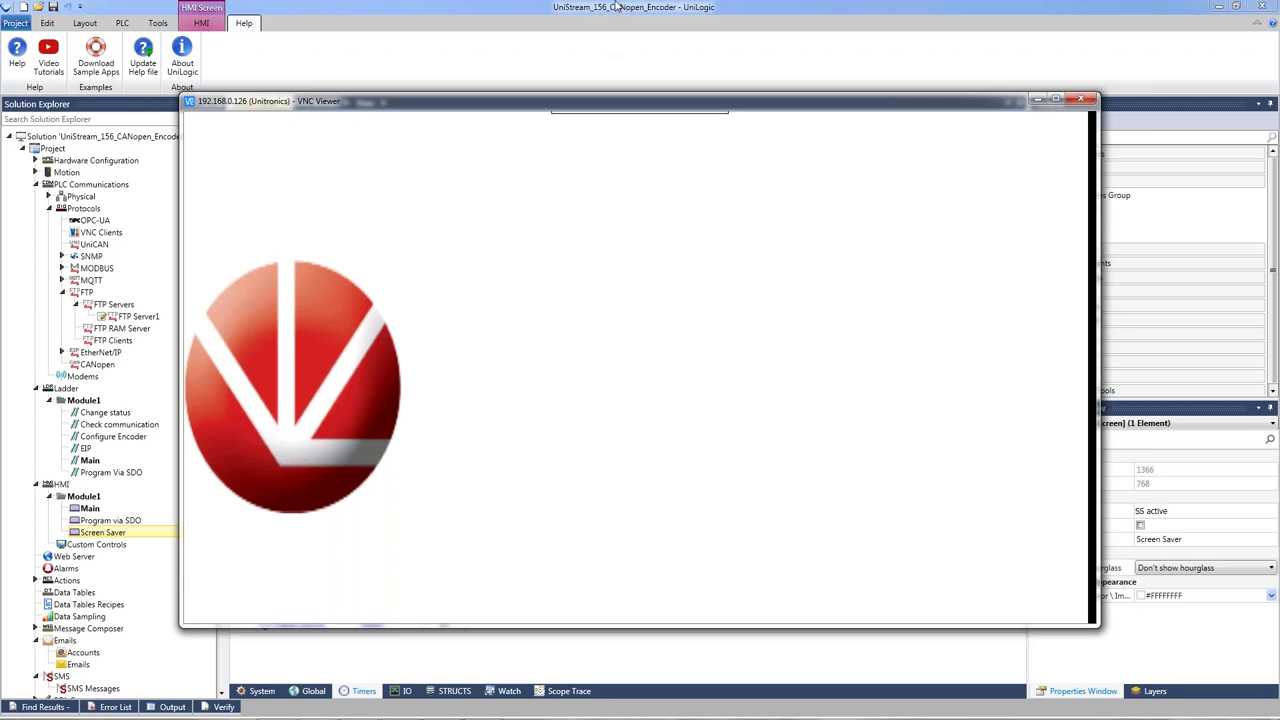
Step: Switch to FileZilla and connect to the FTP server at host 192.168.0.126 with the login already filled in
{"action": "mouse_move", "coordinate": [516, 714]}
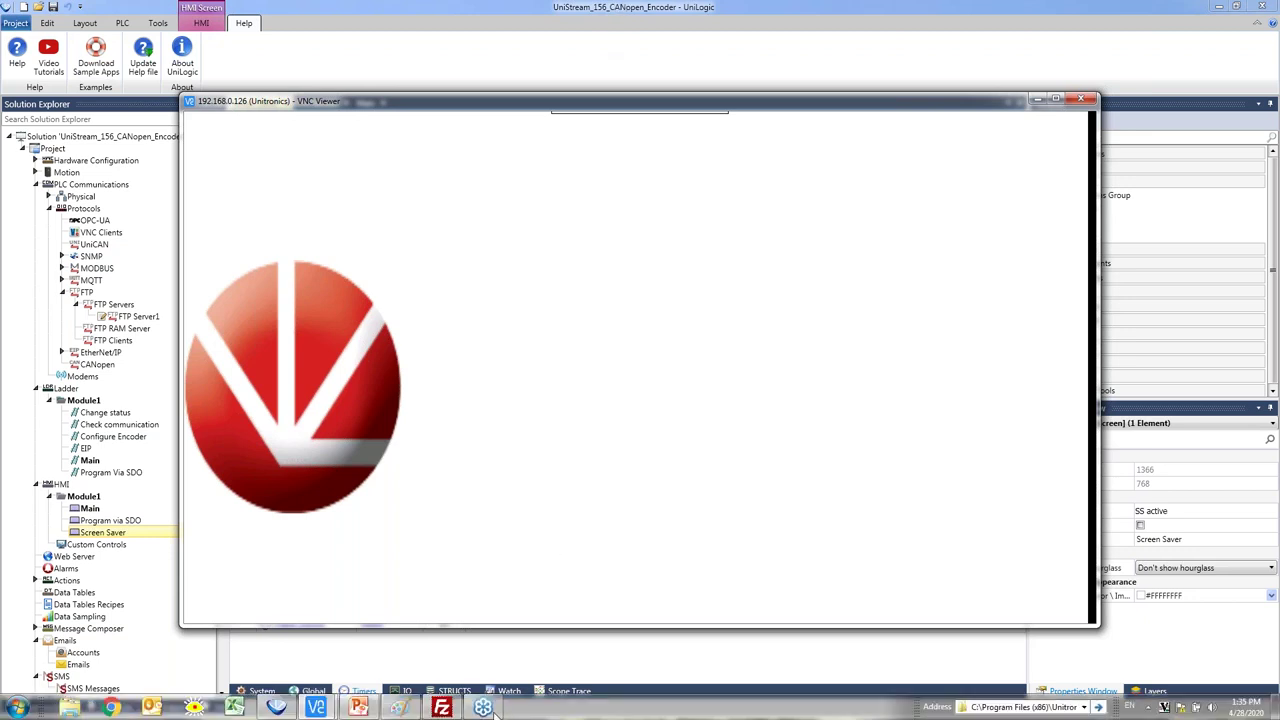
{"action": "left_click", "coordinate": [440, 709]}
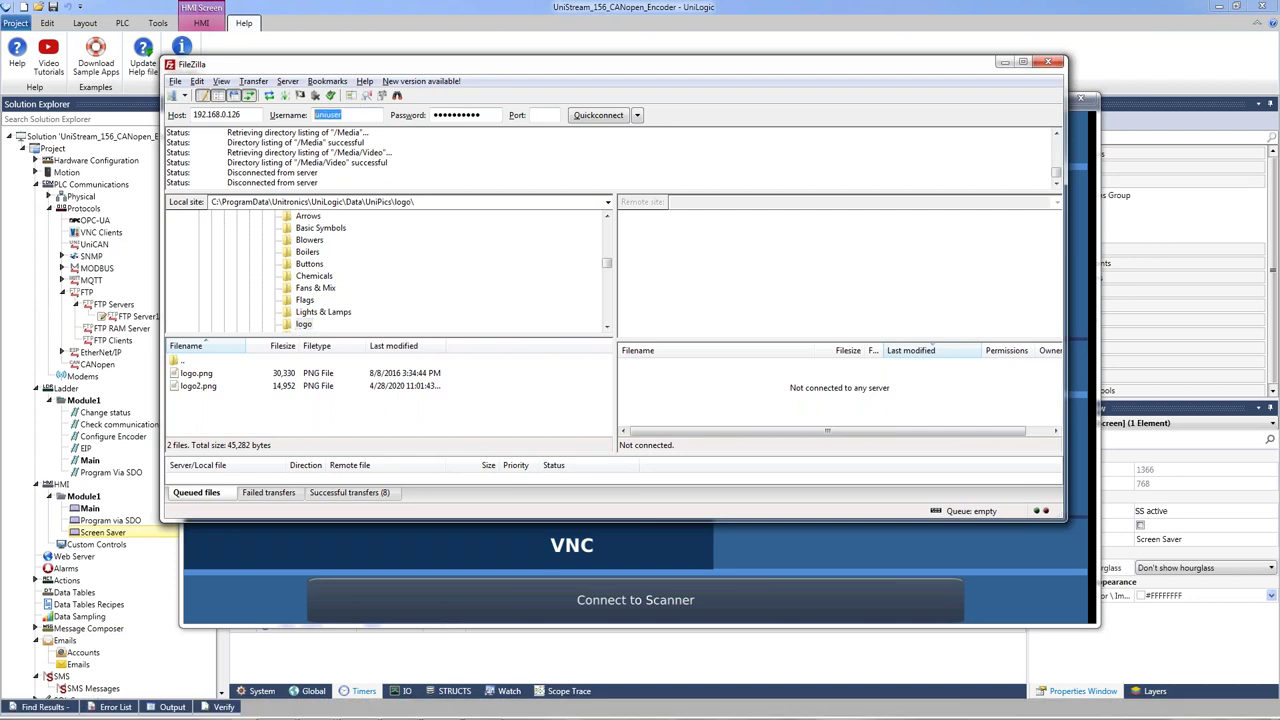
{"action": "double_click", "coordinate": [230, 115]}
{"action": "key", "text": "Tab"}
{"action": "key", "text": "Tab"}
{"action": "left_click", "coordinate": [600, 116]}
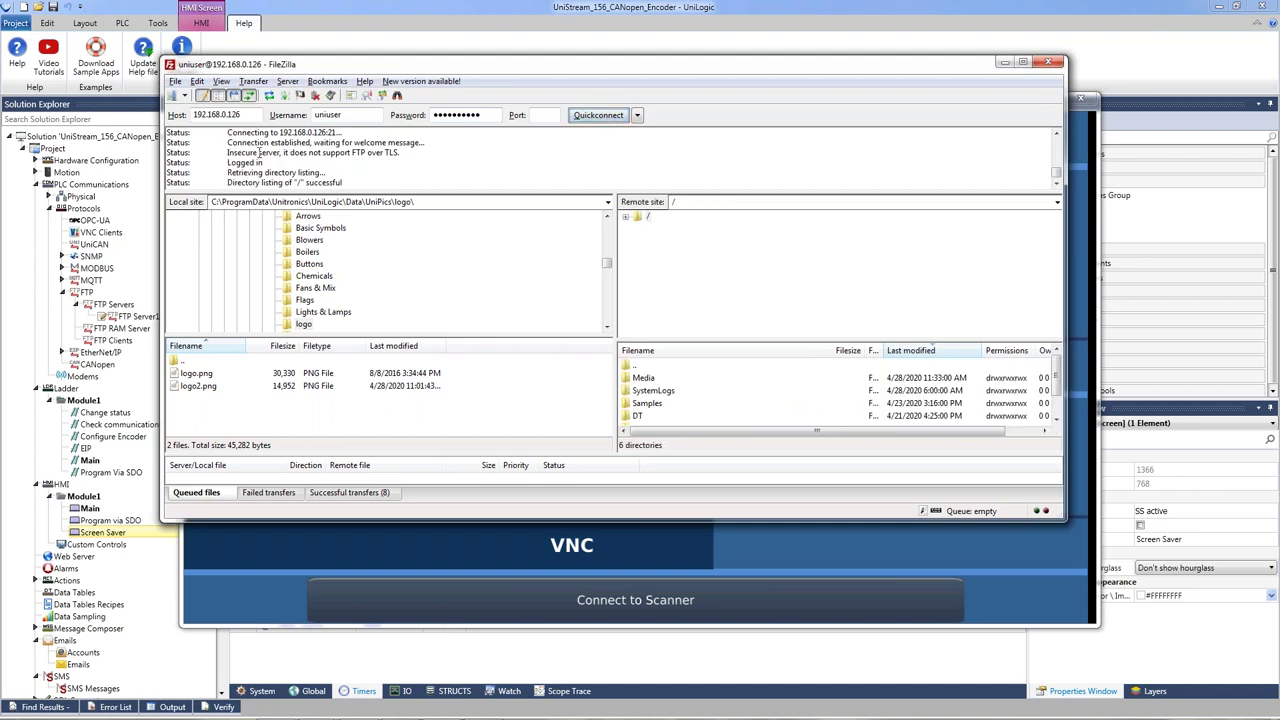
Step: Browse the remote site to /Media/Video and select logo2.png
{"action": "left_click", "coordinate": [627, 218]}
{"action": "left_click", "coordinate": [638, 252]}
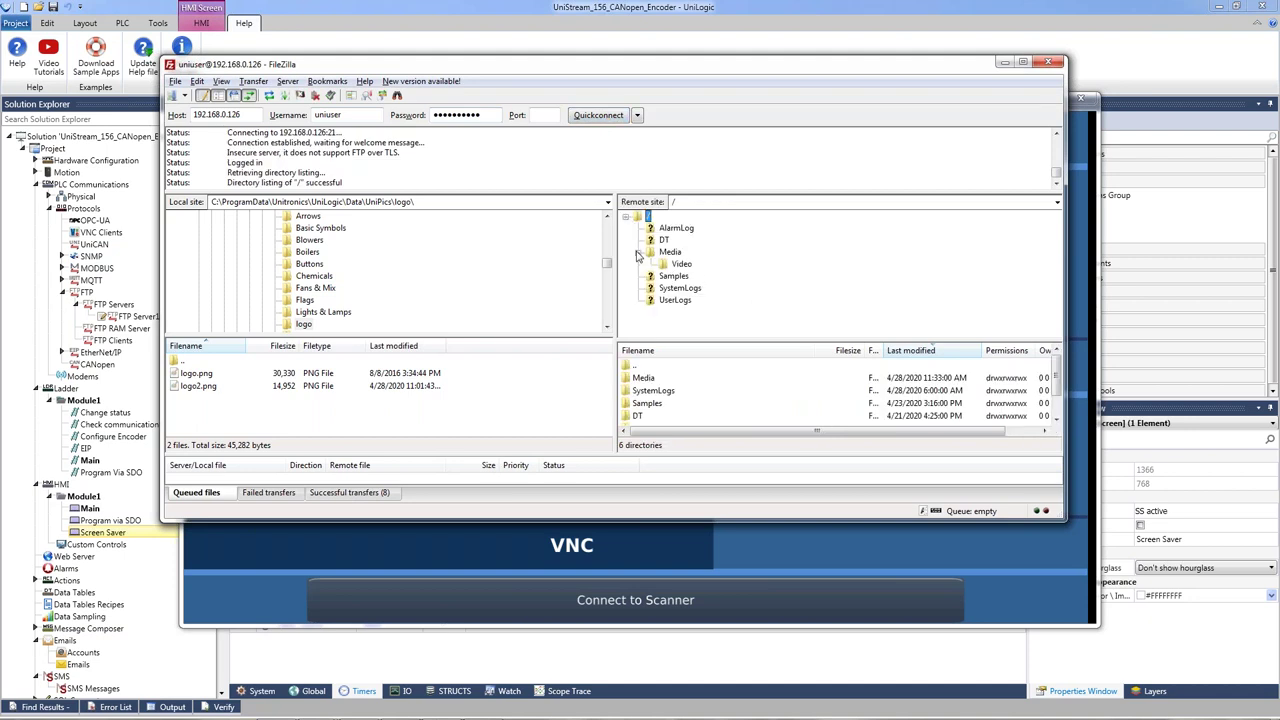
{"action": "left_click", "coordinate": [665, 265]}
{"action": "left_click", "coordinate": [684, 404]}
{"action": "left_click", "coordinate": [669, 381]}
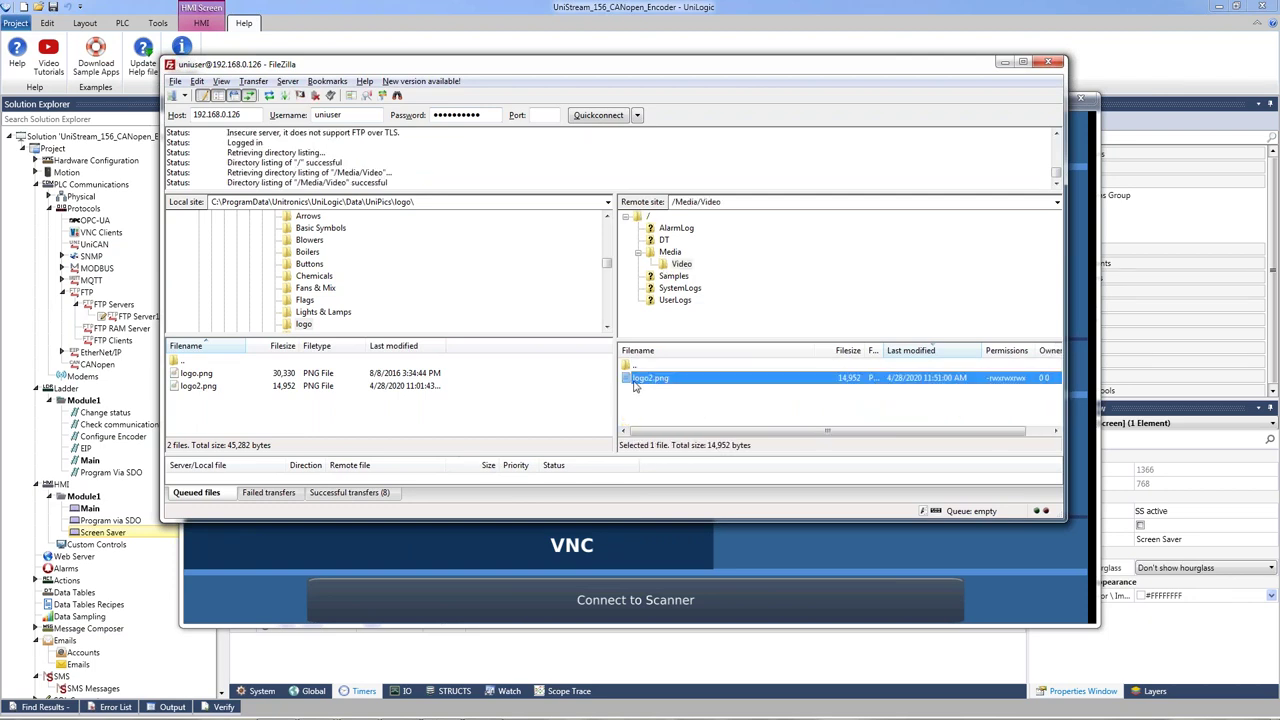
Step: Switch back to UniLogic, open the Main ladder function and view the members of the FTP Server1 struct in the global tags
{"action": "double_click", "coordinate": [90, 461]}
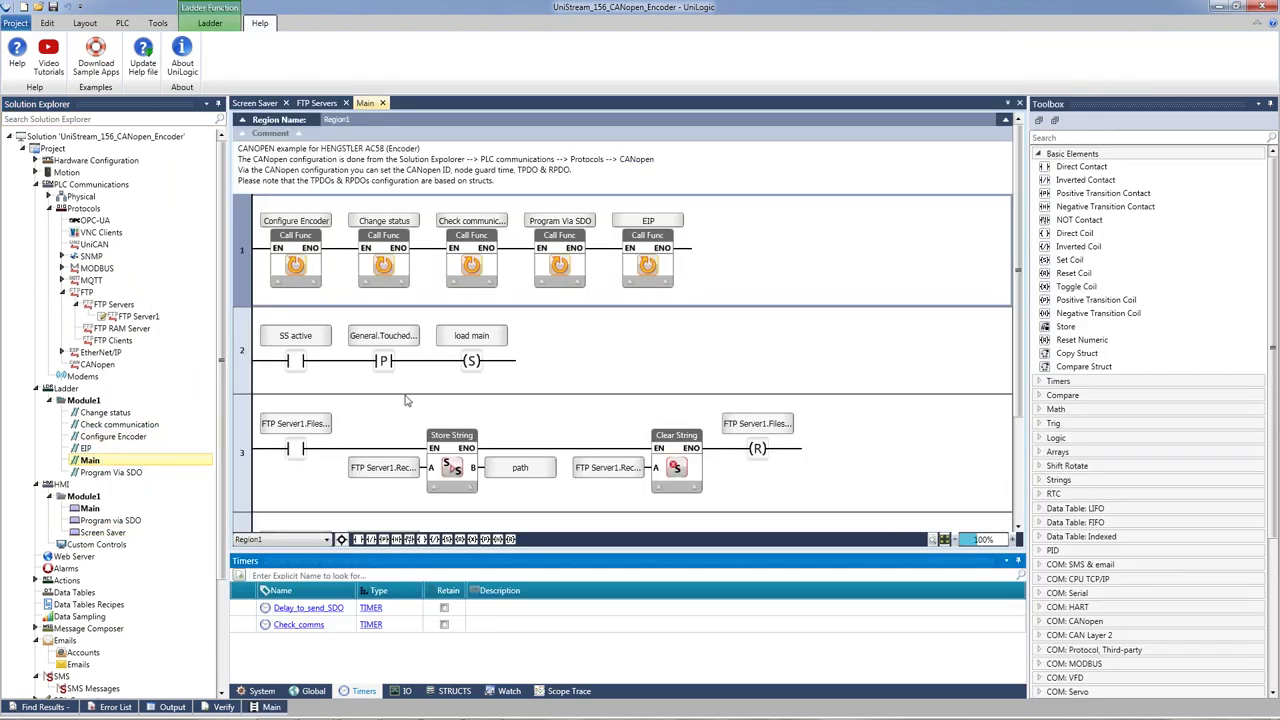
{"action": "scroll", "coordinate": [405, 400], "scroll_direction": "down", "scroll_amount": 2}
{"action": "scroll", "coordinate": [326, 344], "scroll_direction": "down", "scroll_amount": 2}
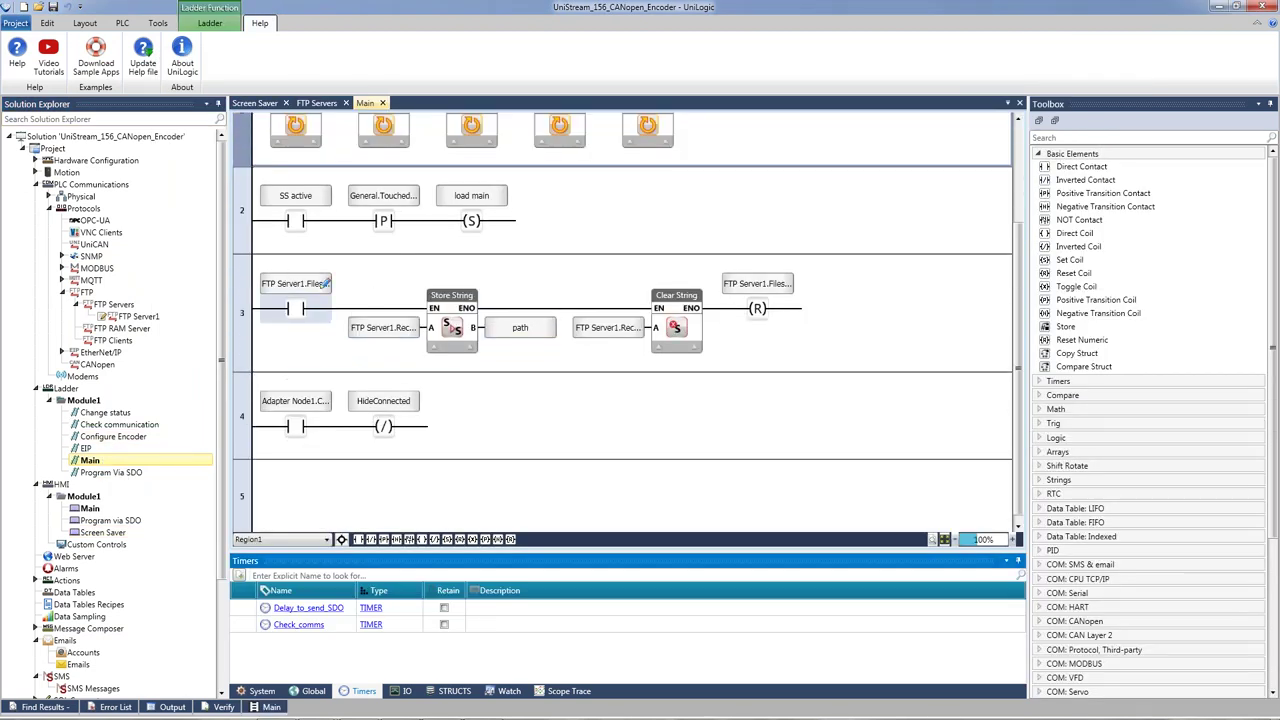
{"action": "left_click", "coordinate": [318, 692]}
{"action": "scroll", "coordinate": [333, 651], "scroll_direction": "down", "scroll_amount": 3}
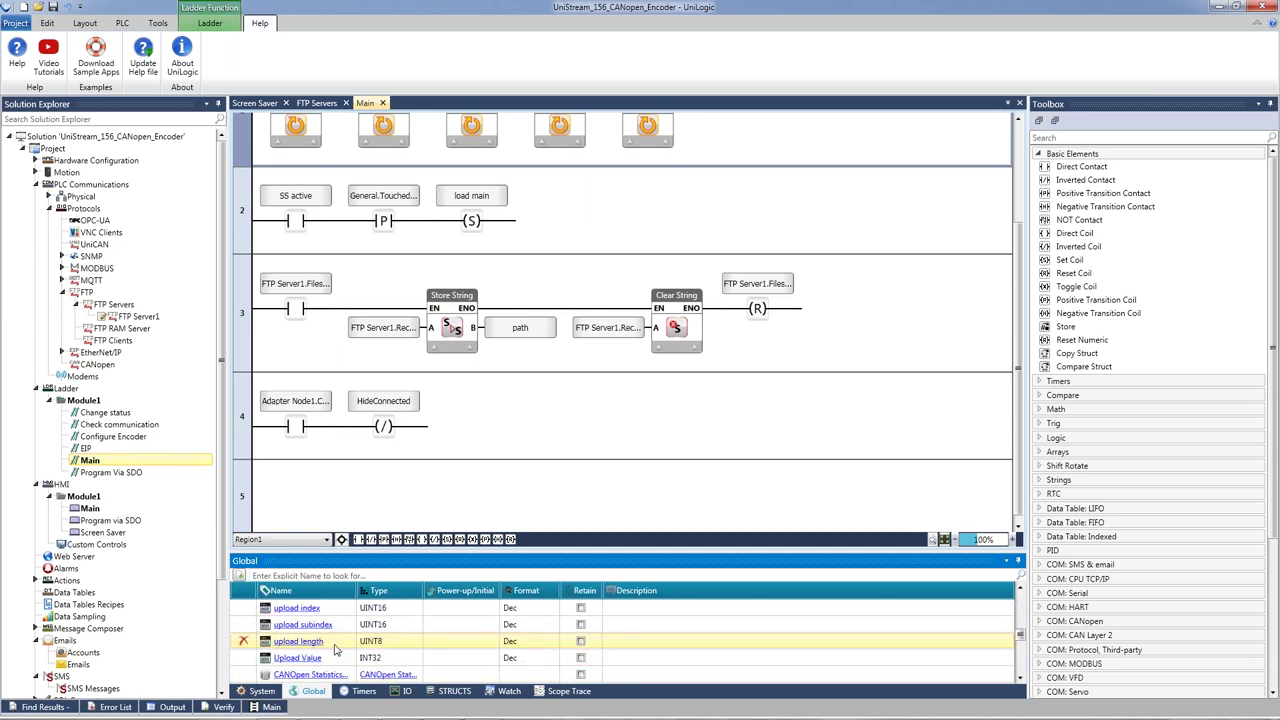
{"action": "scroll", "coordinate": [340, 650], "scroll_direction": "down", "scroll_amount": 5}
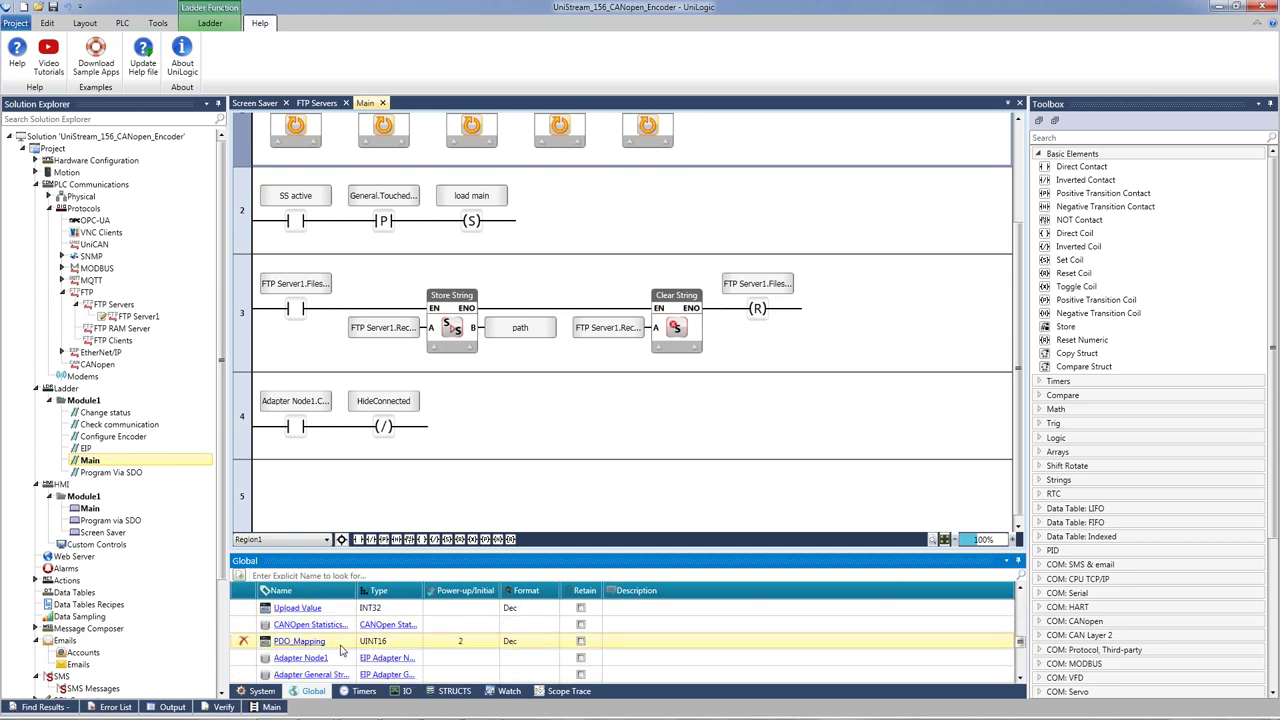
{"action": "left_click", "coordinate": [376, 630]}
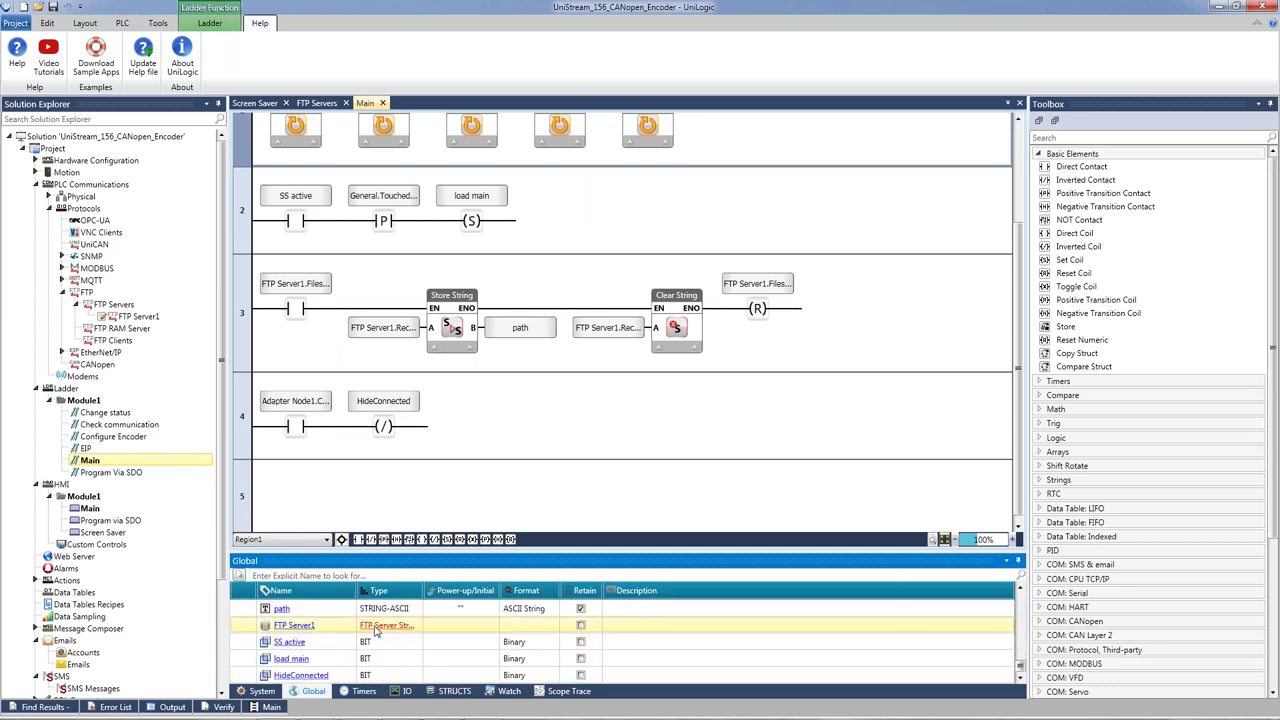
{"action": "double_click", "coordinate": [341, 625]}
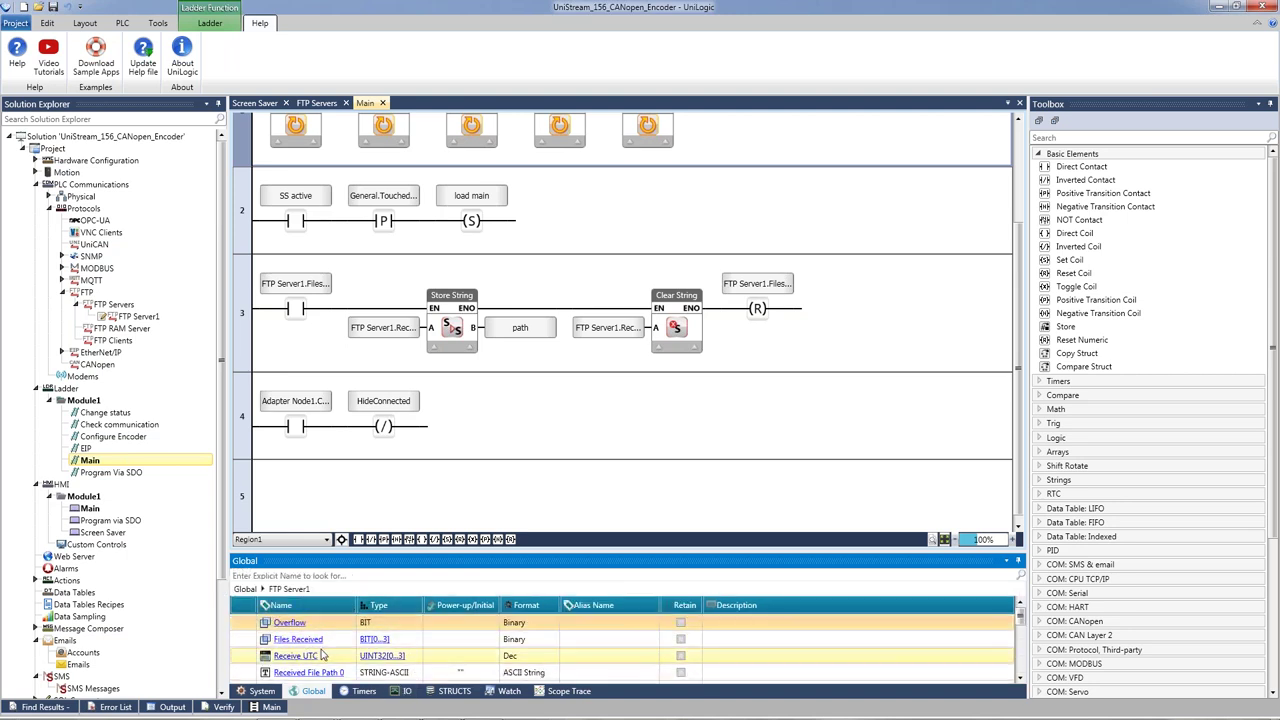
Step: Switch to FileZilla, upload the local logo.png to /Media/Video on the FTP server and select the uploaded file
{"action": "scroll", "coordinate": [325, 650], "scroll_direction": "down", "scroll_amount": 1}
{"action": "scroll", "coordinate": [343, 636], "scroll_direction": "up", "scroll_amount": 1}
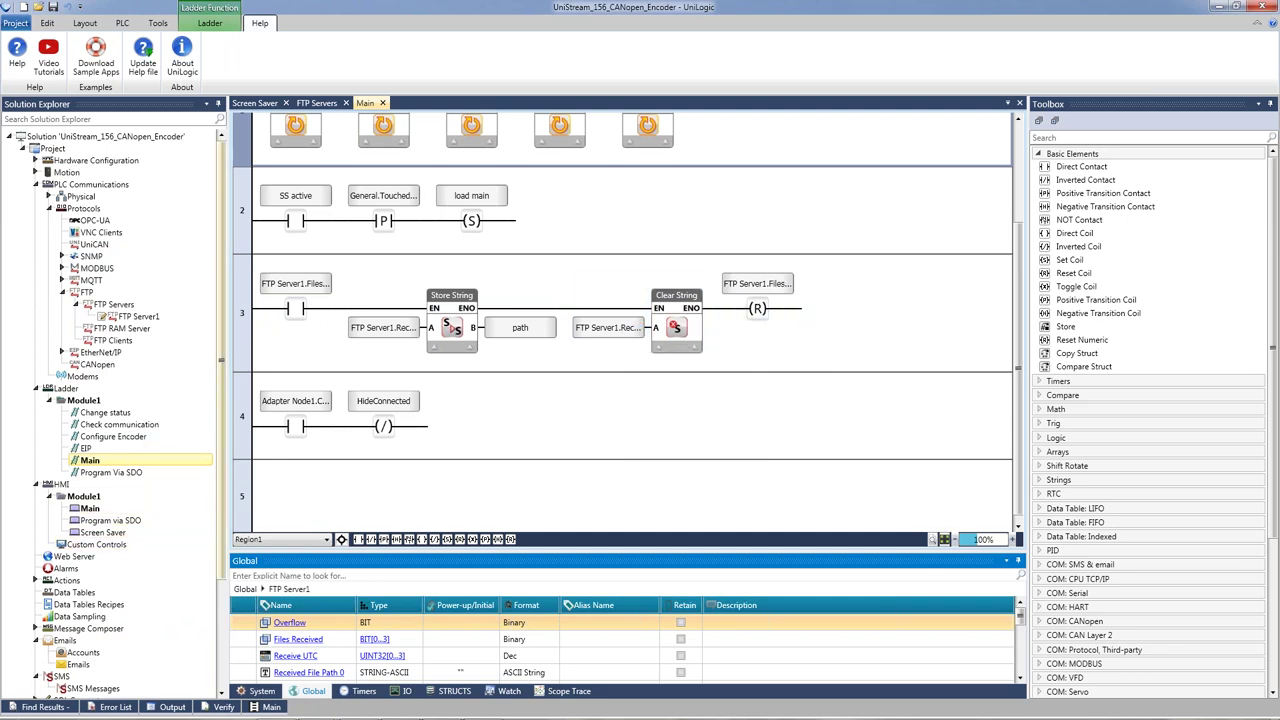
{"action": "key", "text": "alt+Tab"}
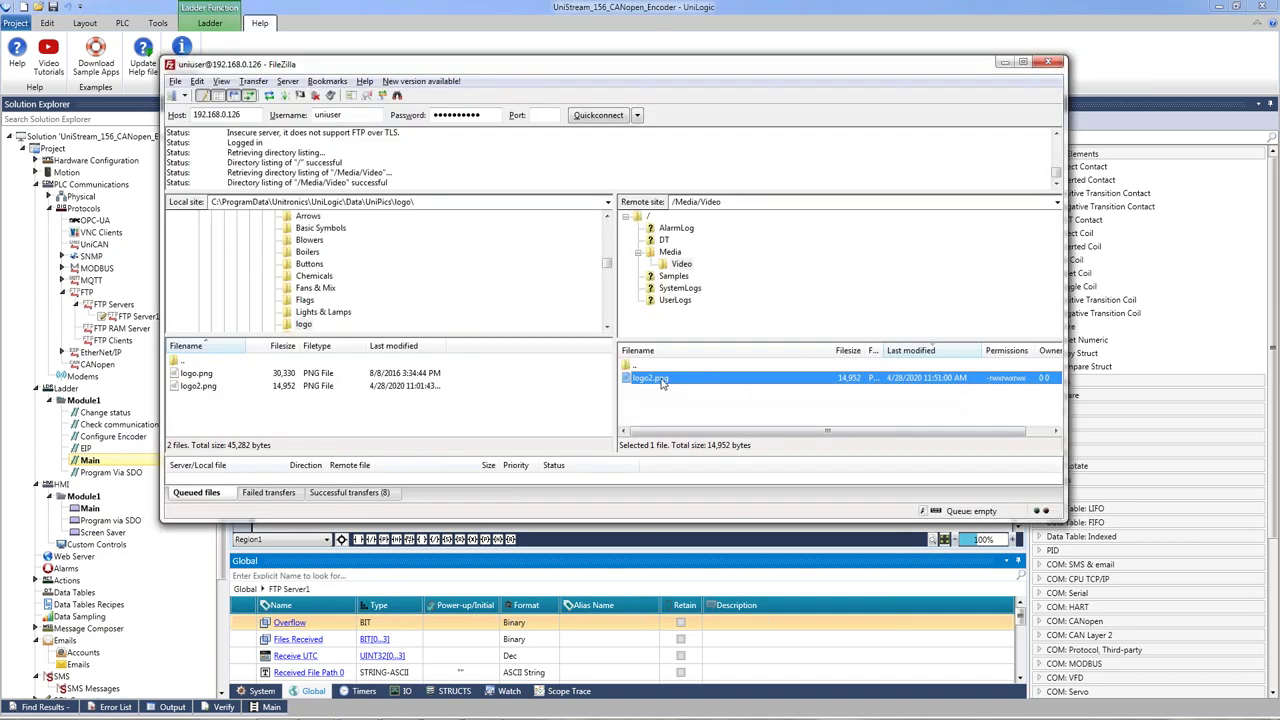
{"action": "left_click", "coordinate": [190, 373]}
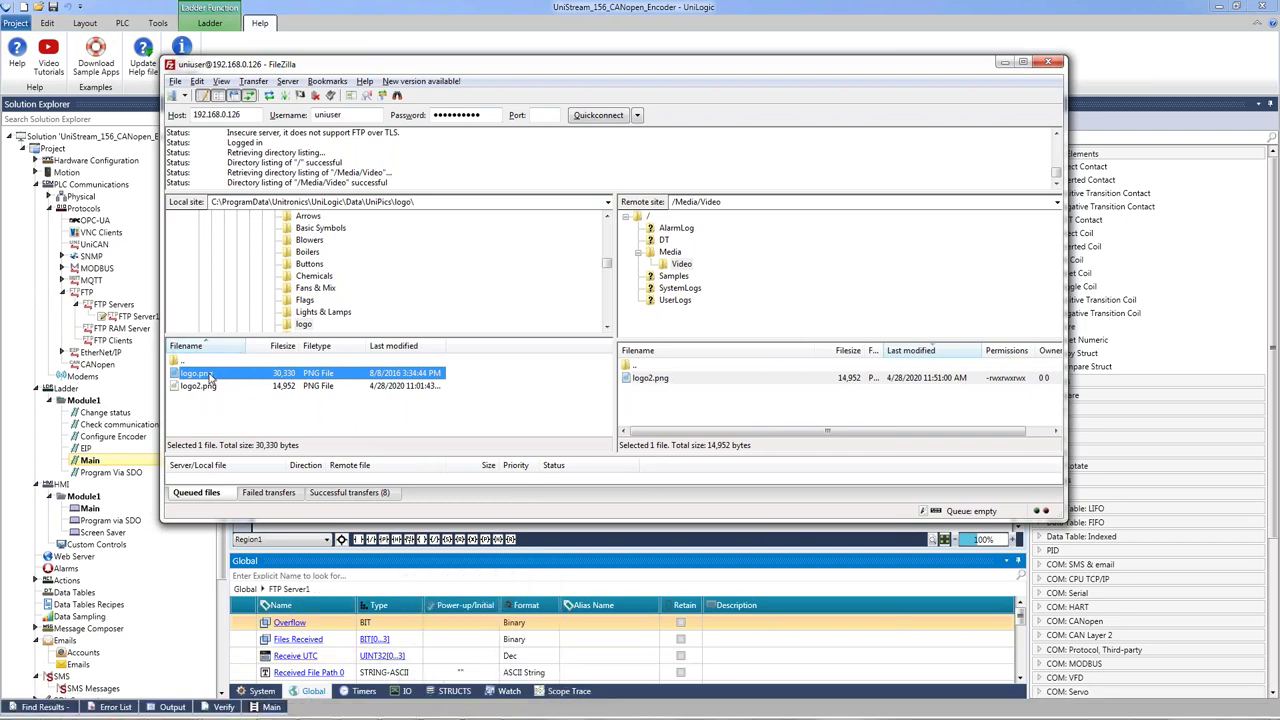
{"action": "left_click_drag", "start_coordinate": [205, 378], "coordinate": [670, 410]}
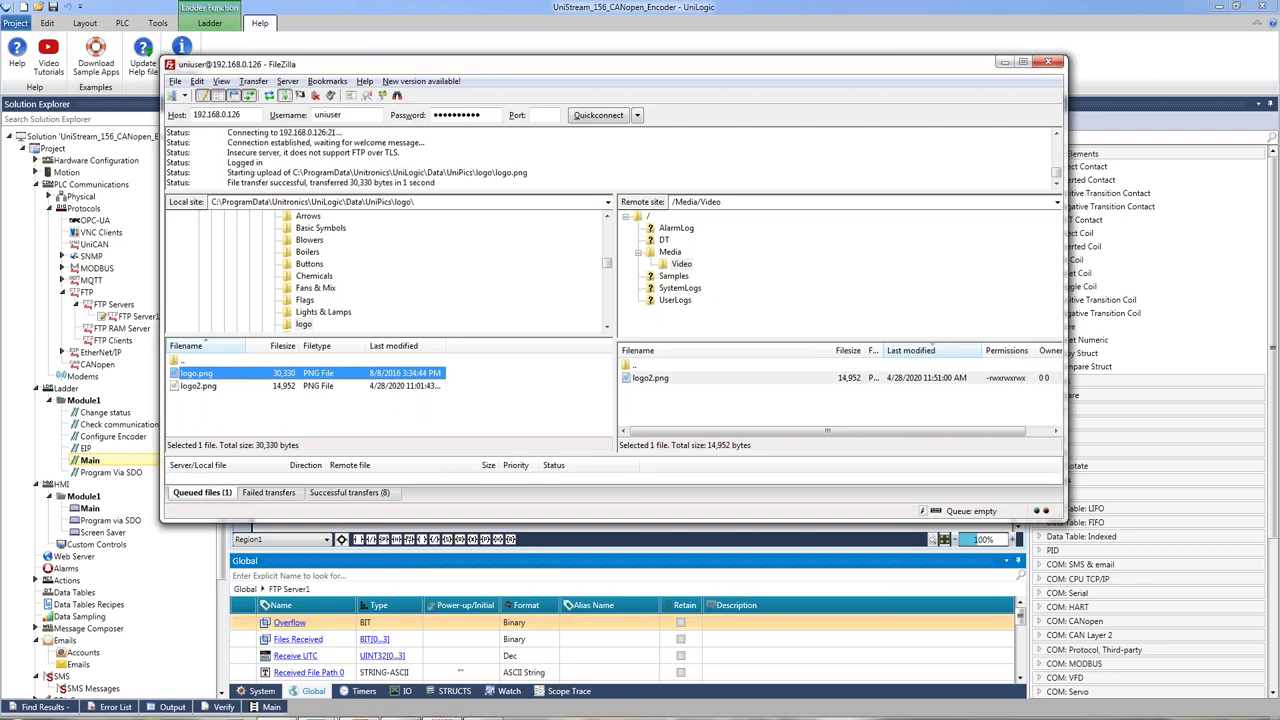
{"action": "left_click", "coordinate": [640, 381]}
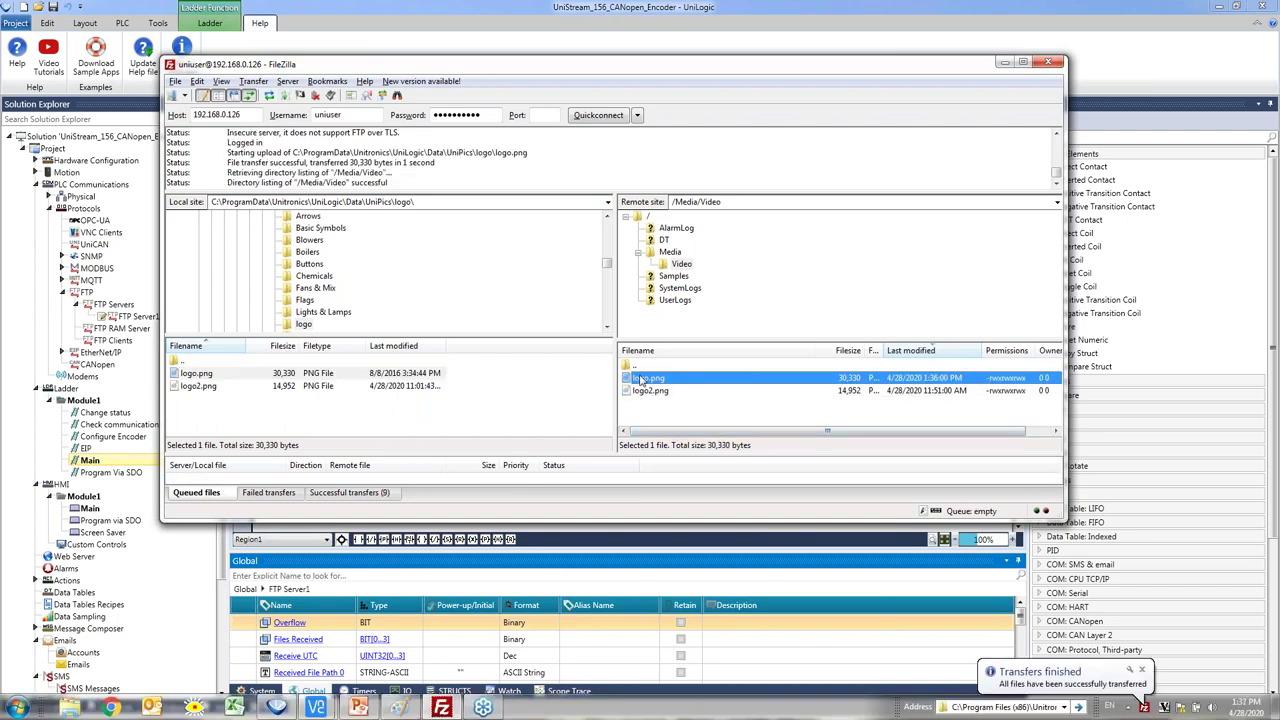
Step: Switch to VNC Viewer to check the screen-saver image and touch the remote panel to return to its main screen
{"action": "left_click", "coordinate": [614, 545]}
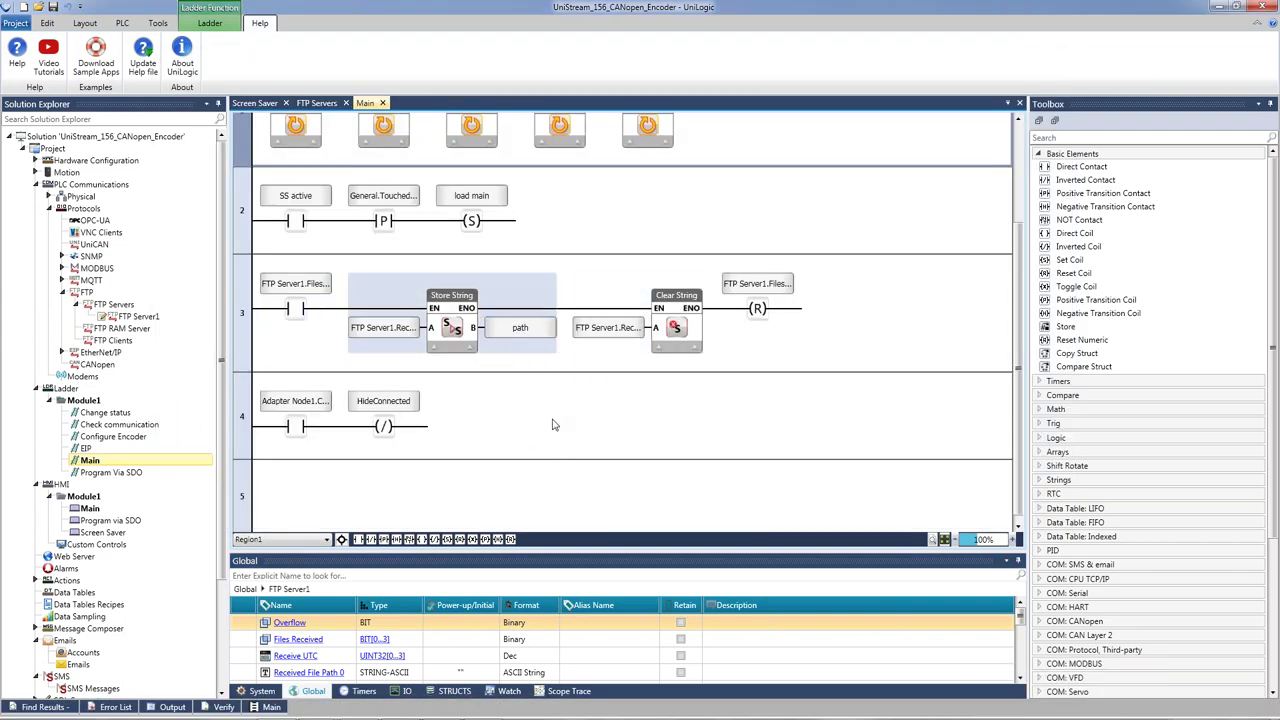
{"action": "key", "text": "alt+Tab"}
{"action": "key", "text": "alt+Tab"}
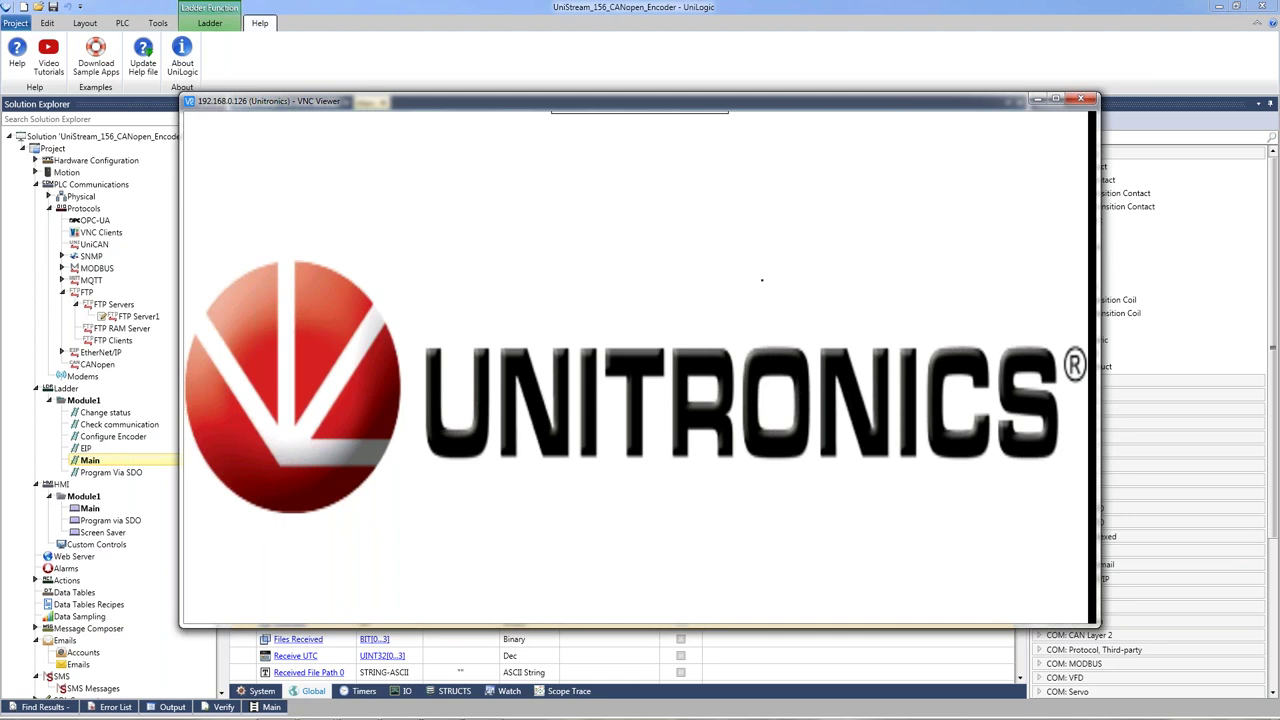
{"action": "left_click", "coordinate": [762, 280]}
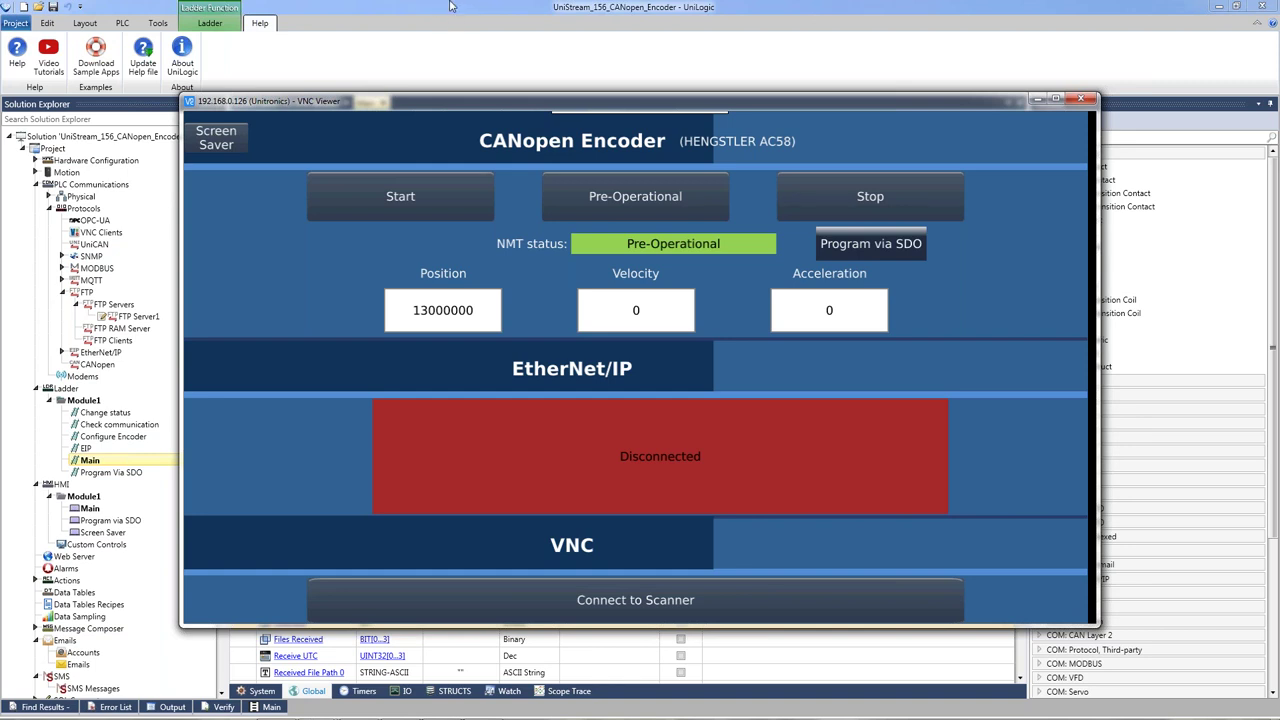
Step: Switch back to UniLogic, collapse the FTP protocol entry and open the CANopen configuration
{"action": "left_click", "coordinate": [452, 12]}
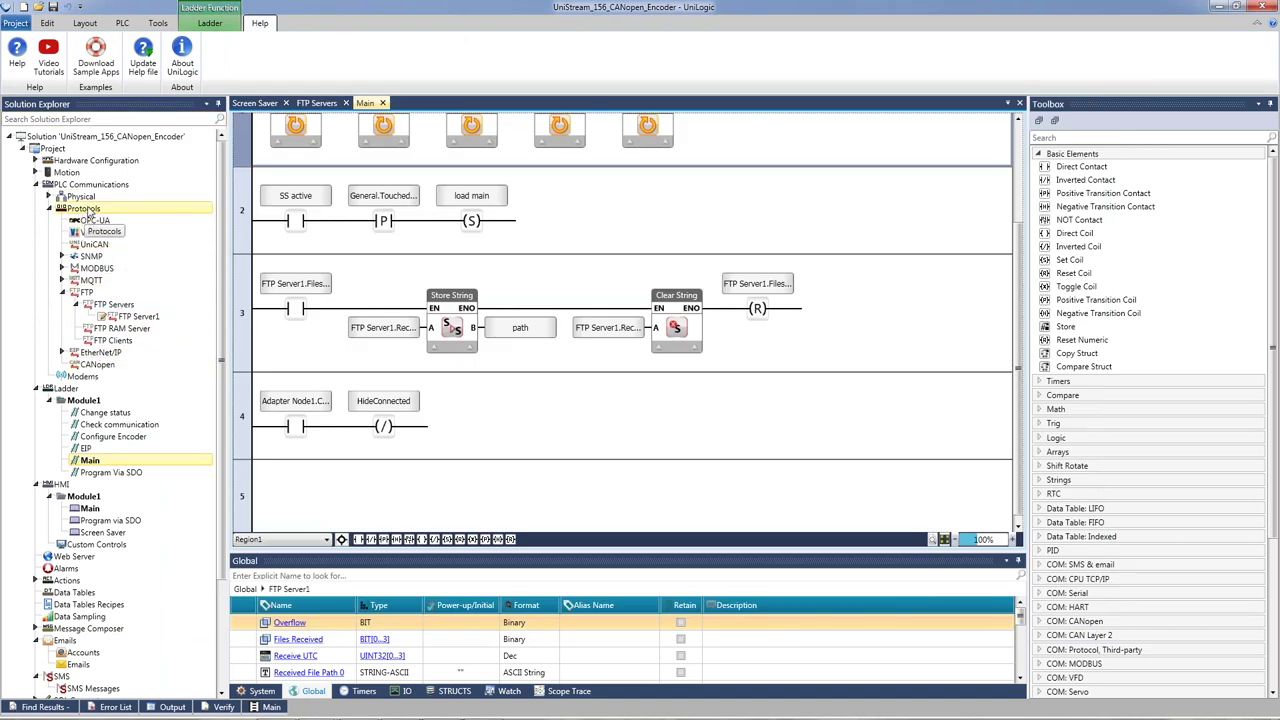
{"action": "left_click", "coordinate": [62, 292]}
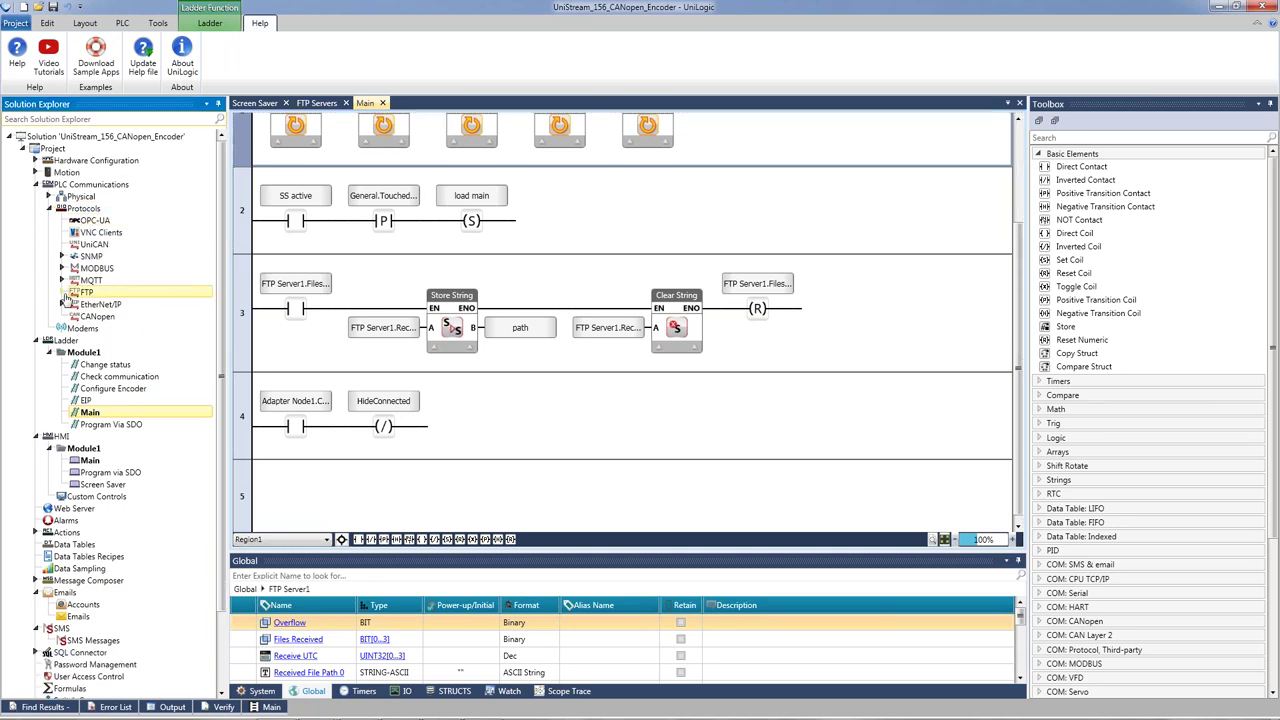
{"action": "left_click", "coordinate": [82, 316]}
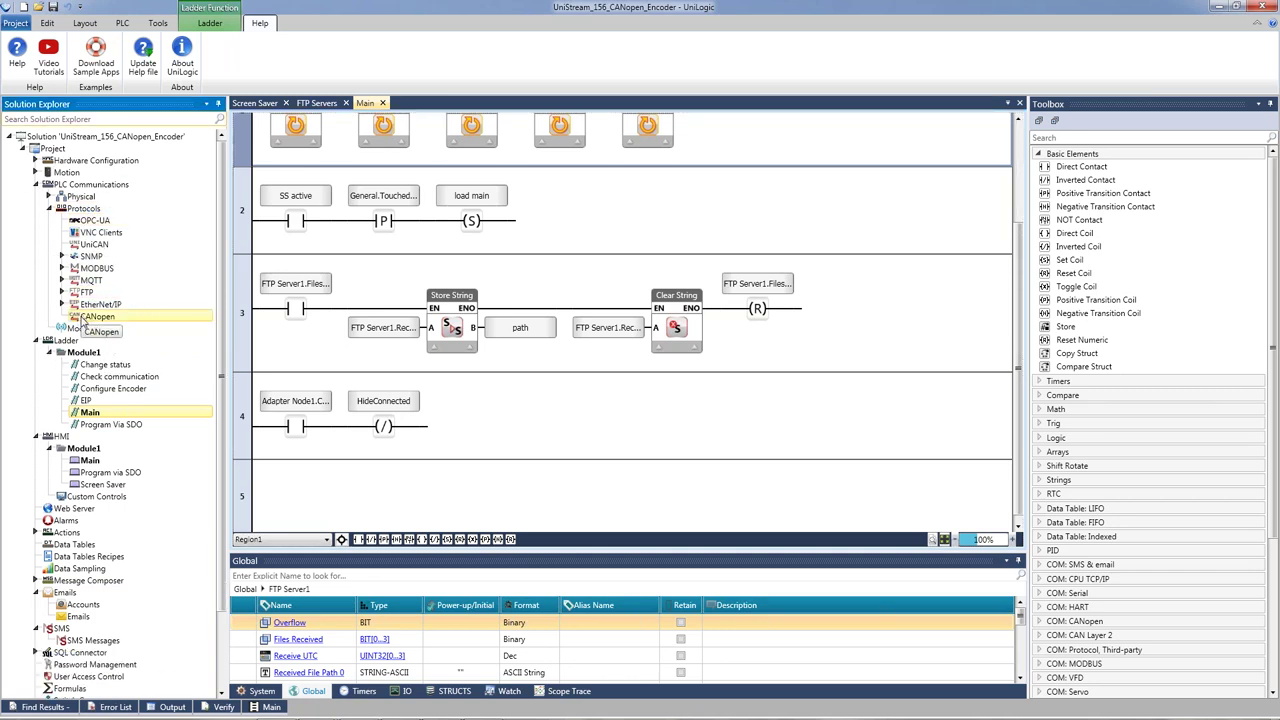
{"action": "left_click", "coordinate": [84, 318]}
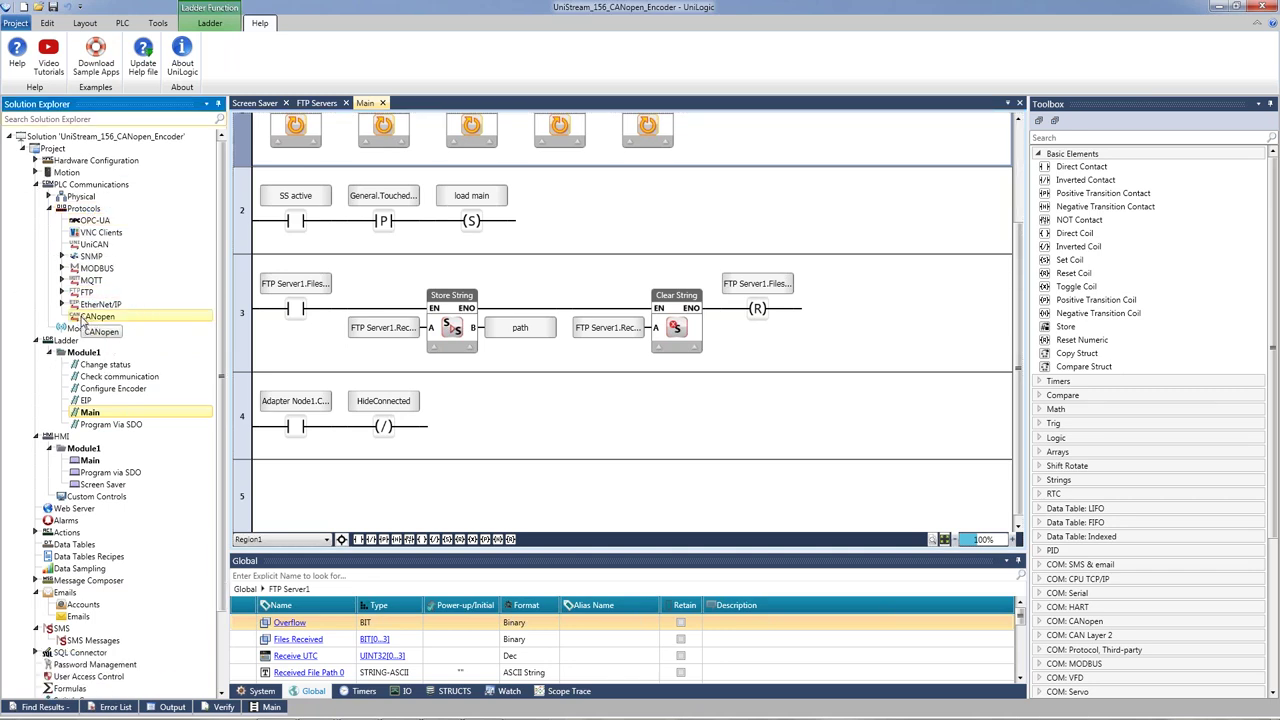
{"action": "double_click", "coordinate": [84, 318]}
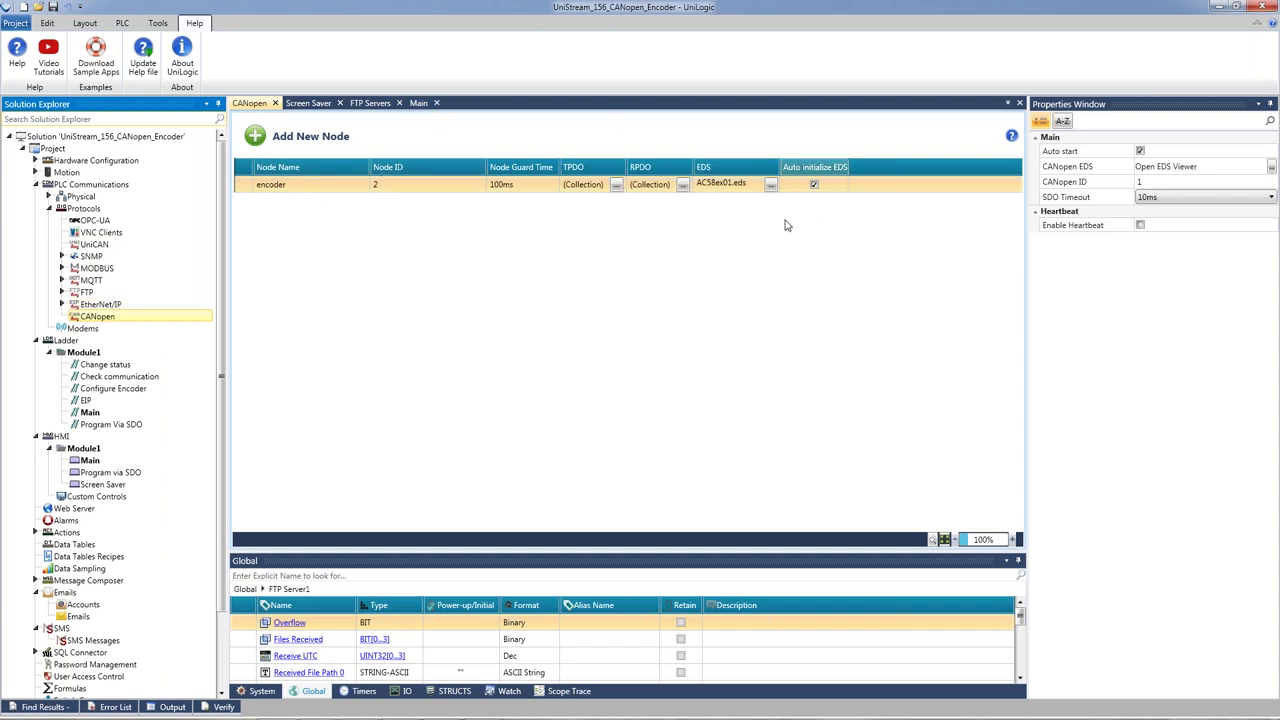
Step: Add a new CANopen node and load the EDS file 1547508.eds for it from the Communications > CANopen examples folder
{"action": "left_click", "coordinate": [256, 138]}
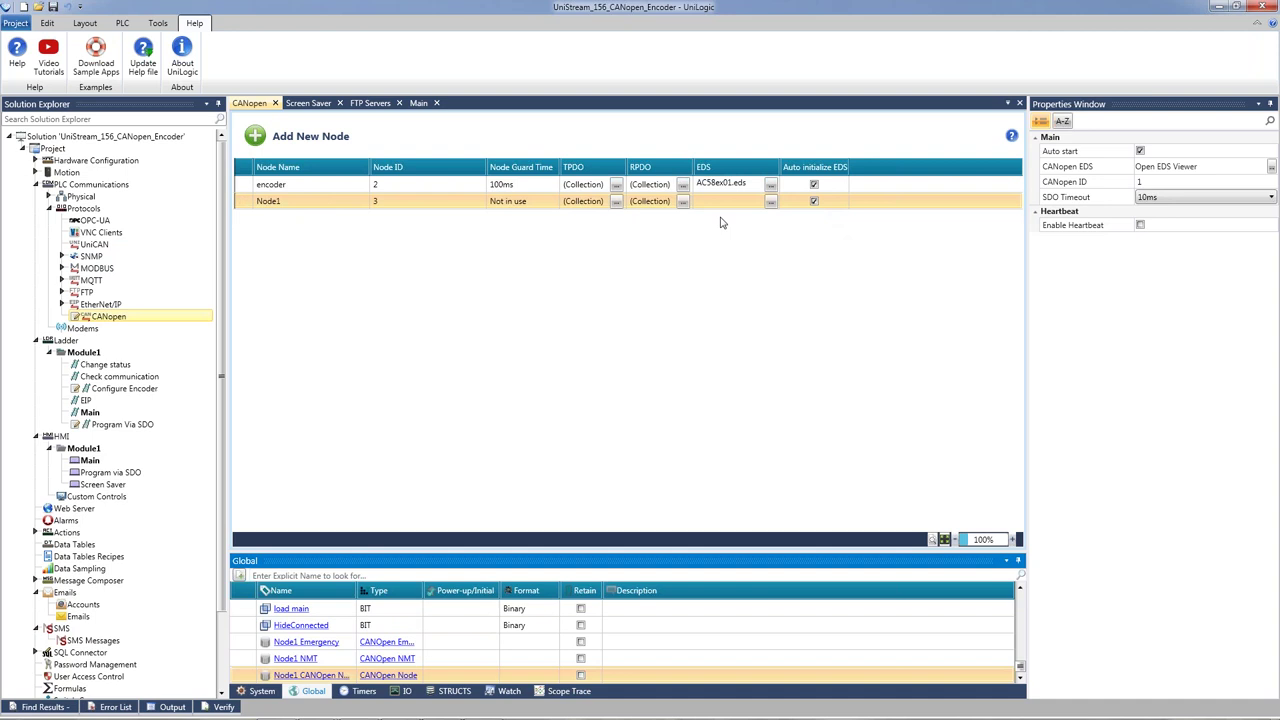
{"action": "left_click", "coordinate": [771, 203]}
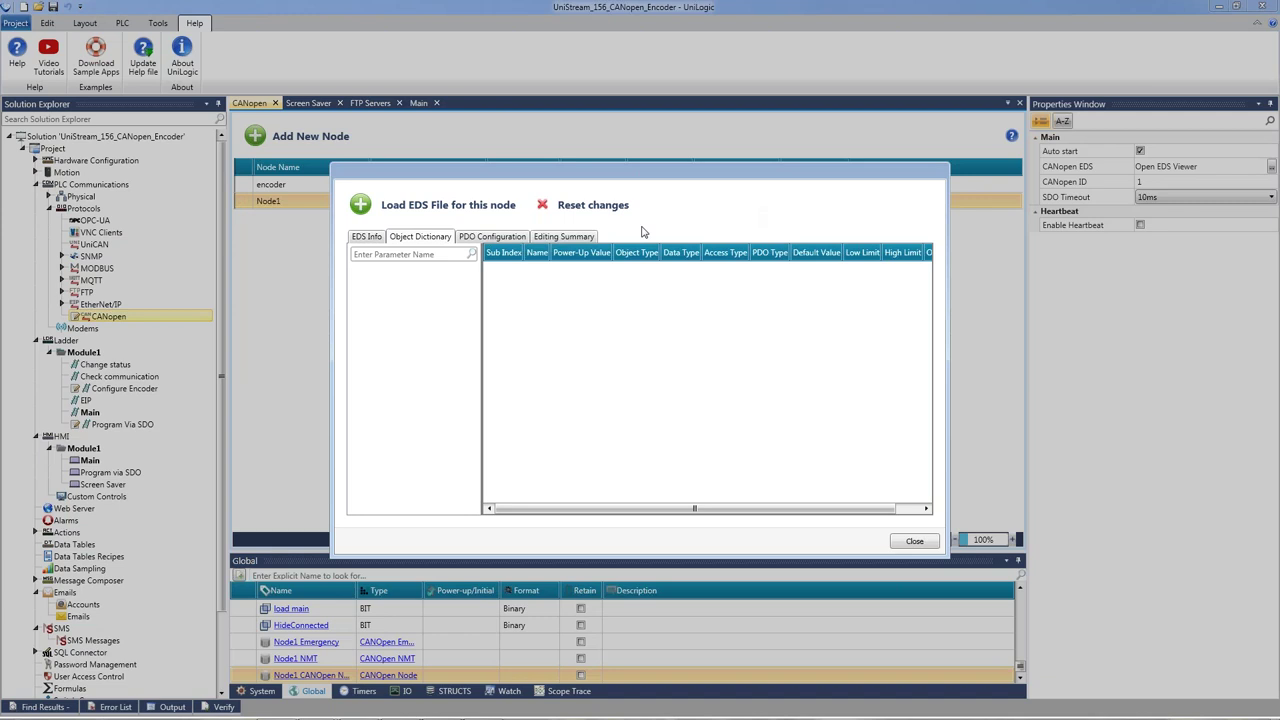
{"action": "left_click", "coordinate": [427, 210]}
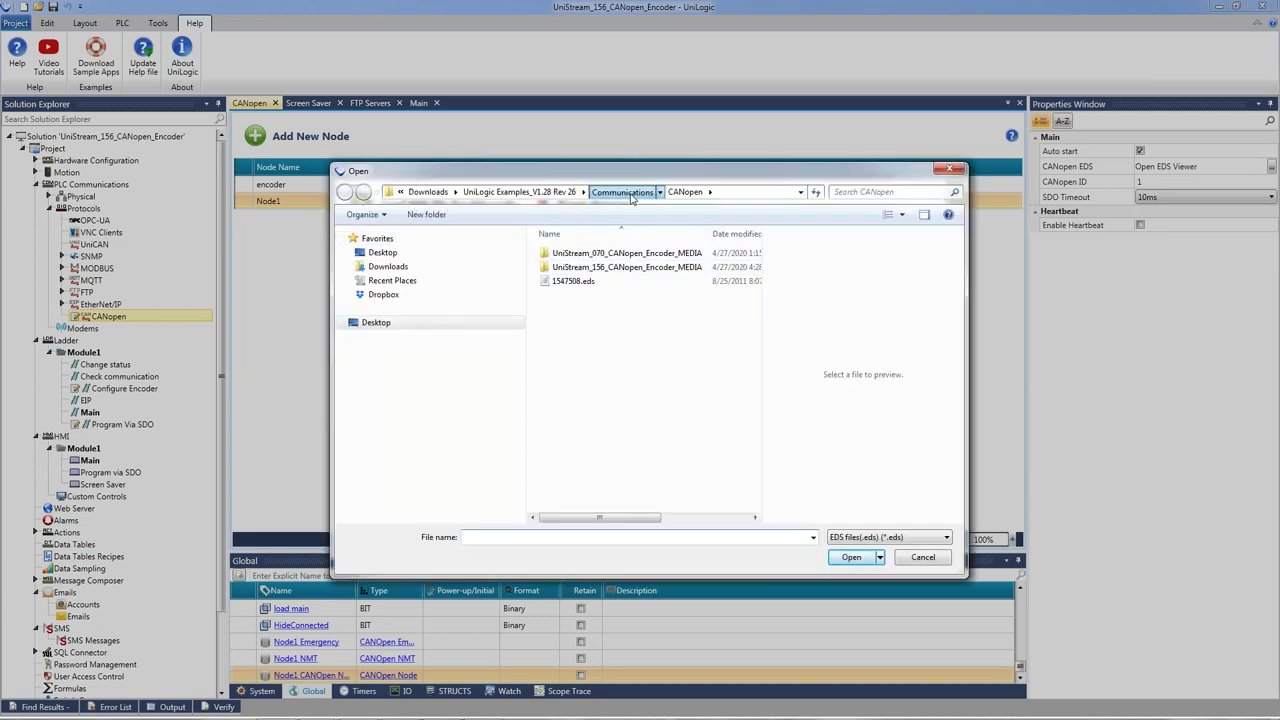
{"action": "left_click", "coordinate": [621, 192]}
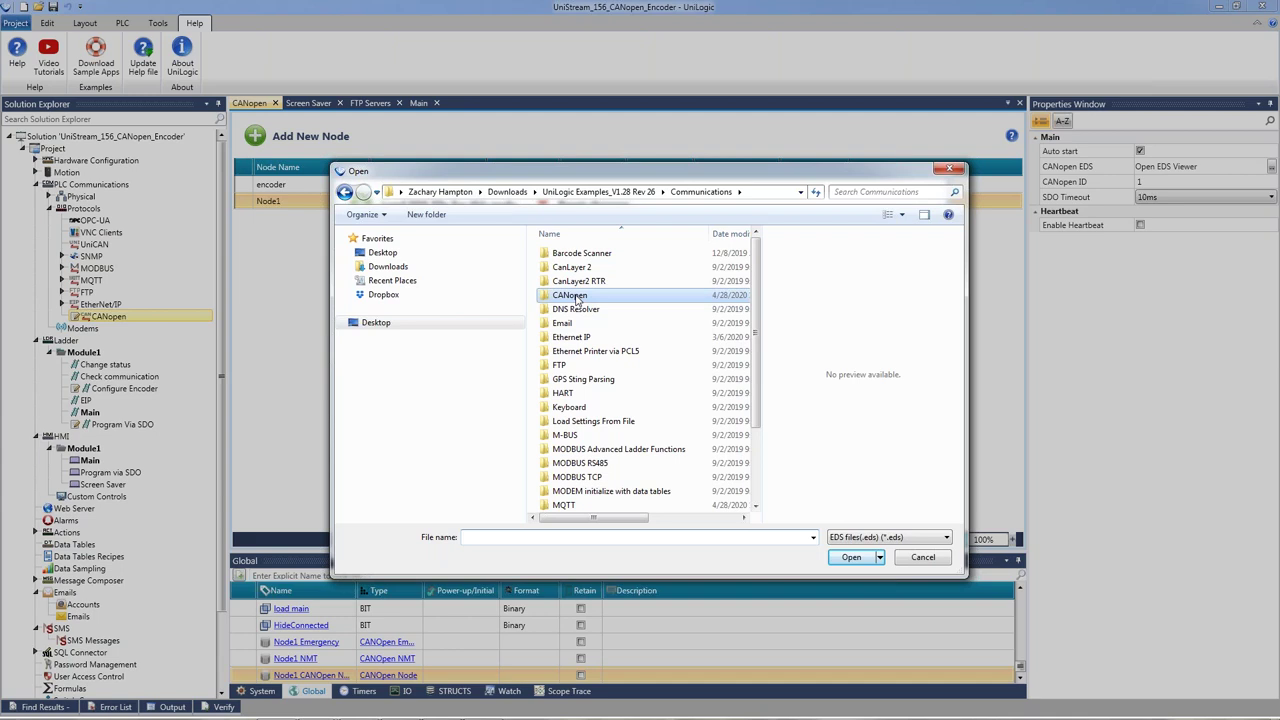
{"action": "double_click", "coordinate": [583, 294]}
{"action": "left_click", "coordinate": [570, 284]}
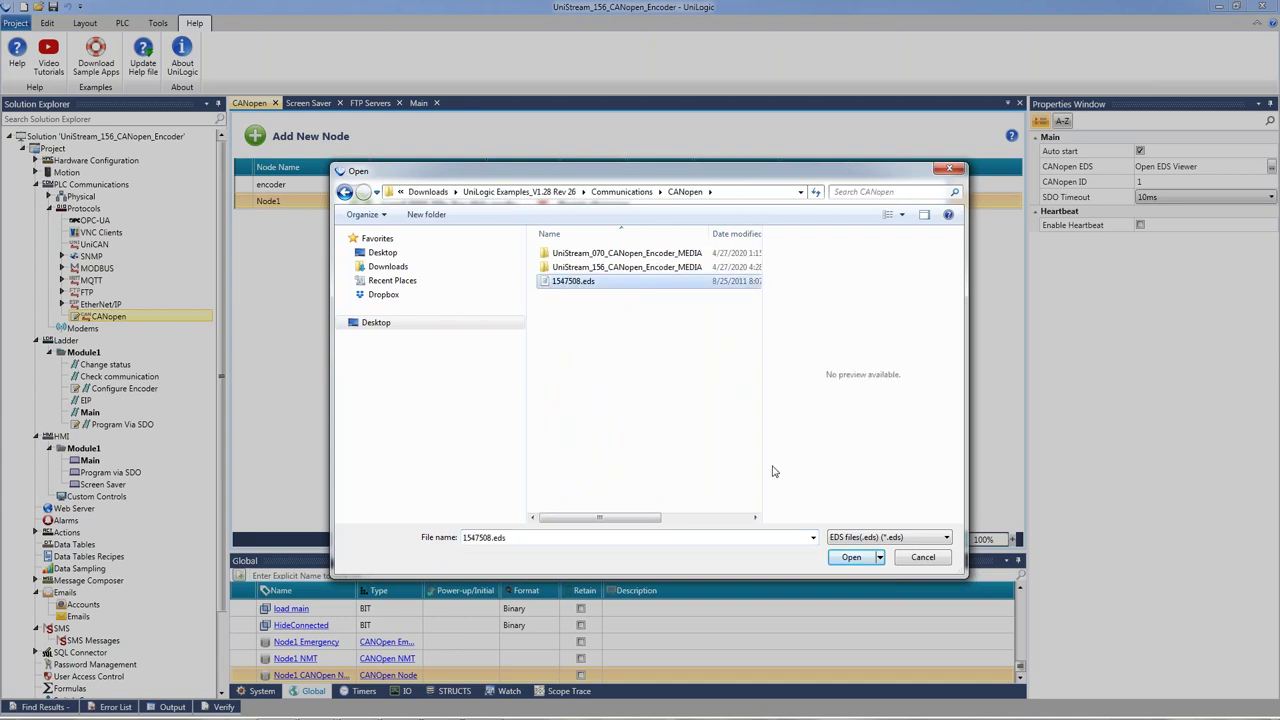
{"action": "left_click", "coordinate": [851, 557]}
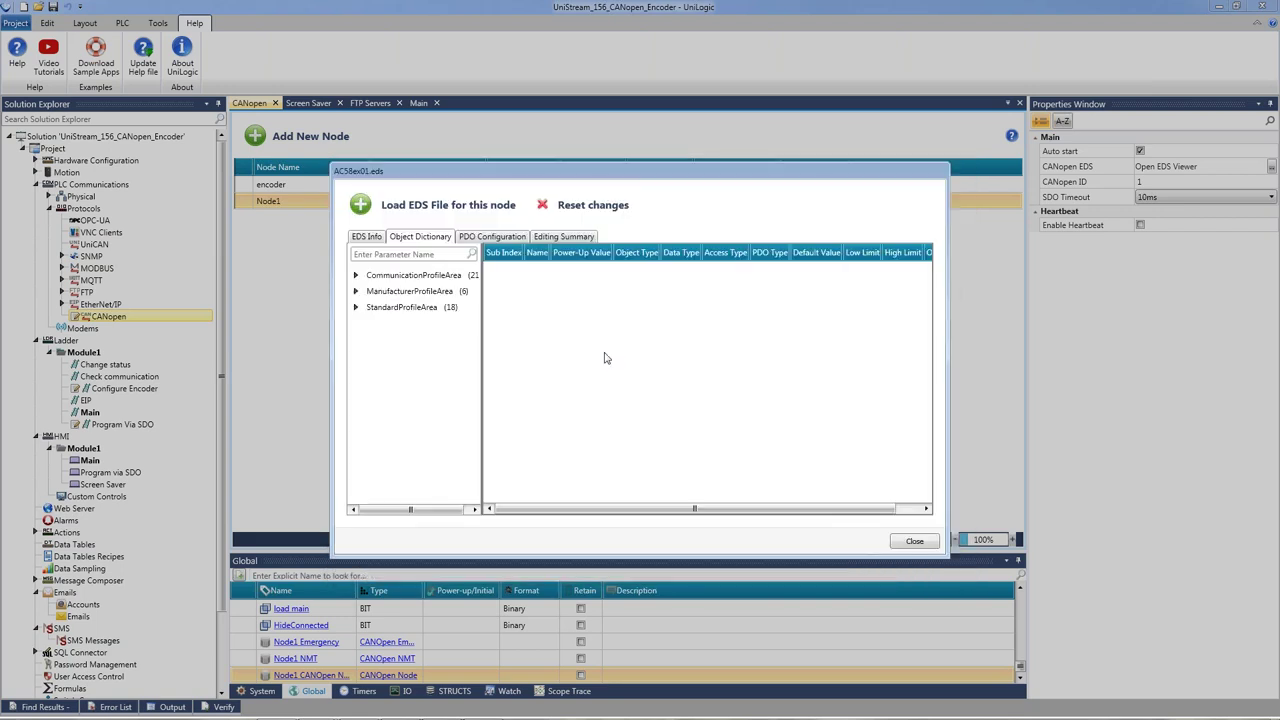
Step: Expand CommunicationProfileArea in the node's object dictionary, and create the PDO structs from its PDO configuration
{"action": "left_click", "coordinate": [355, 275]}
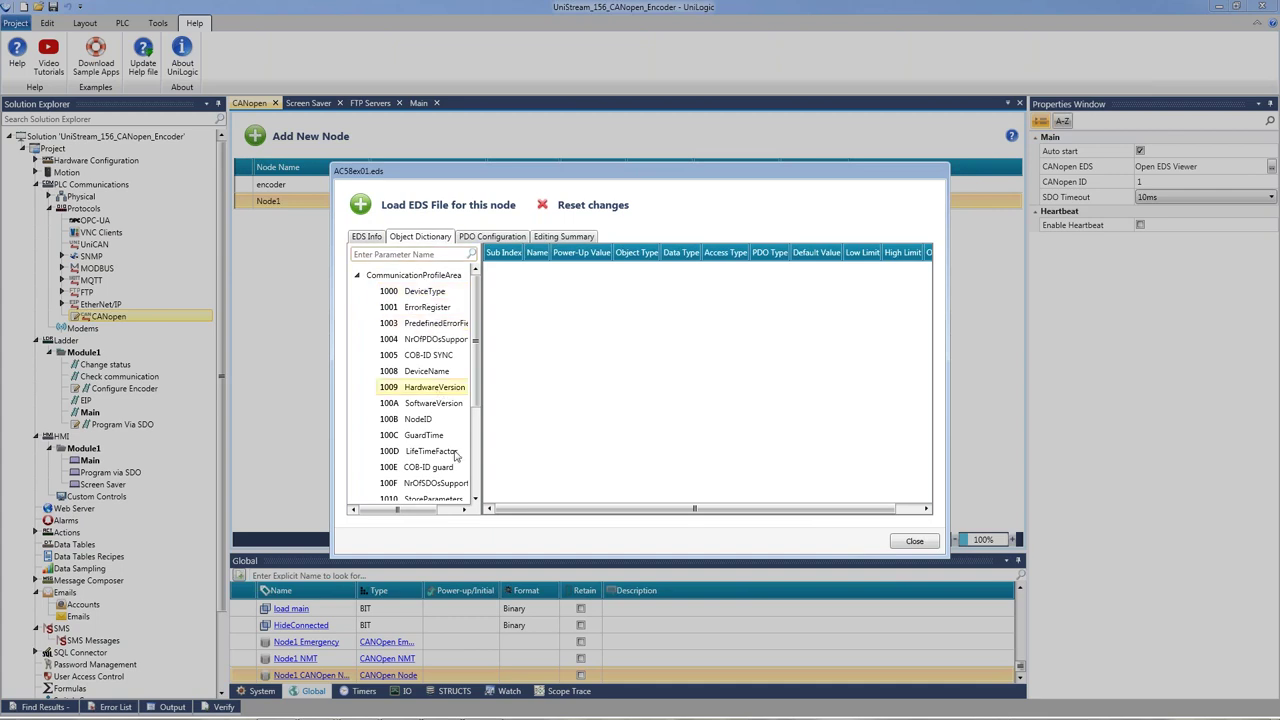
{"action": "left_click", "coordinate": [490, 238]}
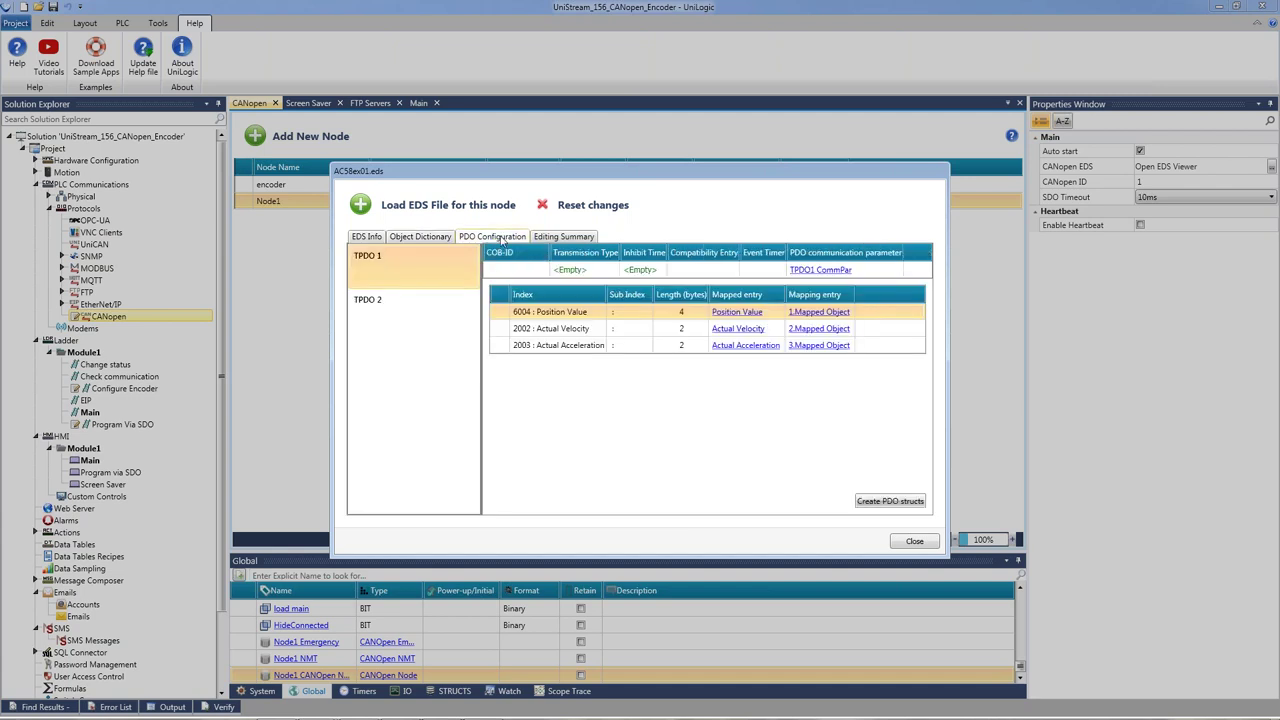
{"action": "left_click", "coordinate": [897, 506]}
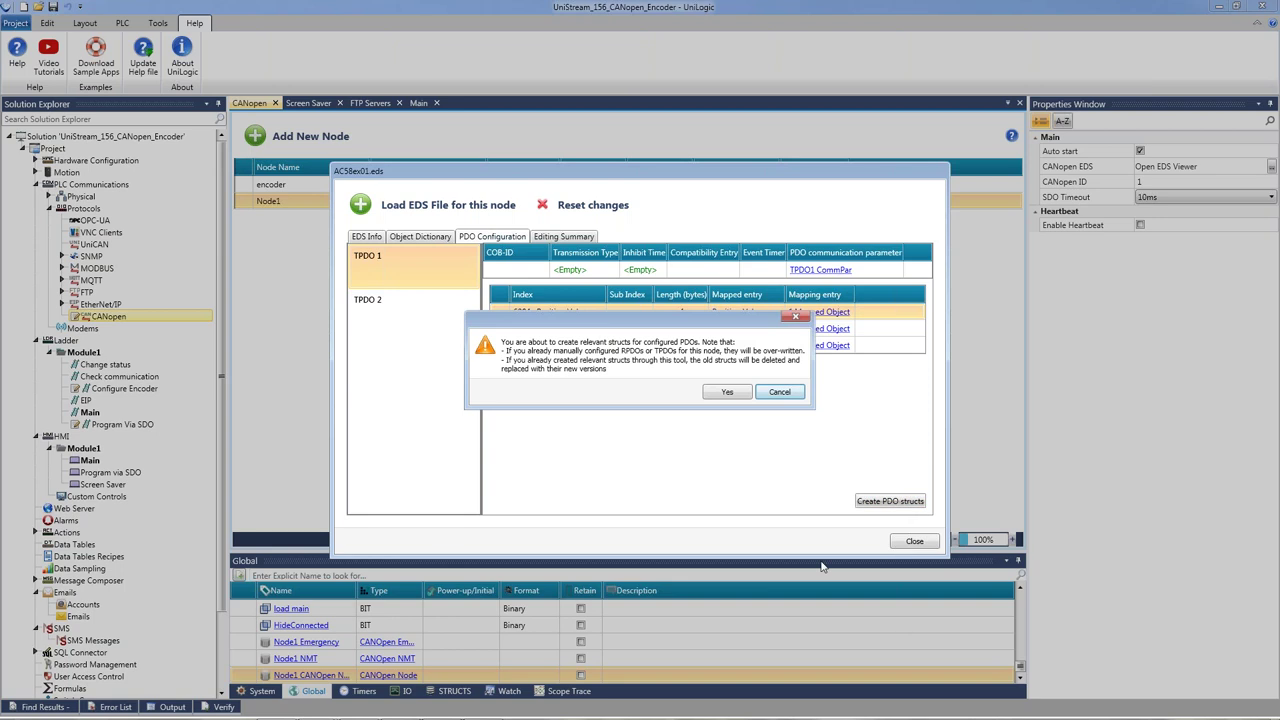
{"action": "left_click", "coordinate": [742, 399]}
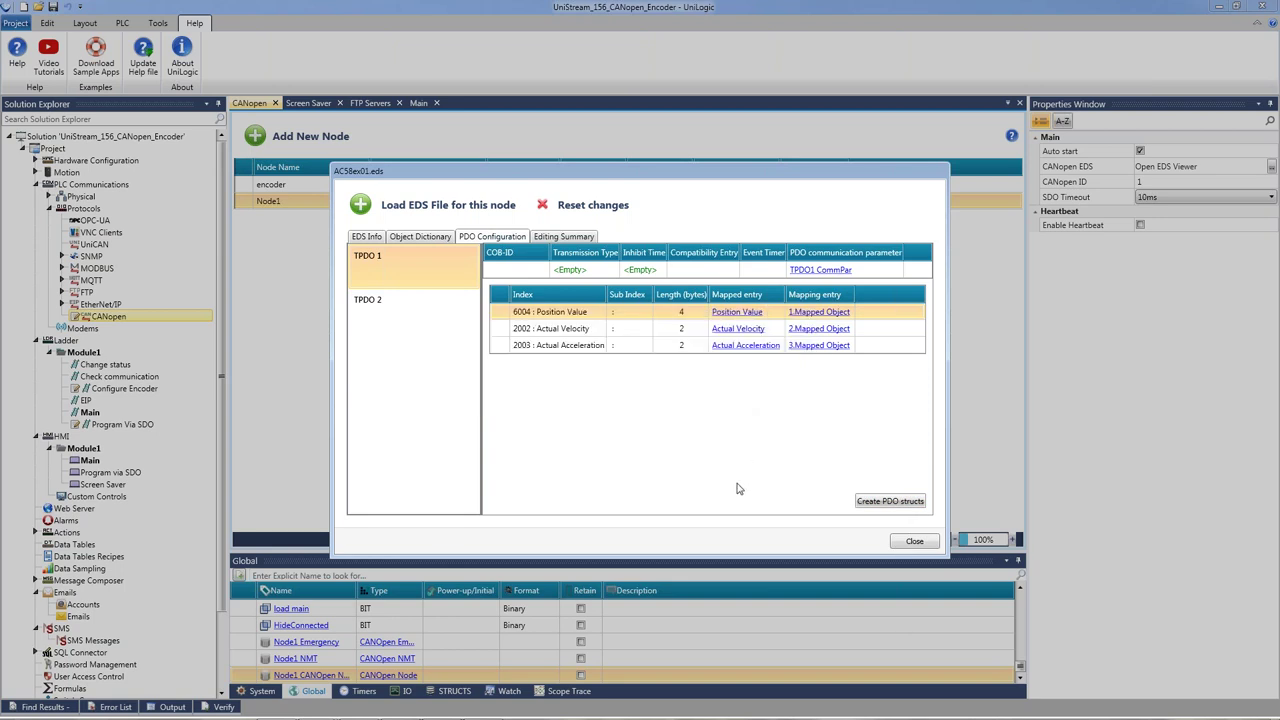
{"action": "left_click", "coordinate": [914, 541]}
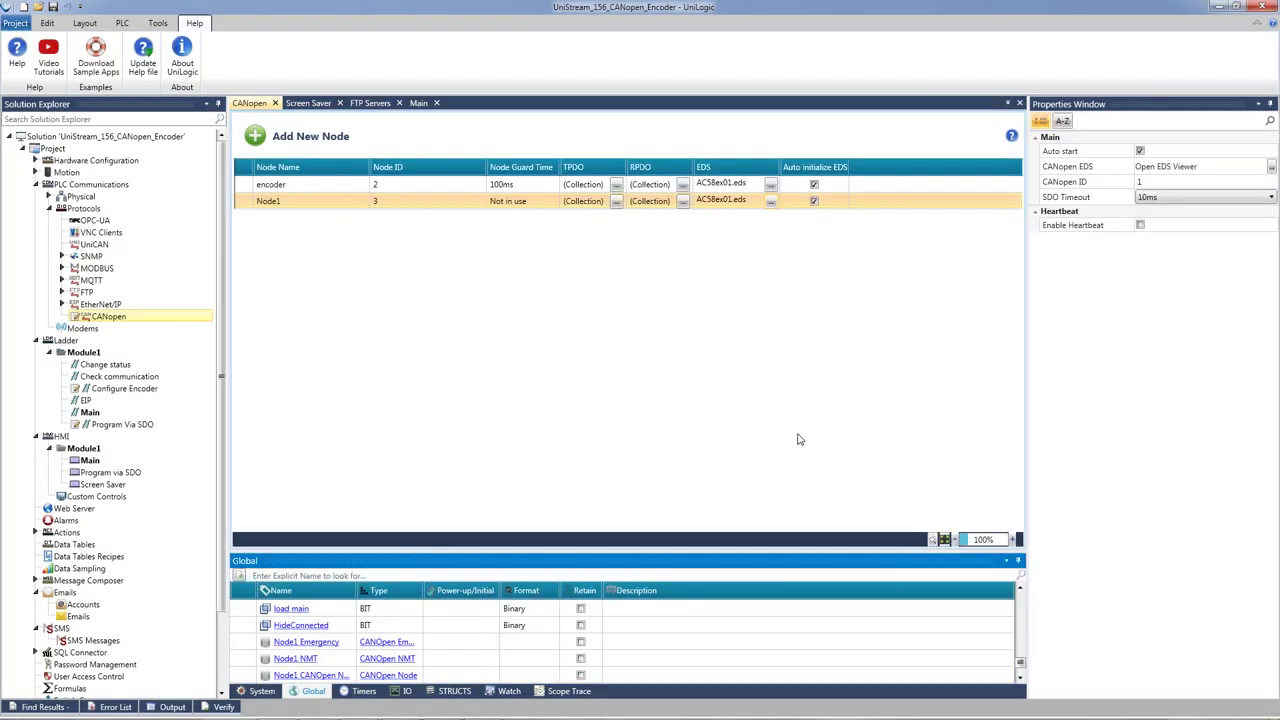
Step: View the TPDO and RPDO collections of the newly added node and delete that node
{"action": "left_click", "coordinate": [616, 203]}
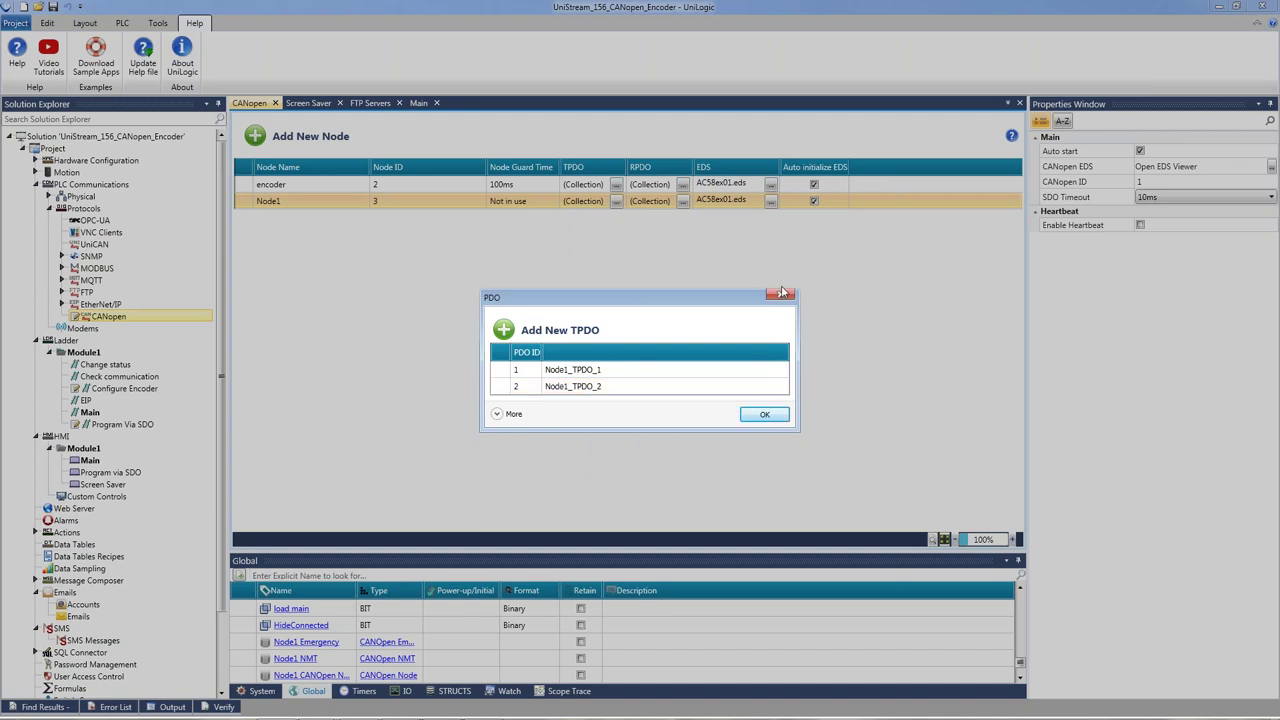
{"action": "left_click", "coordinate": [781, 296]}
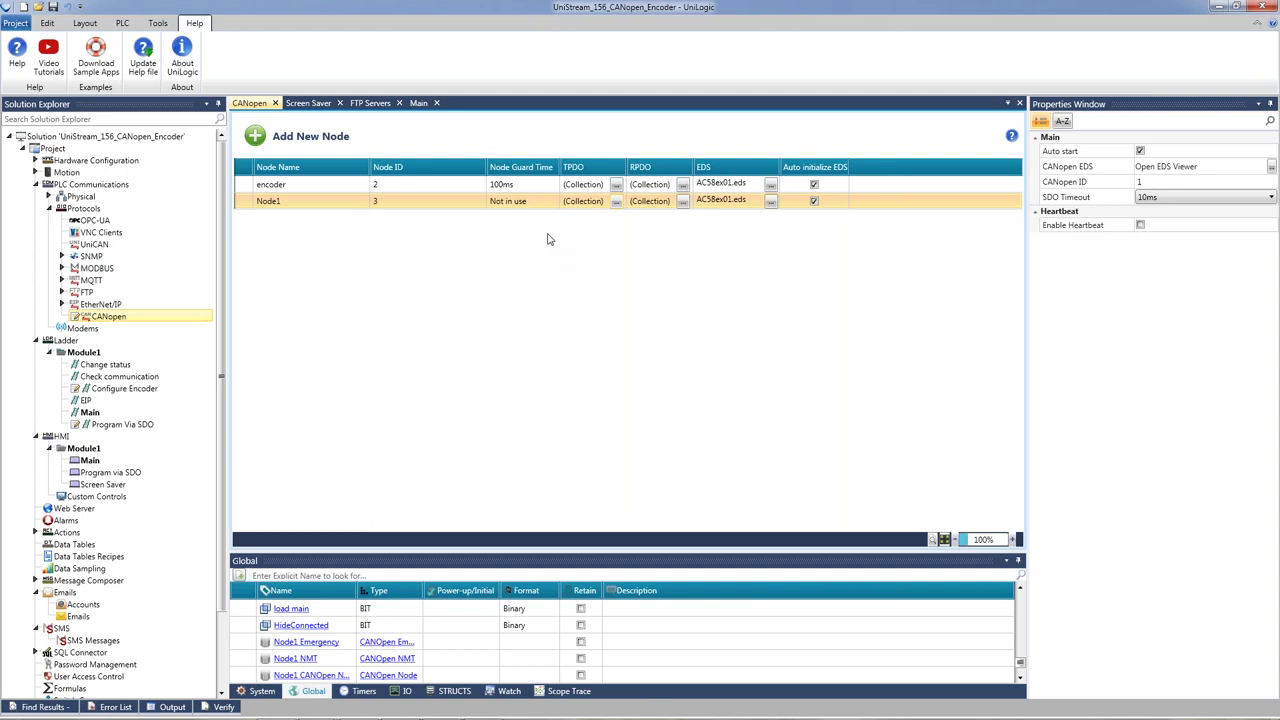
{"action": "mouse_move", "coordinate": [533, 212]}
{"action": "left_click", "coordinate": [551, 200]}
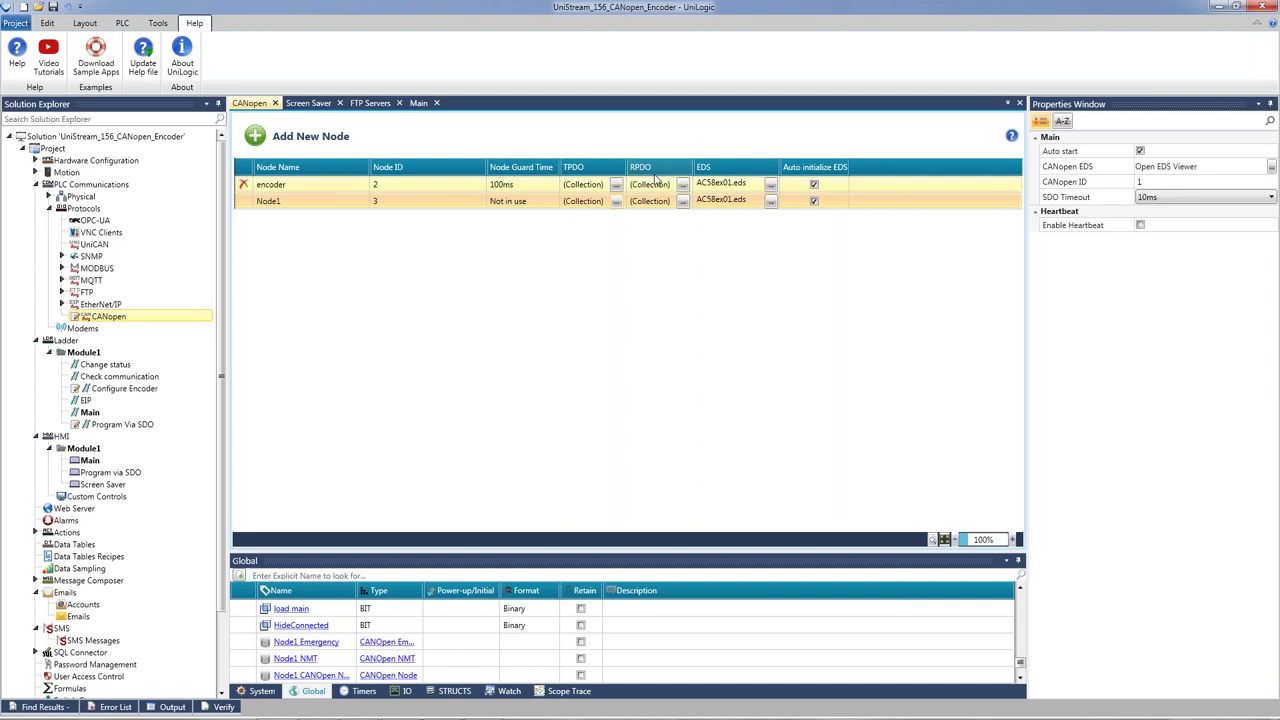
{"action": "left_click", "coordinate": [682, 200]}
{"action": "left_click", "coordinate": [764, 397]}
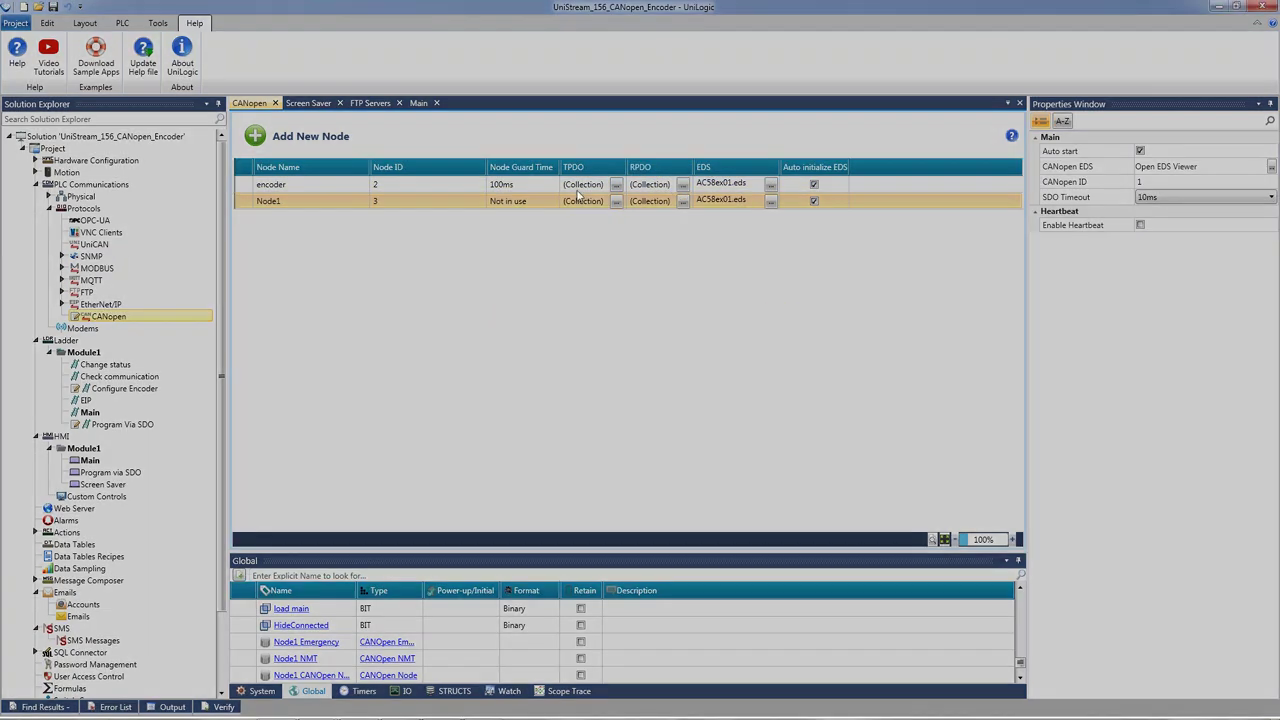
{"action": "left_click", "coordinate": [245, 201]}
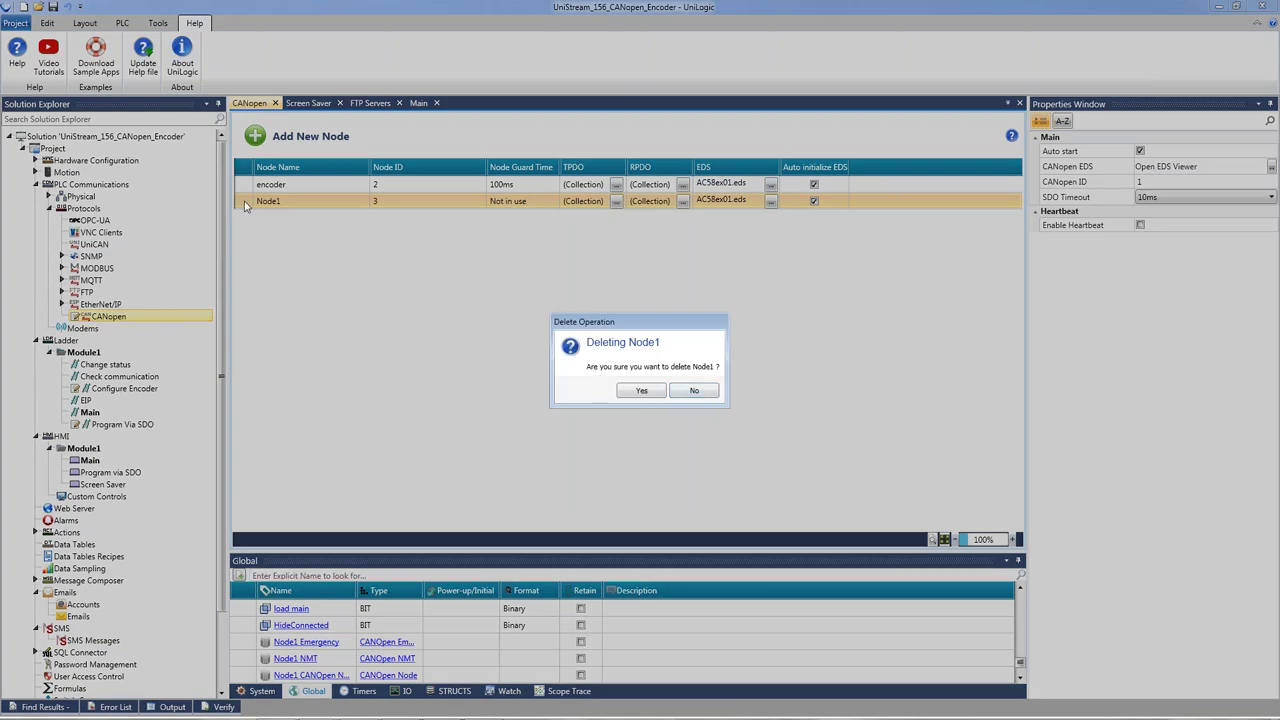
{"action": "left_click", "coordinate": [642, 392]}
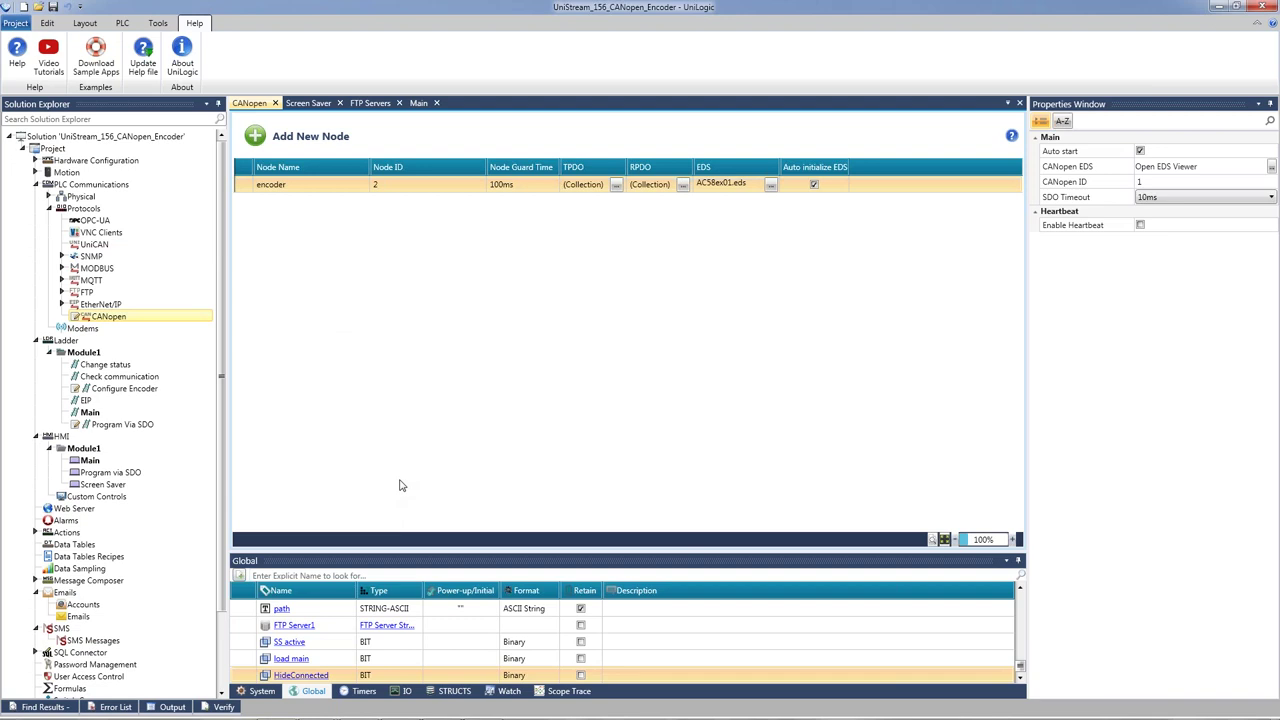
Step: View the encoder node's TPDO collection, filter the global tags by "enc" and show the members of the Encoder 1 struct
{"action": "left_click", "coordinate": [617, 186]}
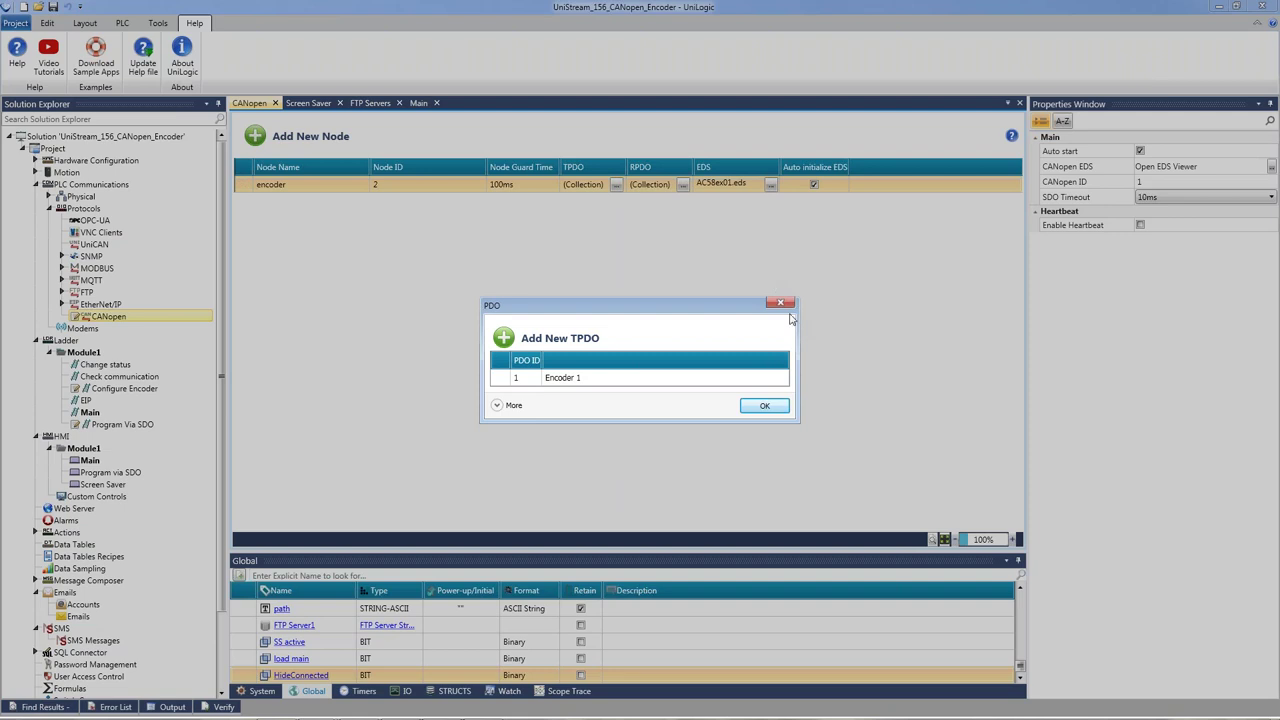
{"action": "left_click", "coordinate": [781, 305]}
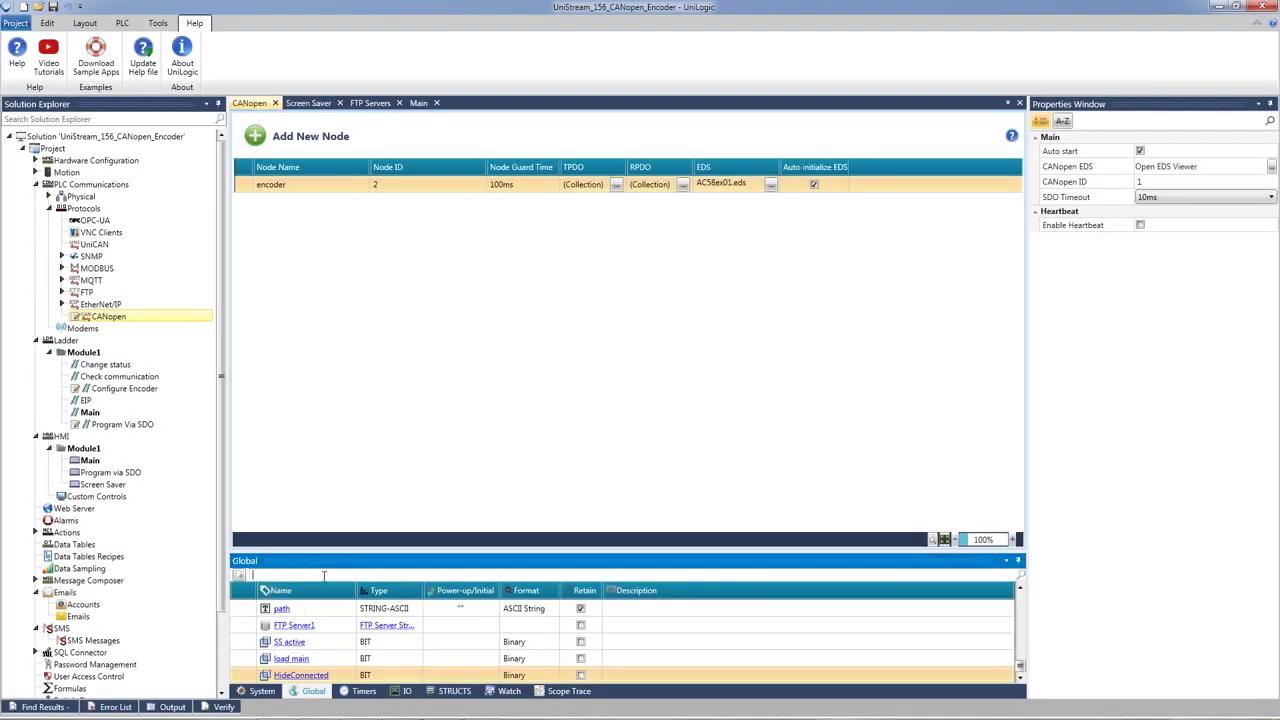
{"action": "type", "text": "enc"}
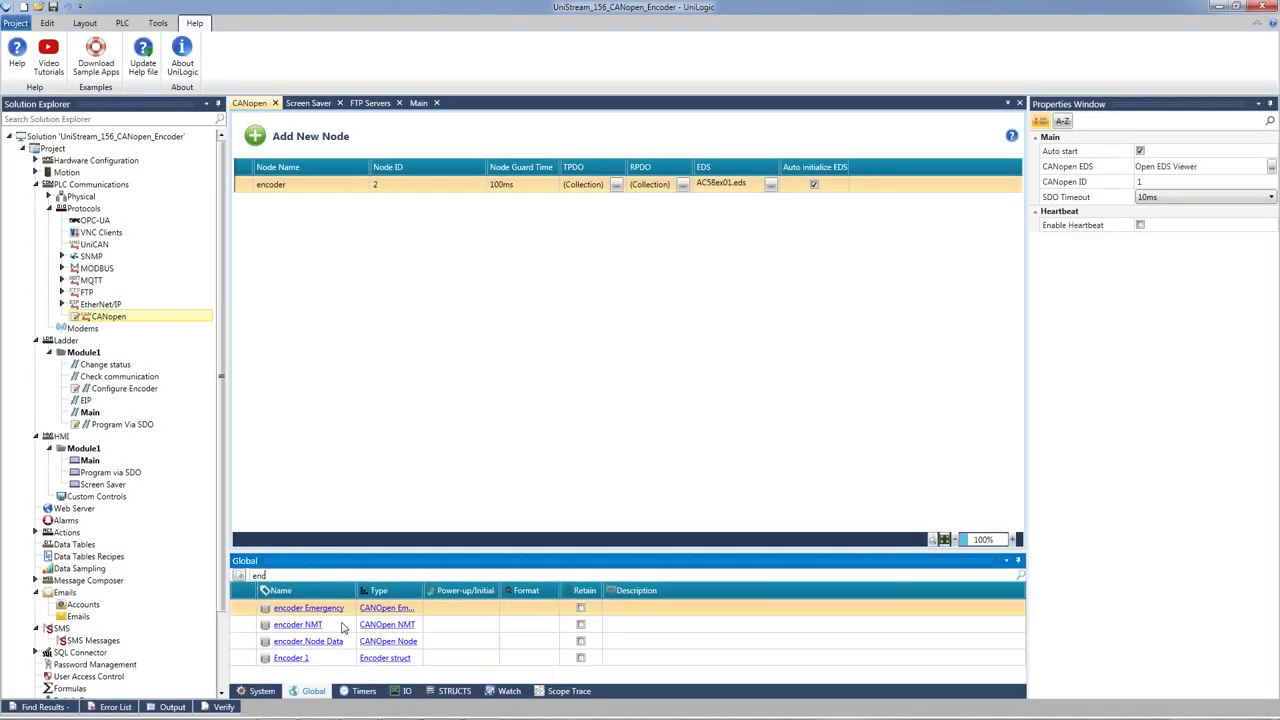
{"action": "left_click", "coordinate": [383, 659]}
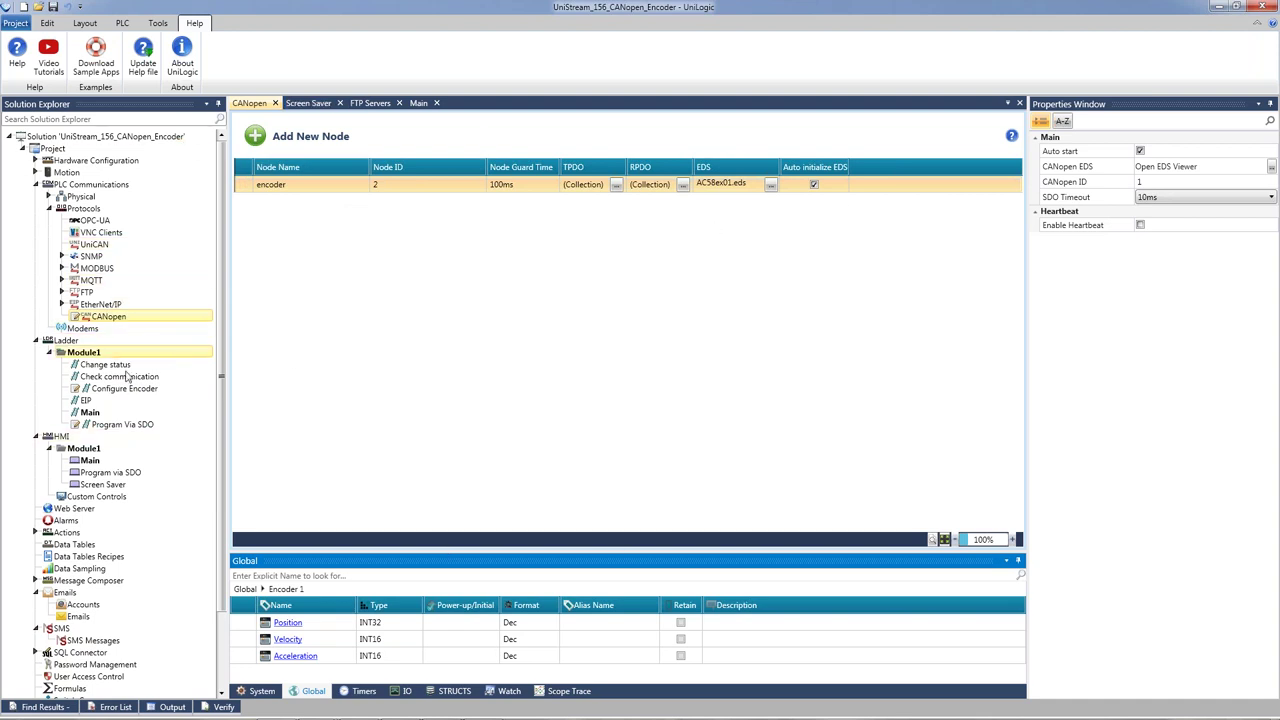
Step: Open the Main ladder function of Module1
{"action": "left_click", "coordinate": [106, 414]}
{"action": "double_click", "coordinate": [106, 414]}
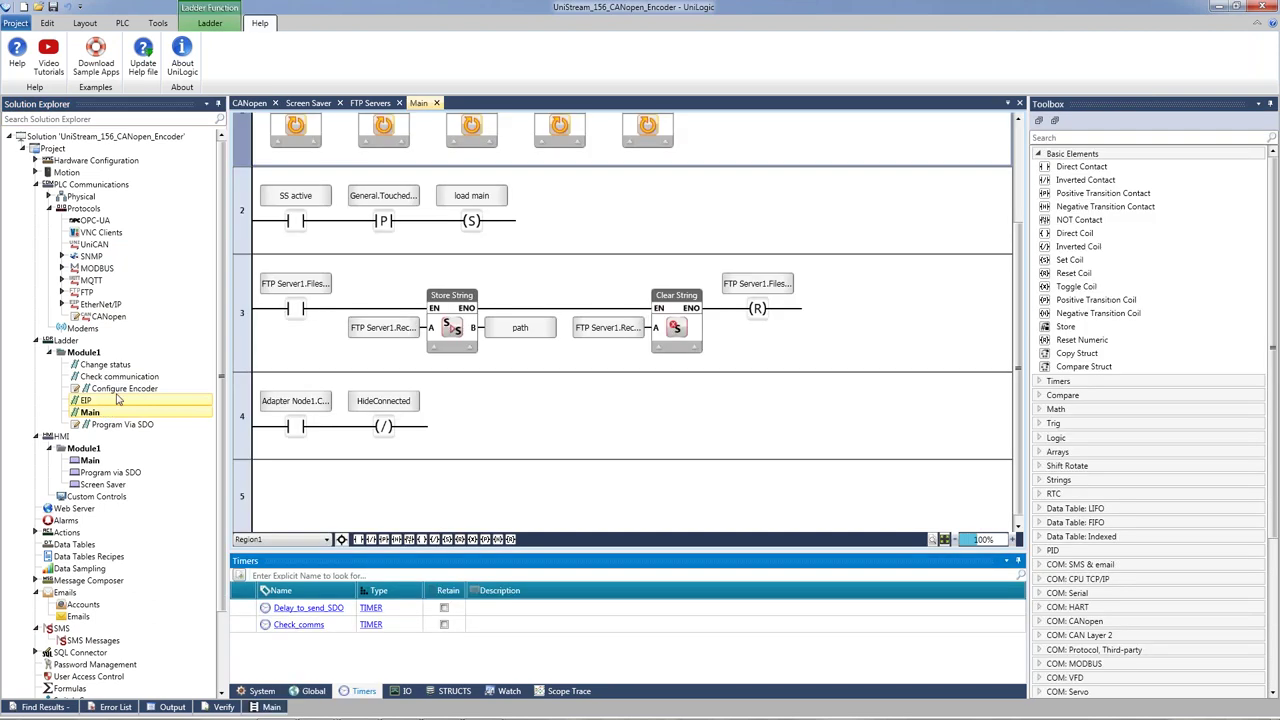
Step: Select the Configure Encoder call in the first rung of Main and open the Configure Encoder ladder function
{"action": "scroll", "coordinate": [316, 270], "scroll_direction": "up", "scroll_amount": 2}
{"action": "left_click", "coordinate": [316, 270]}
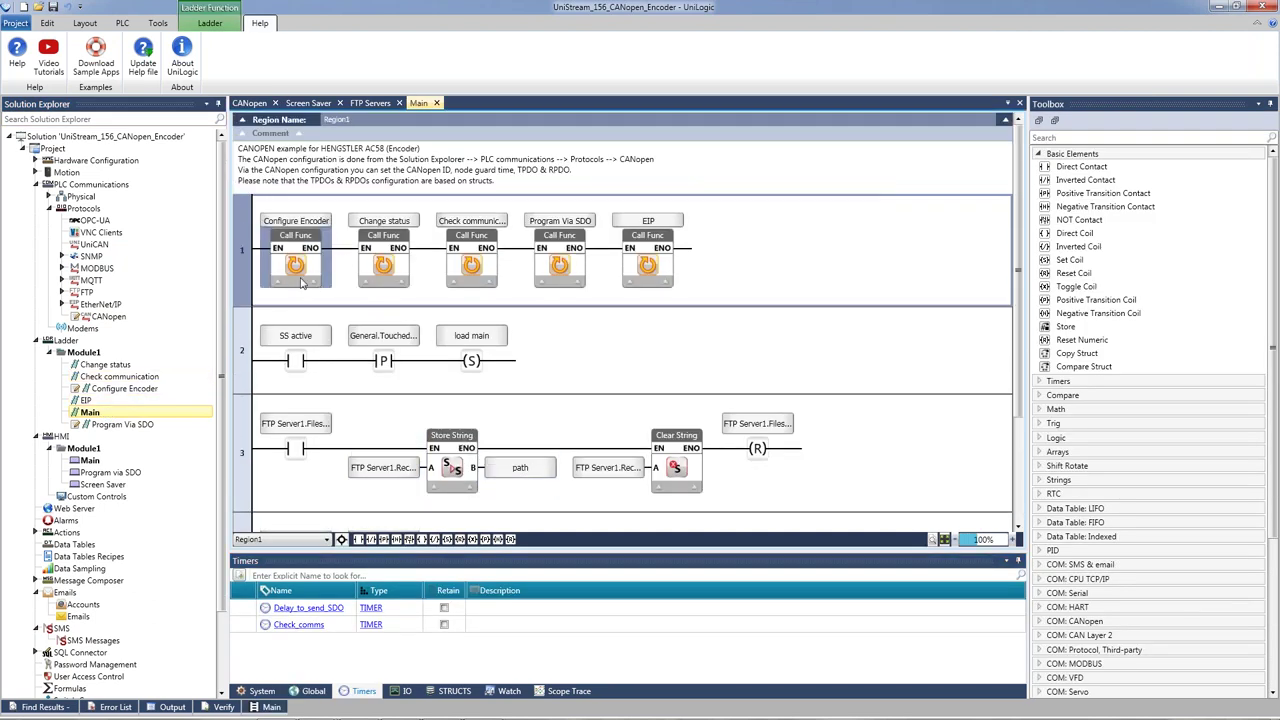
{"action": "left_click", "coordinate": [147, 390]}
{"action": "double_click", "coordinate": [146, 393]}
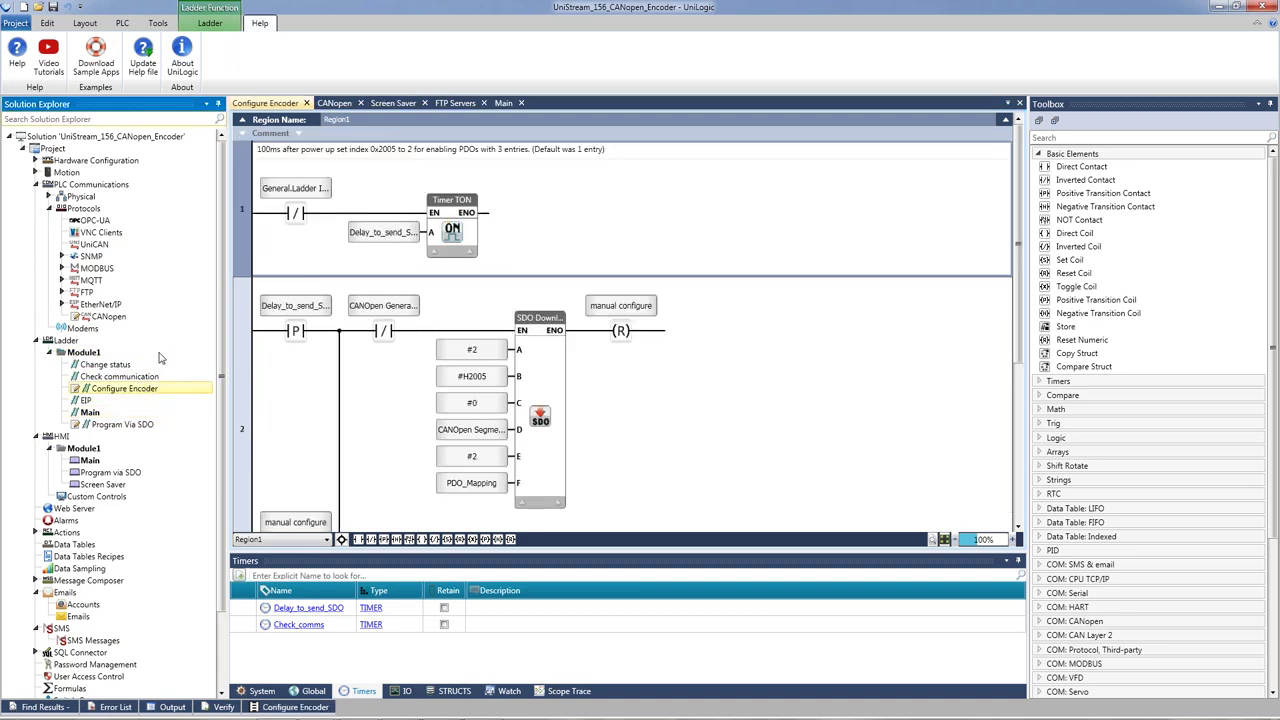
Step: Examine the inverted contact and Timer TON in rung 1 and the SDO Download parameters in rung 2
{"action": "mouse_move", "coordinate": [288, 180]}
{"action": "left_click", "coordinate": [300, 218]}
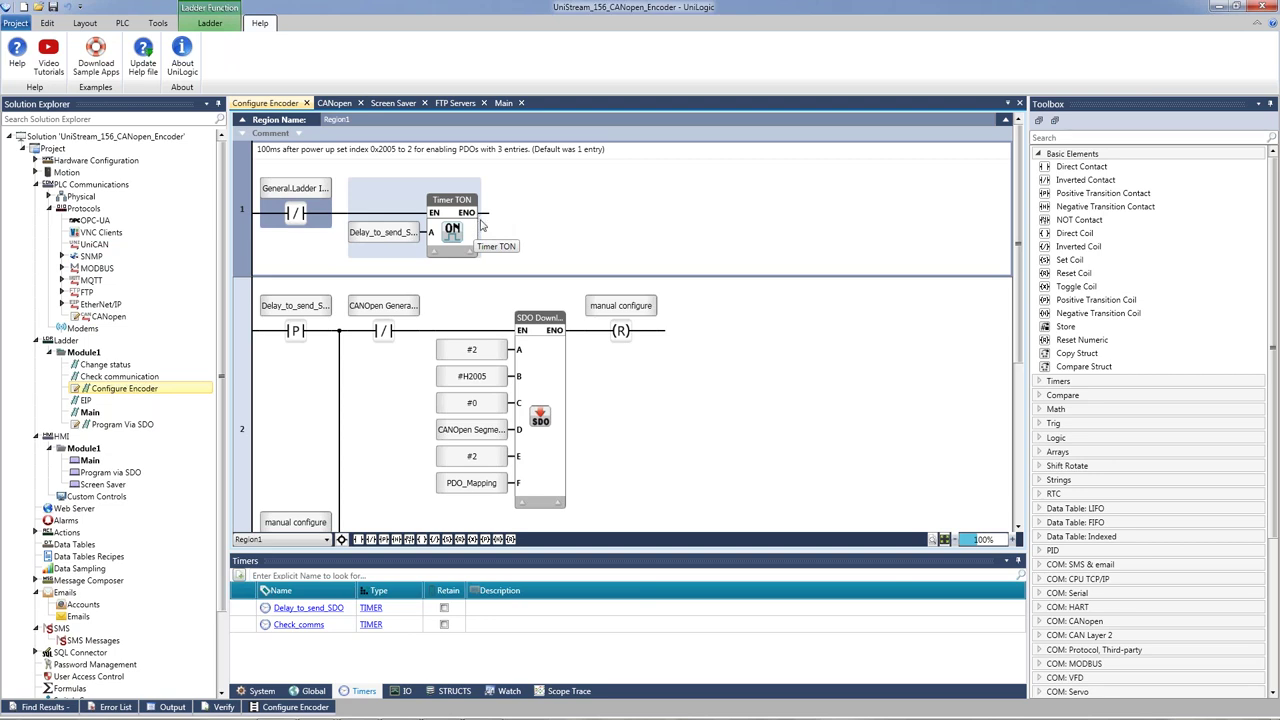
{"action": "scroll", "coordinate": [480, 220], "scroll_direction": "down", "scroll_amount": 2}
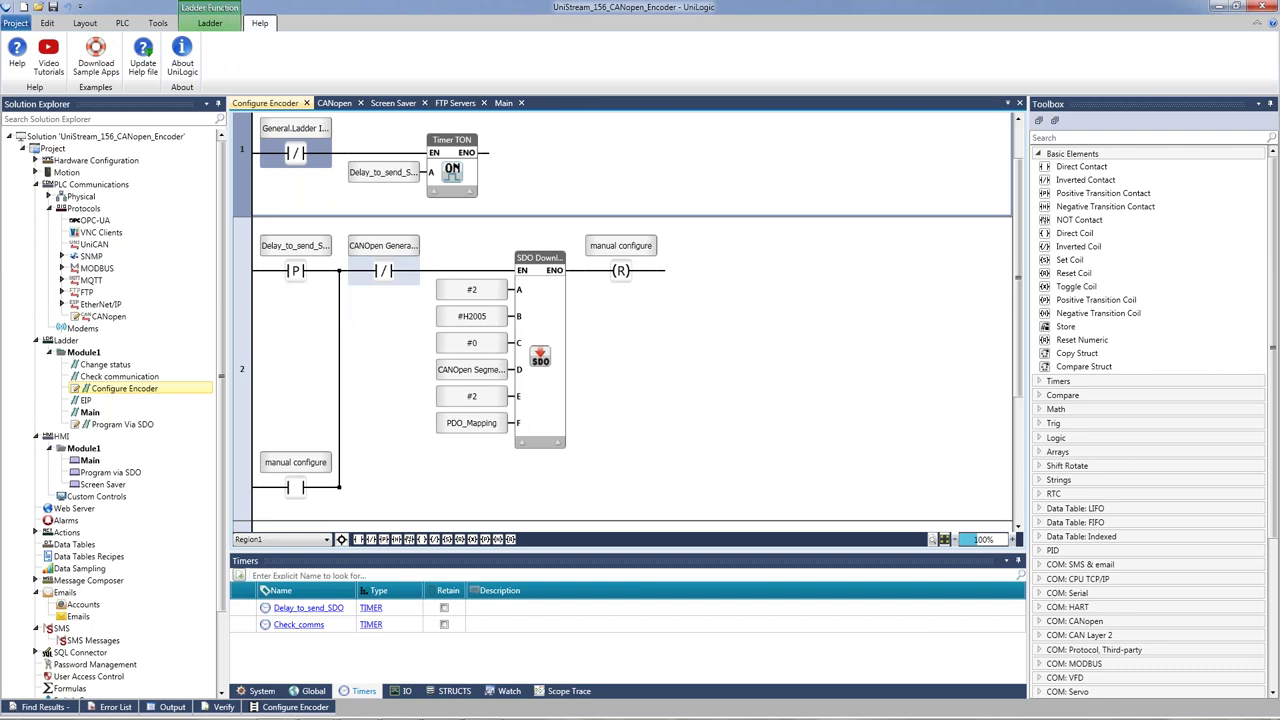
{"action": "mouse_move", "coordinate": [478, 423]}
{"action": "scroll", "coordinate": [466, 135], "scroll_direction": "up", "scroll_amount": 2}
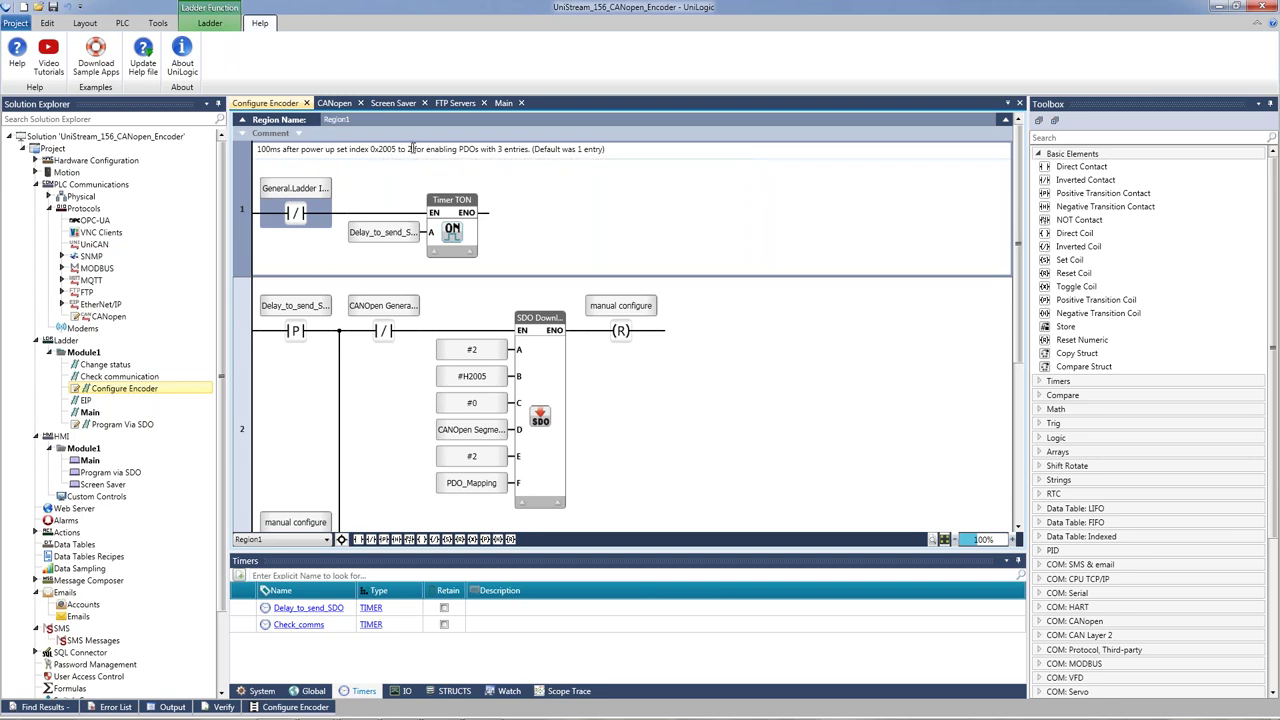
Step: Compare the rung comment about setting index 0x2005 and enabling PDOs with the SDO Download block in rung 2
{"action": "left_click_drag", "start_coordinate": [395, 149], "coordinate": [379, 149]}
{"action": "left_click_drag", "start_coordinate": [460, 149], "coordinate": [526, 152]}
{"action": "scroll", "coordinate": [577, 255], "scroll_direction": "down", "scroll_amount": 1}
{"action": "left_click", "coordinate": [543, 347]}
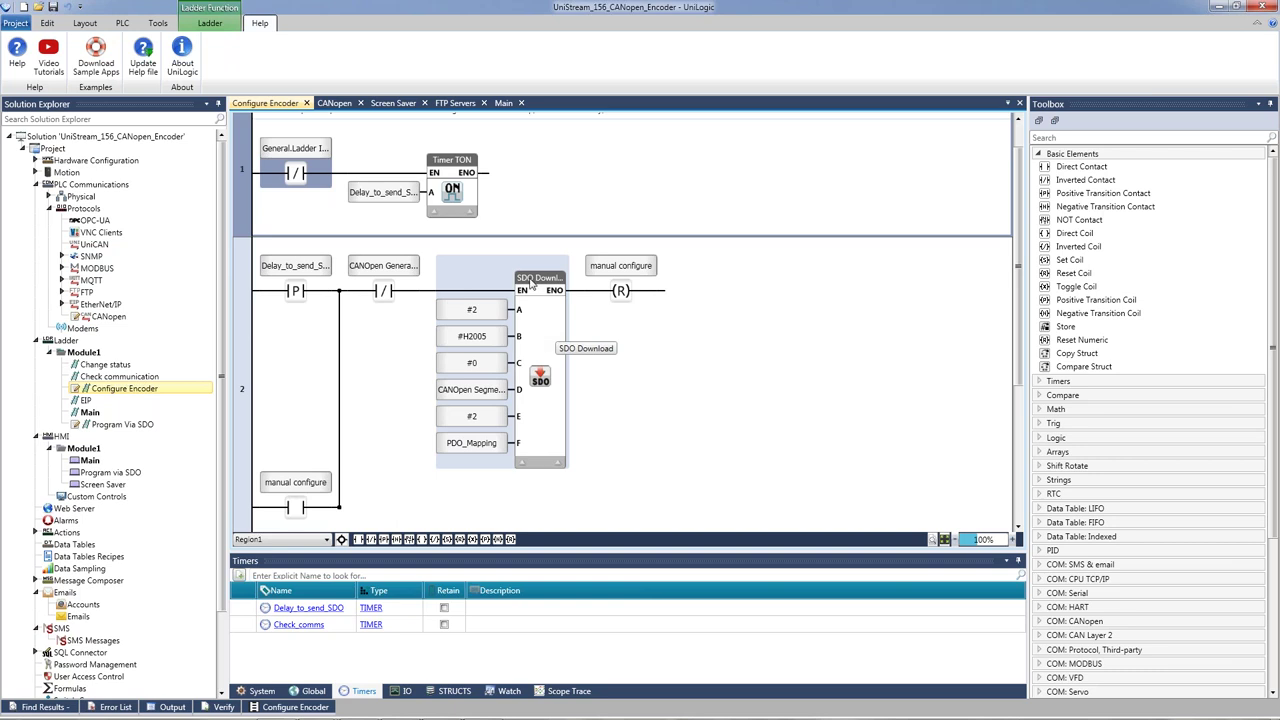
{"action": "left_click", "coordinate": [533, 284]}
{"action": "scroll", "coordinate": [475, 287], "scroll_direction": "up", "scroll_amount": 1}
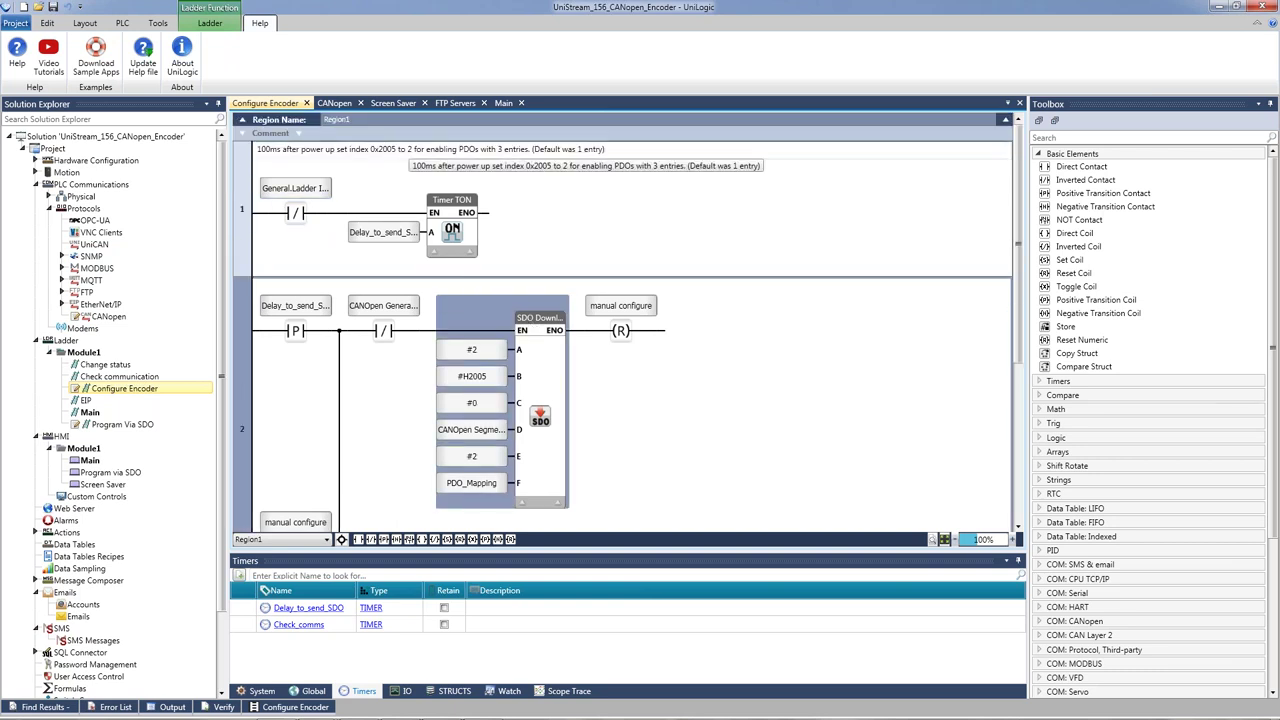
{"action": "scroll", "coordinate": [536, 352], "scroll_direction": "down", "scroll_amount": 3}
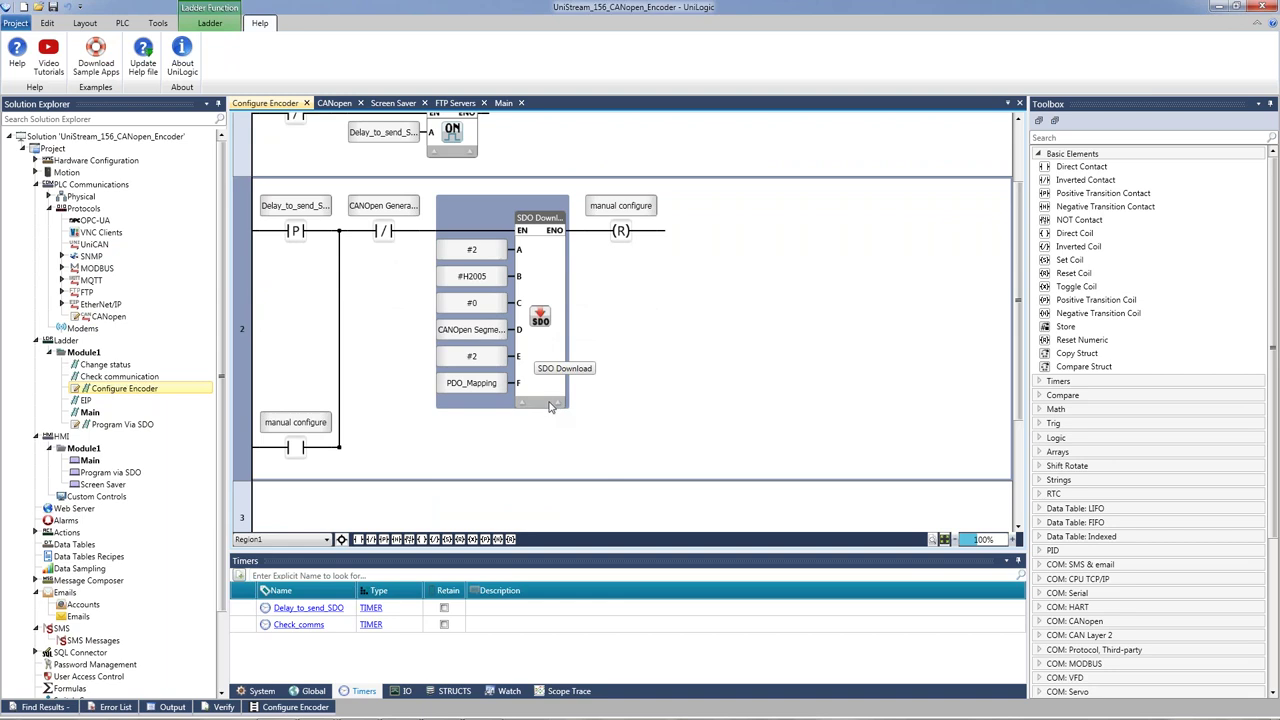
{"action": "scroll", "coordinate": [552, 405], "scroll_direction": "up", "scroll_amount": 3}
Step: Return to the Main ladder, then open the Change status function and examine its start, stop and pre-operational NMT command rungs
{"action": "double_click", "coordinate": [90, 412]}
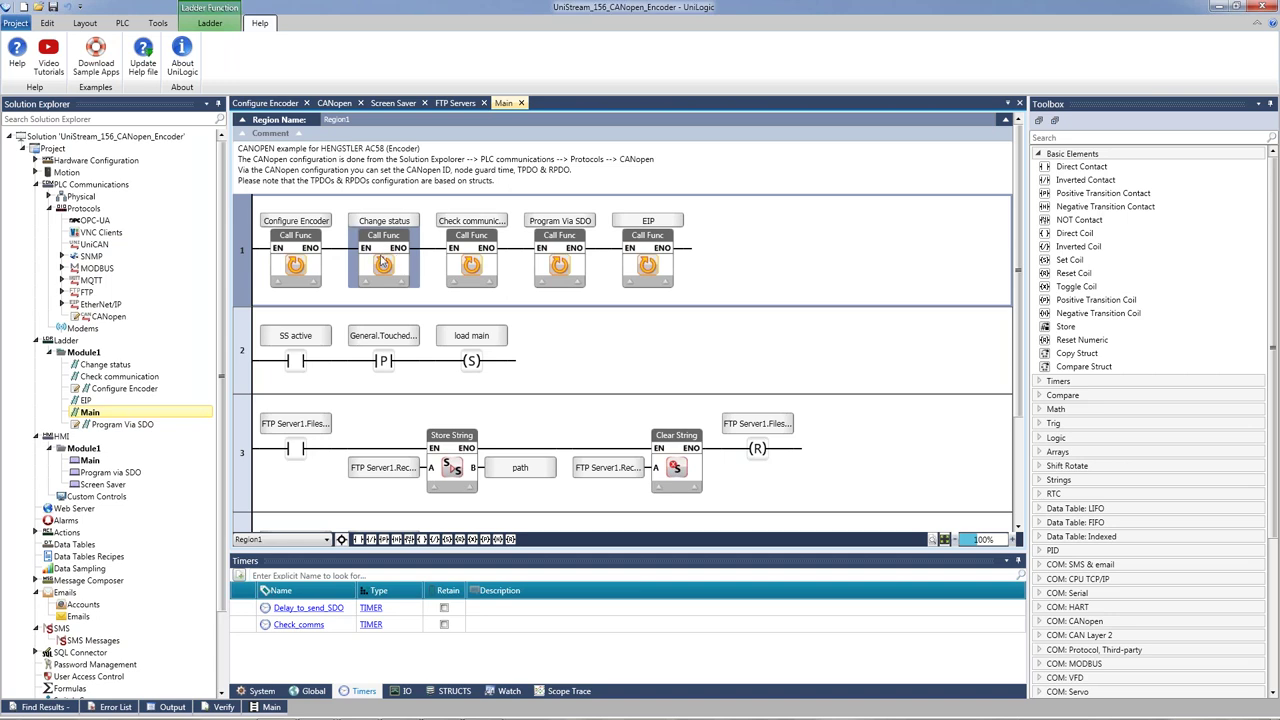
{"action": "left_click", "coordinate": [118, 366]}
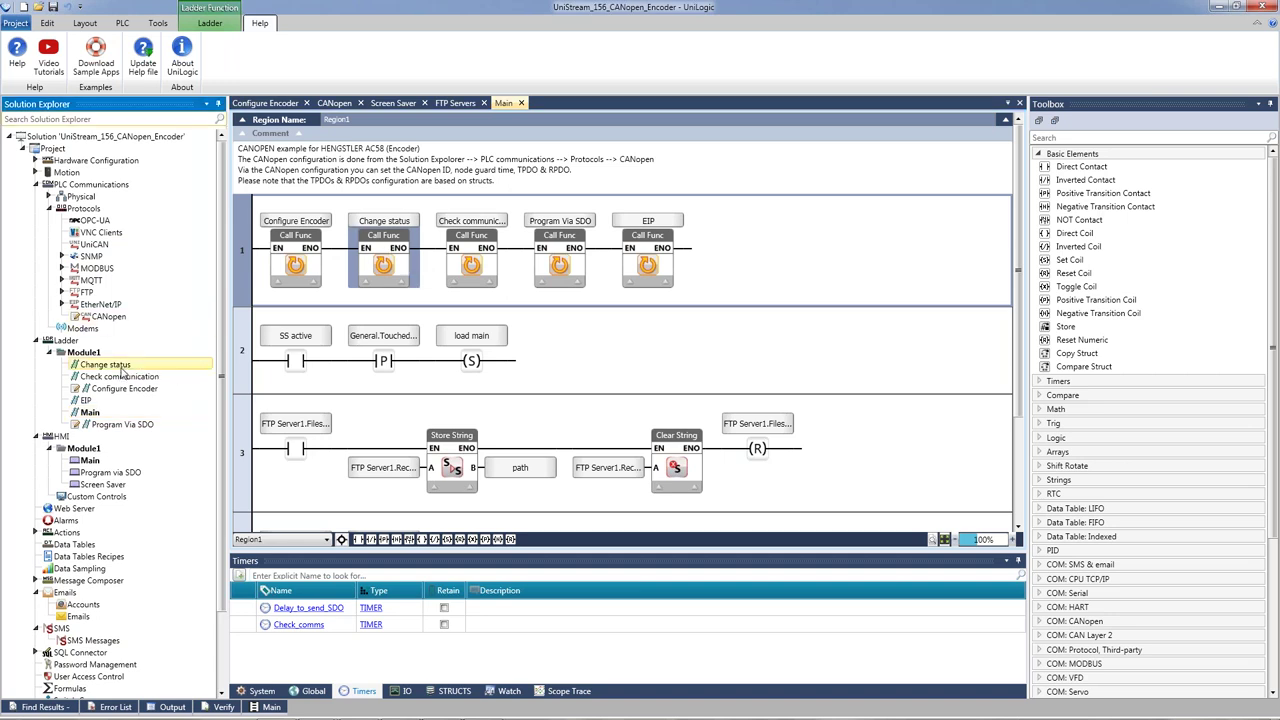
{"action": "double_click", "coordinate": [119, 367]}
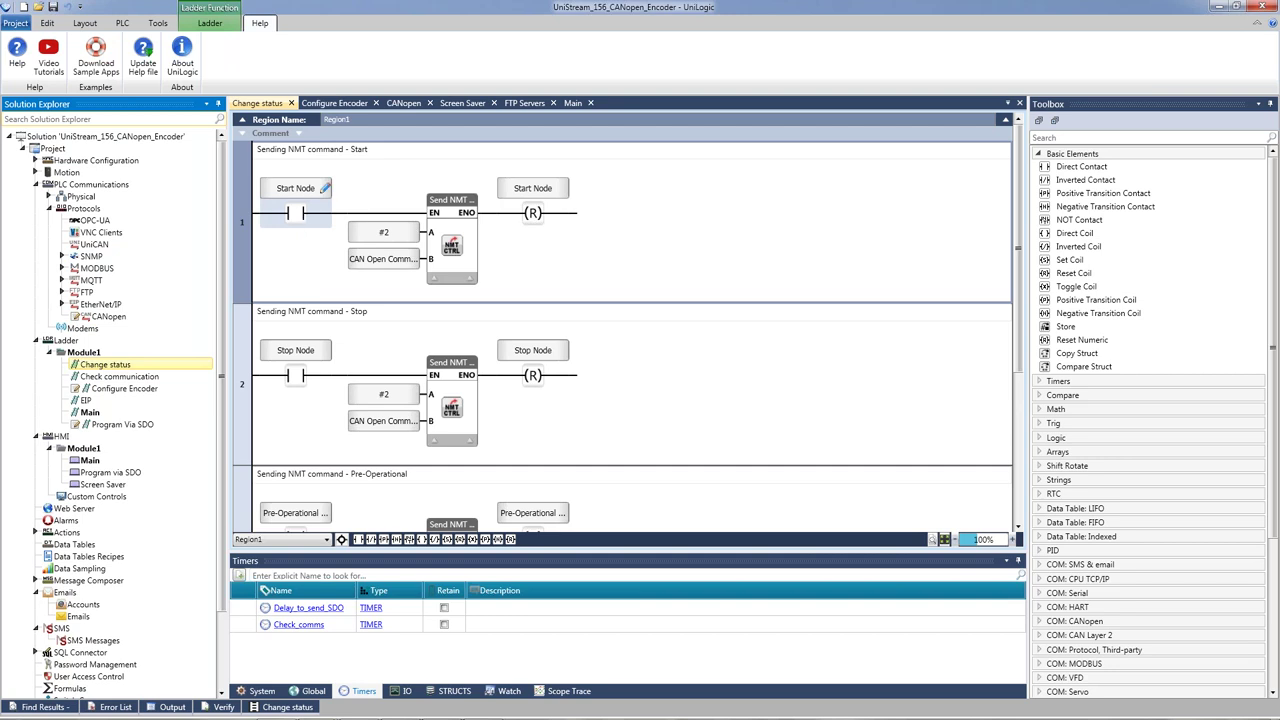
{"action": "scroll", "coordinate": [310, 400], "scroll_direction": "down", "scroll_amount": 2}
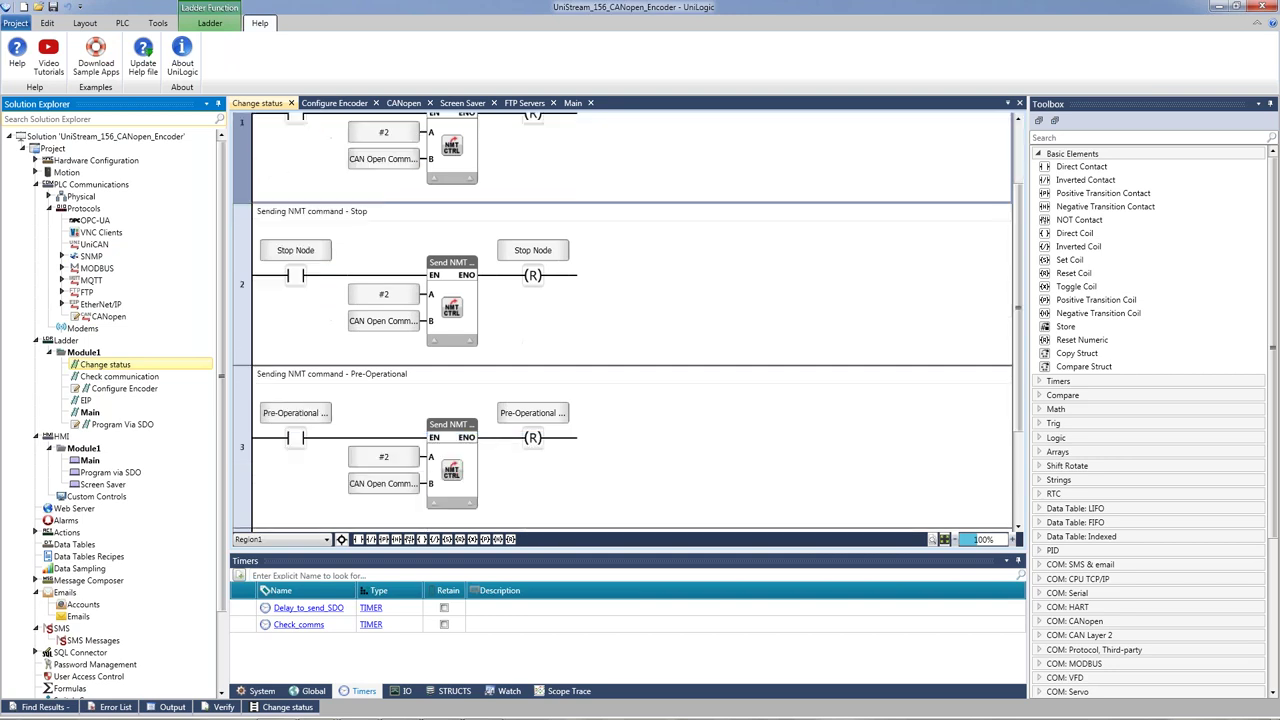
{"action": "scroll", "coordinate": [295, 425], "scroll_direction": "down", "scroll_amount": 1}
{"action": "scroll", "coordinate": [305, 348], "scroll_direction": "up", "scroll_amount": 3}
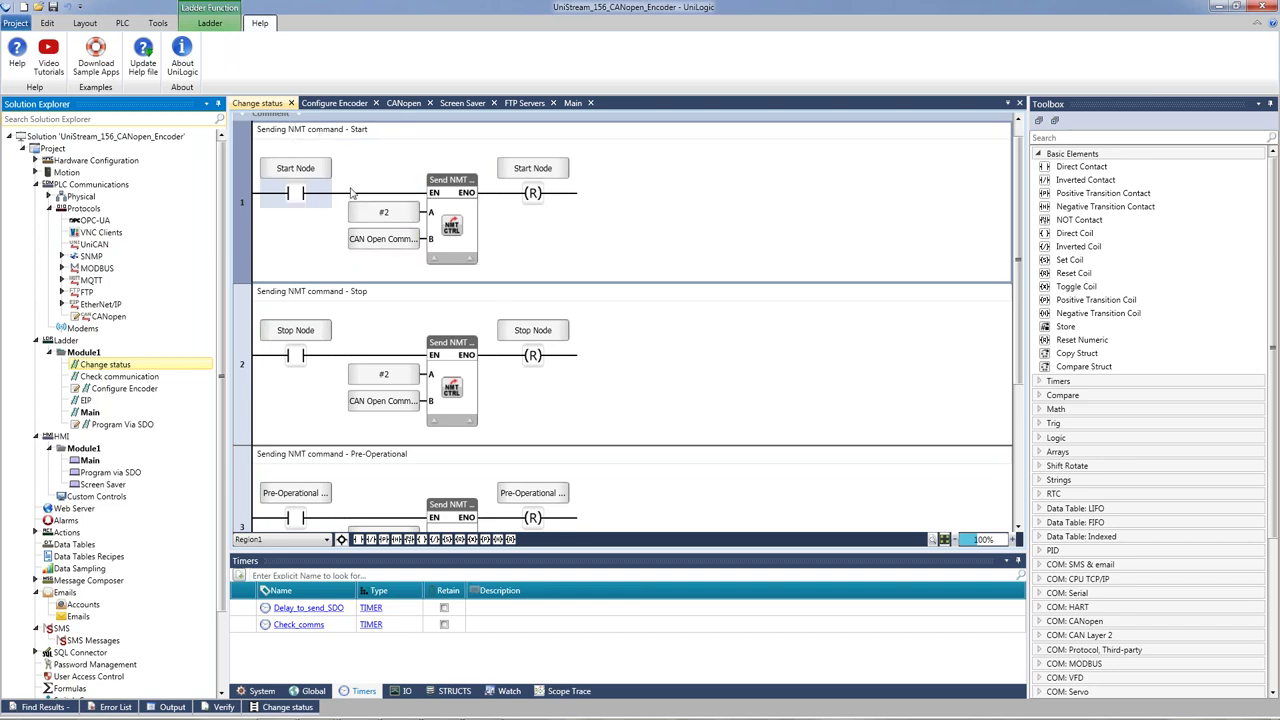
{"action": "scroll", "coordinate": [516, 271], "scroll_direction": "down", "scroll_amount": 1}
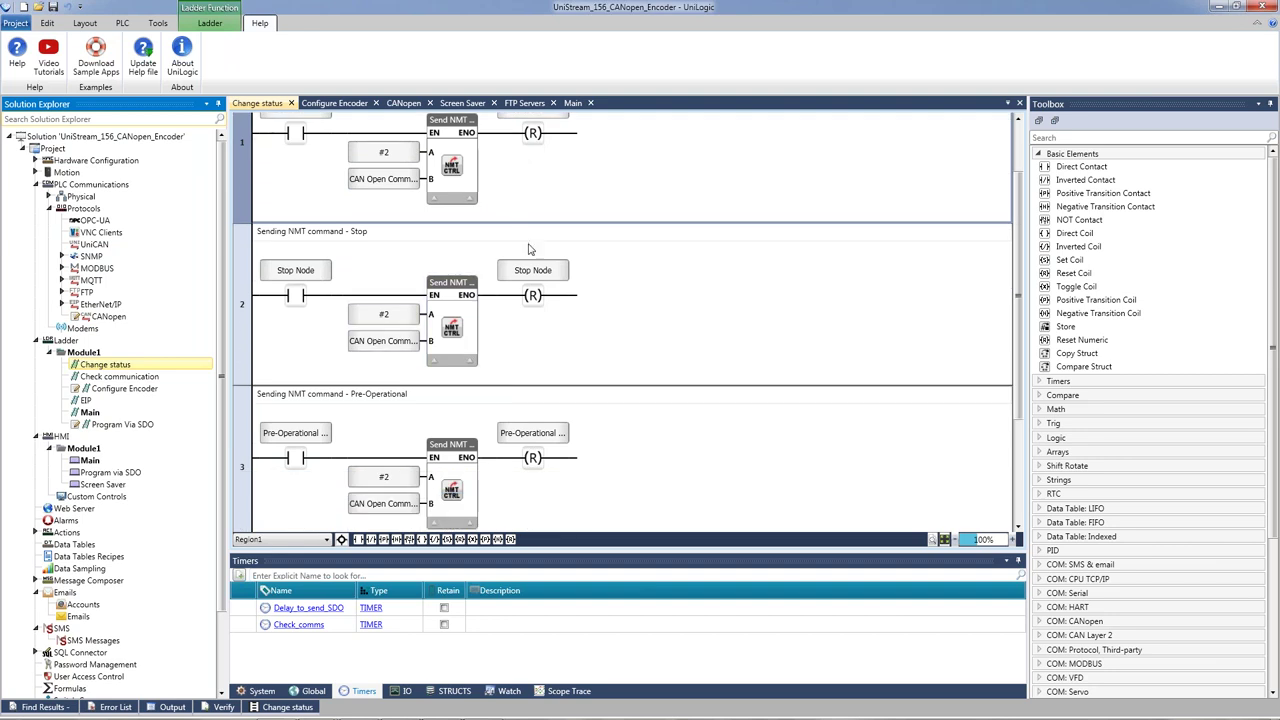
{"action": "scroll", "coordinate": [470, 450], "scroll_direction": "down", "scroll_amount": 1}
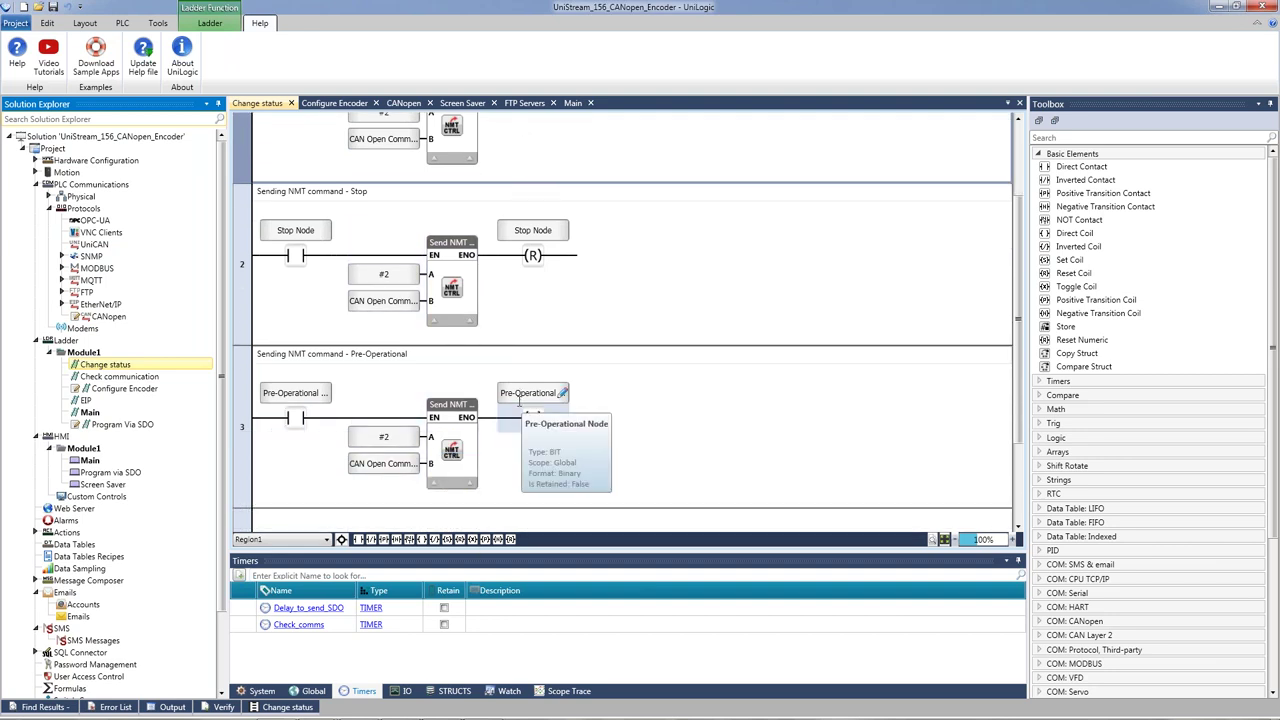
Step: Return to Main, then open the Check communication function and inspect the Check_comms timer in rung 2
{"action": "left_click", "coordinate": [105, 418]}
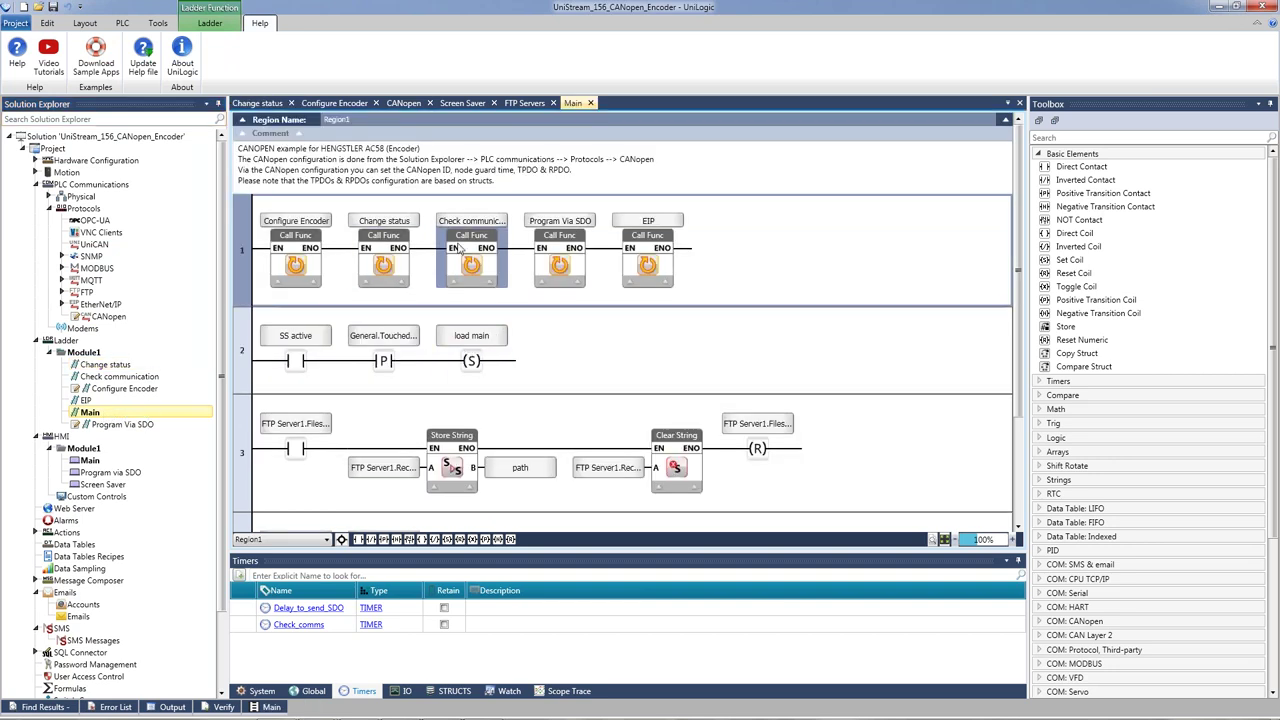
{"action": "left_click", "coordinate": [160, 377]}
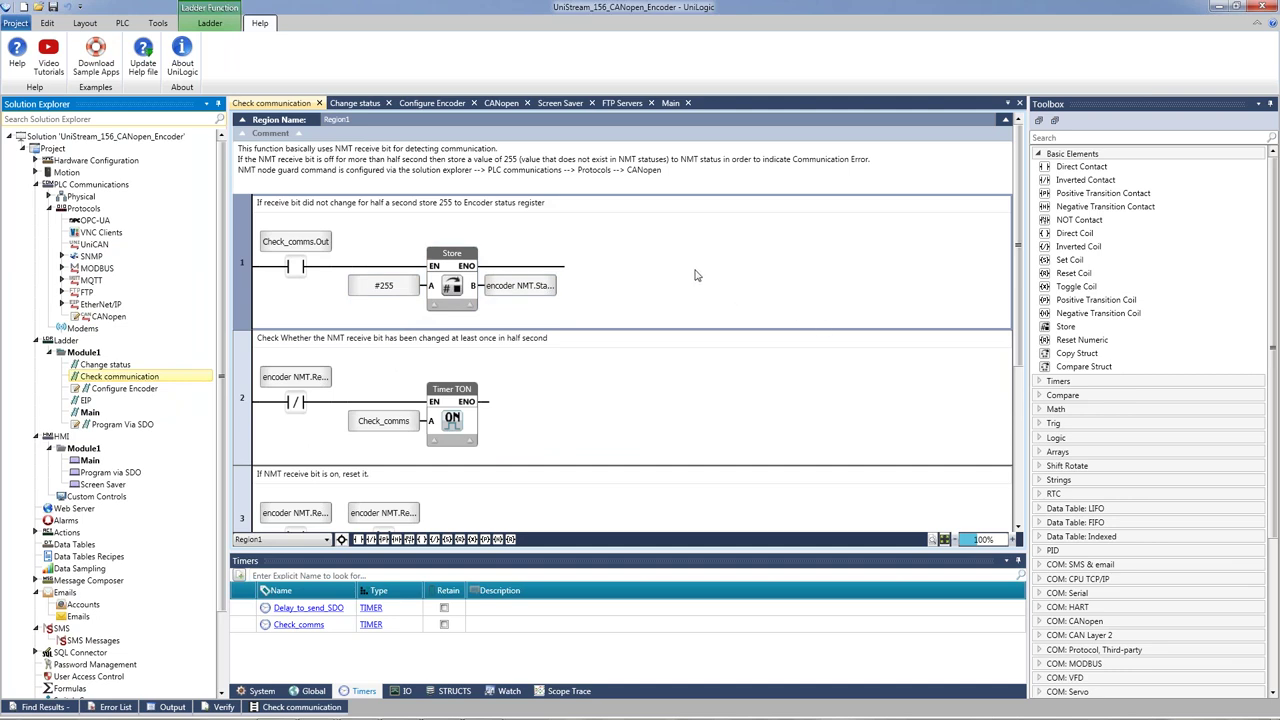
{"action": "scroll", "coordinate": [340, 312], "scroll_direction": "down", "scroll_amount": 3}
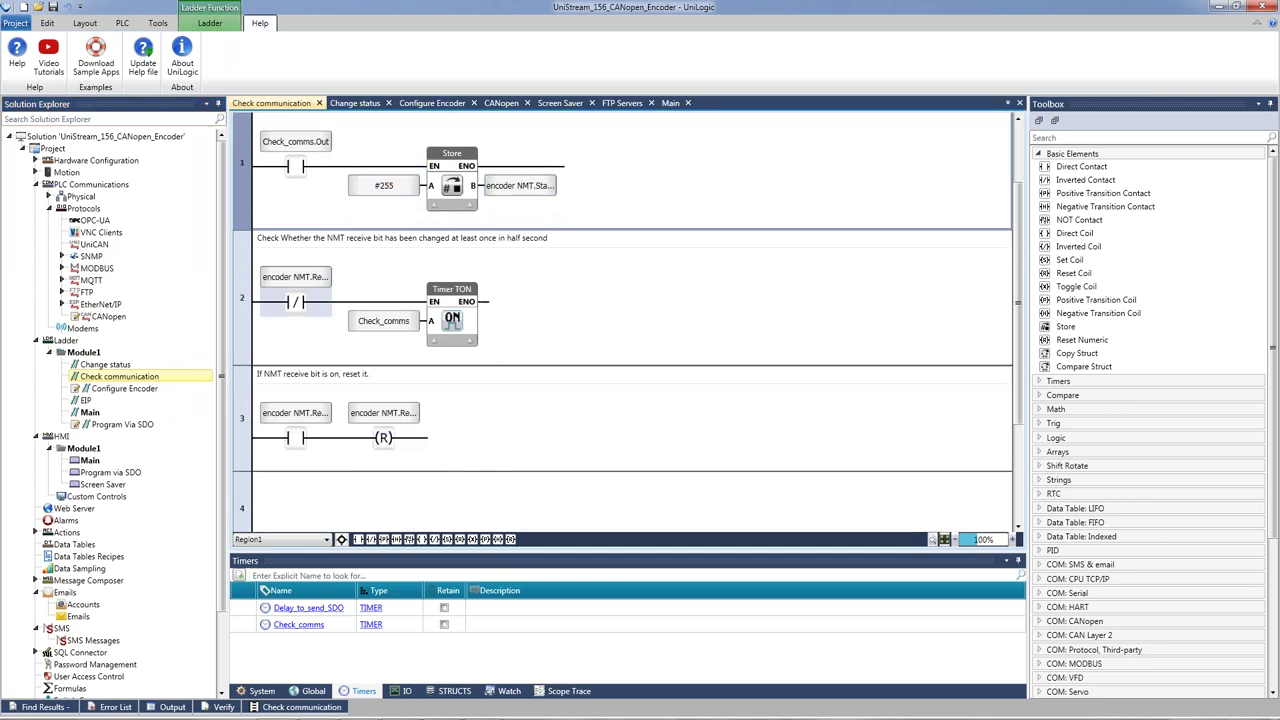
{"action": "scroll", "coordinate": [293, 207], "scroll_direction": "down", "scroll_amount": 2}
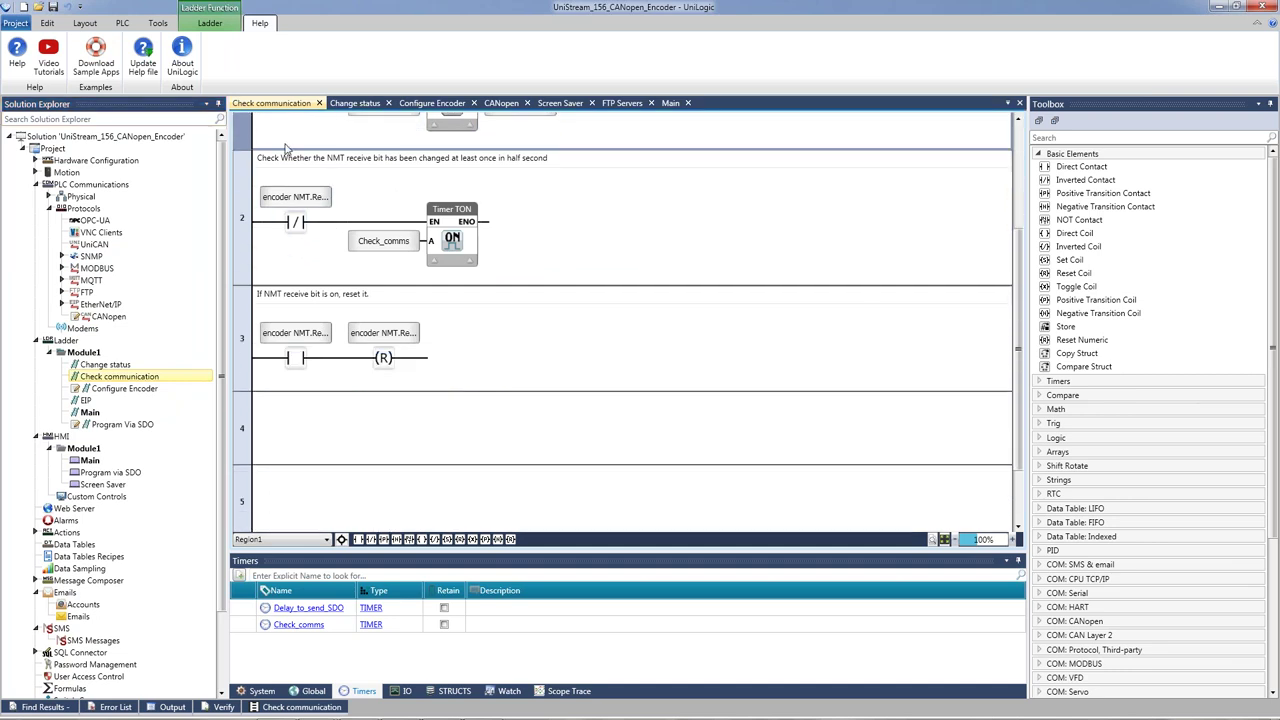
{"action": "mouse_move", "coordinate": [293, 199]}
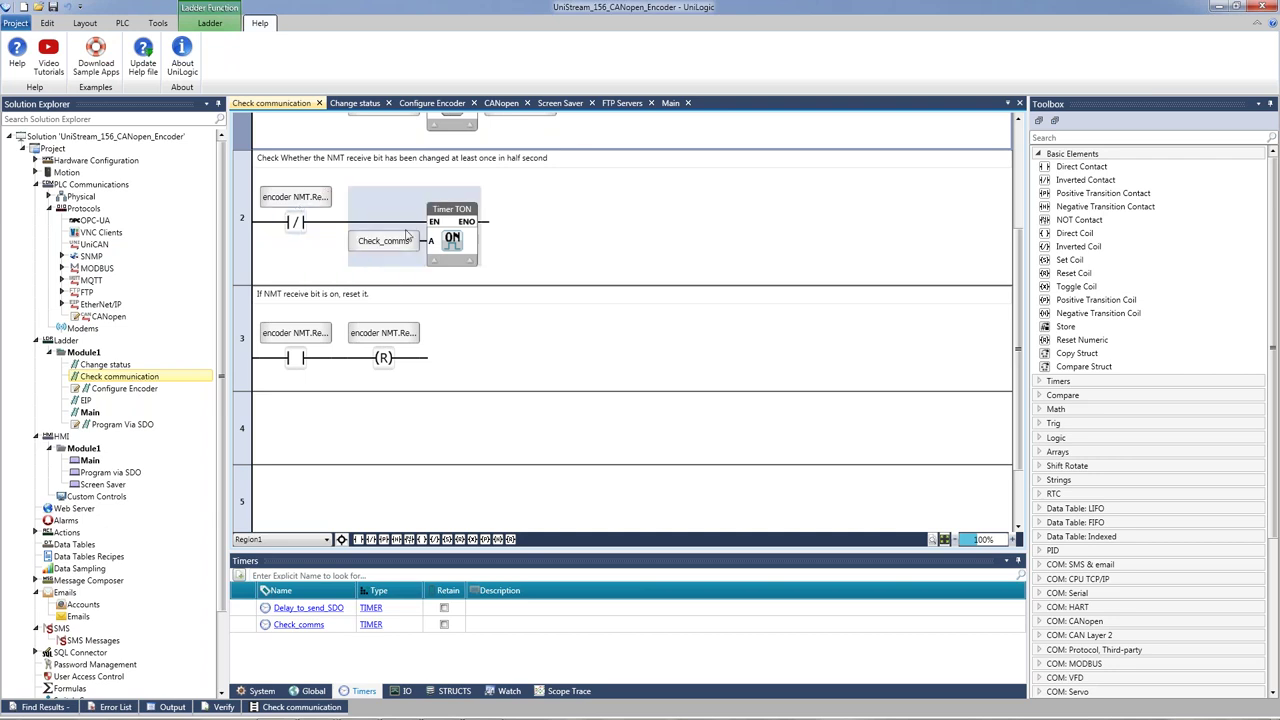
{"action": "mouse_move", "coordinate": [391, 246]}
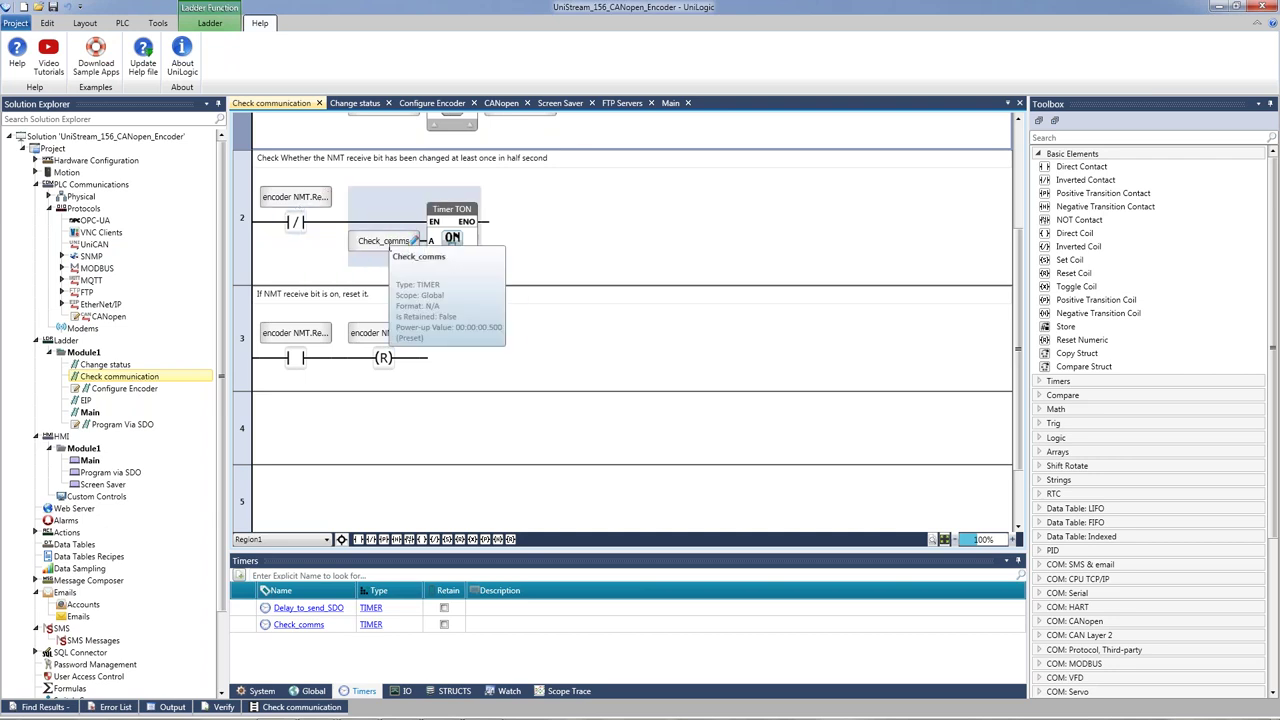
Step: Inspect rung 2's inverted receive-bit contact and rung 1's Store block that writes #255 to encoder NMT.Status
{"action": "scroll", "coordinate": [329, 250], "scroll_direction": "up", "scroll_amount": 1}
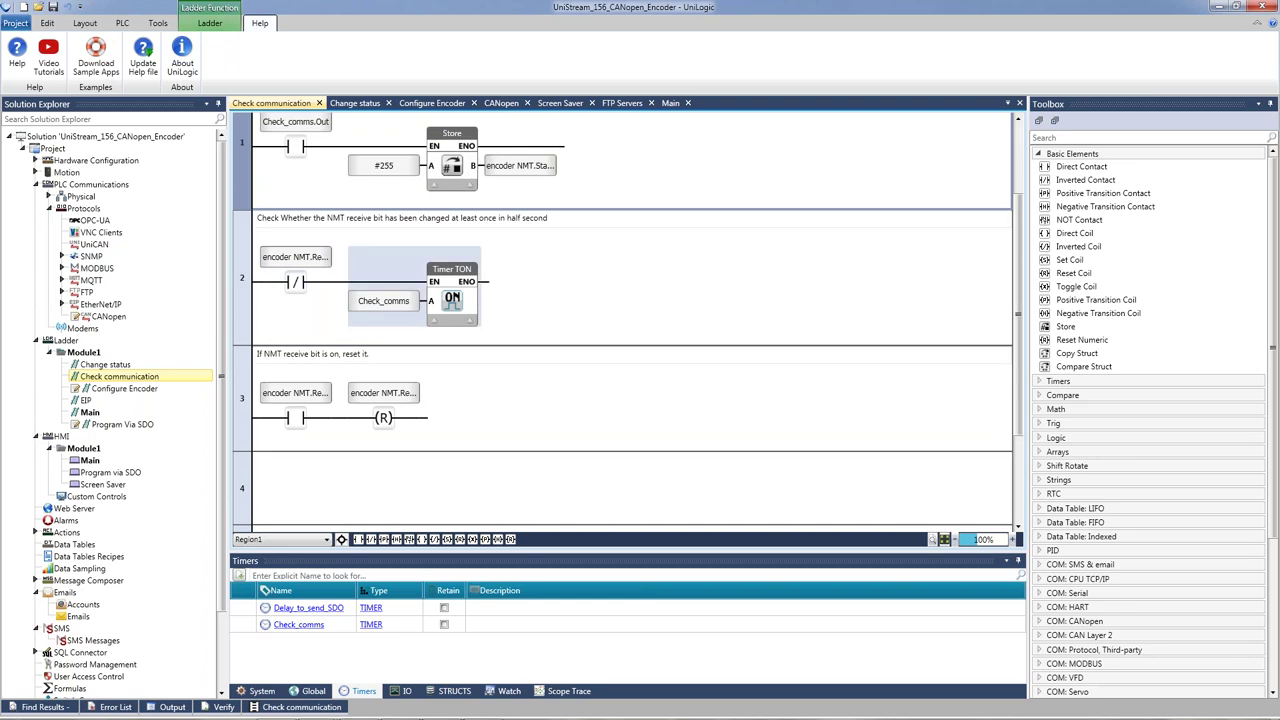
{"action": "scroll", "coordinate": [455, 302], "scroll_direction": "up", "scroll_amount": 1}
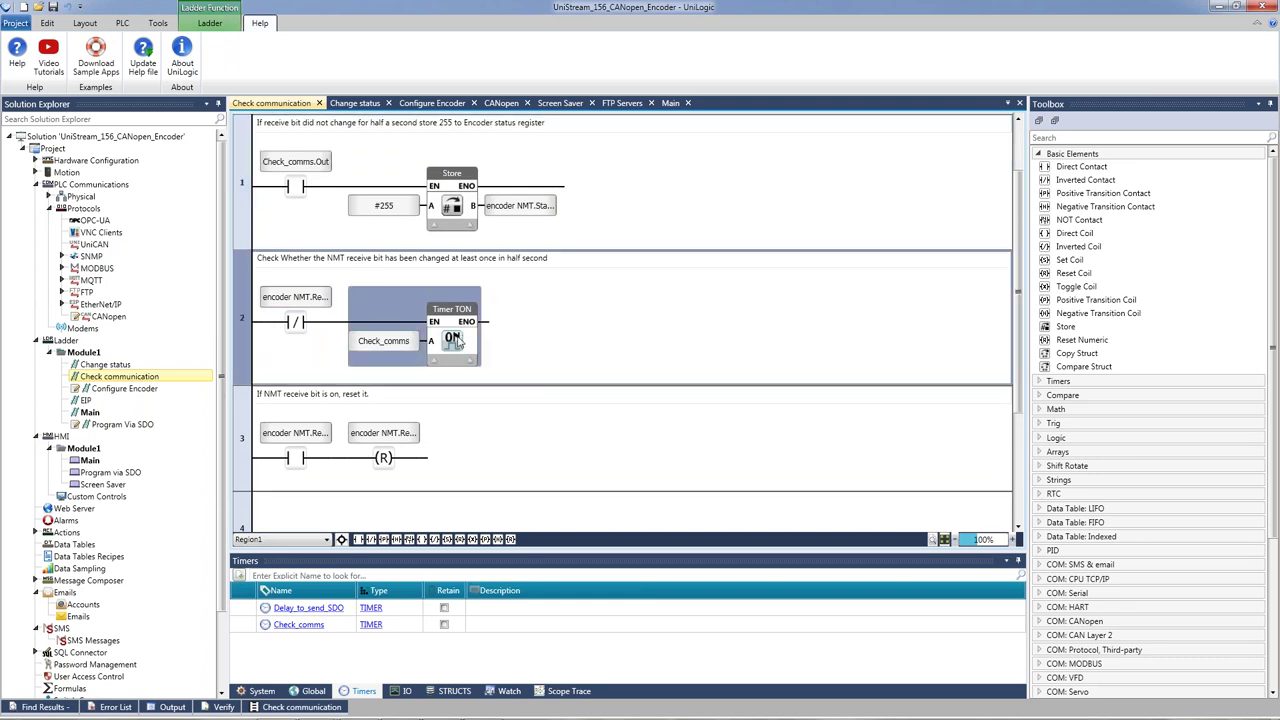
{"action": "left_click", "coordinate": [295, 320]}
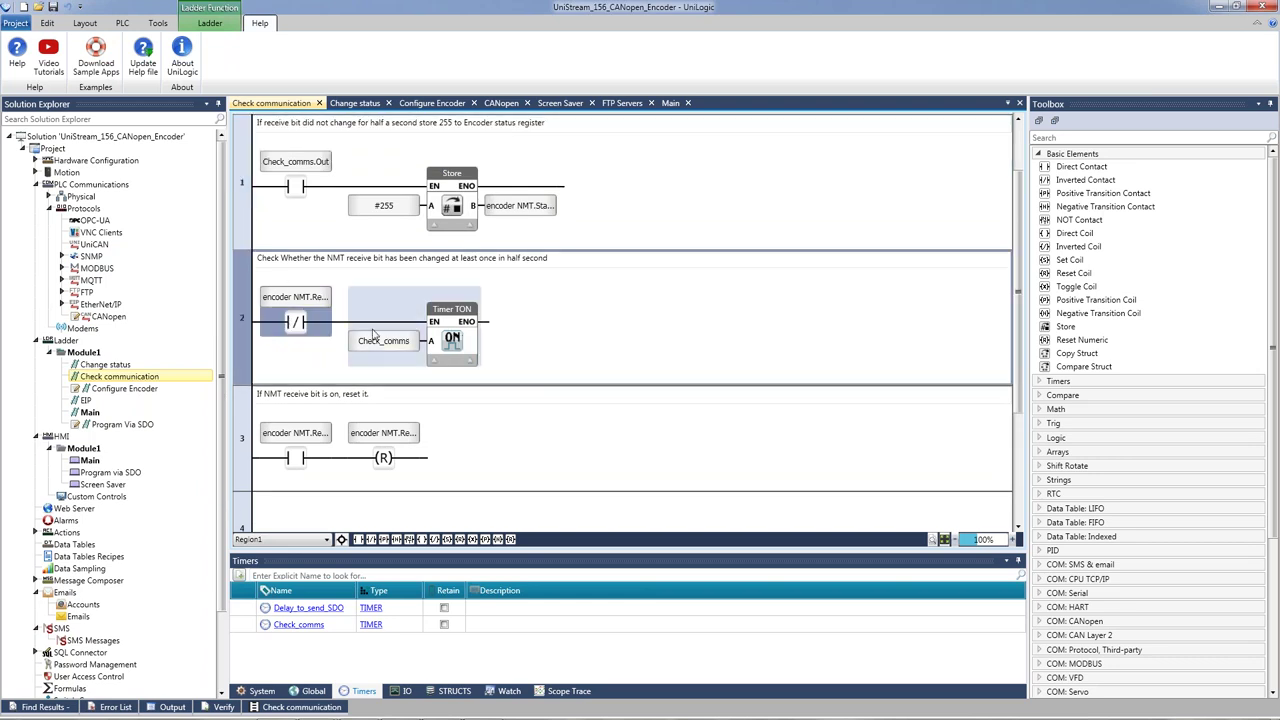
{"action": "mouse_move", "coordinate": [395, 345]}
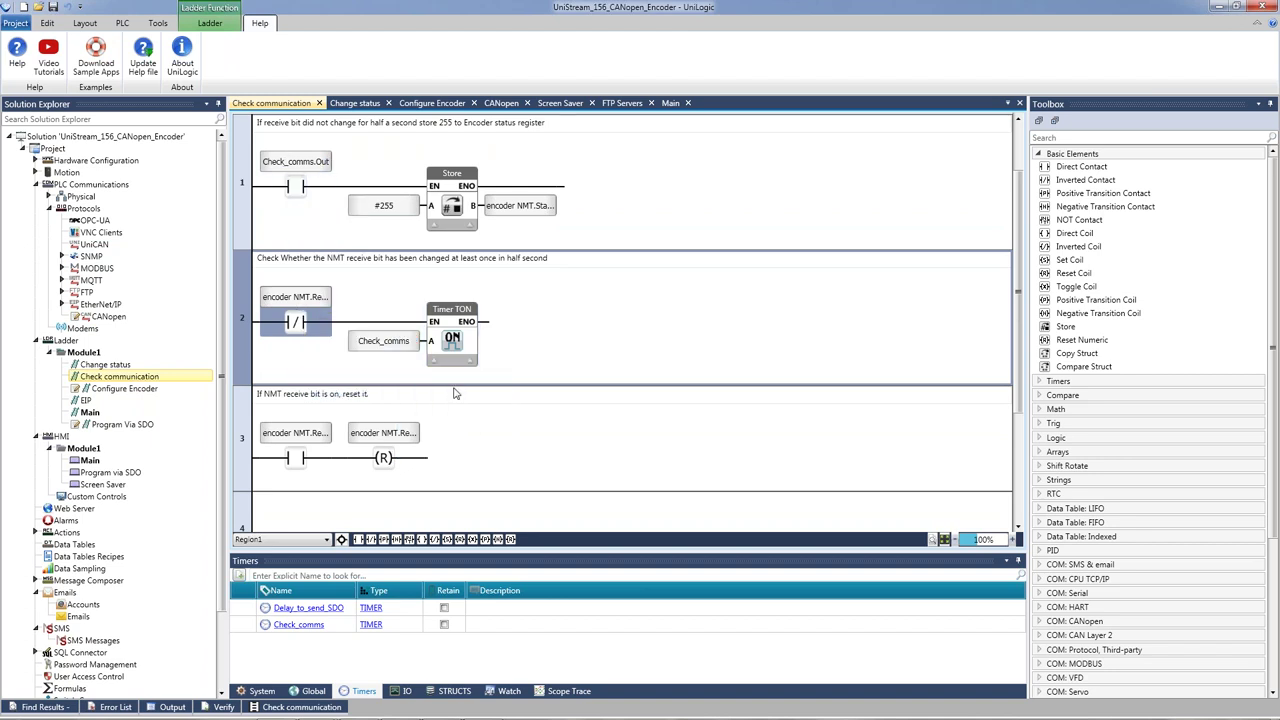
{"action": "left_click", "coordinate": [316, 178]}
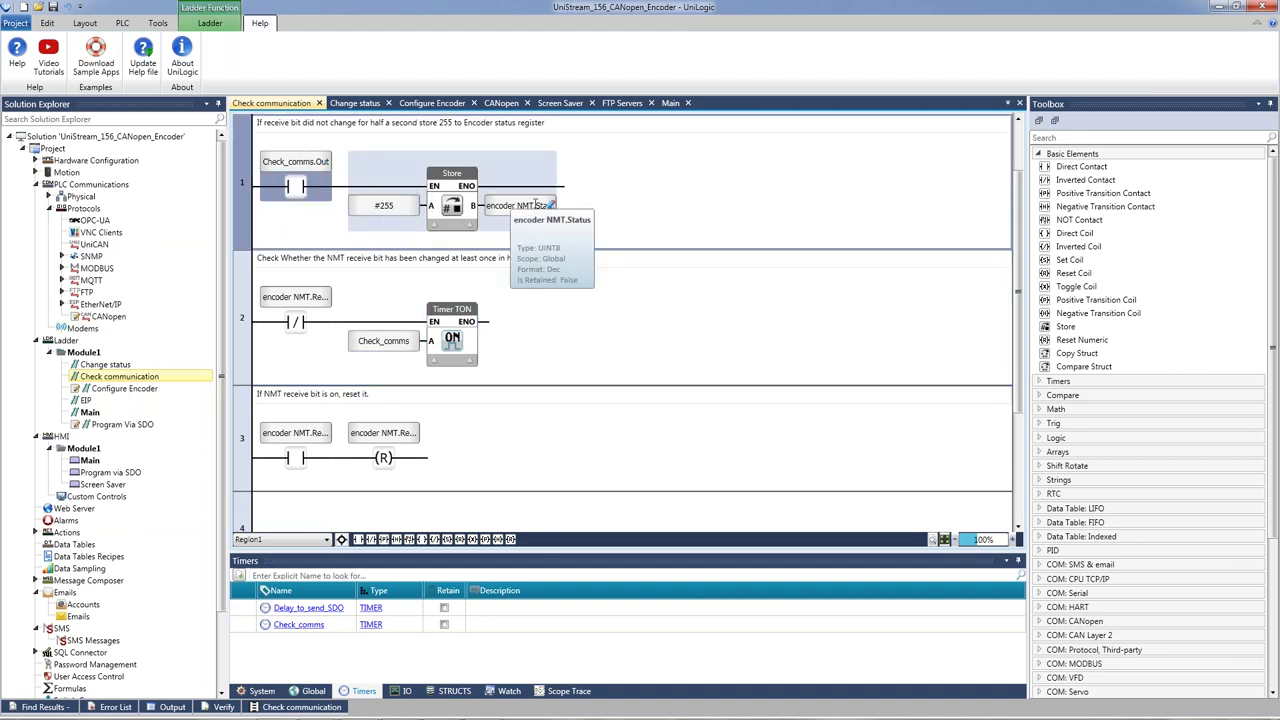
{"action": "left_click", "coordinate": [381, 205]}
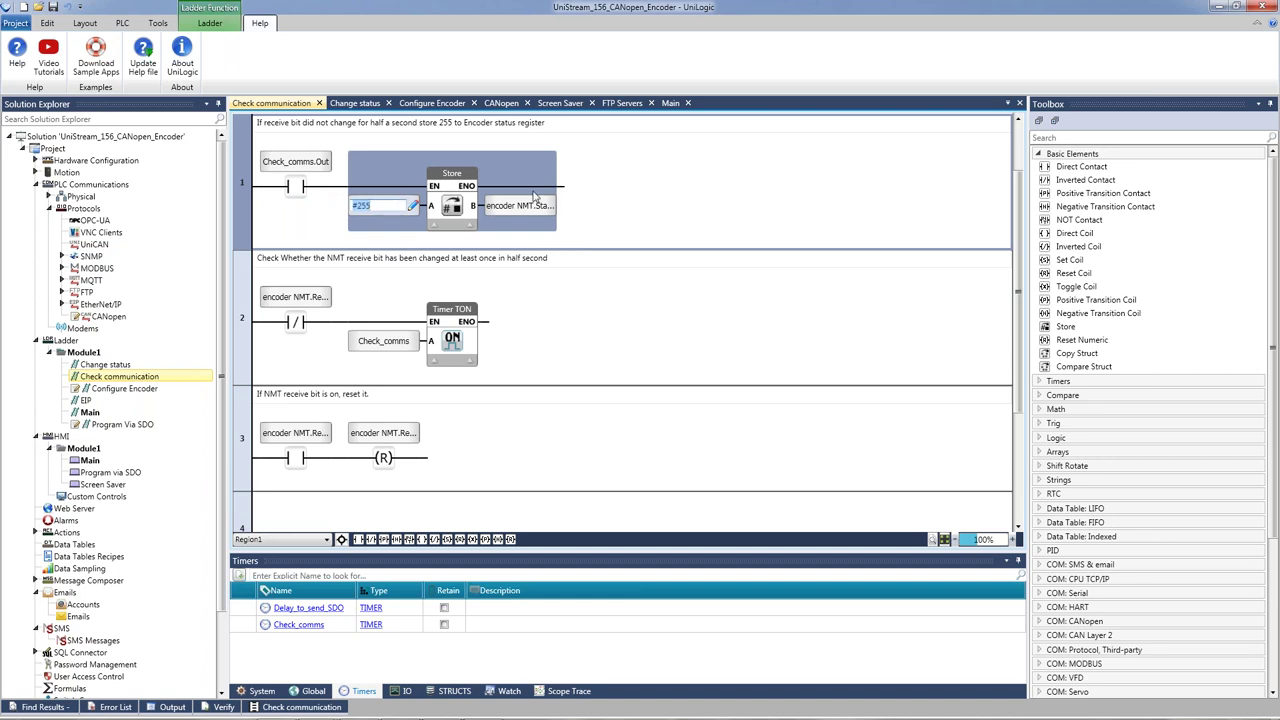
{"action": "left_click", "coordinate": [619, 189]}
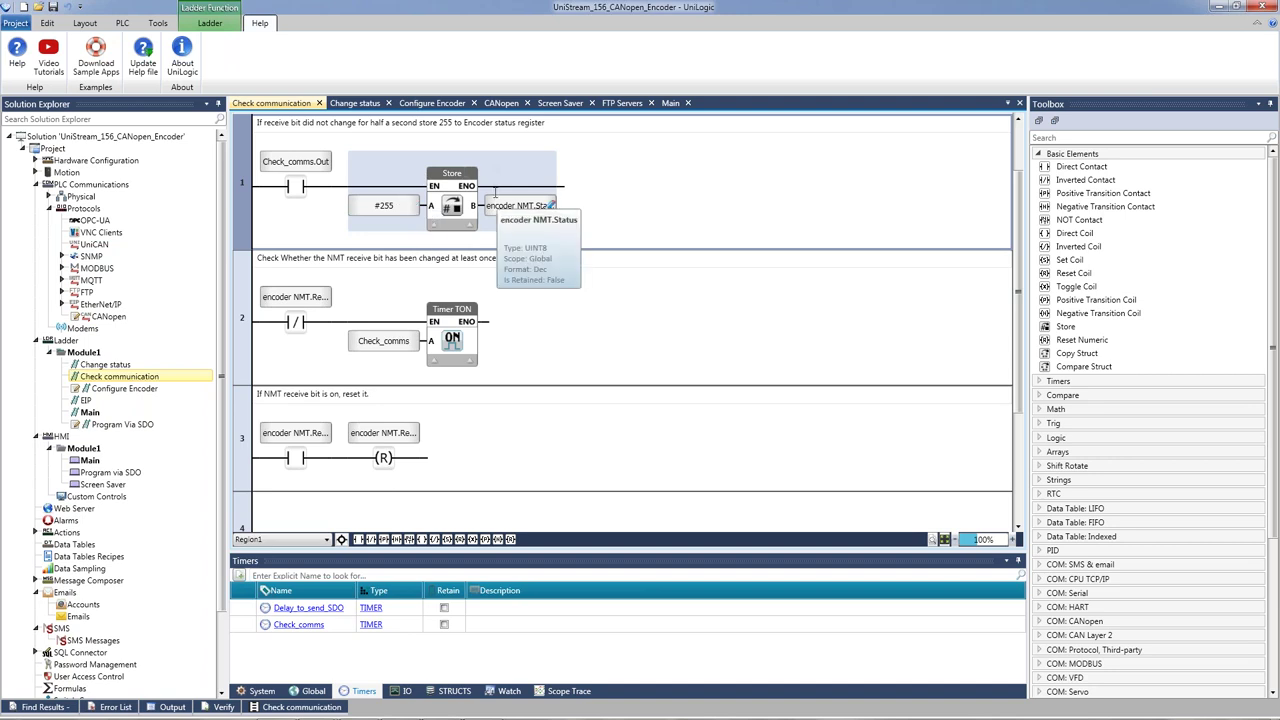
Step: Examine the receive-bit reset coil in rung 3 and the Timer TON in rung 2, then return to the Main ladder
{"action": "scroll", "coordinate": [511, 273], "scroll_direction": "down", "scroll_amount": 1}
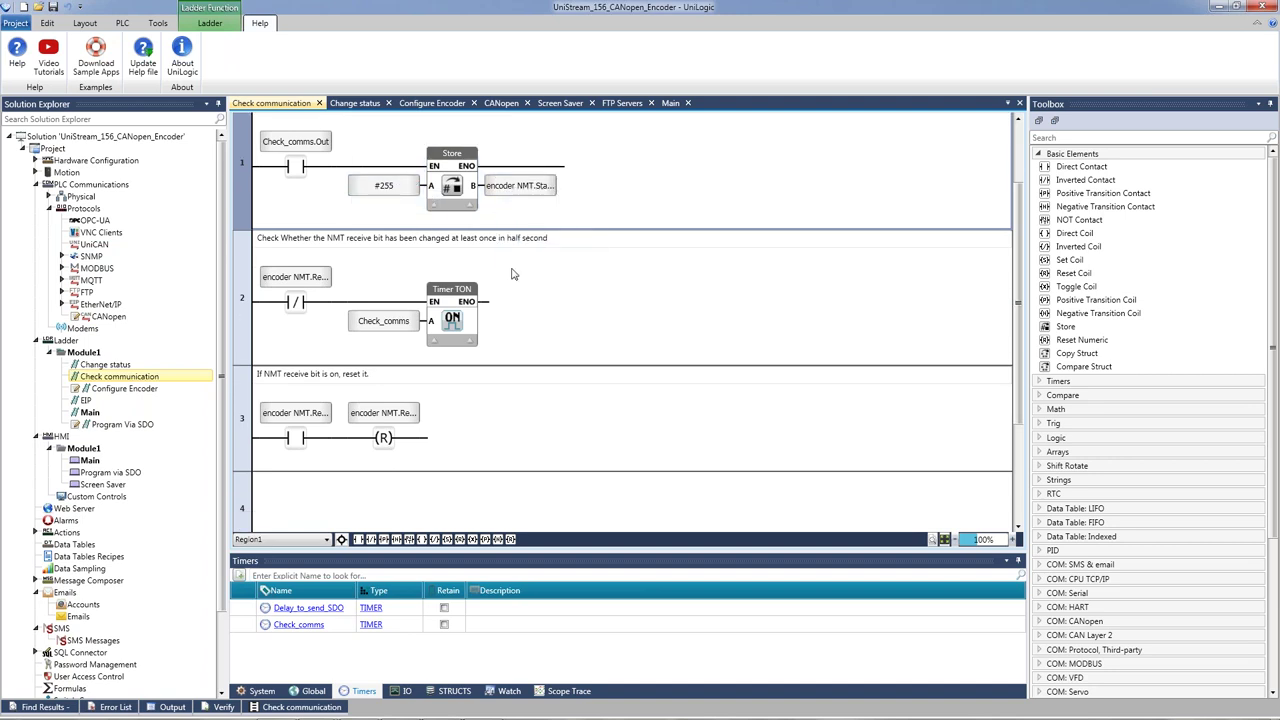
{"action": "scroll", "coordinate": [505, 280], "scroll_direction": "down", "scroll_amount": 2}
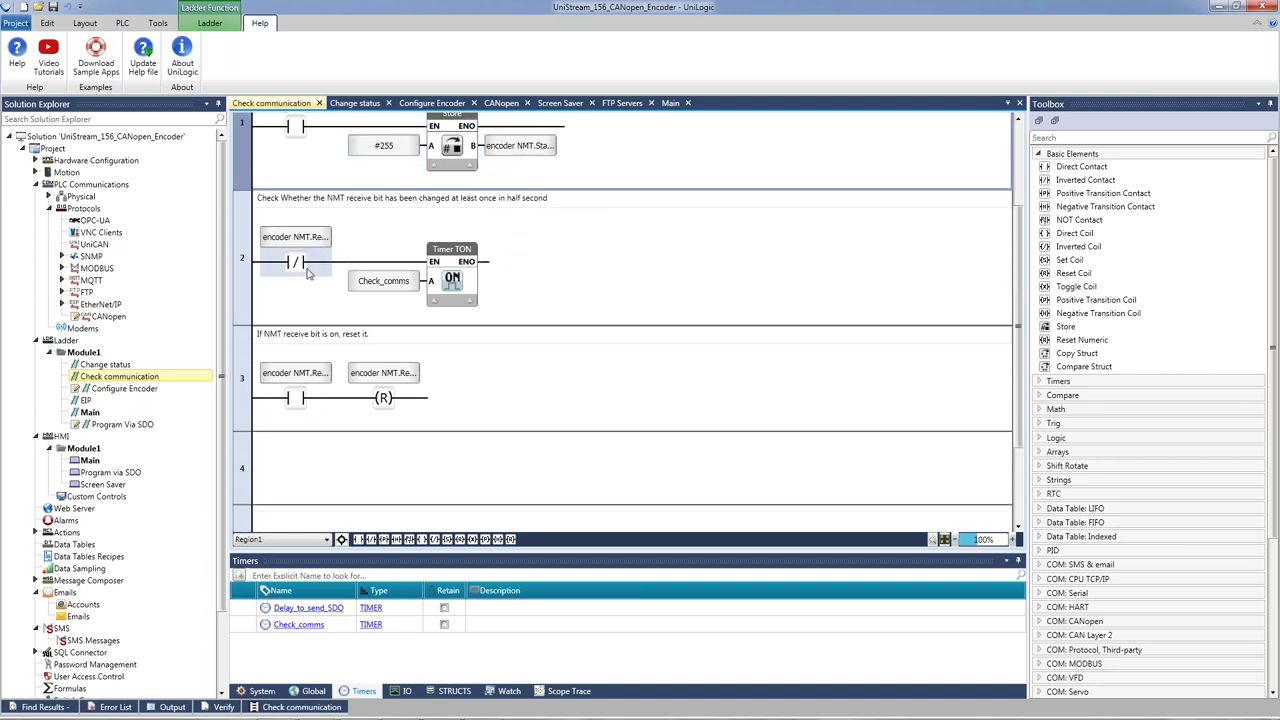
{"action": "mouse_move", "coordinate": [303, 372]}
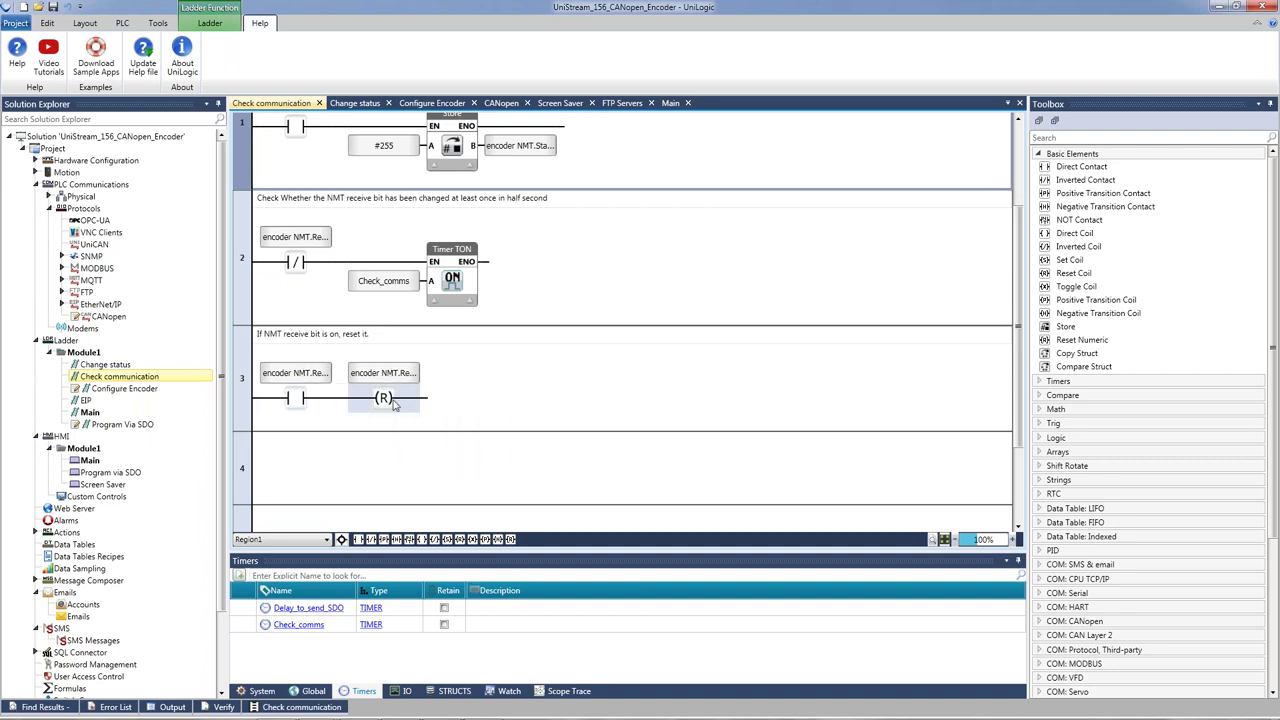
{"action": "left_click", "coordinate": [395, 404]}
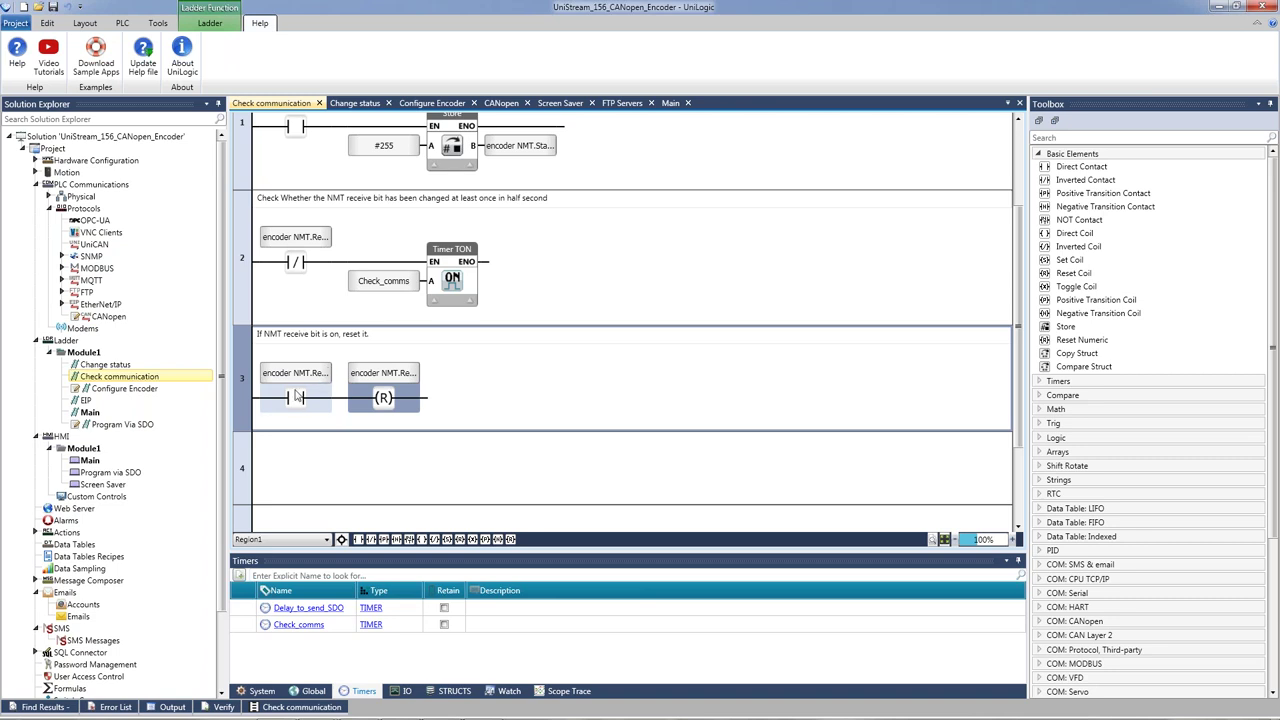
{"action": "scroll", "coordinate": [294, 398], "scroll_direction": "up", "scroll_amount": 1}
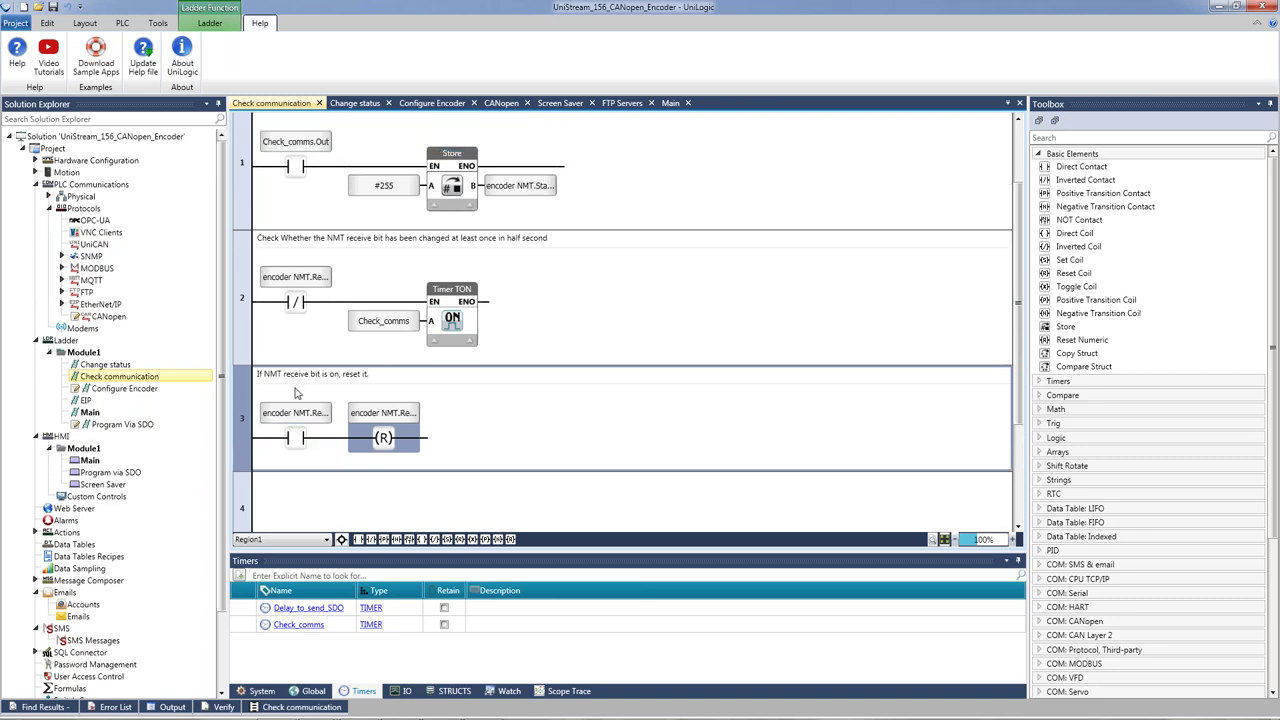
{"action": "left_click", "coordinate": [424, 318]}
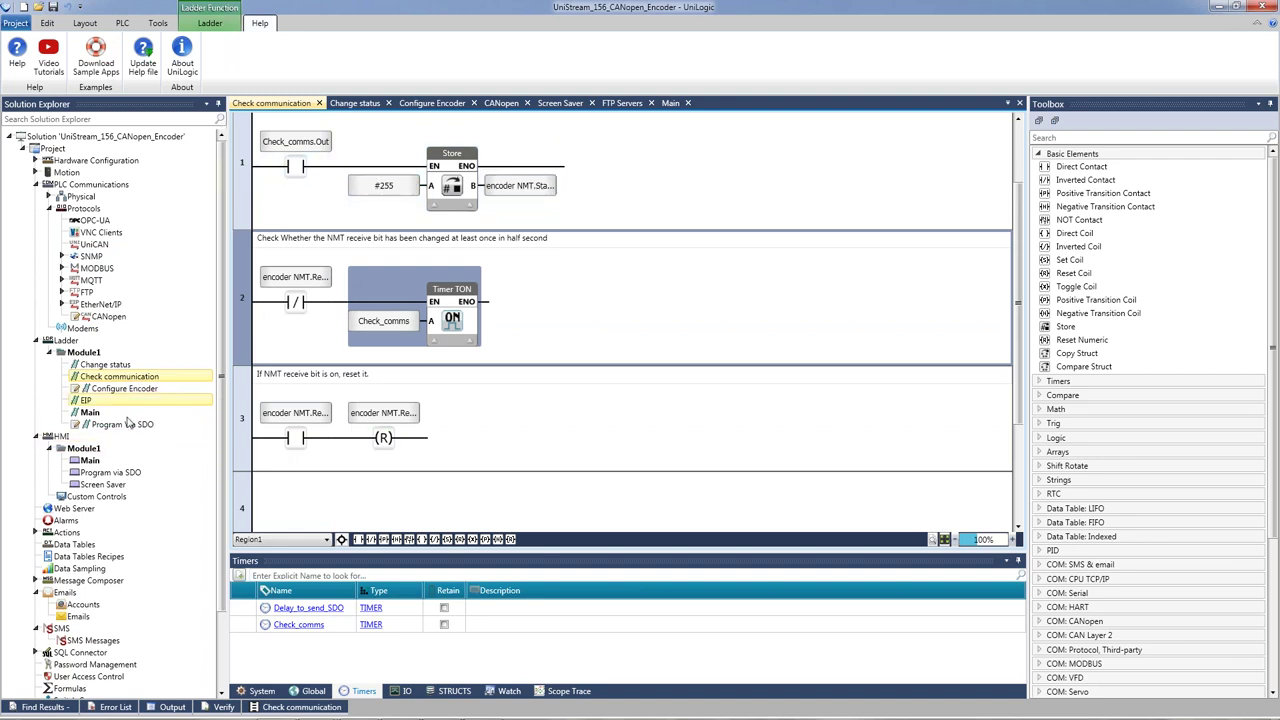
{"action": "double_click", "coordinate": [90, 412]}
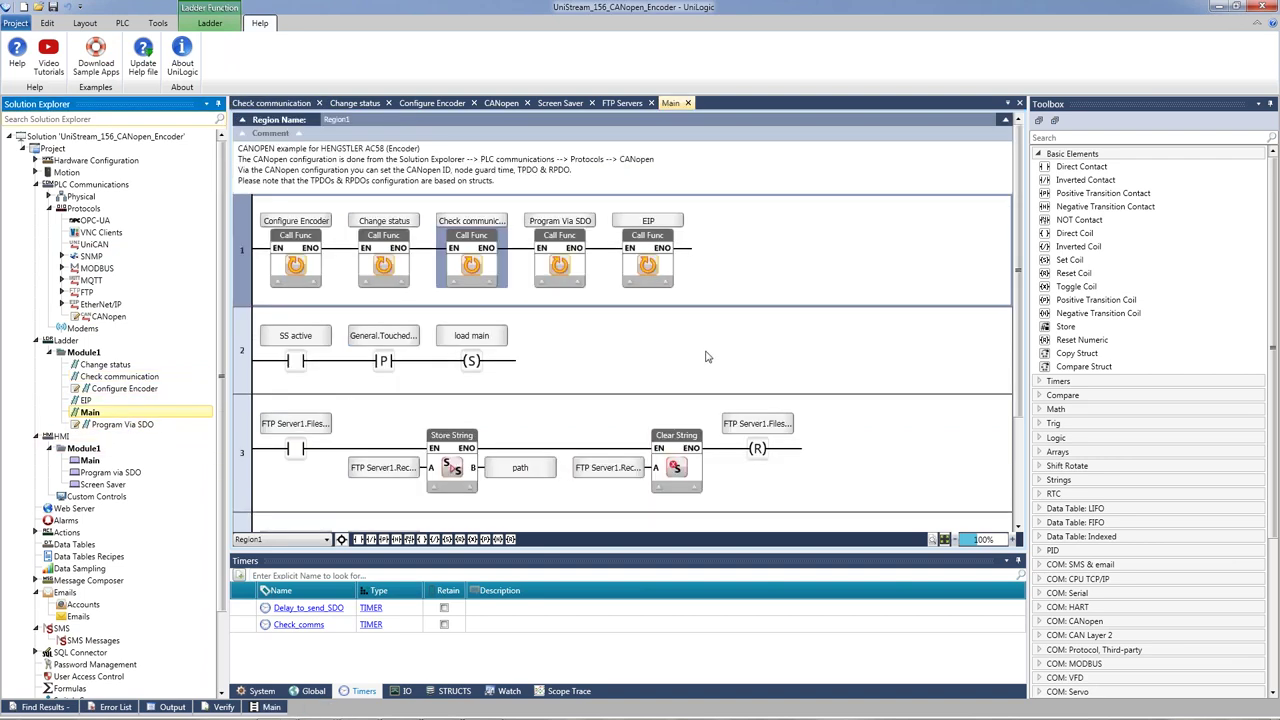
Step: Open the Program via SDO HMI screen and examine its Download SDO and Upload SDO fields
{"action": "left_click", "coordinate": [560, 280]}
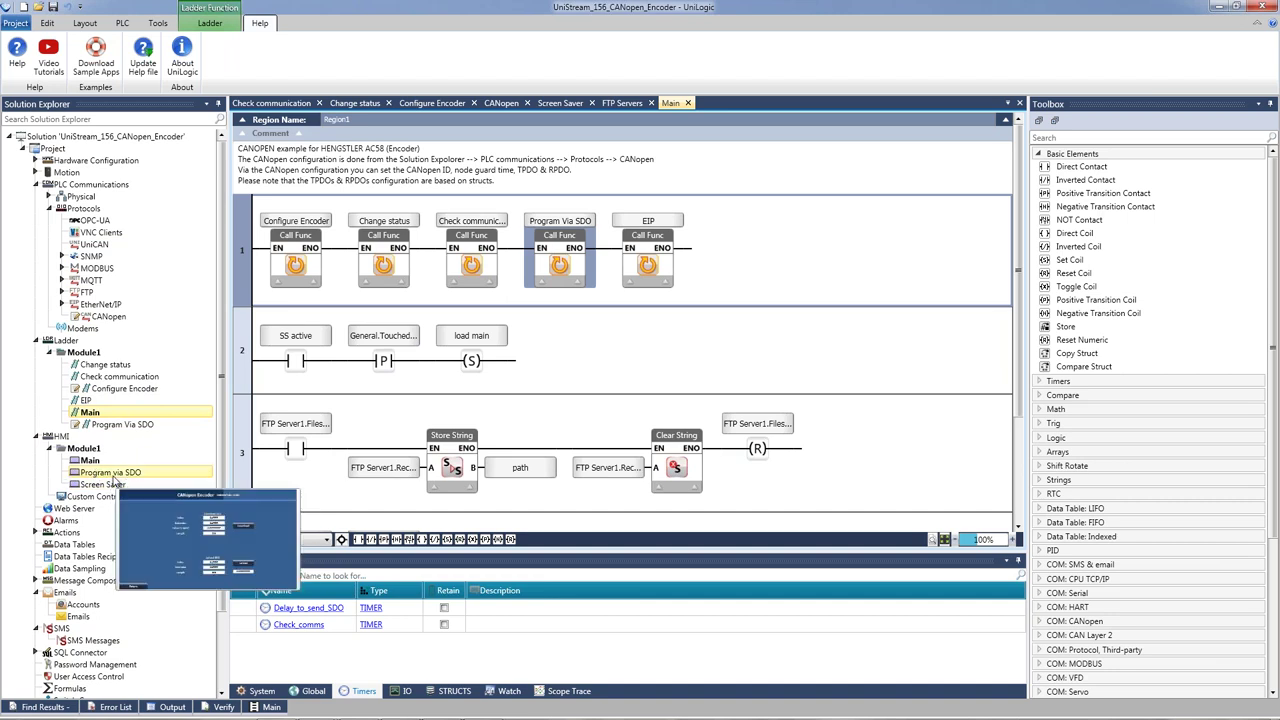
{"action": "double_click", "coordinate": [117, 477]}
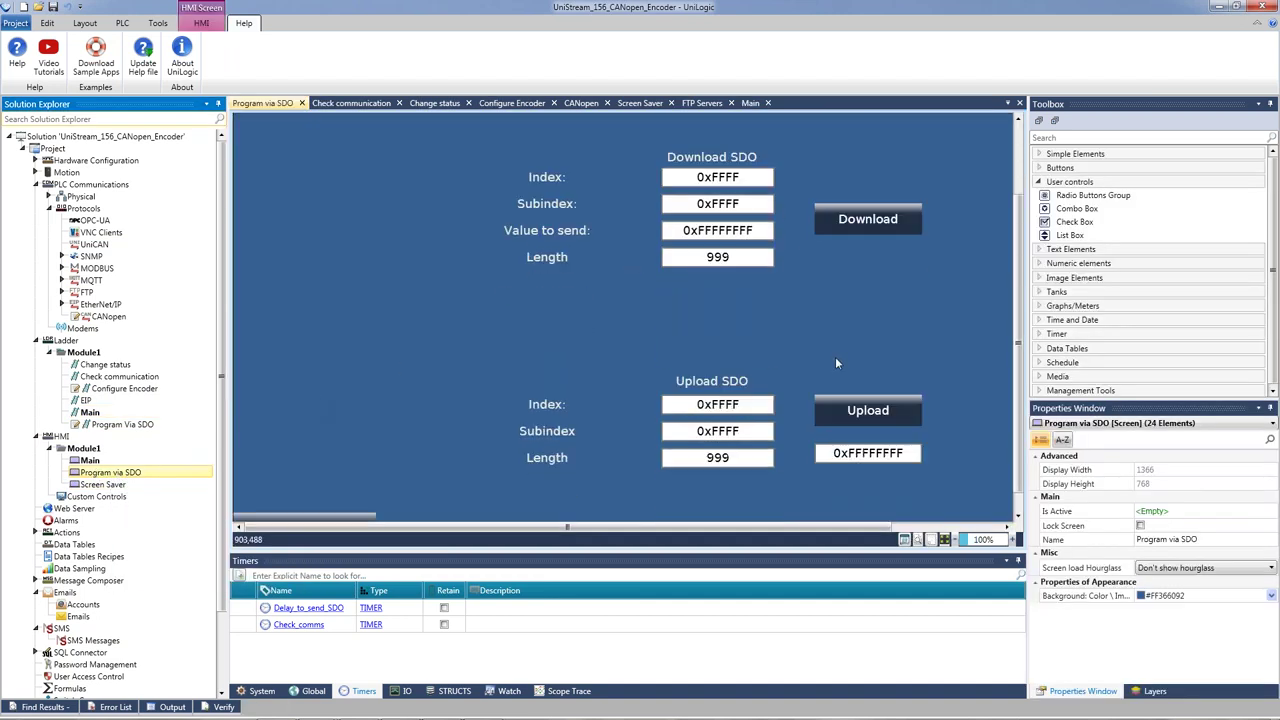
{"action": "left_click", "coordinate": [948, 541]}
{"action": "scroll", "coordinate": [747, 374], "scroll_direction": "down", "scroll_amount": 2}
{"action": "scroll", "coordinate": [747, 374], "scroll_direction": "up", "scroll_amount": 1}
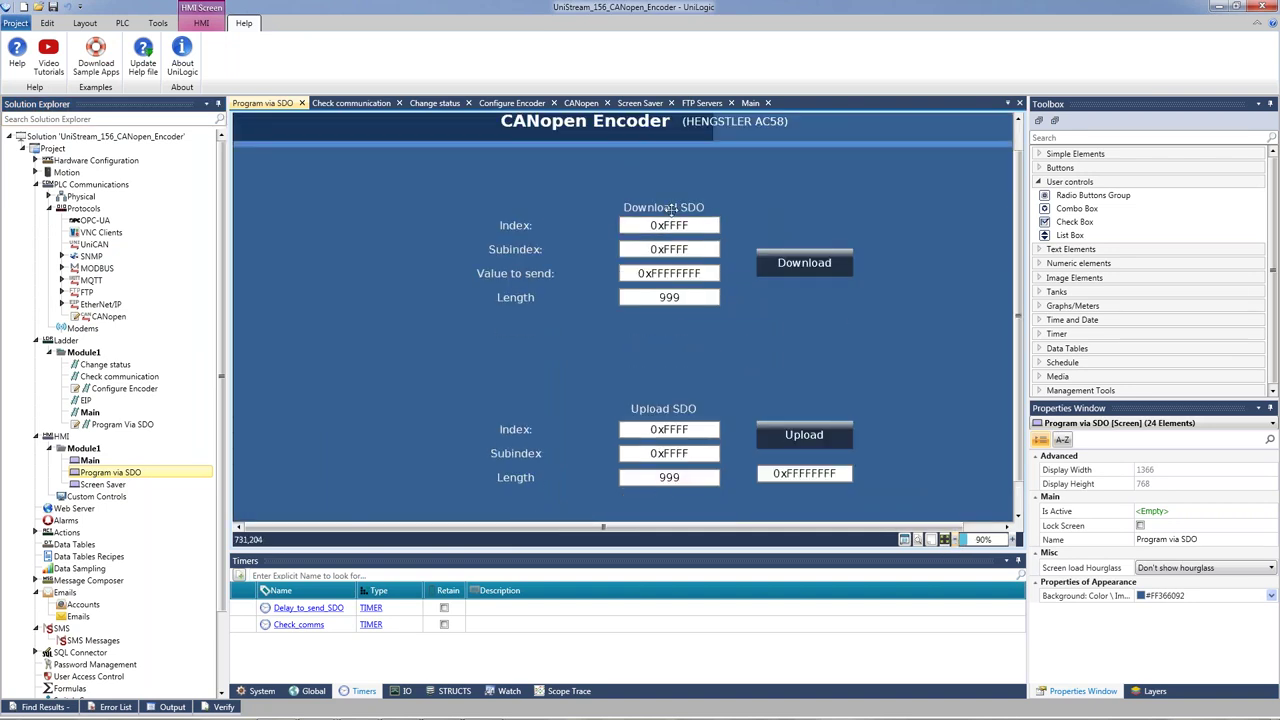
Step: Inspect the SDO Download block in rung 2 of Configure Encoder, then return to the Program via SDO screen
{"action": "left_click", "coordinate": [141, 390]}
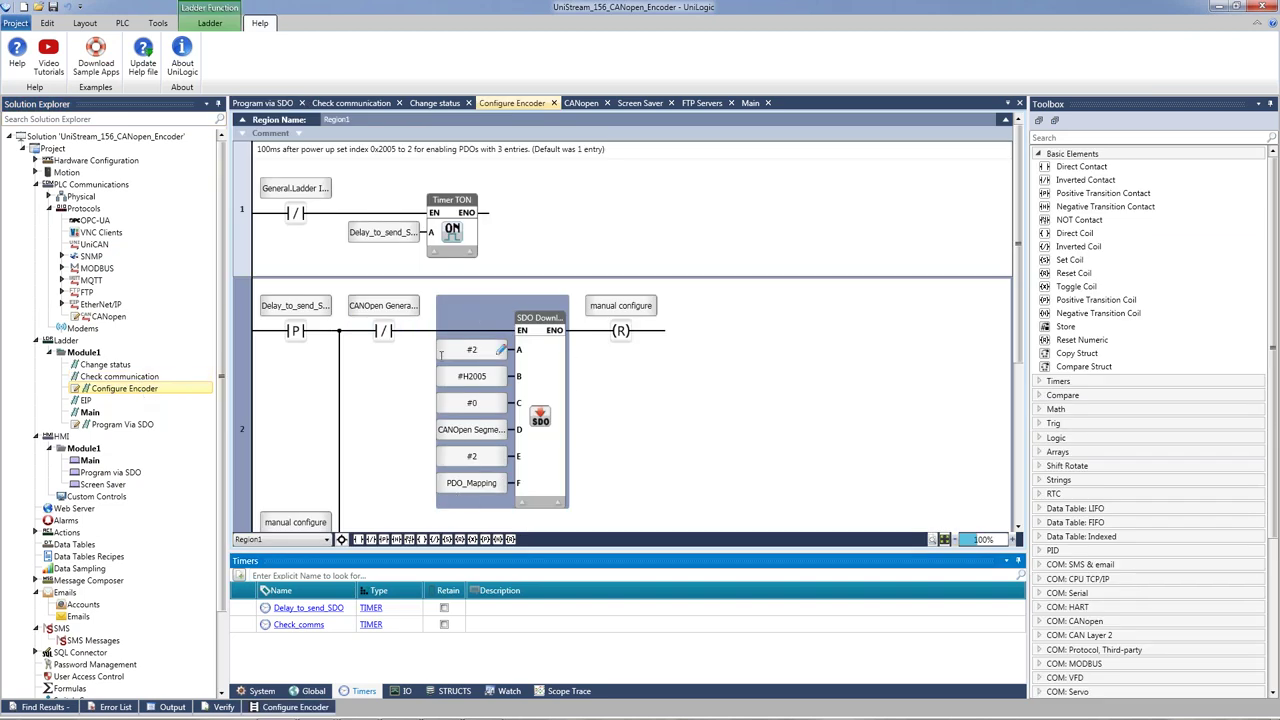
{"action": "left_click", "coordinate": [108, 472]}
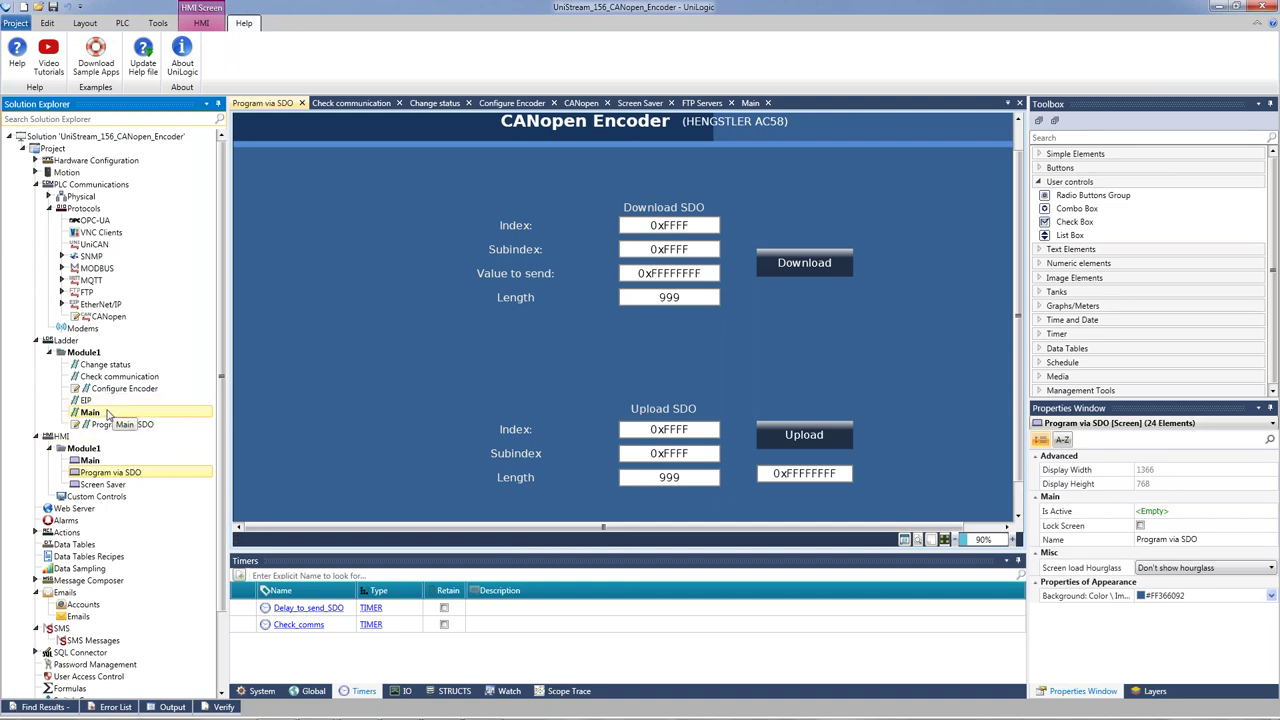
{"action": "left_click_drag", "start_coordinate": [124, 472], "coordinate": [119, 428]}
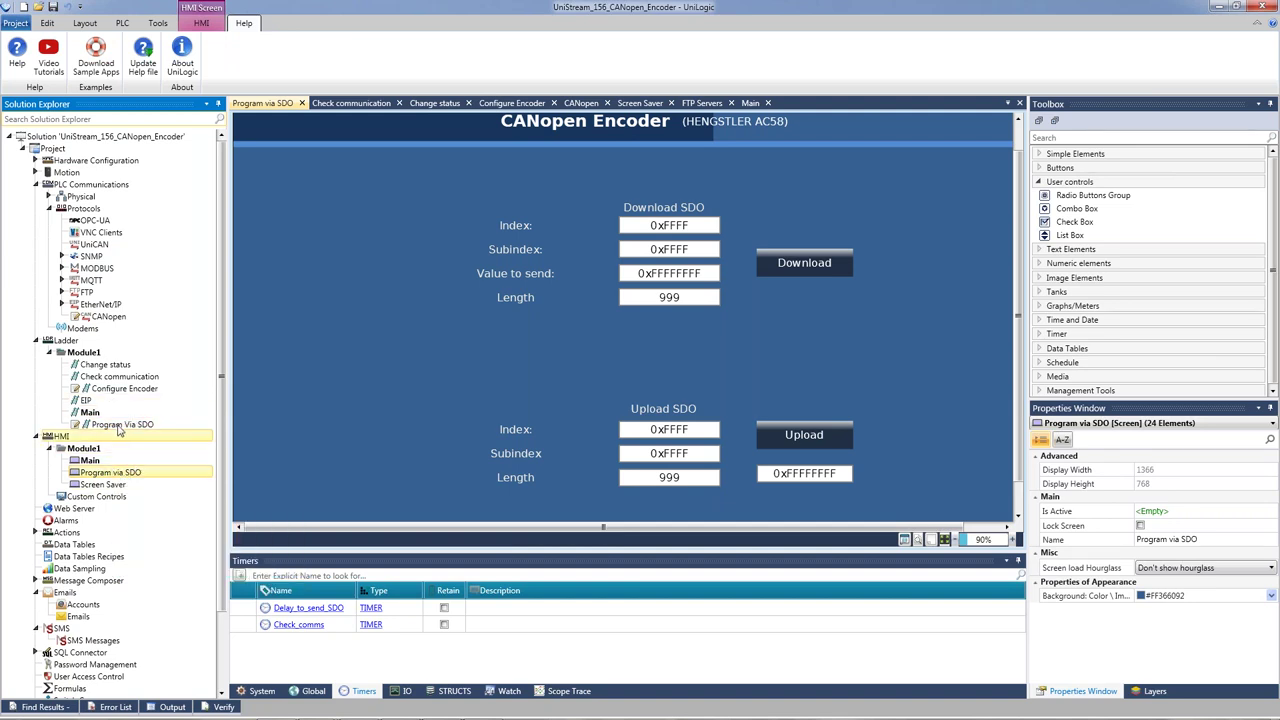
Step: Open the Program Via SDO ladder function, then return to the Main ladder and review its function calls
{"action": "left_click", "coordinate": [91, 423]}
{"action": "double_click", "coordinate": [90, 412]}
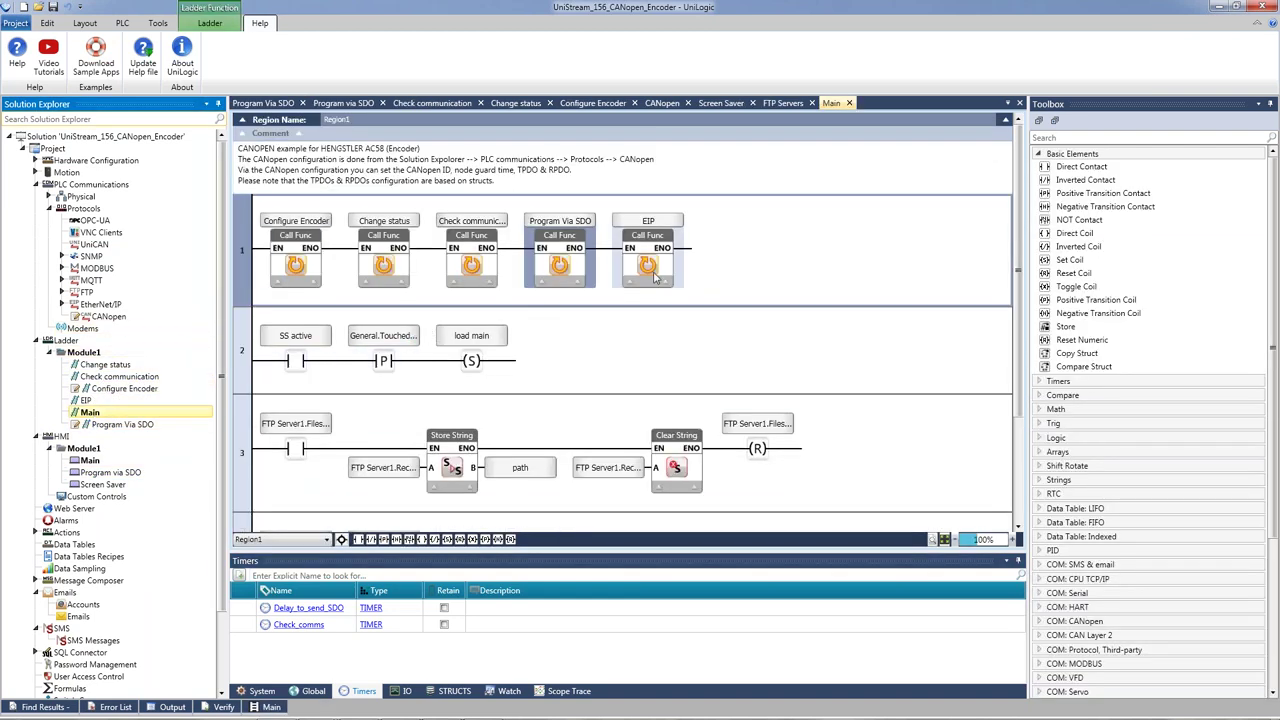
{"action": "scroll", "coordinate": [557, 264], "scroll_direction": "down", "scroll_amount": 1}
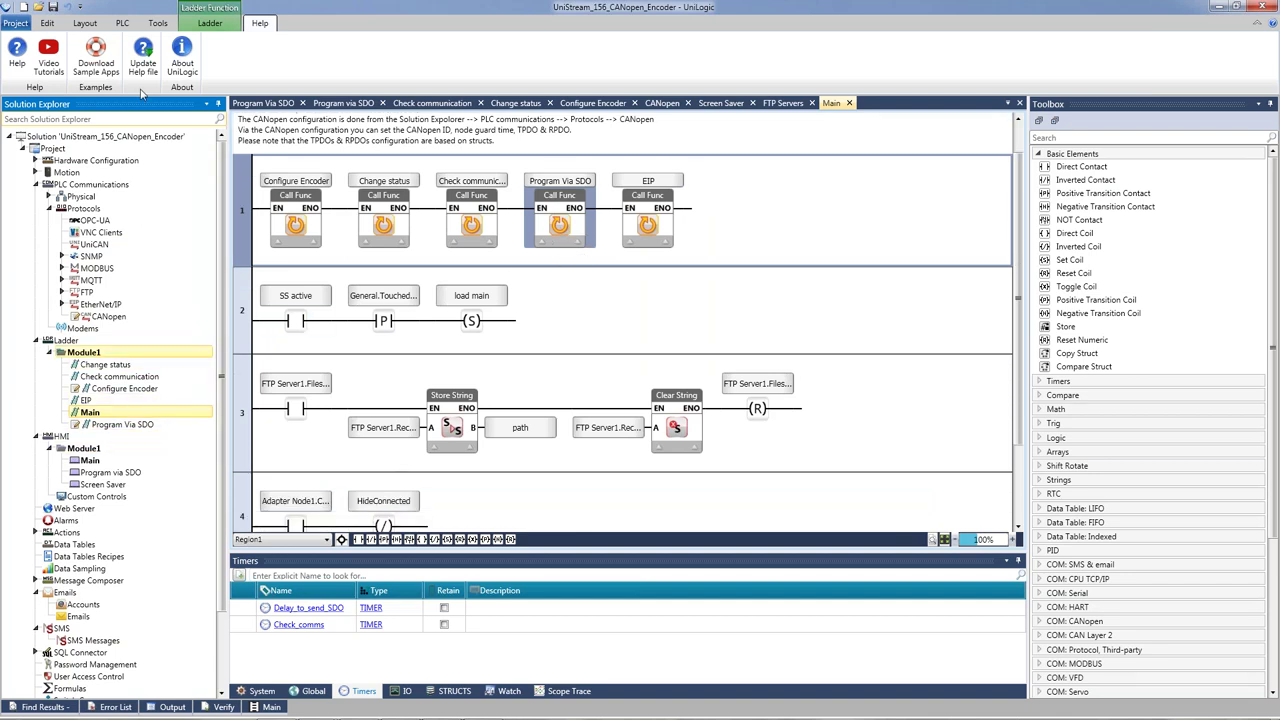
{"action": "scroll", "coordinate": [540, 385], "scroll_direction": "up", "scroll_amount": 1}
{"action": "left_click", "coordinate": [737, 273]}
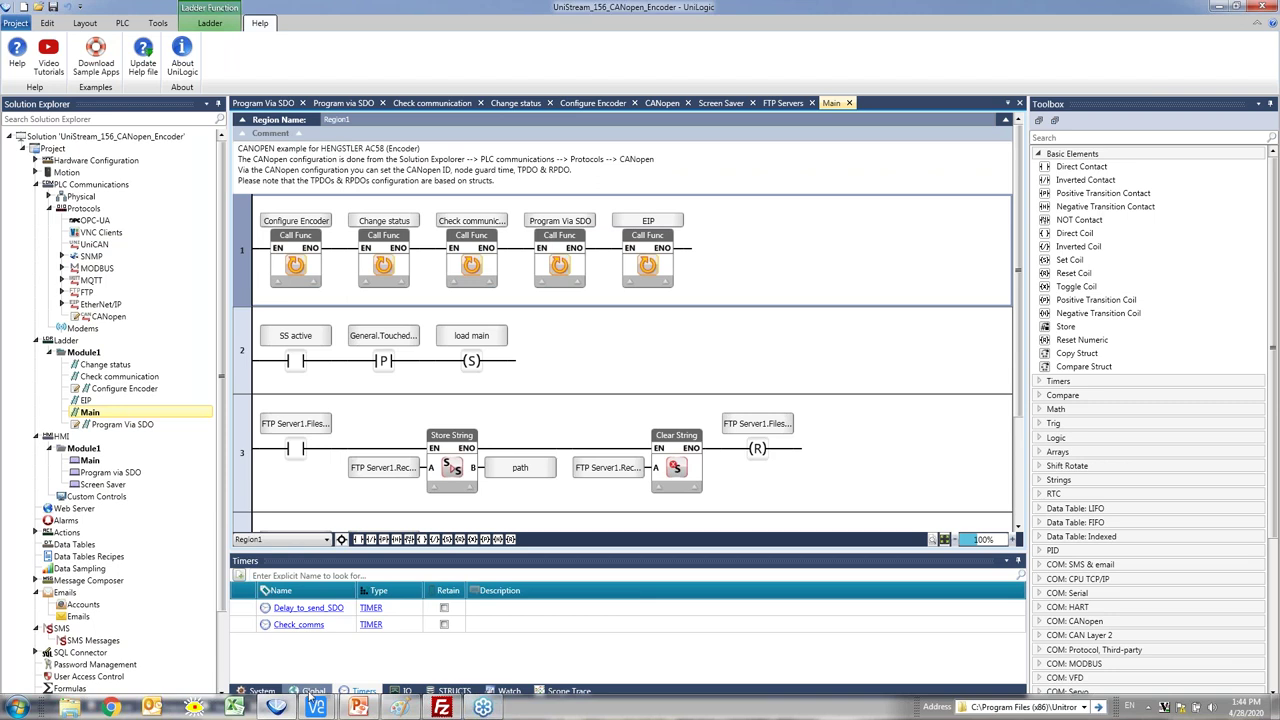
Step: Switch to VNC Viewer, set the encoder to Pre-Operational and start it again, then return from the Program via SDO screen
{"action": "mouse_move", "coordinate": [316, 707]}
{"action": "left_click", "coordinate": [378, 648]}
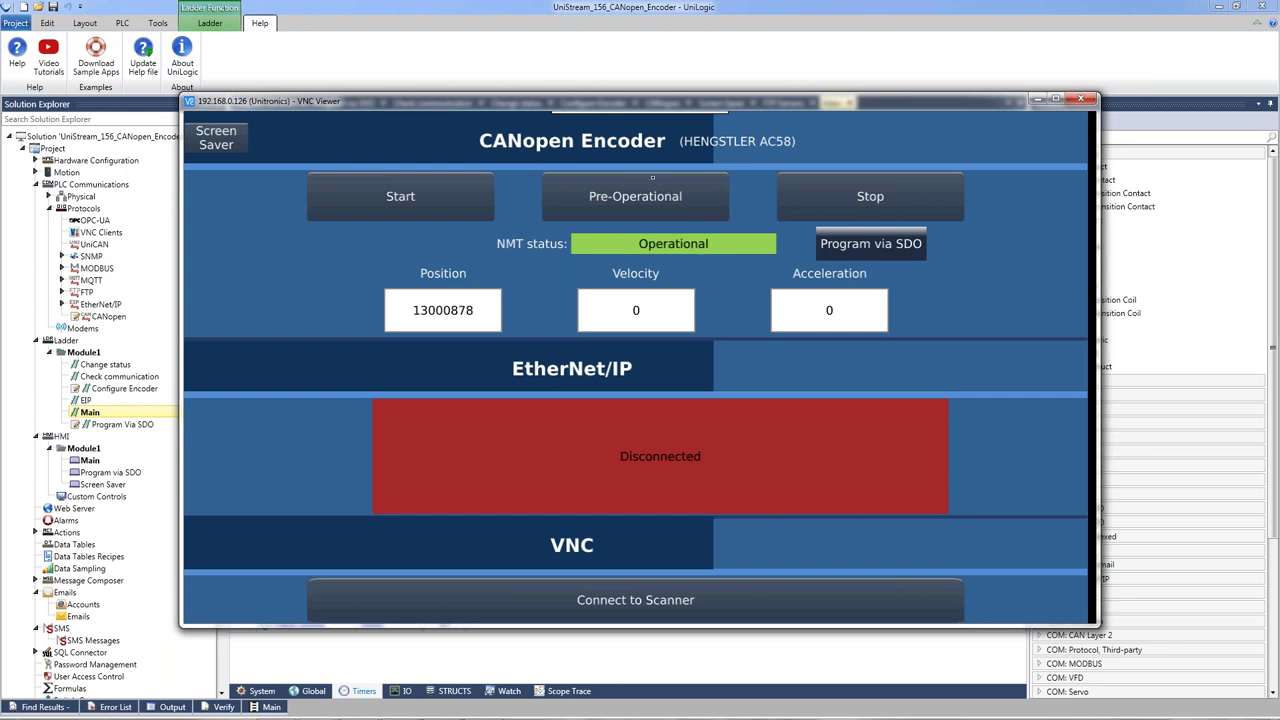
{"action": "left_click", "coordinate": [622, 198]}
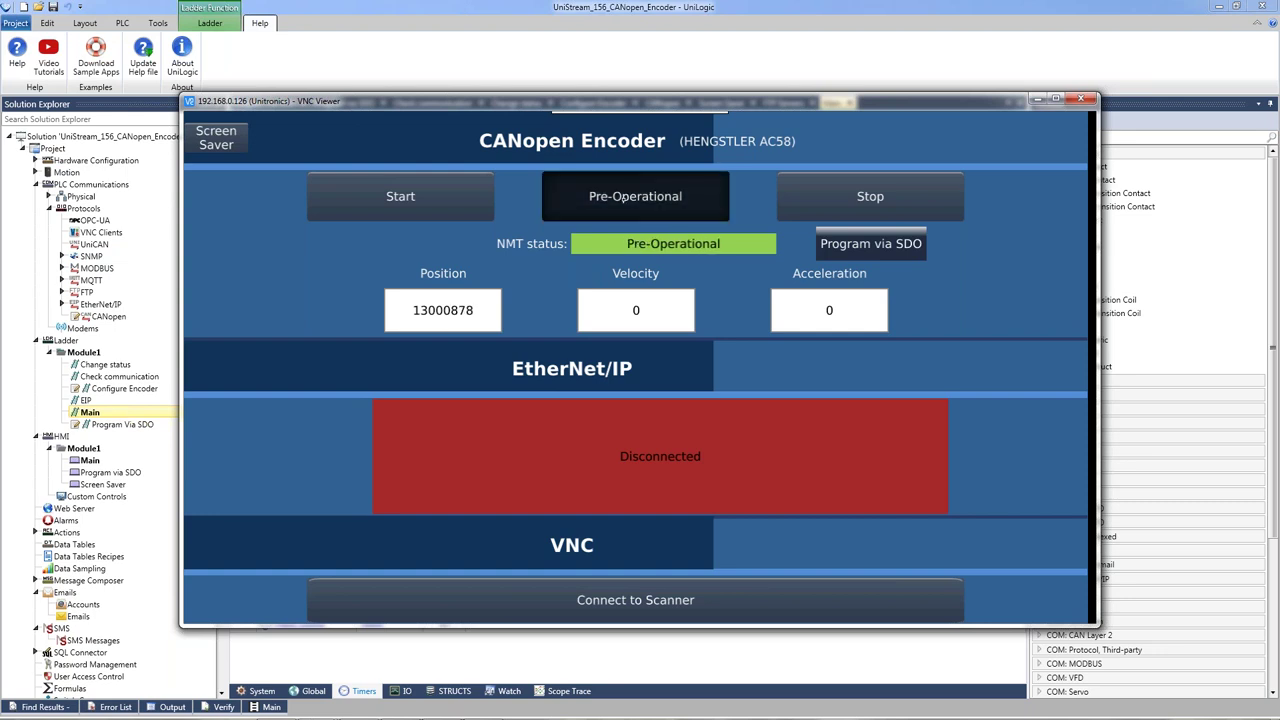
{"action": "left_click", "coordinate": [398, 199]}
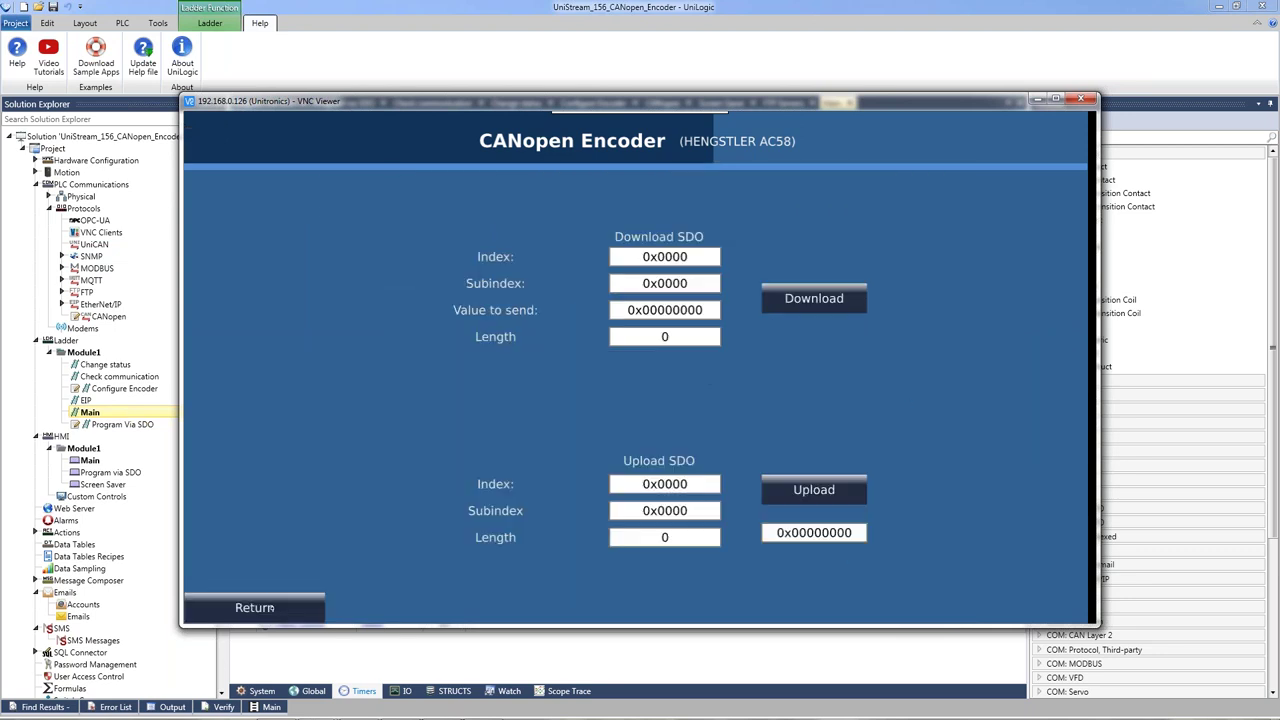
{"action": "left_click", "coordinate": [262, 608]}
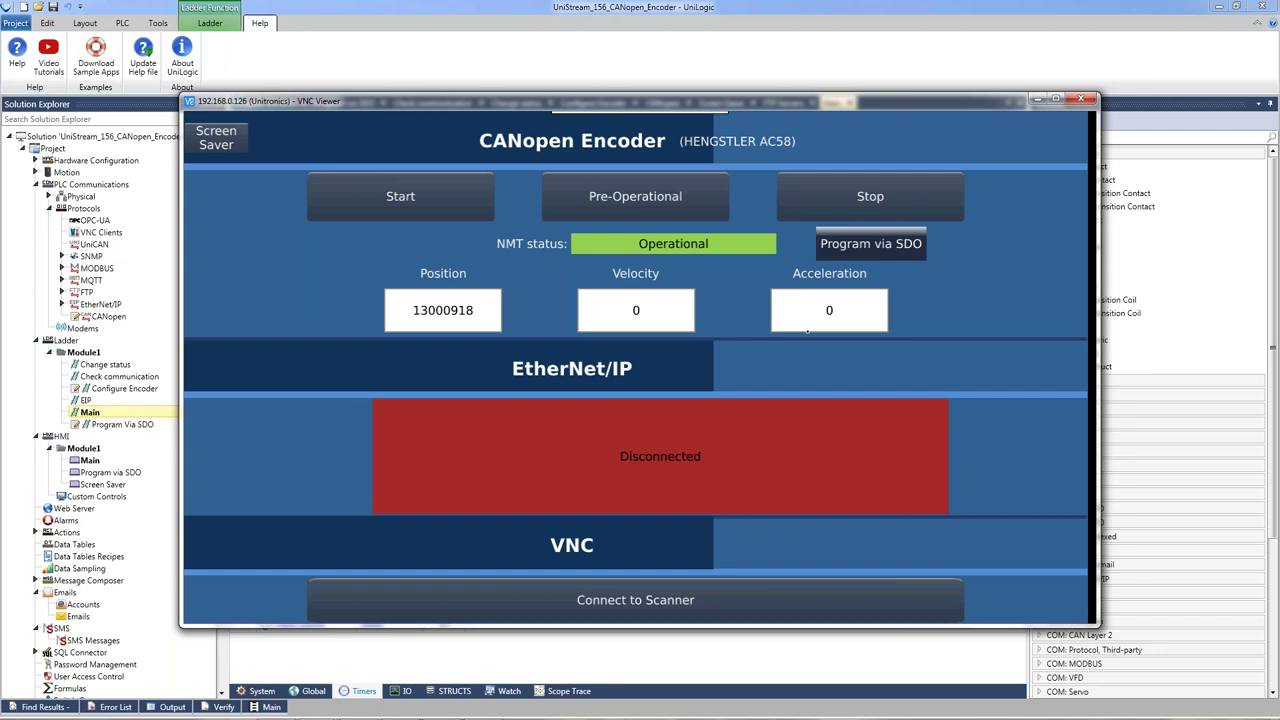
Step: Switch back to UniLogic, expand the EtherNet/IP protocol and open its Adapter page to examine Adapter Node1
{"action": "left_click", "coordinate": [562, 41]}
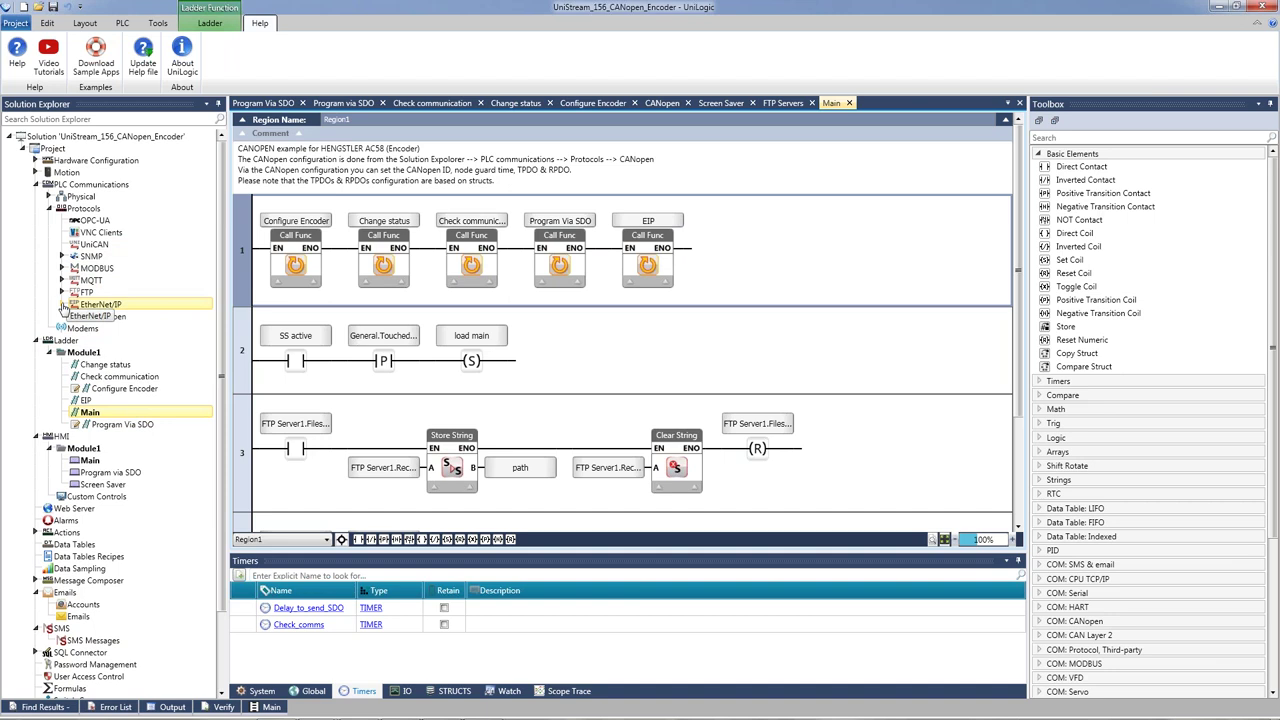
{"action": "left_click", "coordinate": [106, 304]}
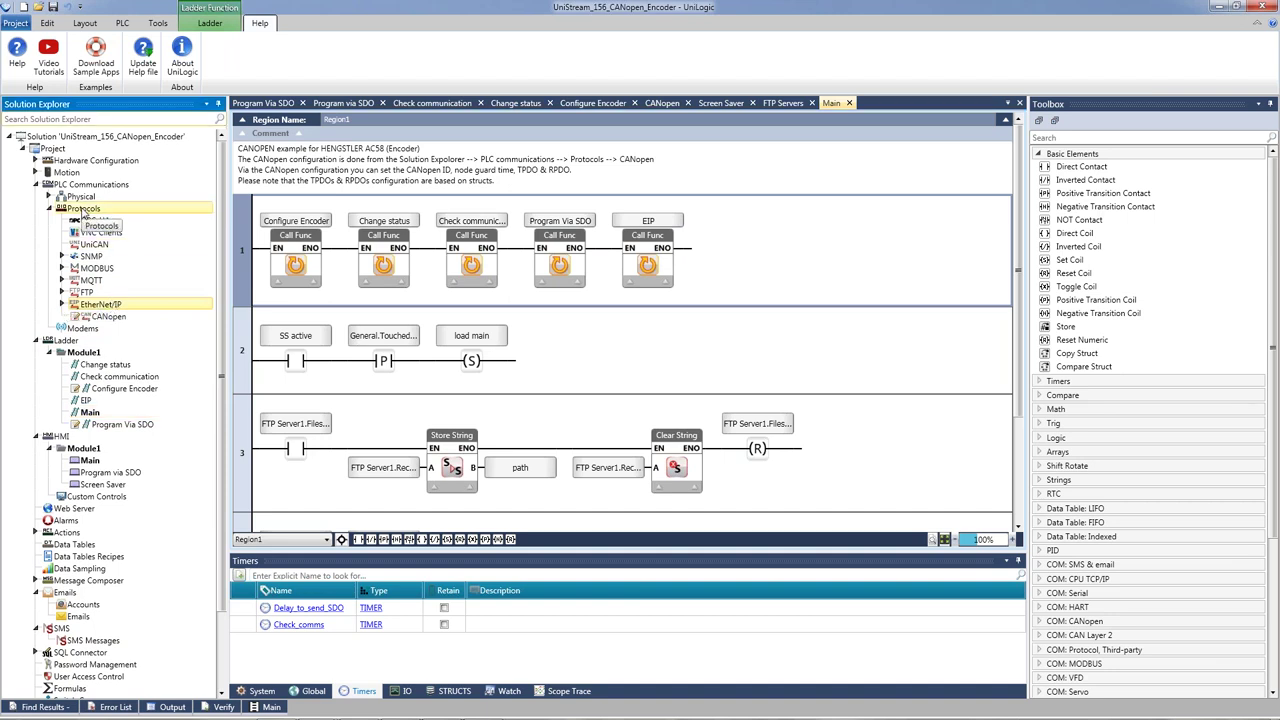
{"action": "left_click", "coordinate": [85, 212]}
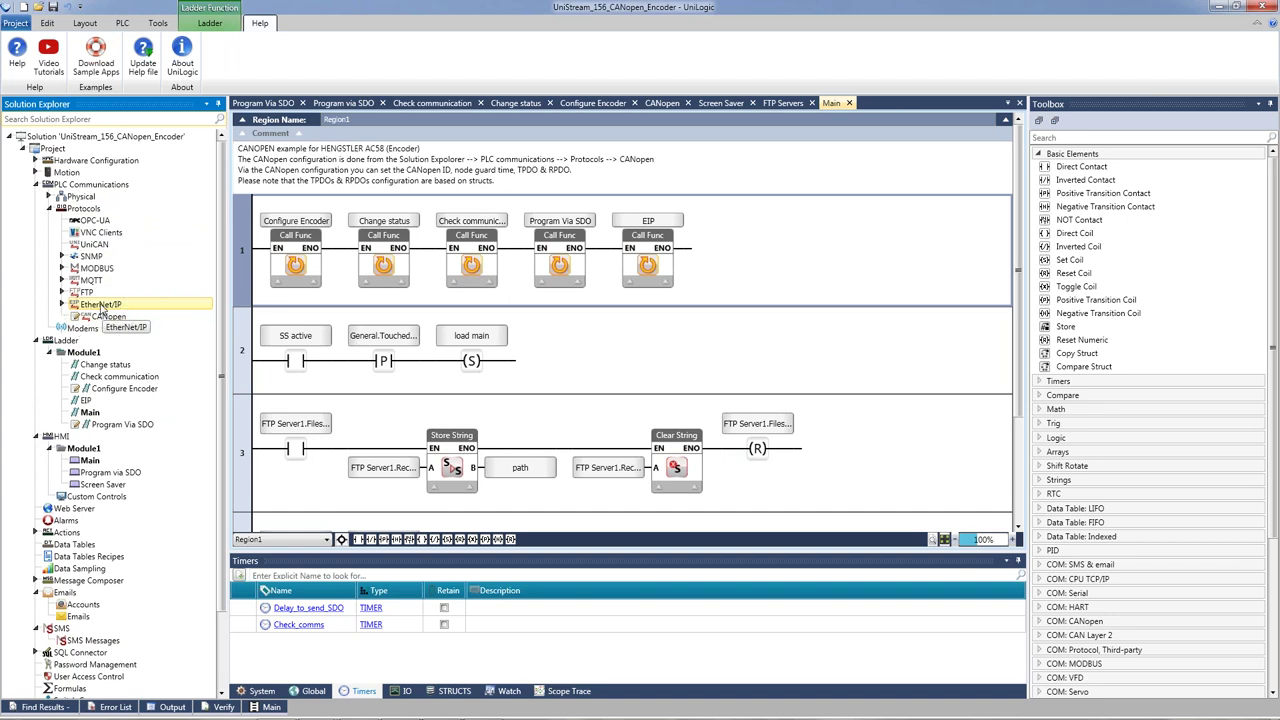
{"action": "left_click", "coordinate": [63, 305]}
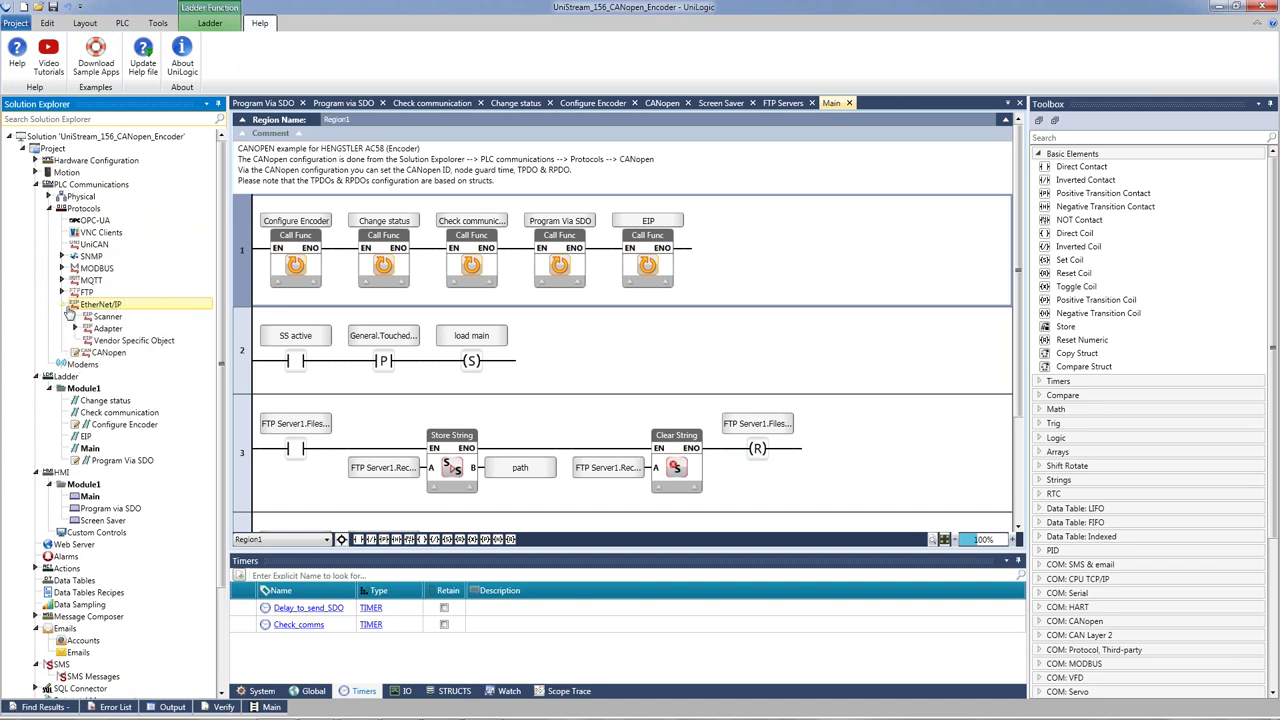
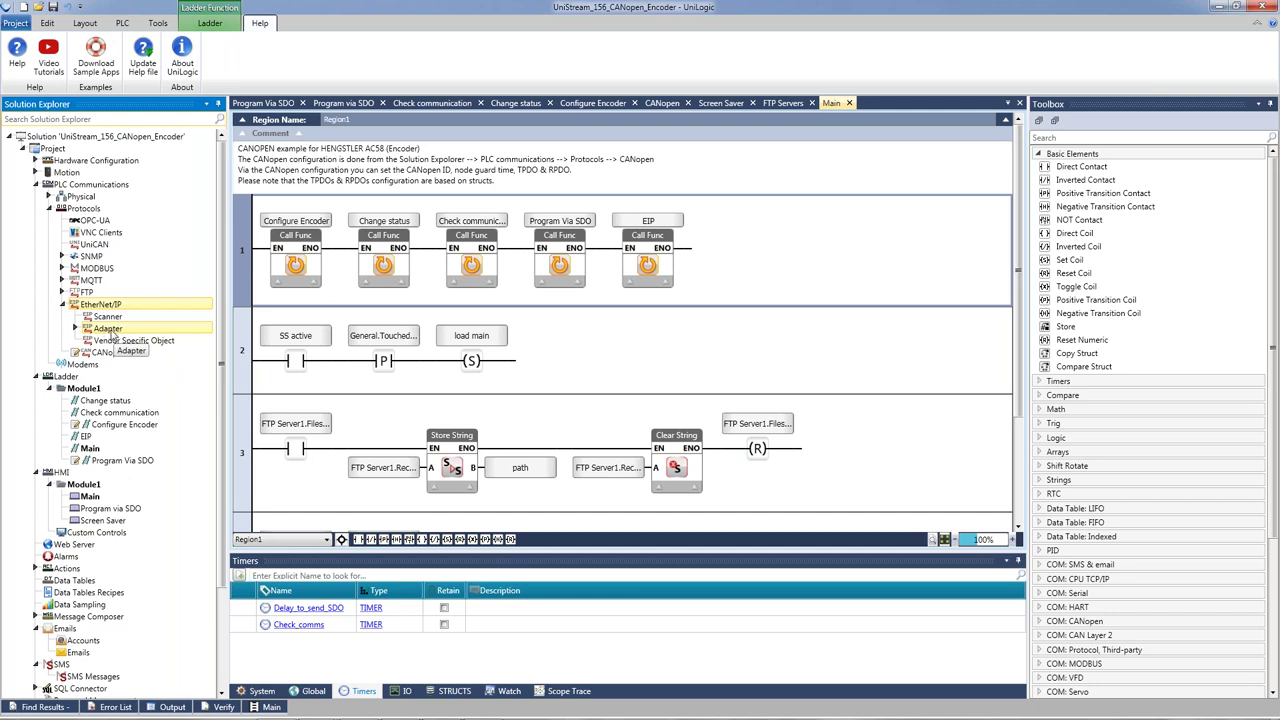
{"action": "left_click", "coordinate": [107, 329]}
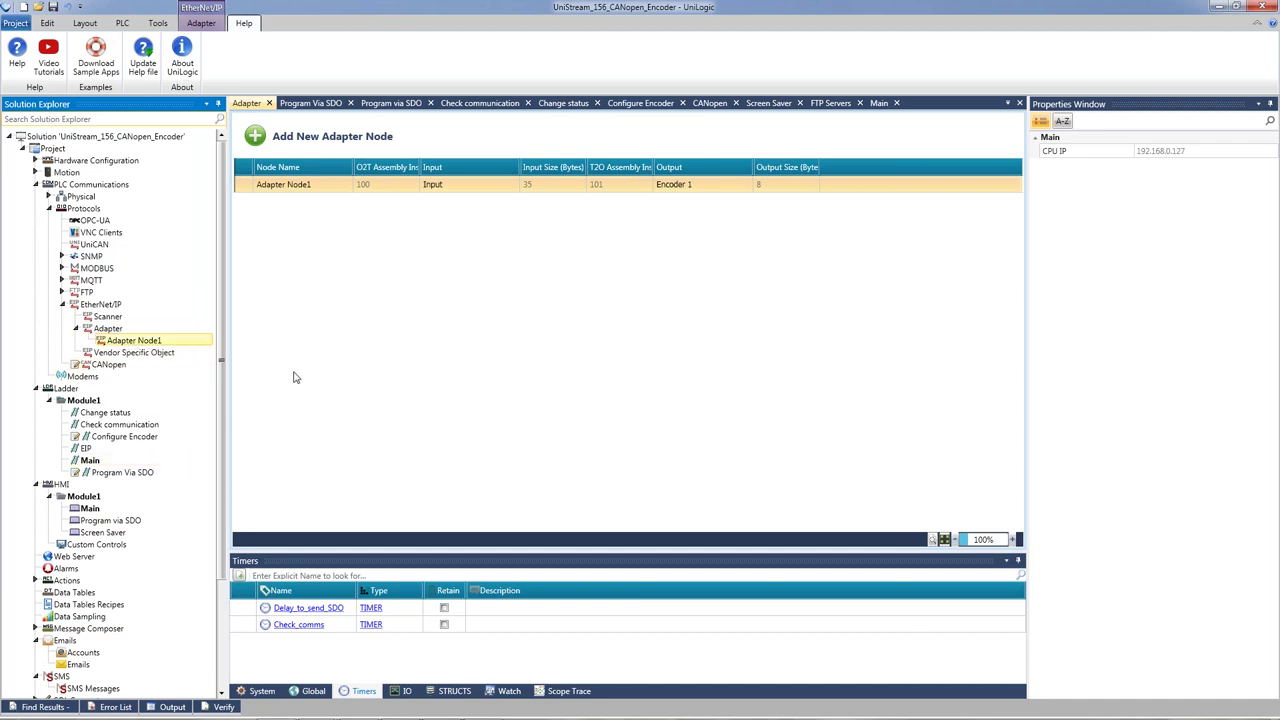
{"action": "mouse_move", "coordinate": [306, 197]}
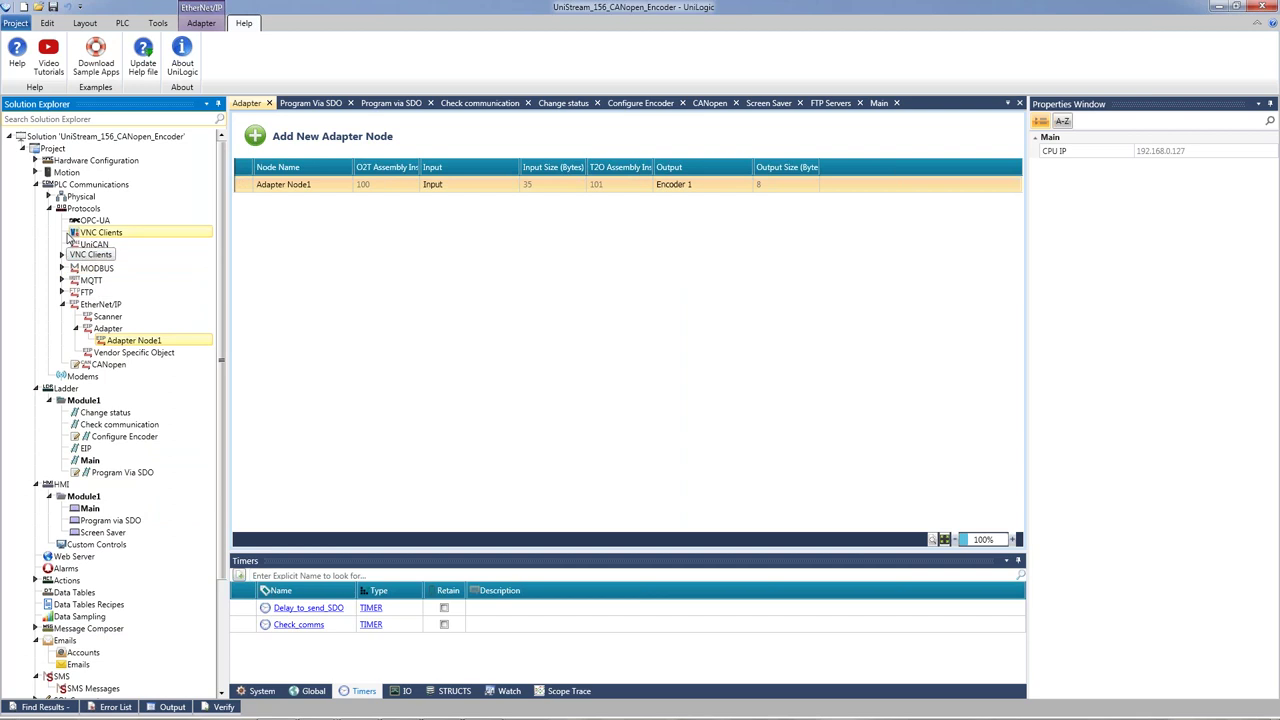
Step: Inspect the encoder node's TPDO collection in the CANopen configuration, then return to Adapter Node1
{"action": "left_click", "coordinate": [108, 364]}
{"action": "left_click", "coordinate": [615, 188]}
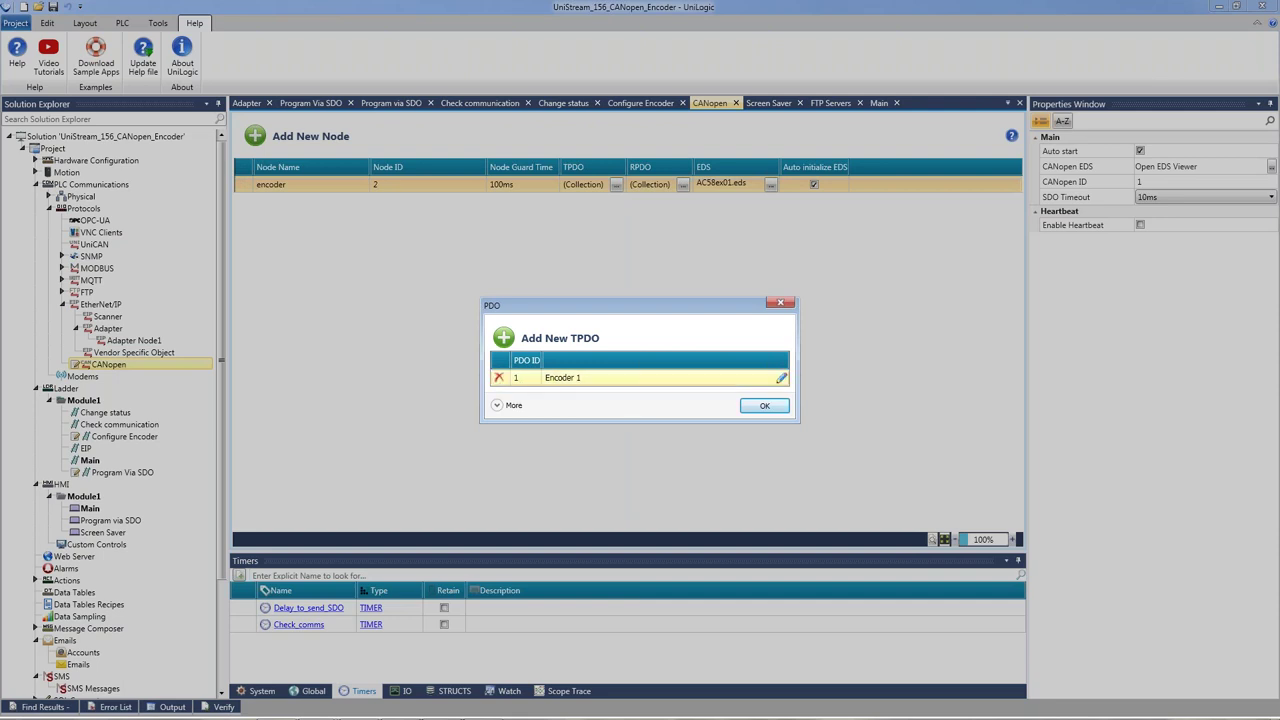
{"action": "left_click", "coordinate": [764, 407]}
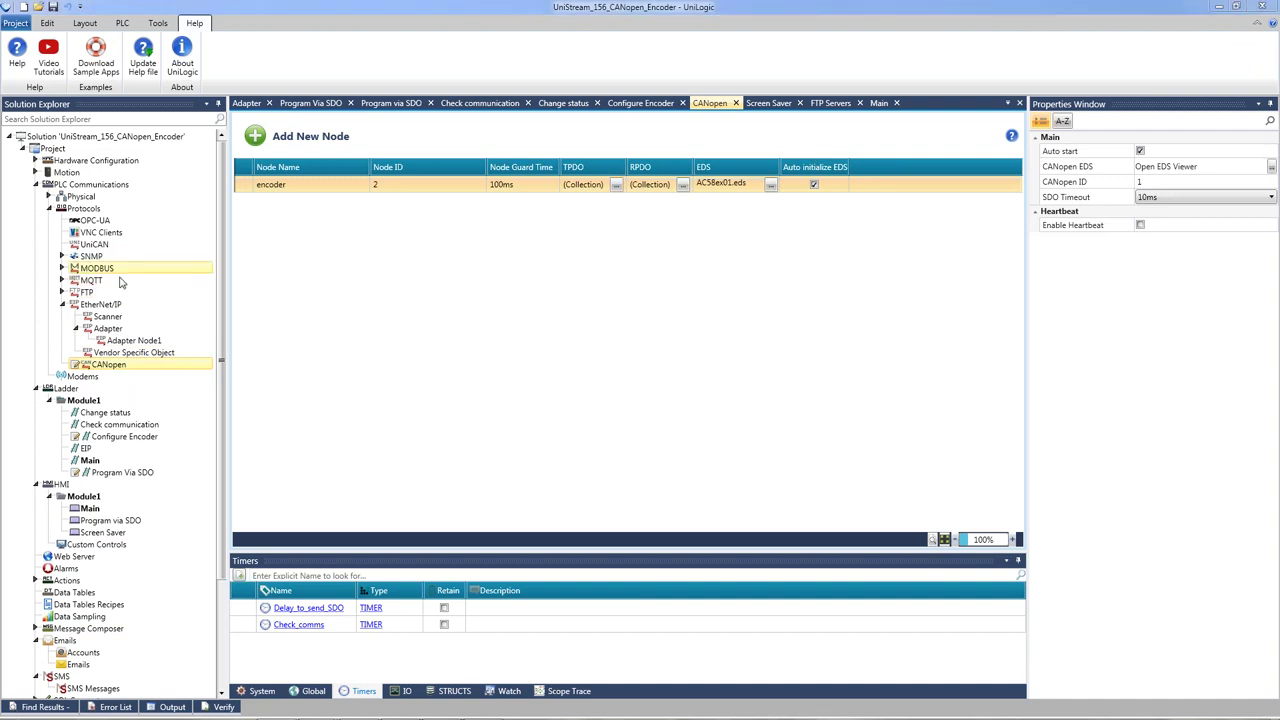
{"action": "left_click", "coordinate": [130, 343]}
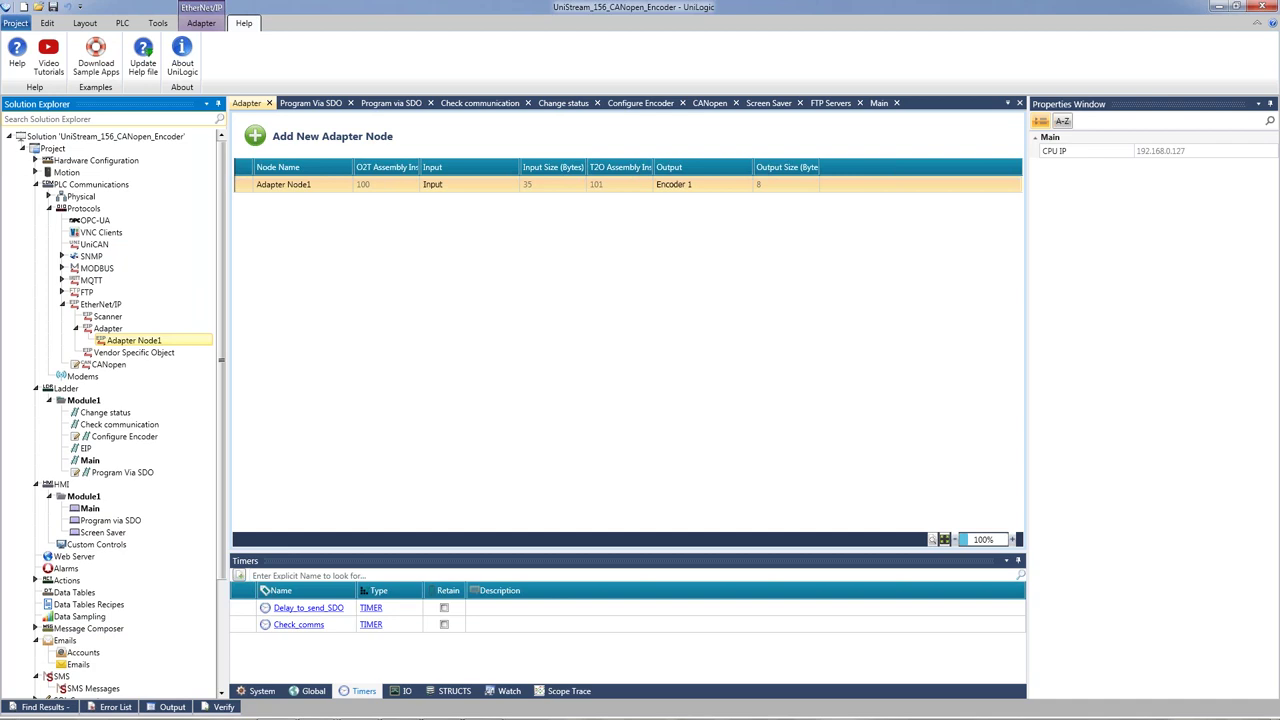
Step: Rename the Target struct to "Encoder Settings" and open it to view its members
{"action": "left_click", "coordinate": [440, 690]}
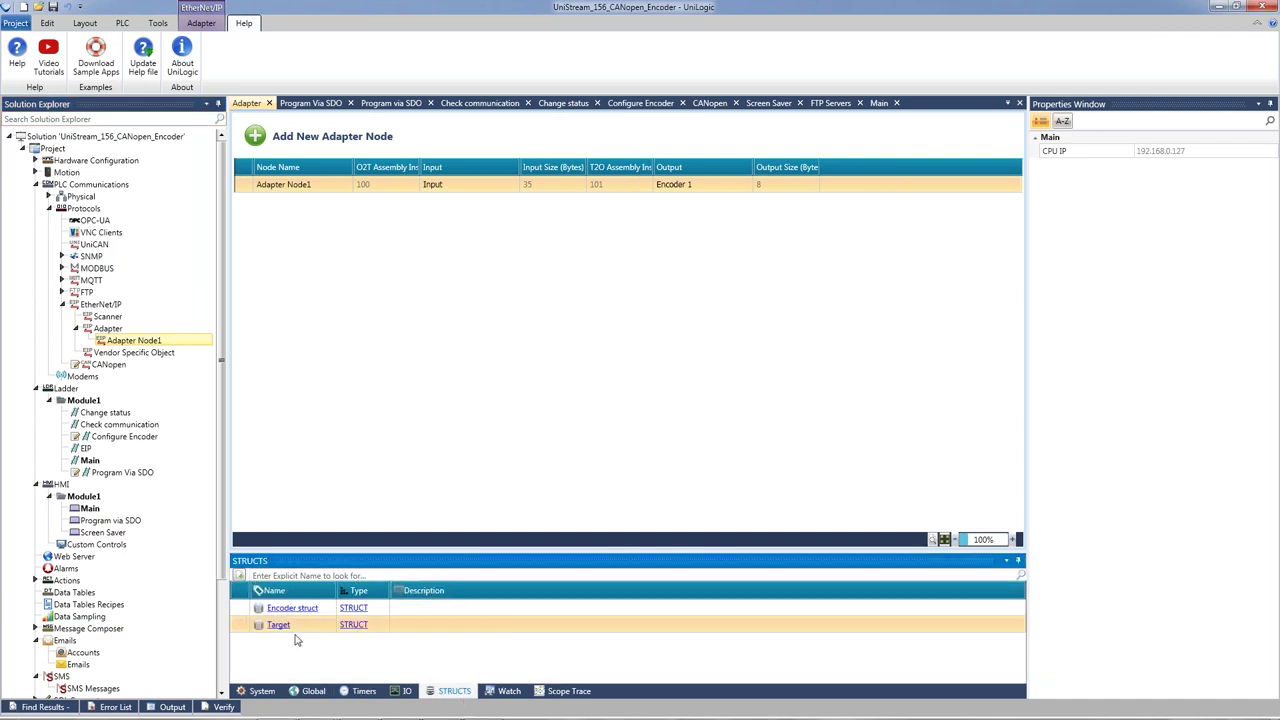
{"action": "left_click", "coordinate": [279, 627]}
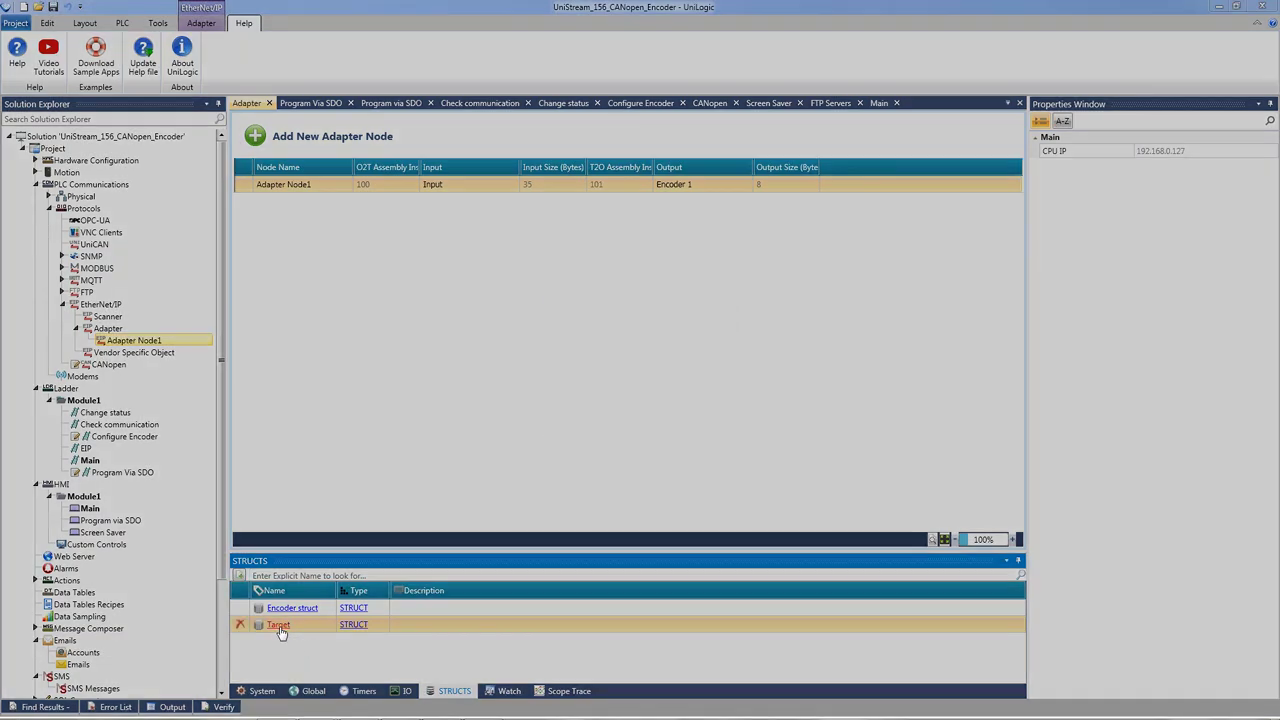
{"action": "type", "text": "EncoTarget"}
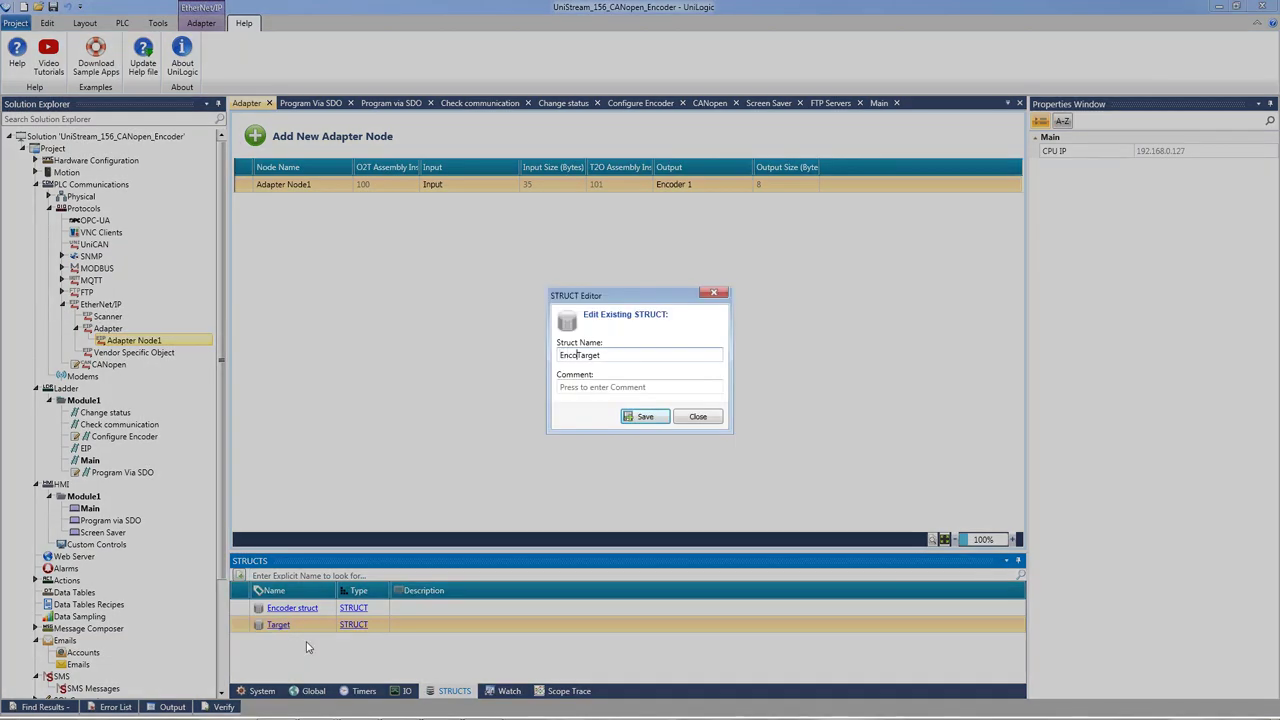
{"action": "type", "text": "der Settng"}
{"action": "key", "text": "BackSpace"}
{"action": "key", "text": "BackSpace"}
{"action": "type", "text": "ings"}
{"action": "key", "text": "Delete"}
{"action": "key", "text": "Delete"}
{"action": "key", "text": "Return"}
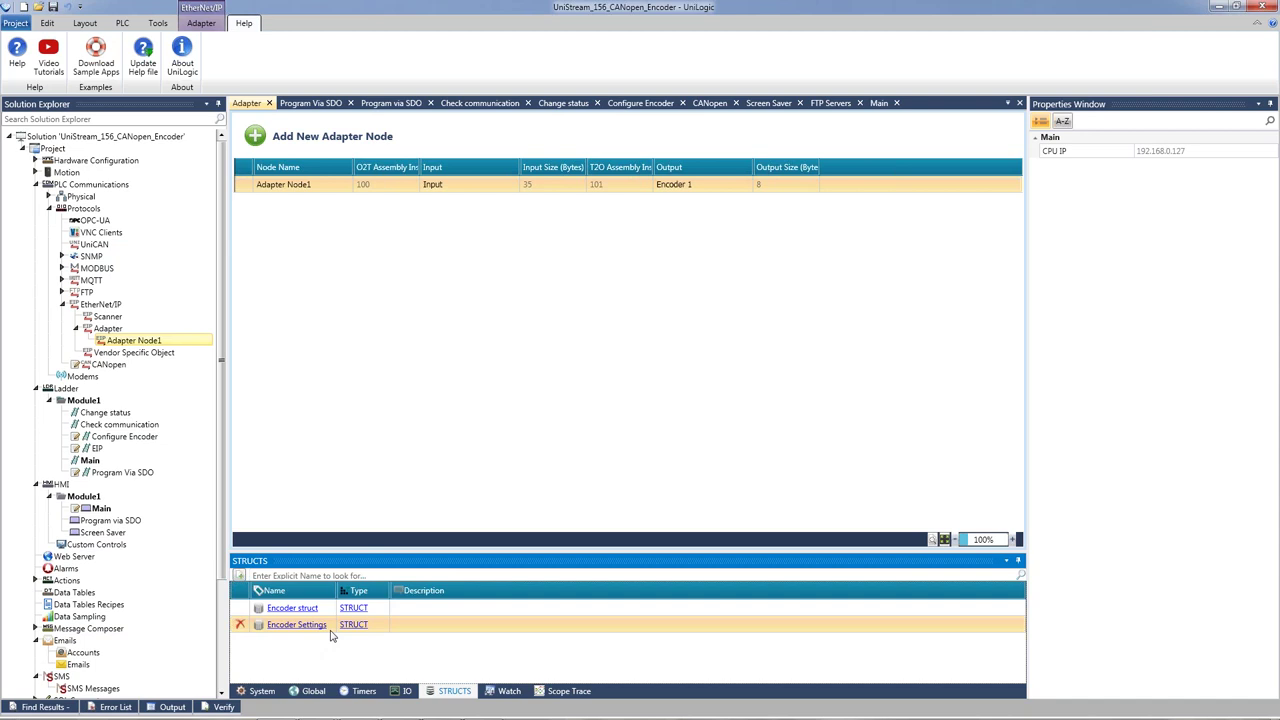
{"action": "left_click", "coordinate": [356, 628]}
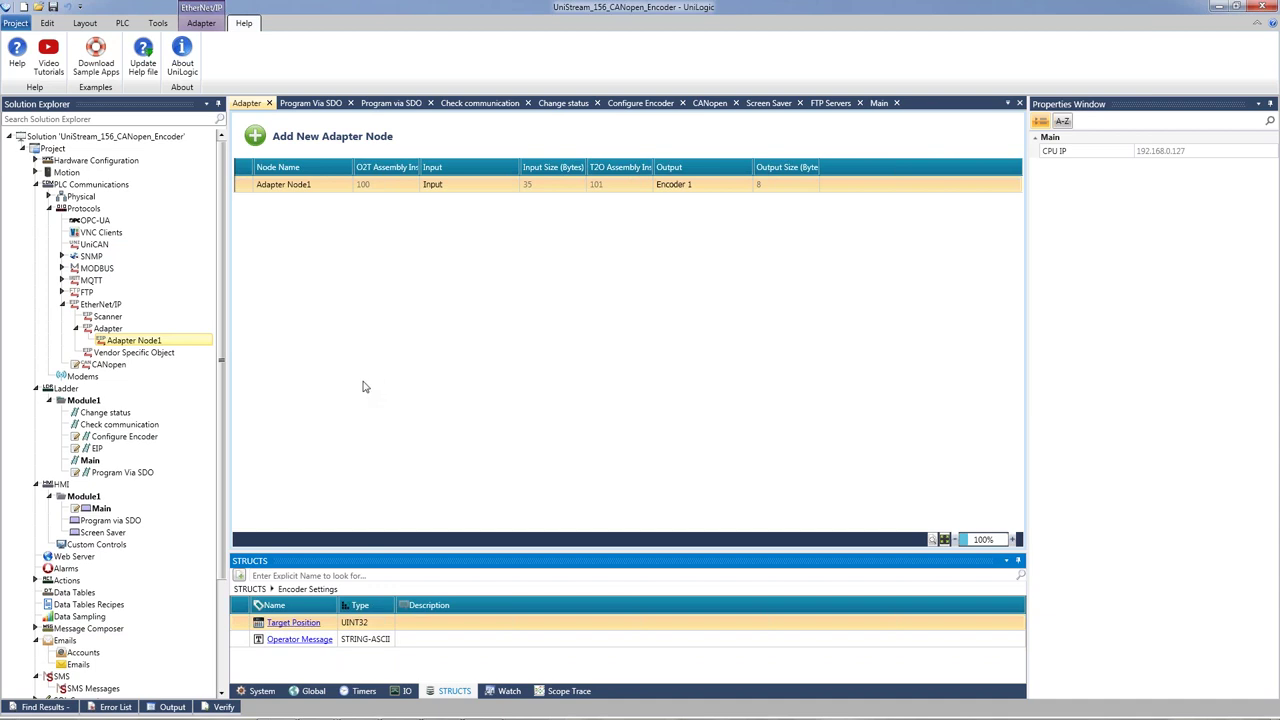
{"action": "left_click", "coordinate": [256, 356]}
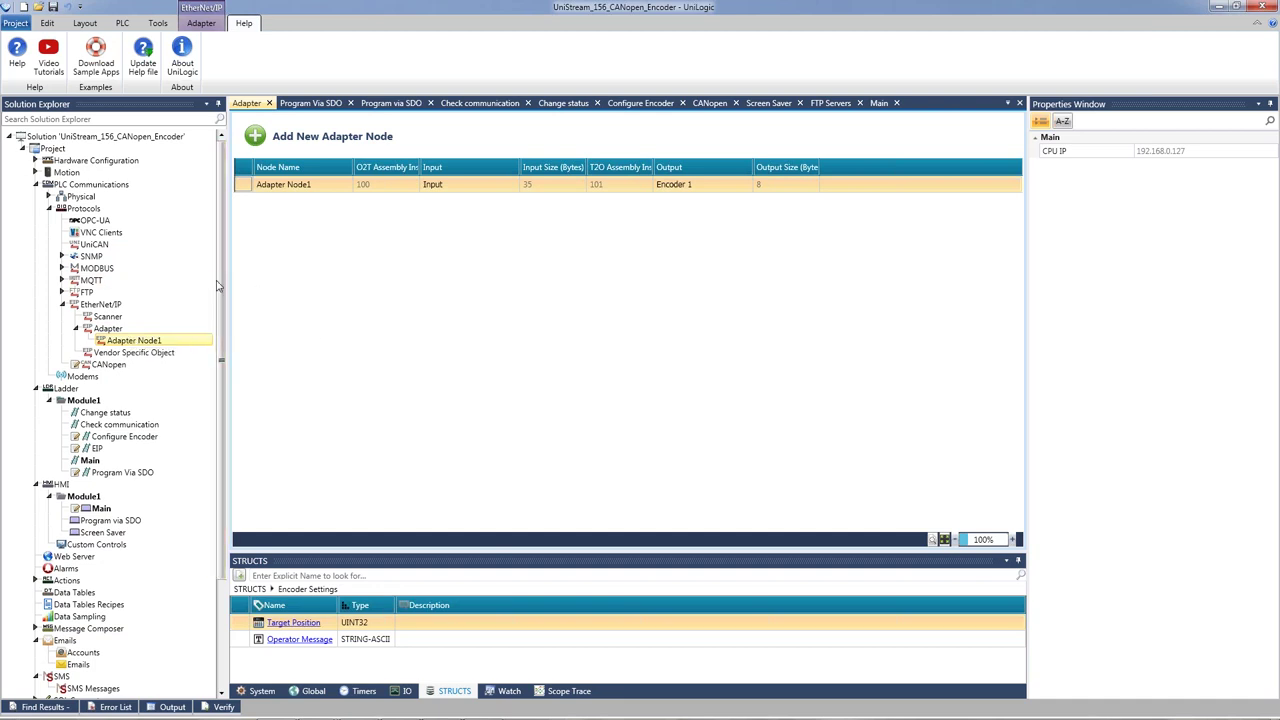
Step: Switch to Scanner_Info.png in Paint and place its window just below the adapter node table for comparison
{"action": "key", "text": "alt+Tab"}
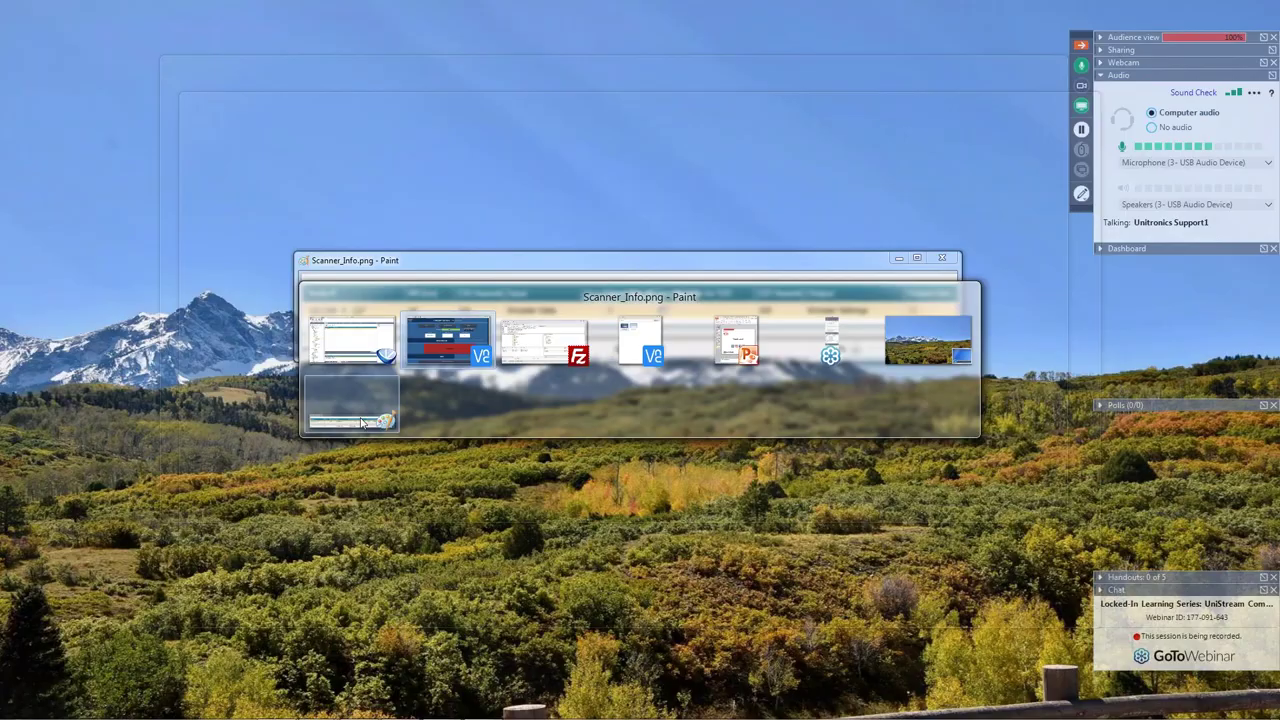
{"action": "left_click", "coordinate": [362, 422]}
{"action": "left_click_drag", "start_coordinate": [459, 266], "coordinate": [409, 229]}
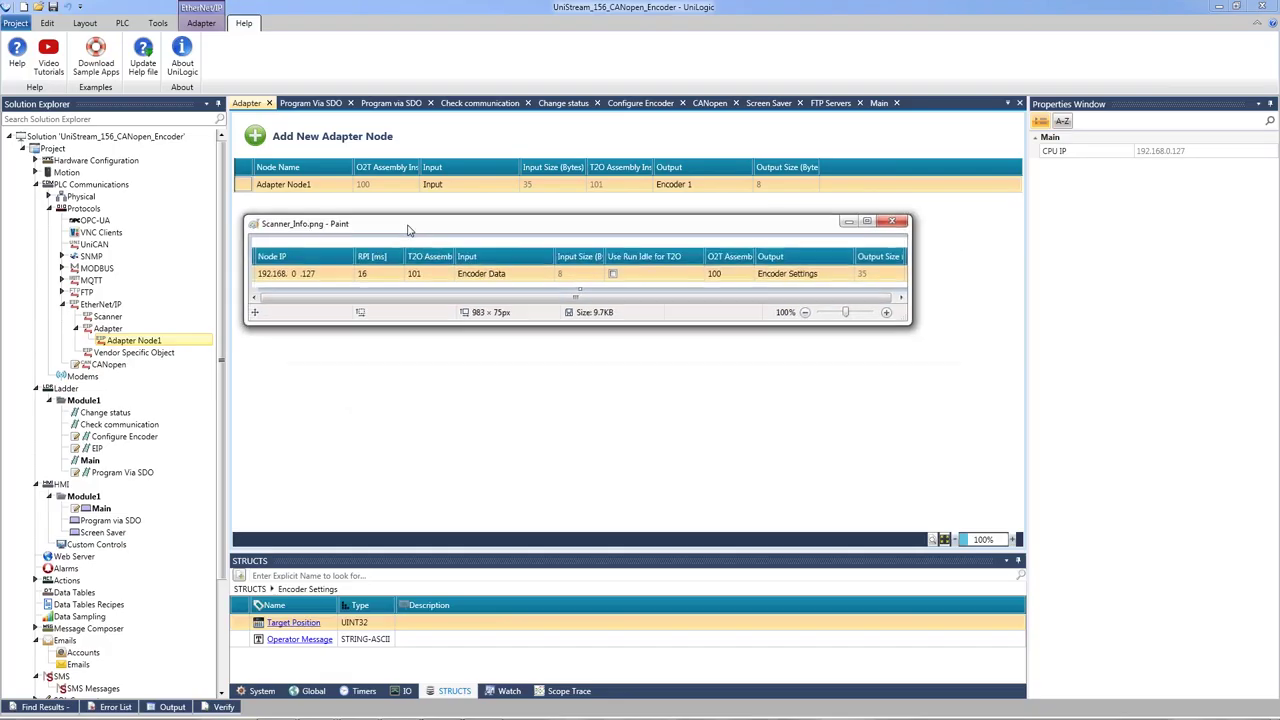
{"action": "left_click_drag", "start_coordinate": [266, 229], "coordinate": [363, 236]}
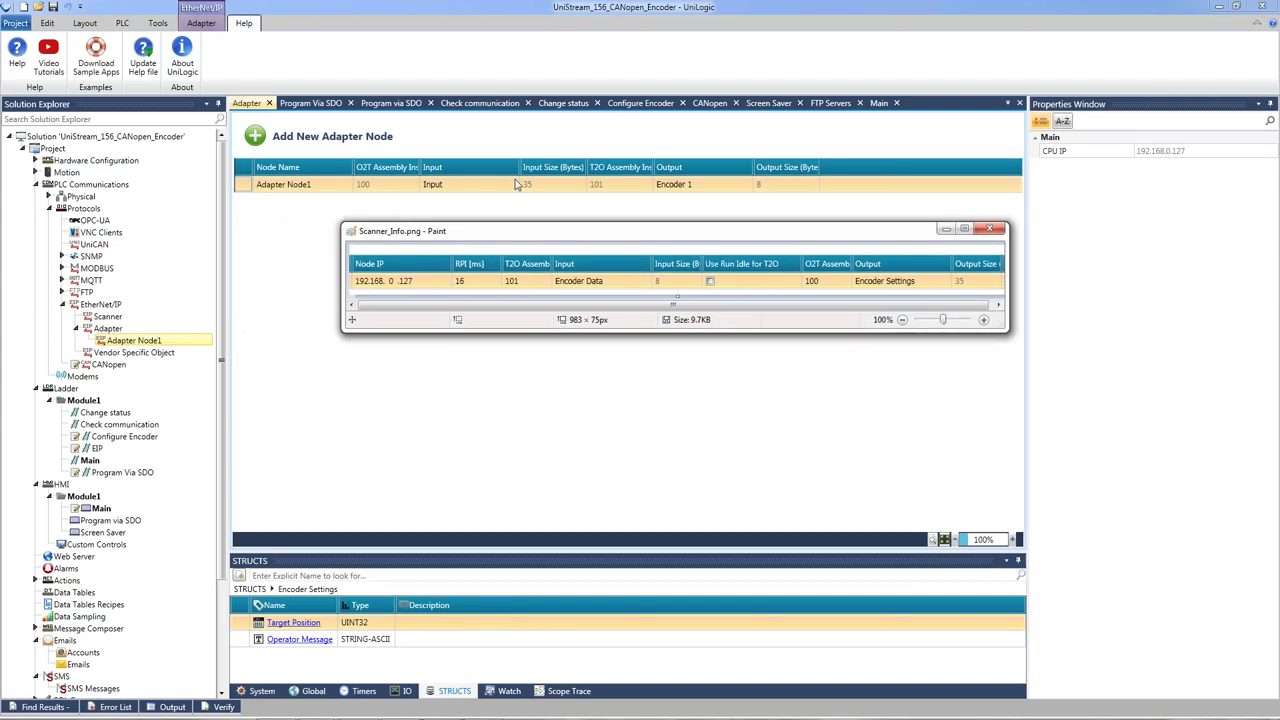
Step: Open the EtherNet/IP Scanner page, compare its columns with Scanner_Info.png, and return to Adapter Node1
{"action": "double_click", "coordinate": [108, 317]}
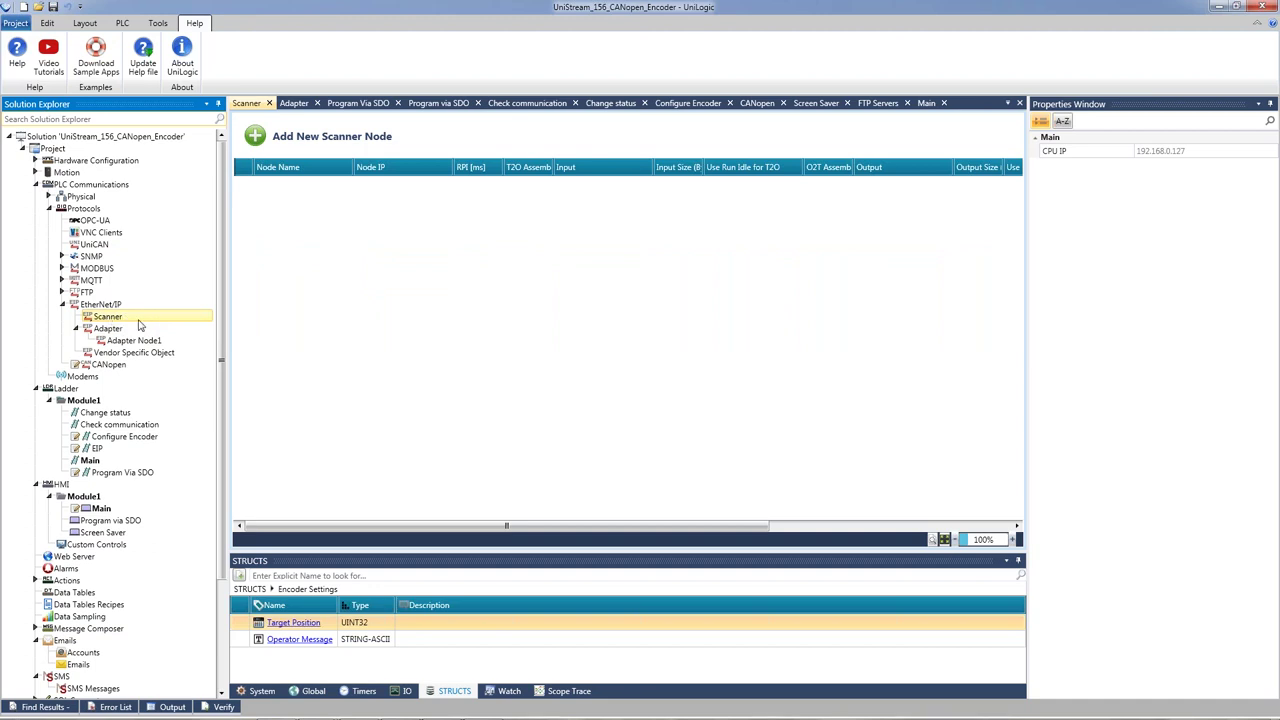
{"action": "key", "text": "alt+Tab"}
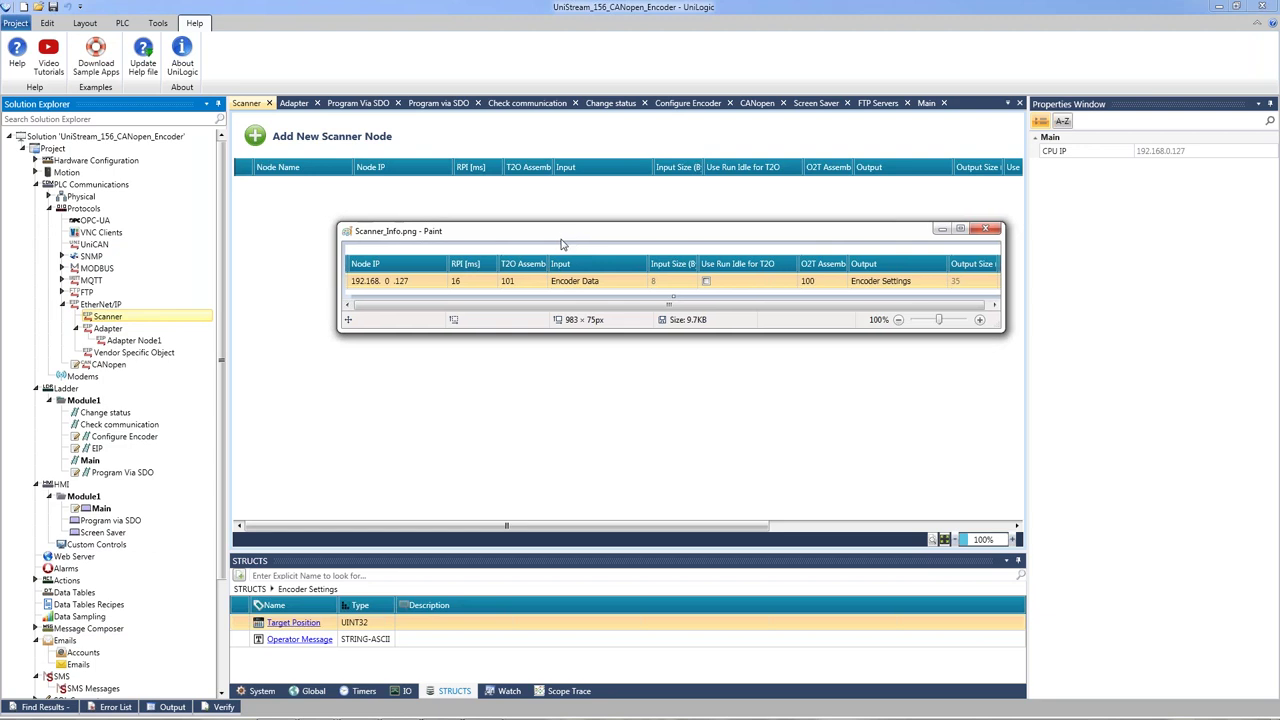
{"action": "key", "text": "Down"}
{"action": "key", "text": "Down"}
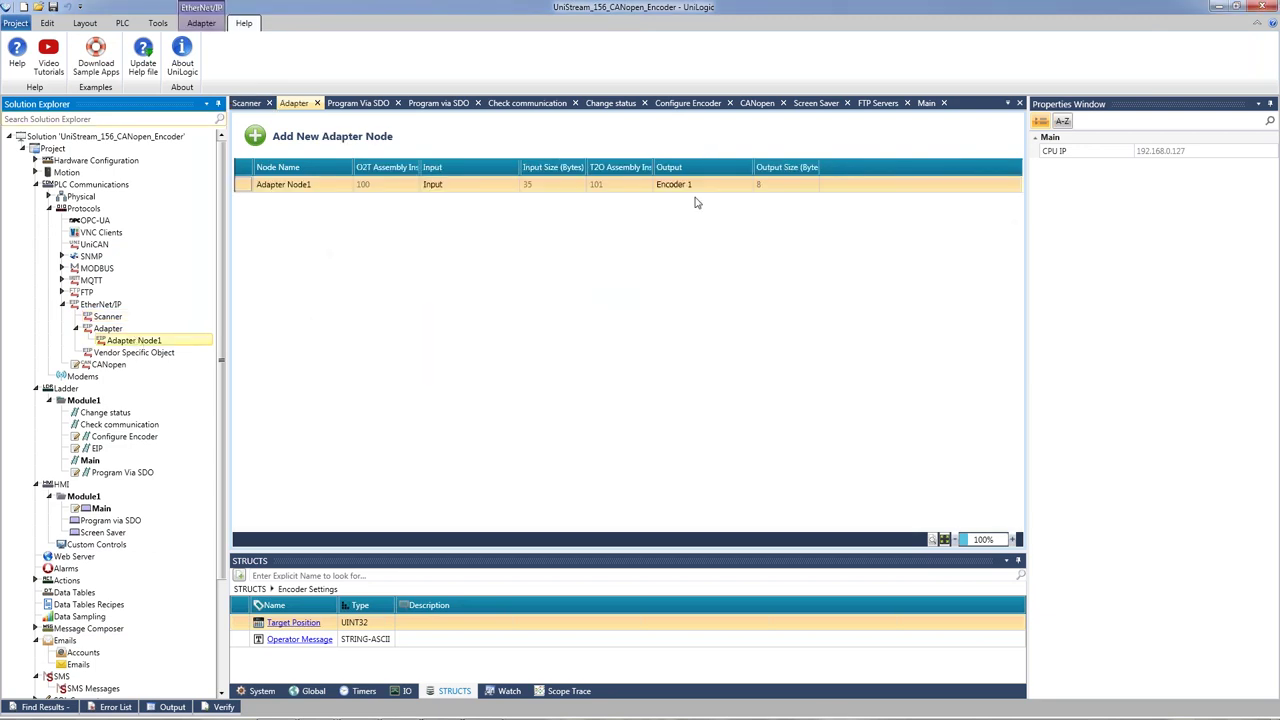
Step: Switch to Scanner_Info.png in Paint, compare its assembly instances and byte sizes with Adapter Node1, and minimize the image window
{"action": "key", "text": "alt+Tab"}
{"action": "left_click_drag", "start_coordinate": [566, 272], "coordinate": [529, 260]}
{"action": "mouse_move", "coordinate": [760, 286]}
{"action": "left_mouse_down"}
{"action": "mouse_move", "coordinate": [800, 304]}
{"action": "mouse_move", "coordinate": [755, 268]}
{"action": "left_mouse_up"}
{"action": "key", "text": "ctrl+z"}
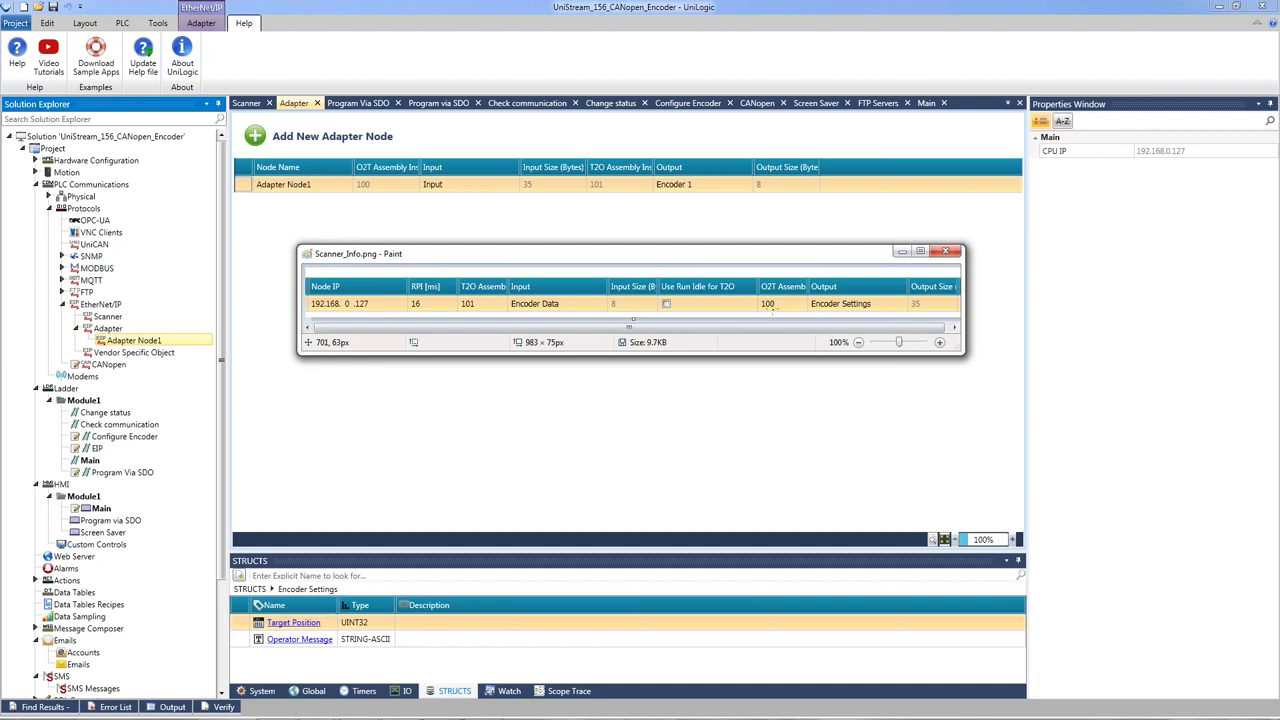
{"action": "left_click", "coordinate": [366, 184]}
{"action": "left_click", "coordinate": [602, 181]}
{"action": "left_click", "coordinate": [476, 305]}
{"action": "left_click", "coordinate": [616, 304]}
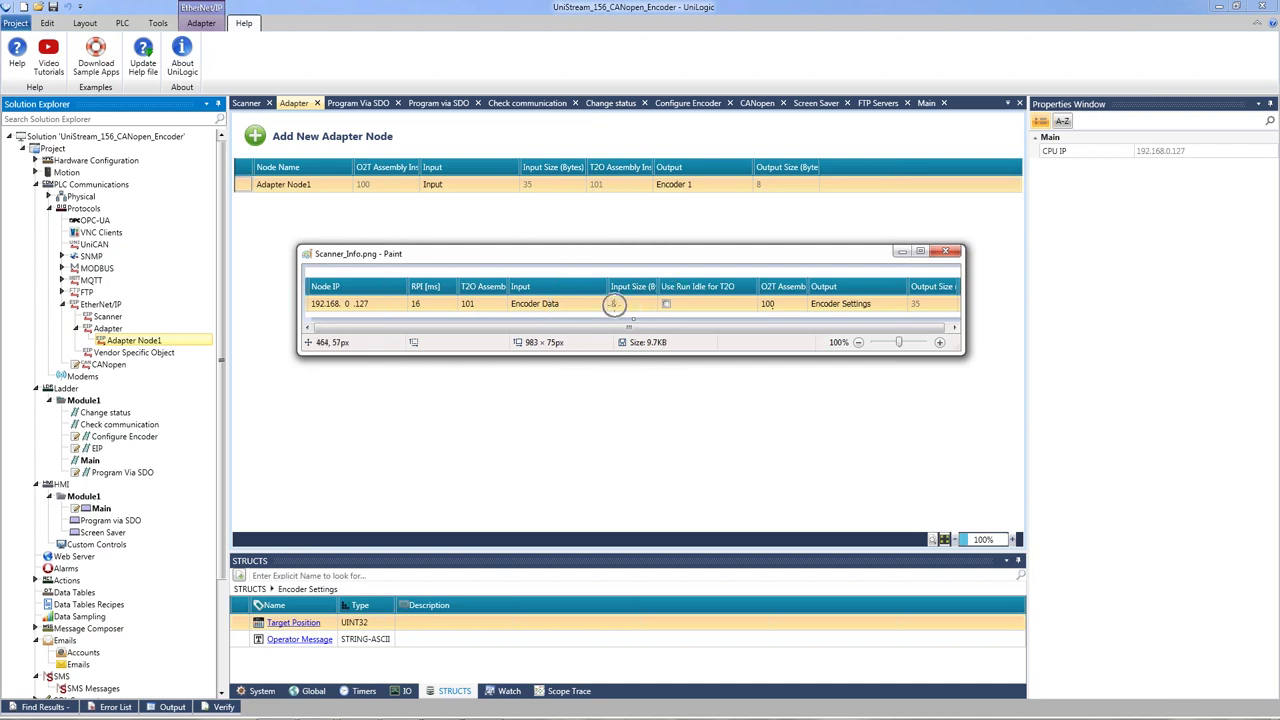
{"action": "left_click", "coordinate": [759, 187]}
{"action": "key", "text": "Return"}
{"action": "mouse_move", "coordinate": [378, 300]}
{"action": "left_mouse_down"}
{"action": "mouse_move", "coordinate": [351, 306]}
{"action": "mouse_move", "coordinate": [372, 314]}
{"action": "mouse_move", "coordinate": [366, 292]}
{"action": "left_mouse_up"}
{"action": "left_click", "coordinate": [902, 251]}
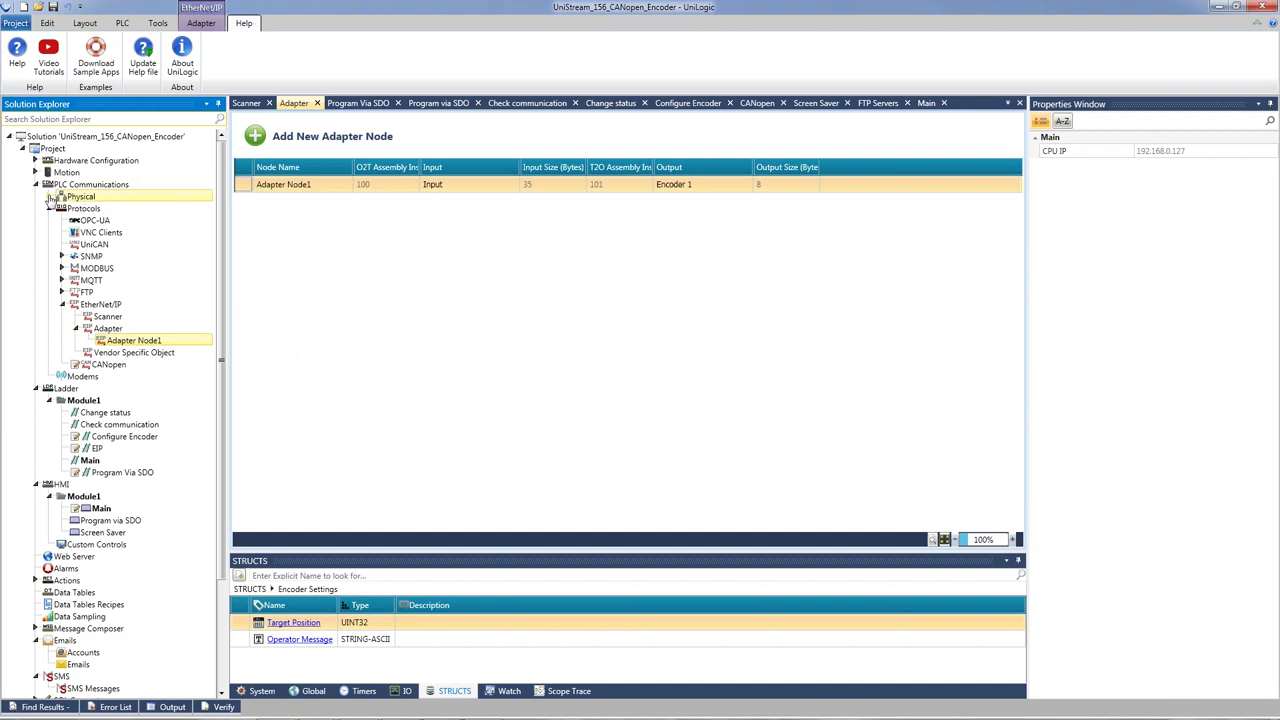
Step: Expand the physical PLC communications and check the CPU Ethernet port's IP address
{"action": "left_click", "coordinate": [49, 197]}
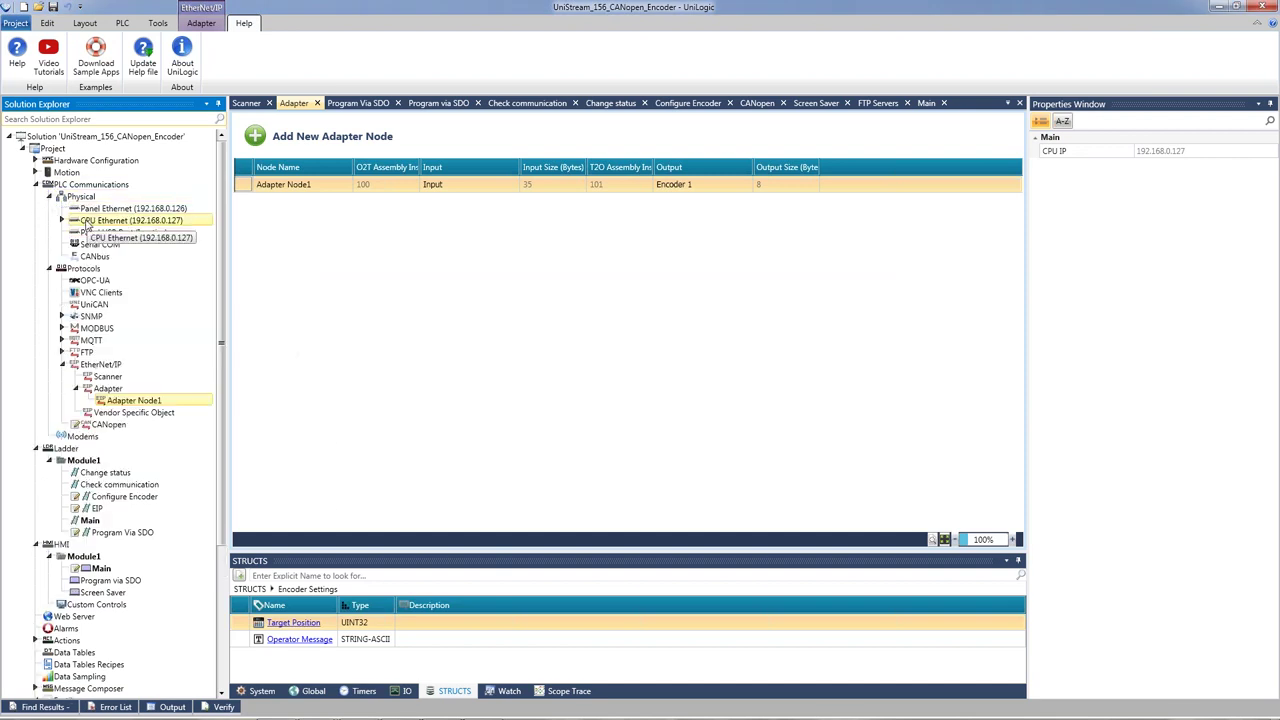
{"action": "left_click", "coordinate": [180, 224]}
{"action": "left_click", "coordinate": [183, 229]}
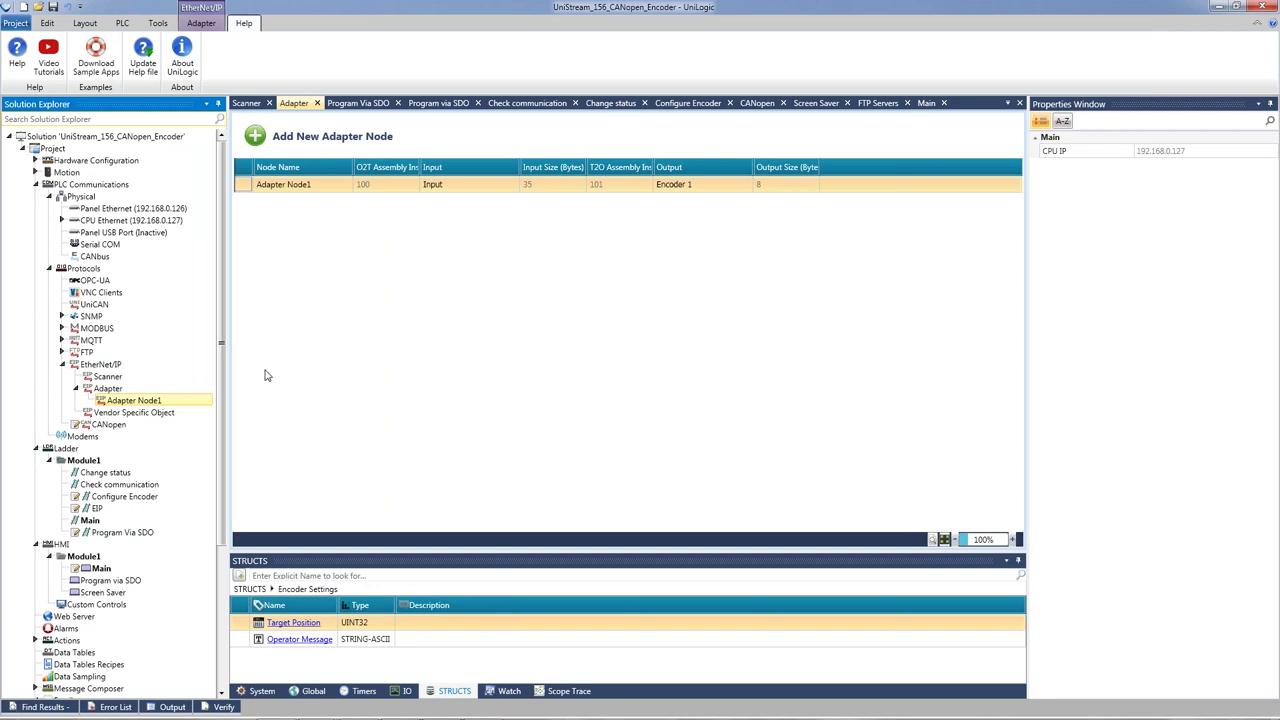
Step: Switch to the CANopen Encoder panel in VNC Viewer, check its EtherNet/IP connection status, and return to UniLogic
{"action": "key", "text": "alt+Tab"}
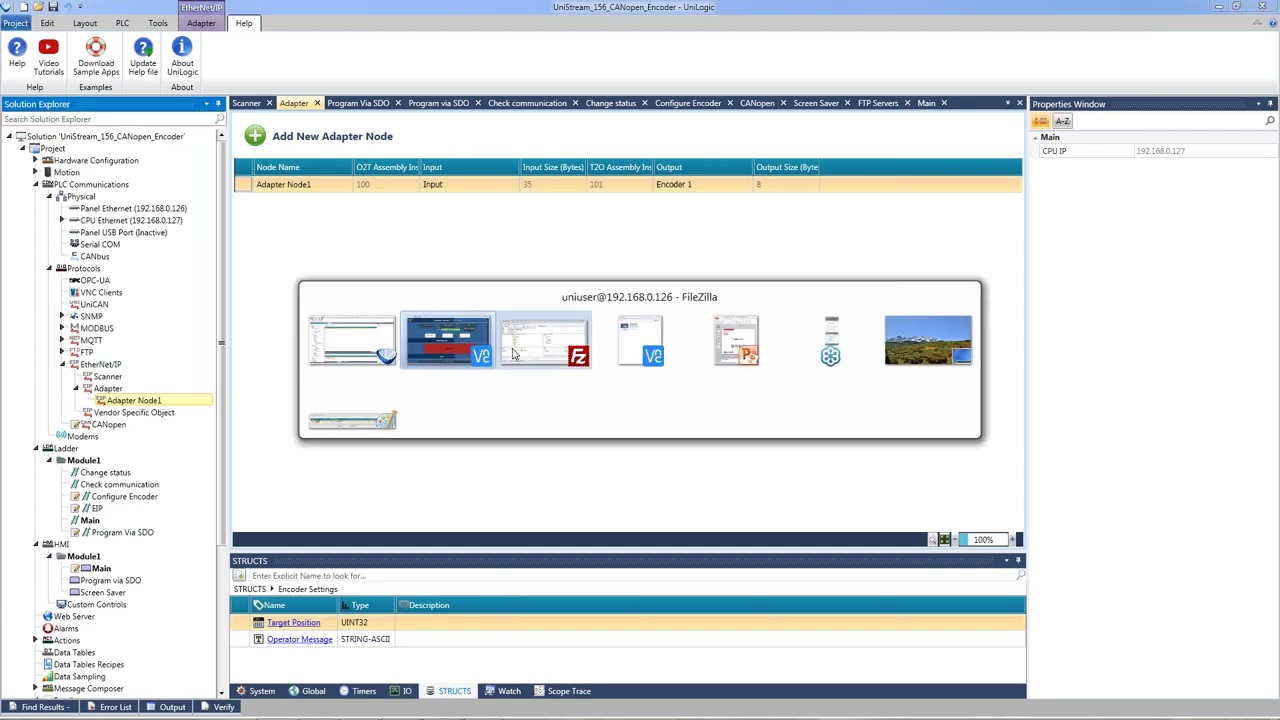
{"action": "left_click", "coordinate": [445, 355]}
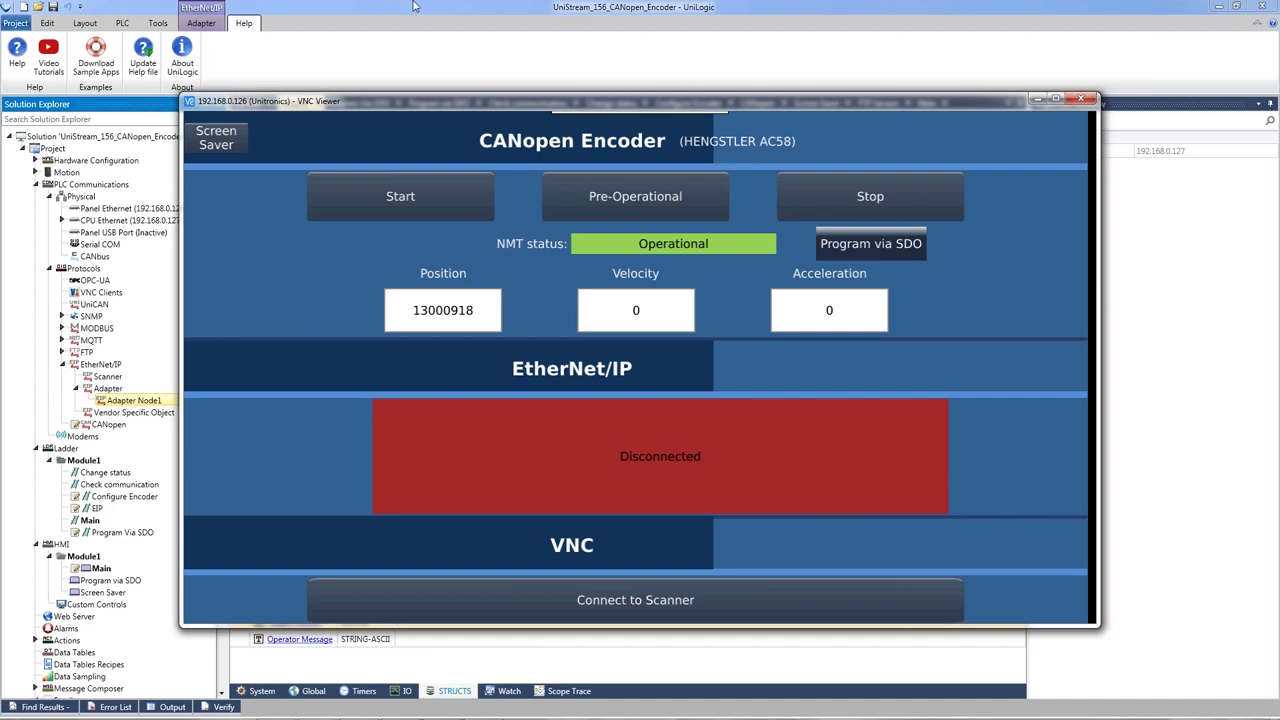
{"action": "key", "text": "alt+Tab"}
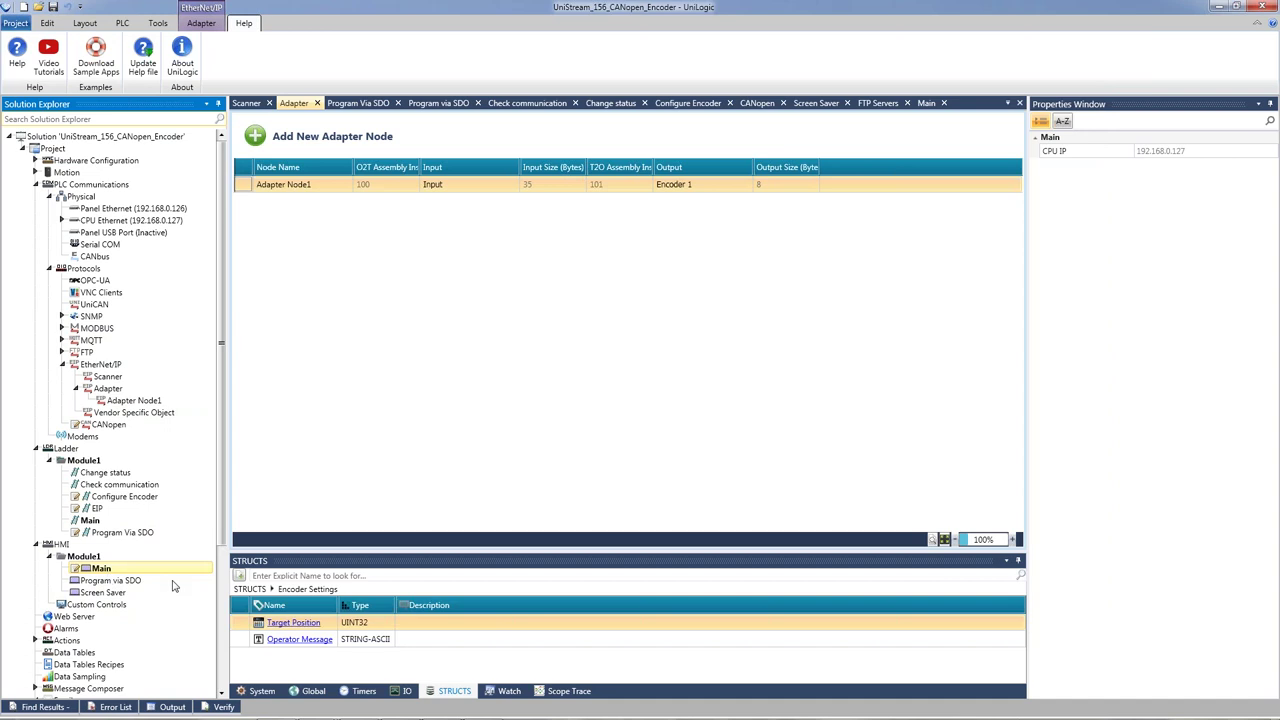
Step: Open the HMI Main screen and inspect the visibility tag of the Disconnected text in the EtherNet/IP section
{"action": "double_click", "coordinate": [101, 568]}
{"action": "scroll", "coordinate": [722, 496], "scroll_direction": "down", "scroll_amount": 1}
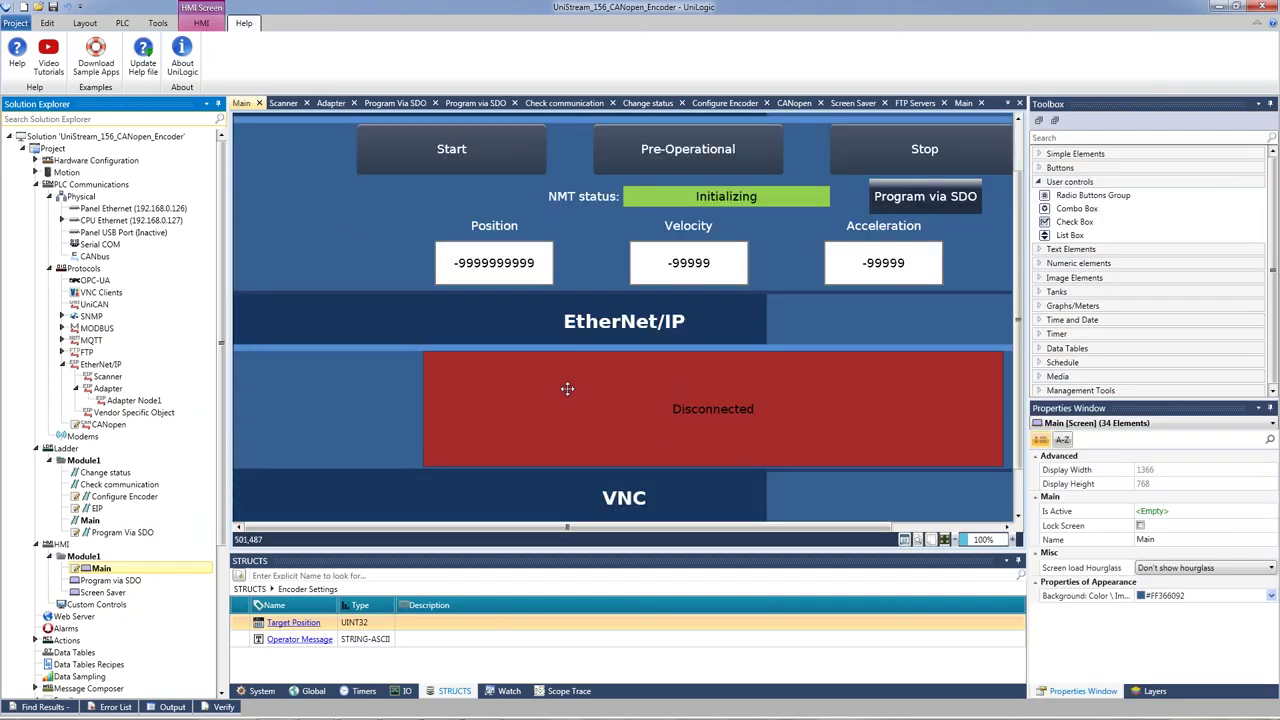
{"action": "left_click", "coordinate": [561, 392]}
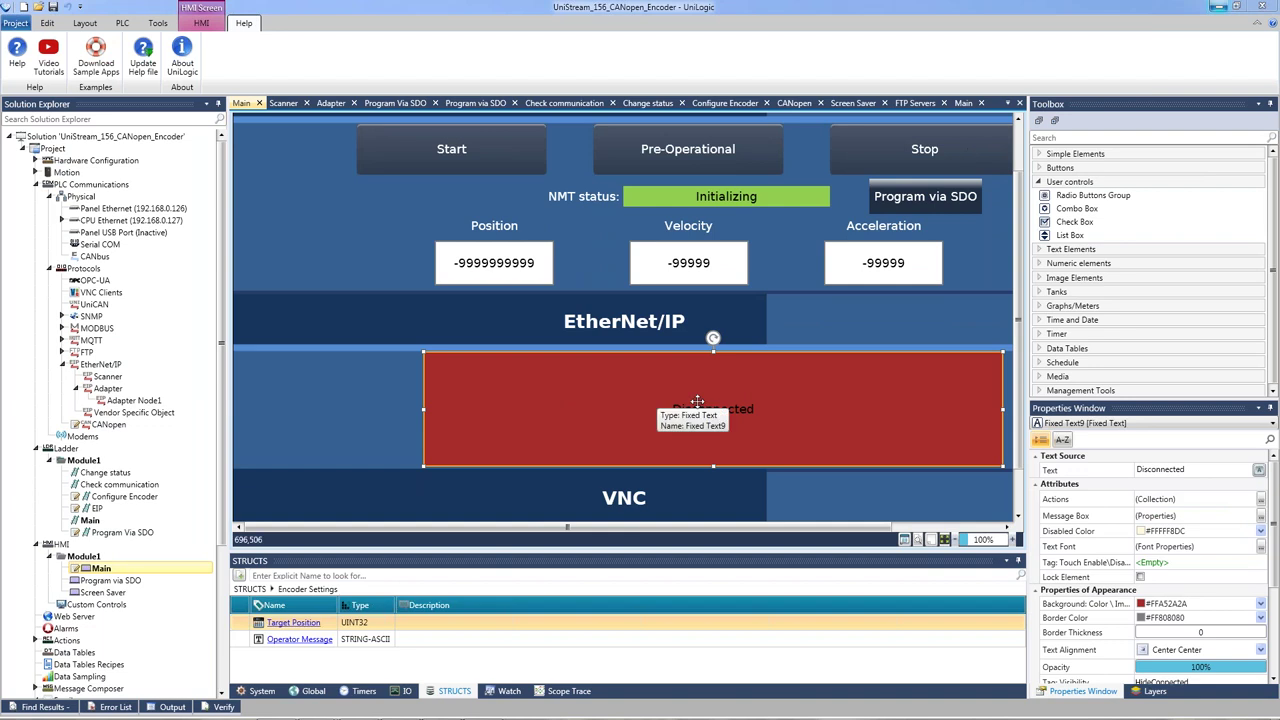
{"action": "mouse_move", "coordinate": [423, 409]}
{"action": "left_mouse_down"}
{"action": "mouse_move", "coordinate": [504, 423]}
{"action": "mouse_move", "coordinate": [408, 413]}
{"action": "mouse_move", "coordinate": [421, 413]}
{"action": "left_mouse_up"}
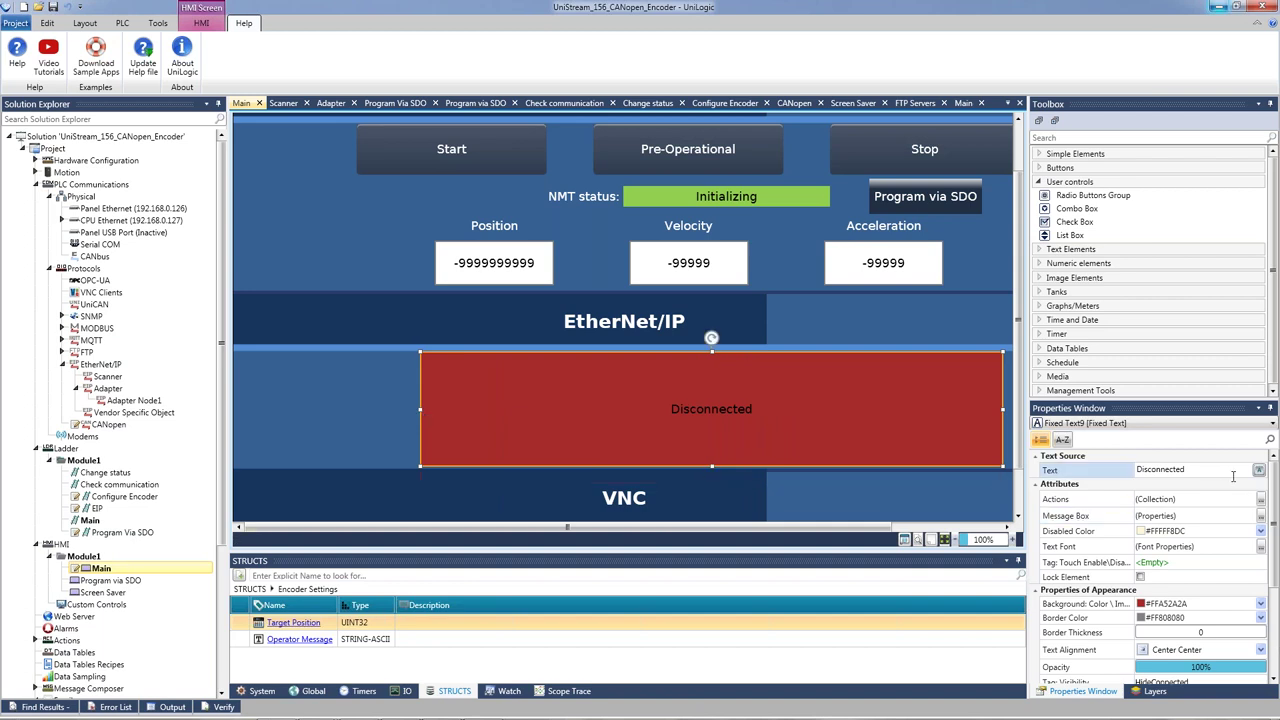
{"action": "scroll", "coordinate": [1150, 600], "scroll_direction": "down", "scroll_amount": 2}
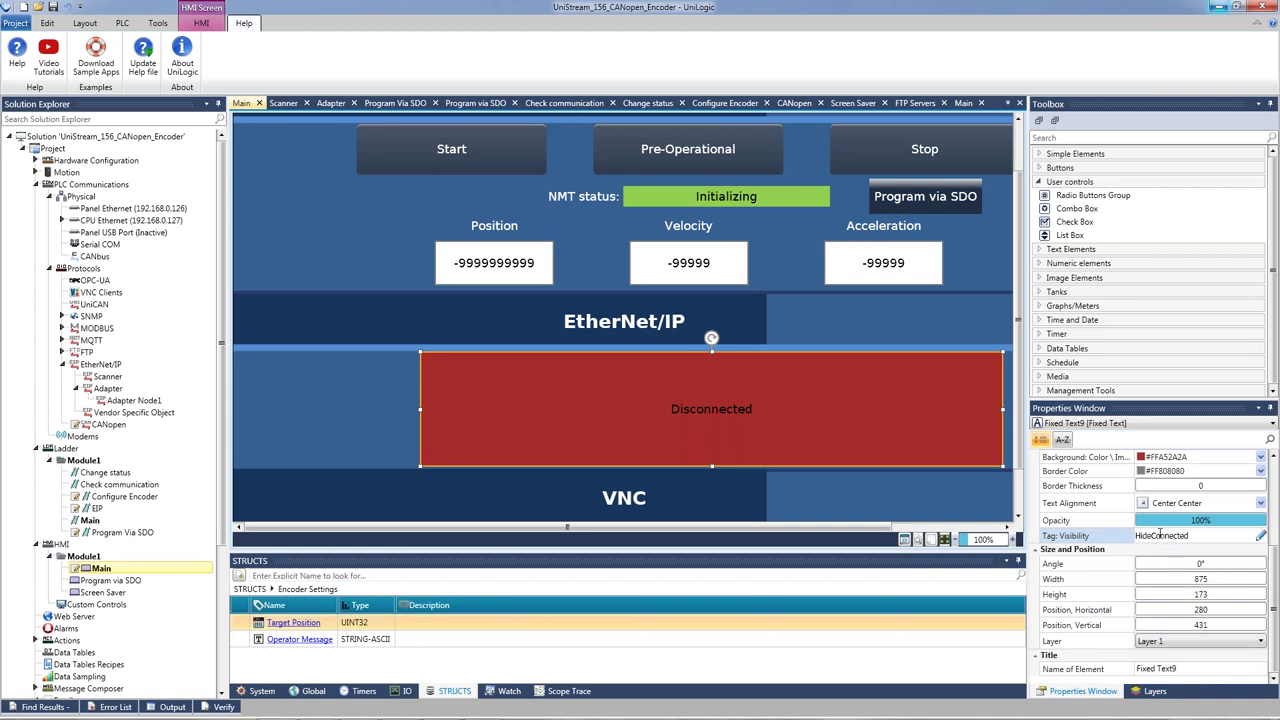
{"action": "scroll", "coordinate": [810, 405], "scroll_direction": "down", "scroll_amount": 1}
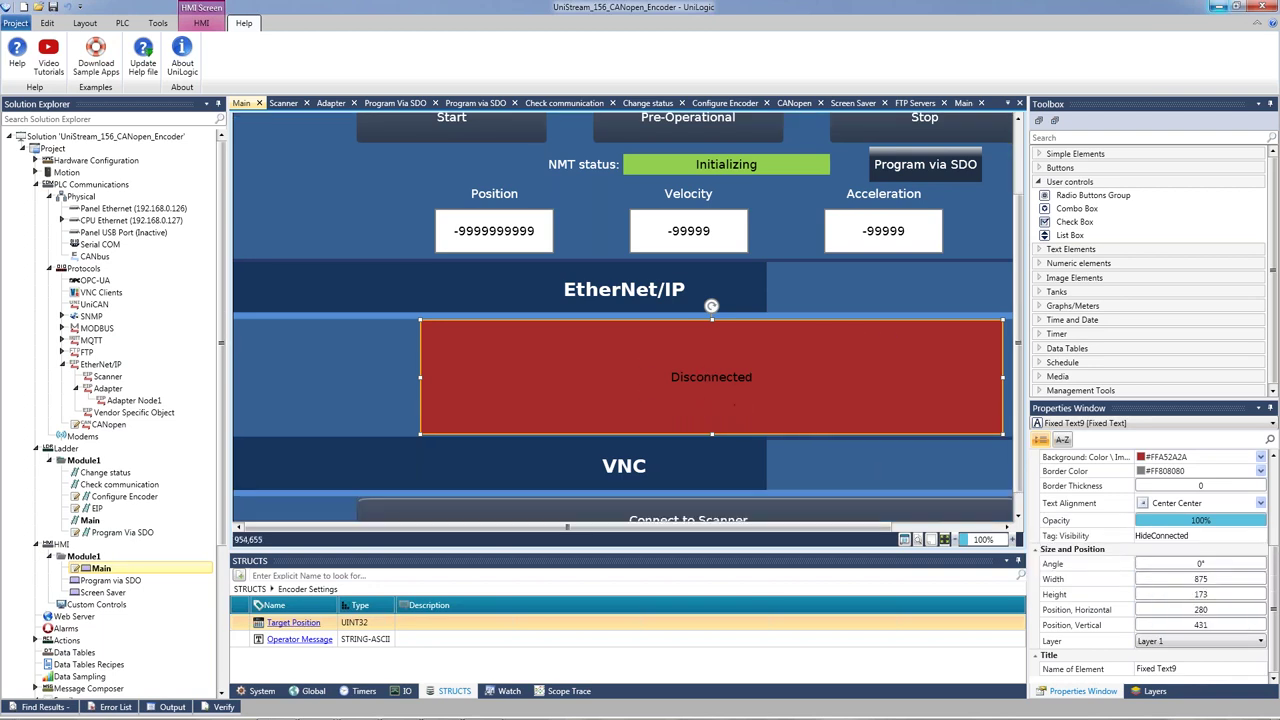
{"action": "scroll", "coordinate": [810, 405], "scroll_direction": "down", "scroll_amount": 2}
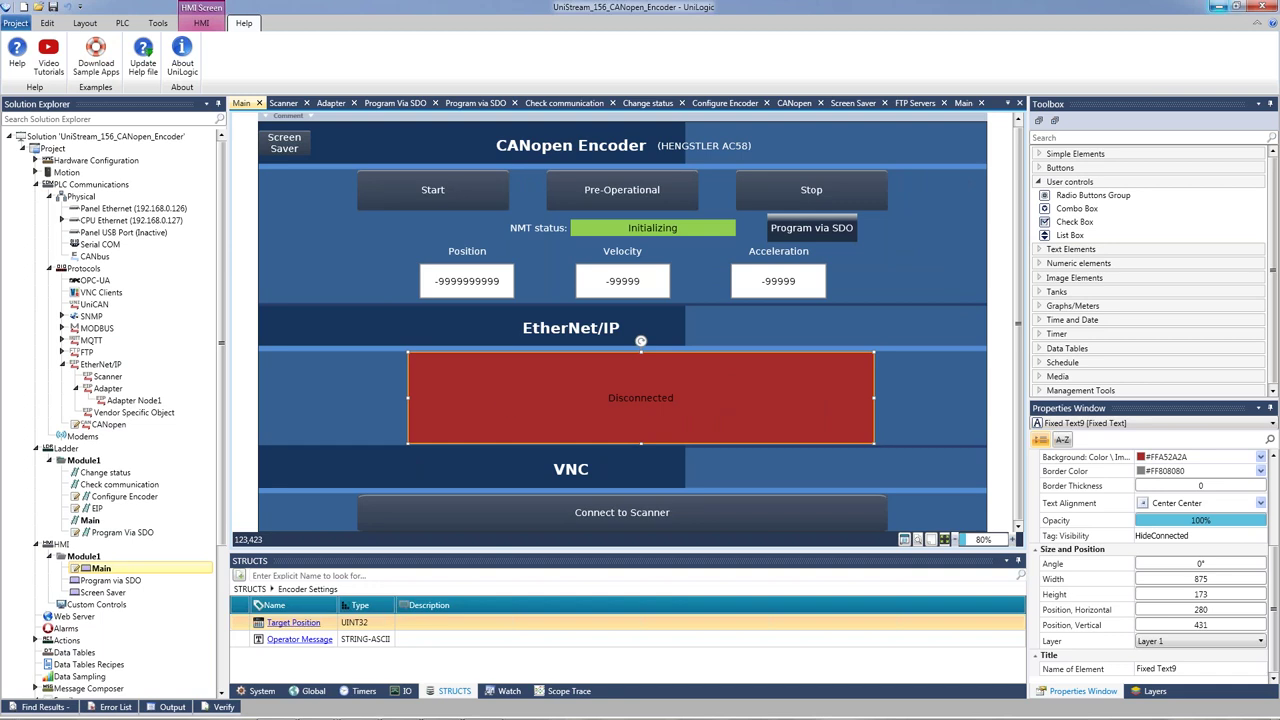
Step: Open the Main ladder function, examine the rung driving HideConnected, and return to the HMI Main screen
{"action": "left_click", "coordinate": [112, 521]}
{"action": "scroll", "coordinate": [300, 391], "scroll_direction": "down", "scroll_amount": 3}
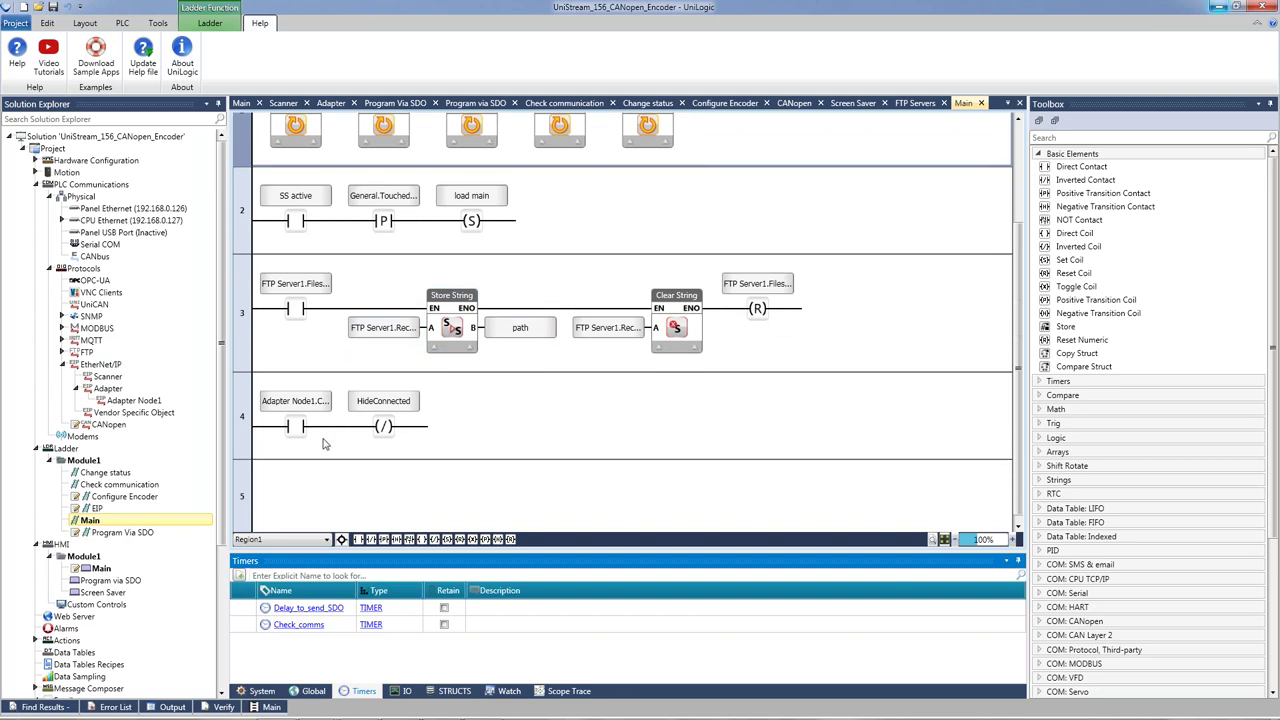
{"action": "mouse_move", "coordinate": [293, 393]}
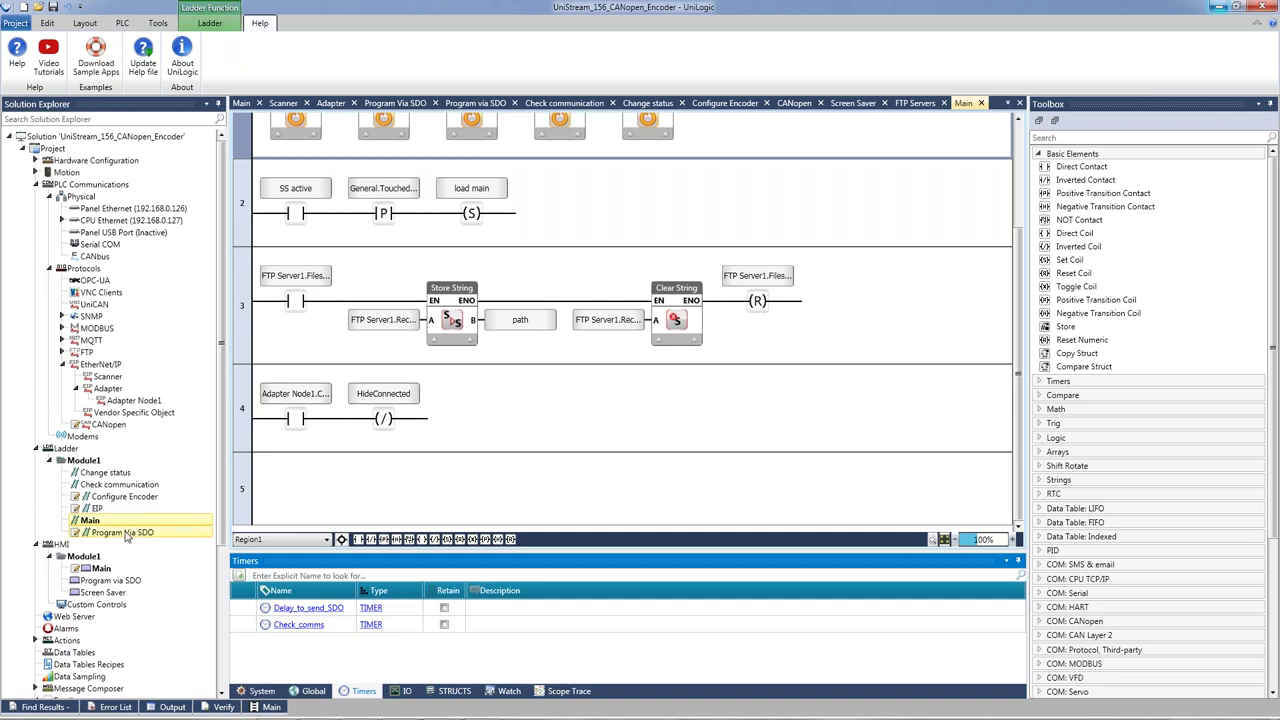
{"action": "left_click", "coordinate": [125, 569]}
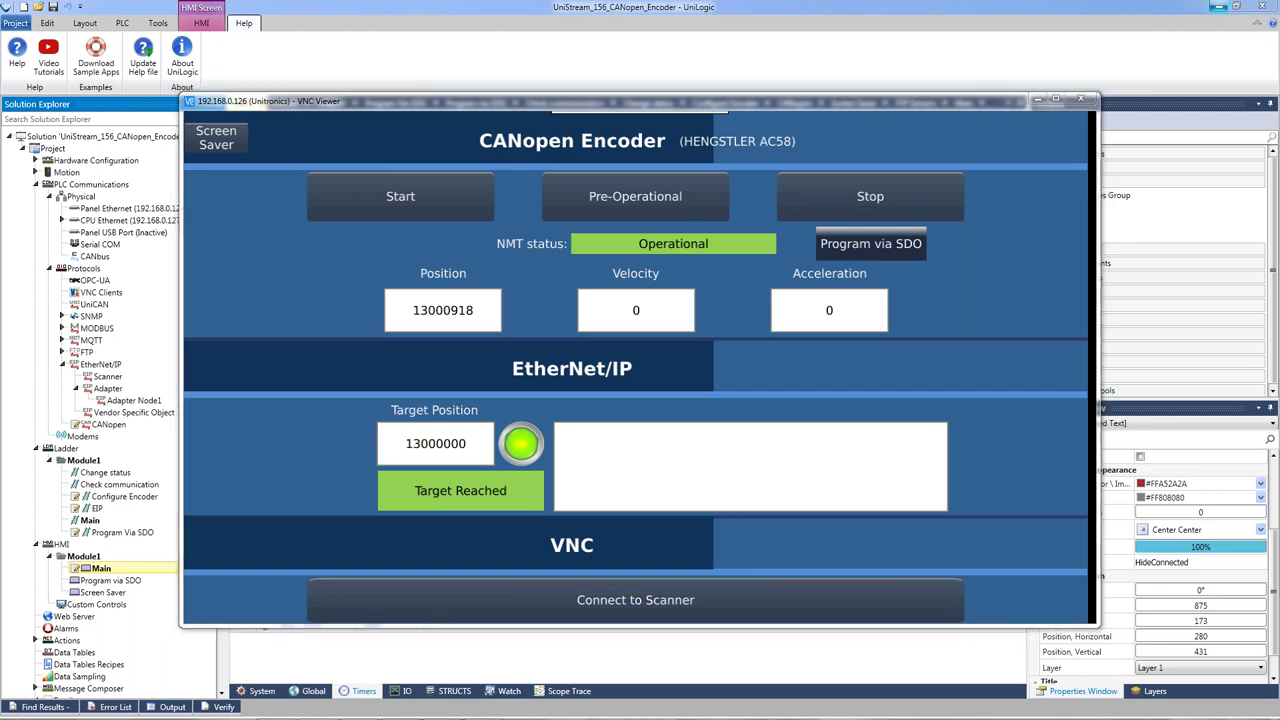
Step: Switch to VNC Viewer and arrange the Ethernet/IP Scanner and CANopen Encoder windows side by side, narrowing the encoder window
{"action": "left_click", "coordinate": [690, 433]}
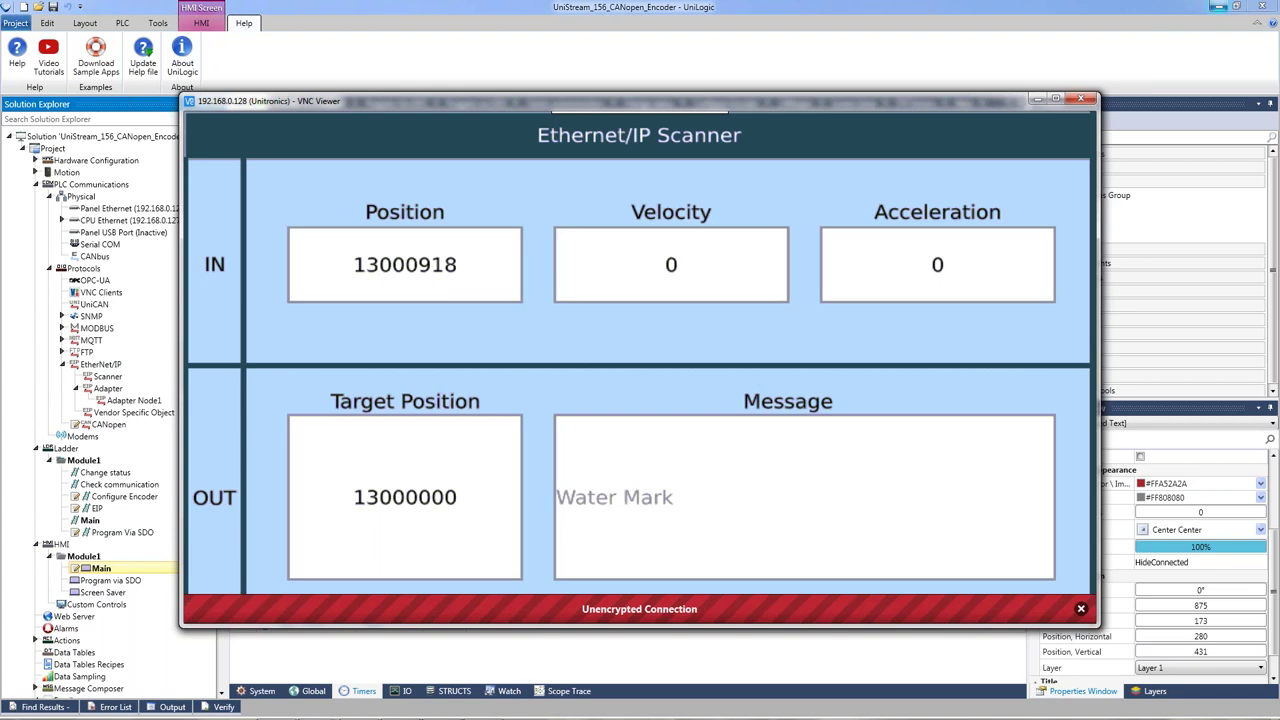
{"action": "left_click_drag", "start_coordinate": [677, 101], "coordinate": [505, 94]}
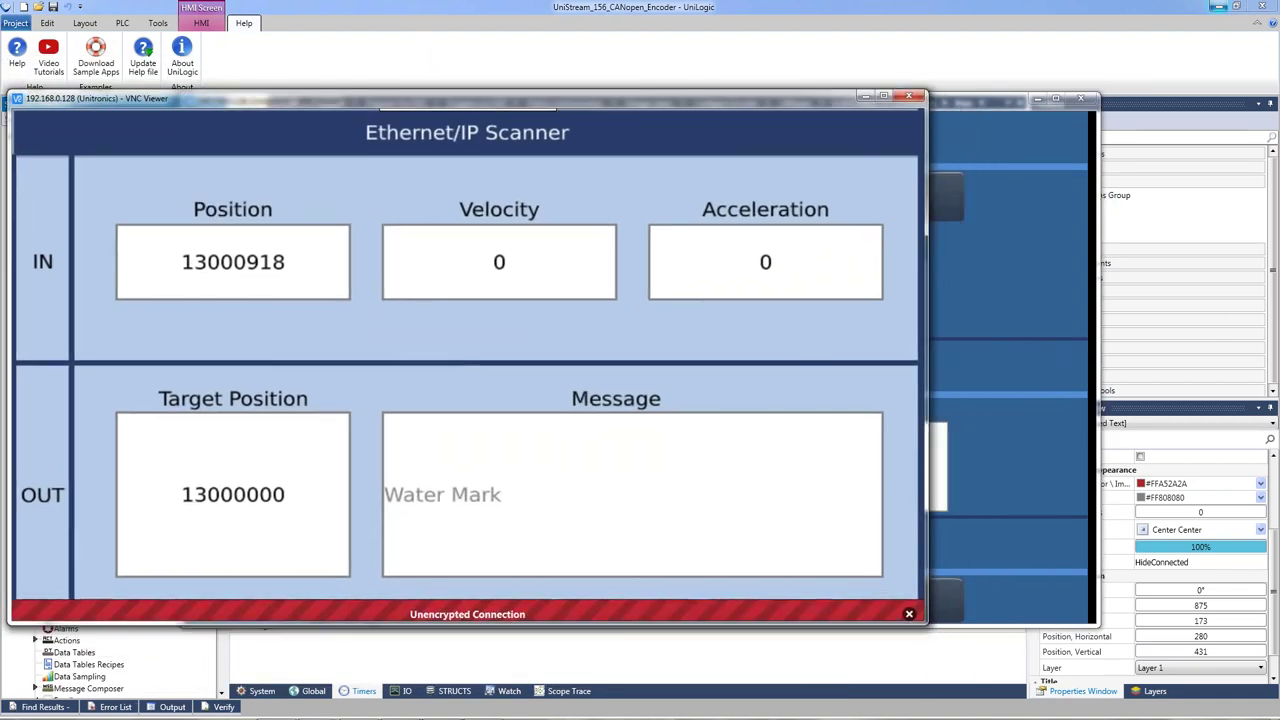
{"action": "mouse_move", "coordinate": [922, 263]}
{"action": "left_mouse_down"}
{"action": "mouse_move", "coordinate": [730, 248]}
{"action": "mouse_move", "coordinate": [928, 250]}
{"action": "left_mouse_up"}
{"action": "left_click_drag", "start_coordinate": [975, 104], "coordinate": [1147, 116]}
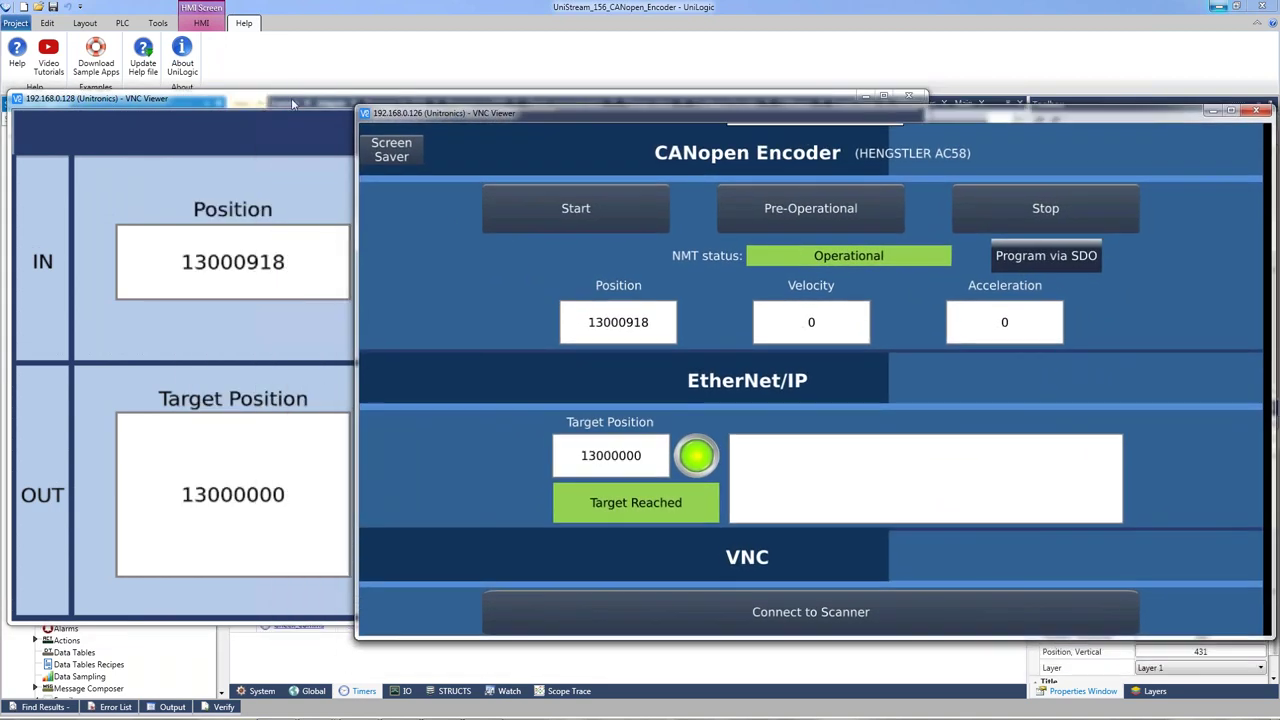
{"action": "left_click", "coordinate": [295, 104]}
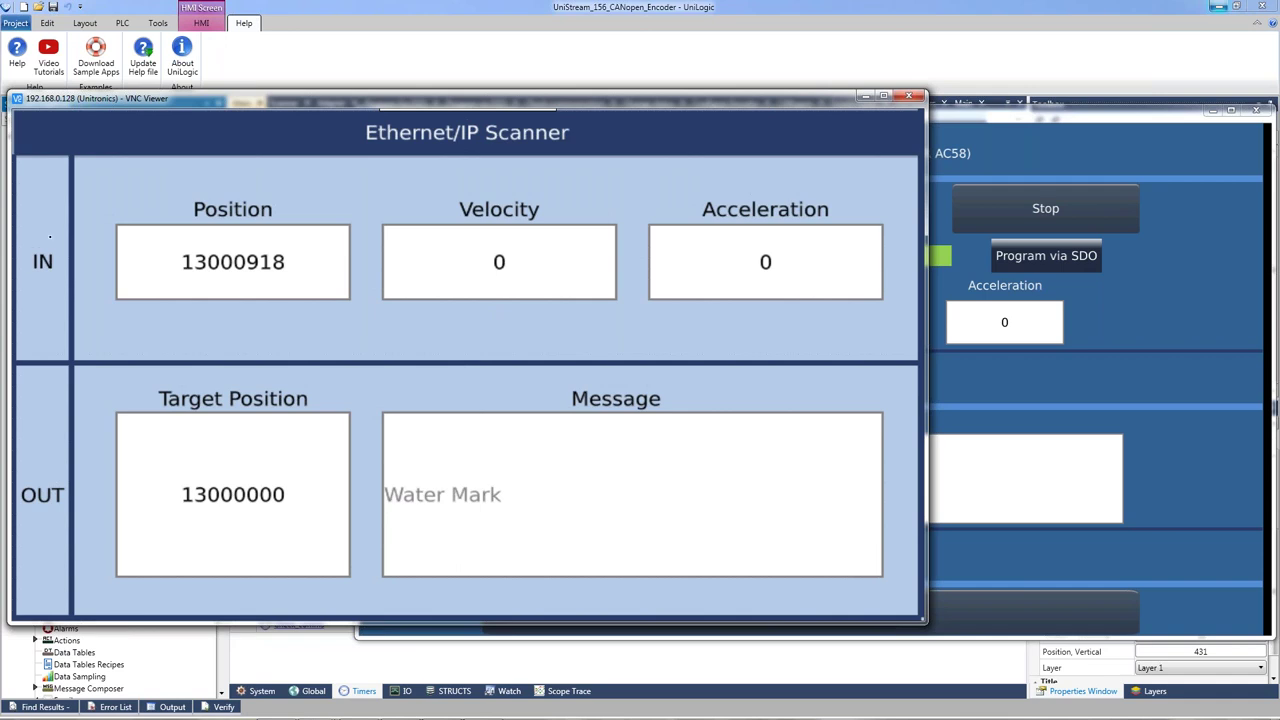
{"action": "left_click", "coordinate": [1173, 323]}
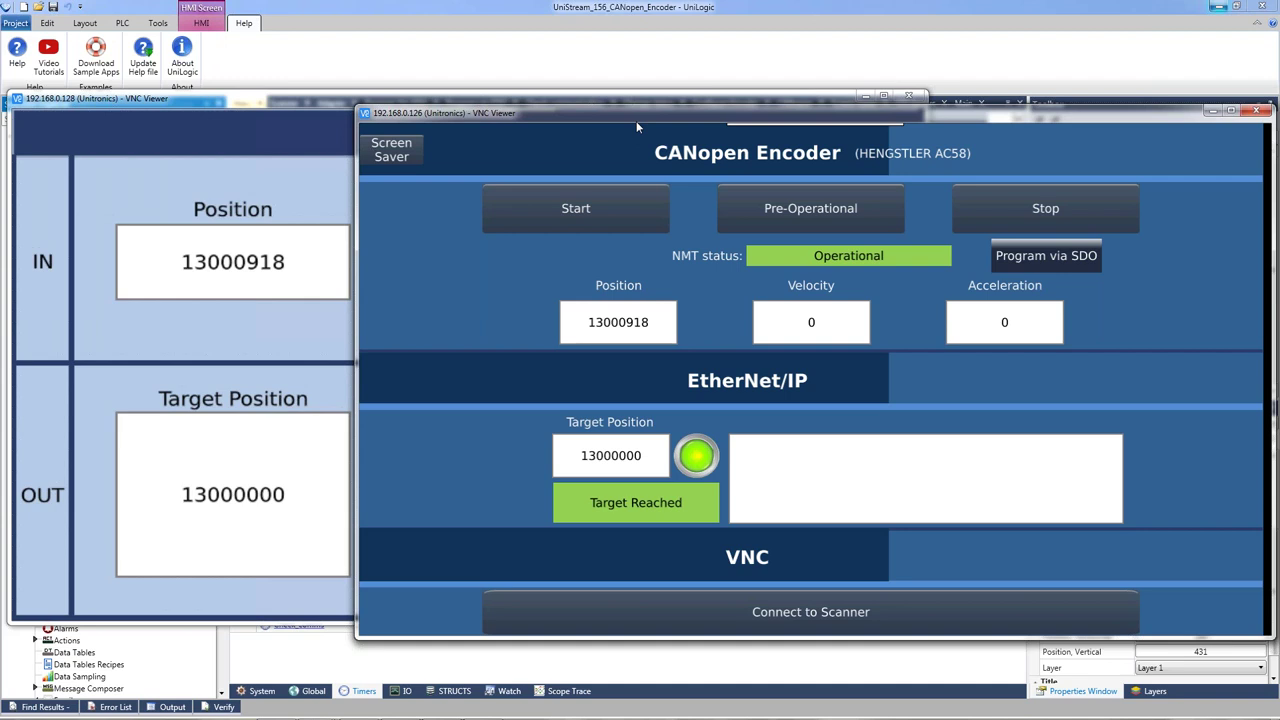
{"action": "left_click_drag", "start_coordinate": [357, 190], "coordinate": [670, 190]}
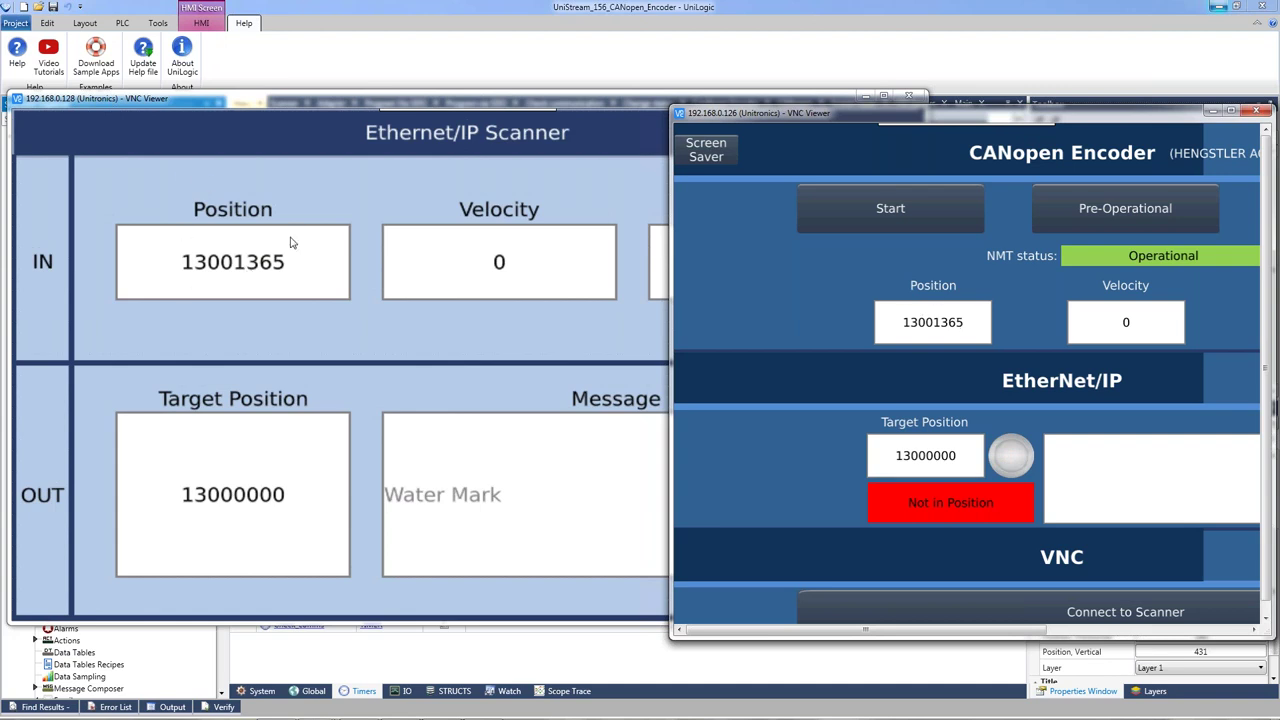
Step: Compare the position and target position values between the Ethernet/IP Scanner and CANopen Encoder windows
{"action": "left_click", "coordinate": [511, 161]}
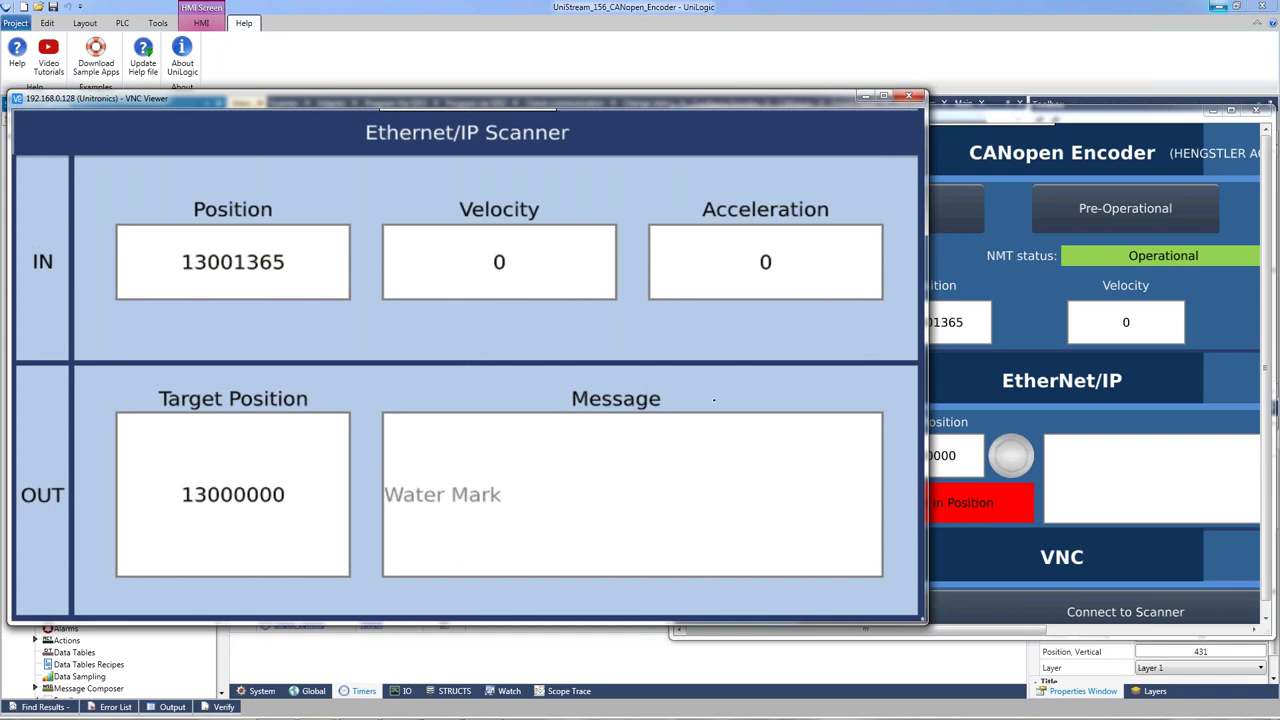
{"action": "left_click", "coordinate": [1136, 424]}
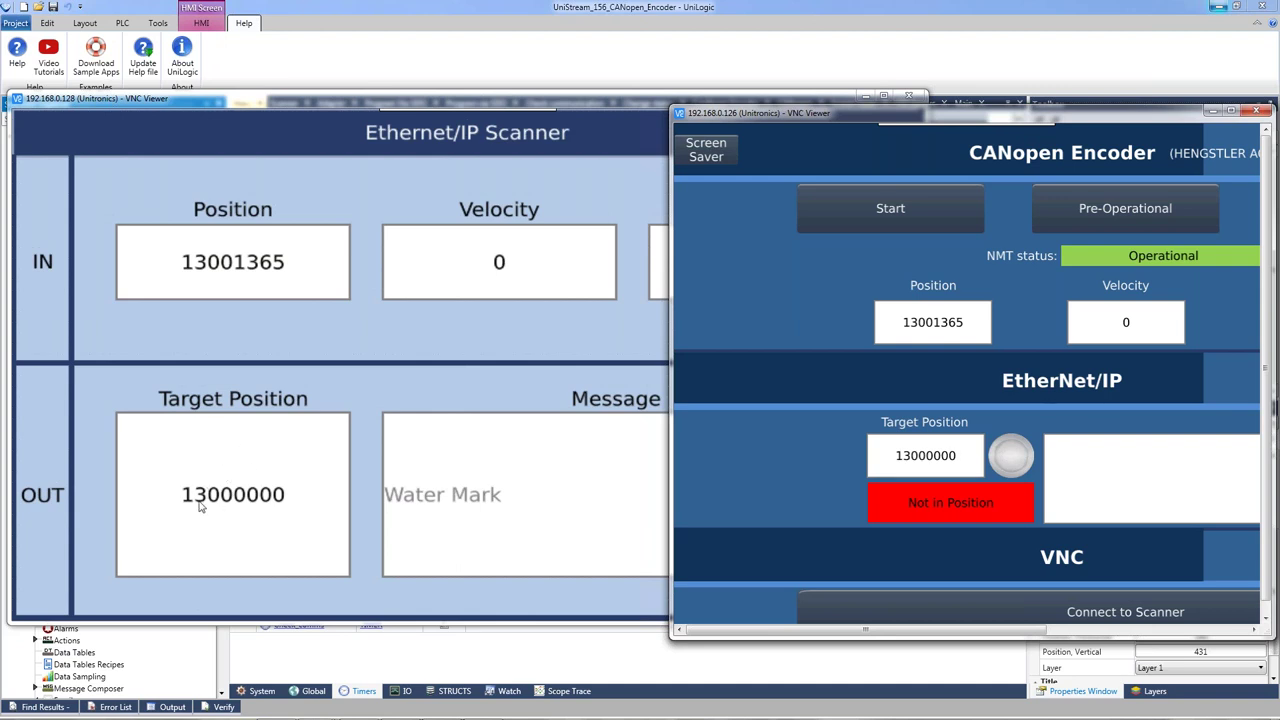
{"action": "left_click", "coordinate": [164, 383]}
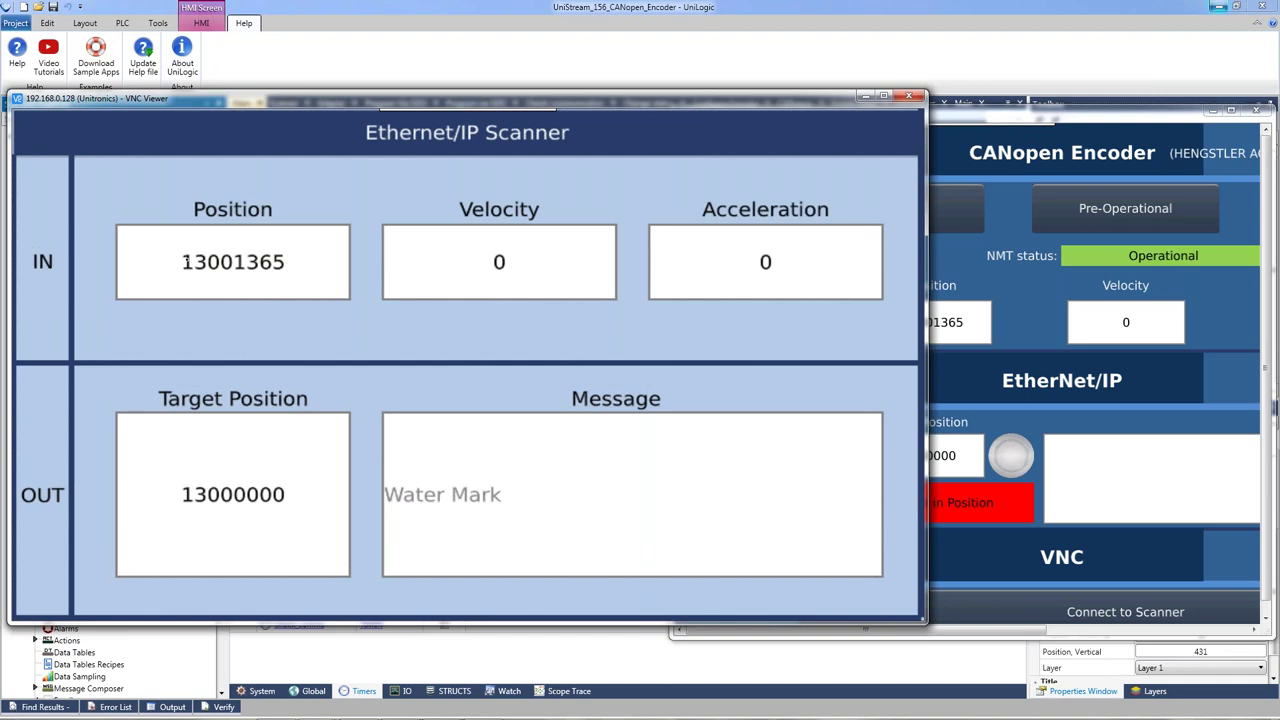
{"action": "left_click", "coordinate": [1028, 405]}
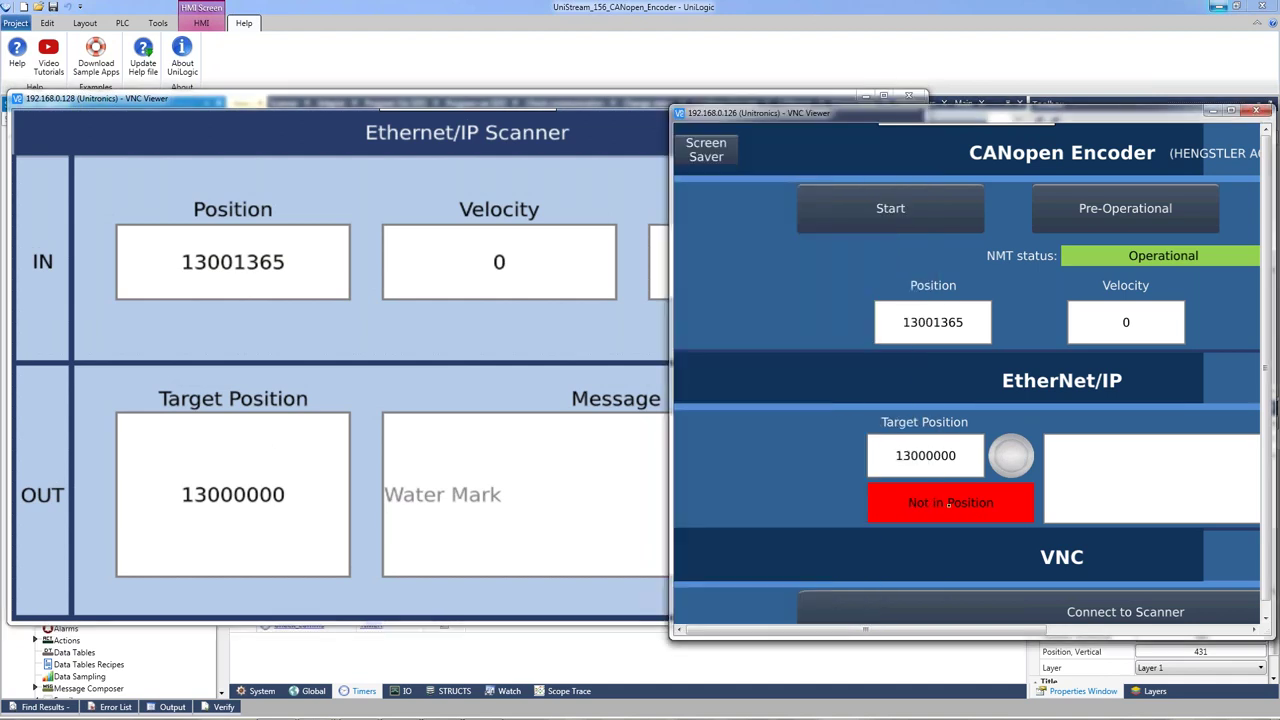
Step: Set the Target Position on the Ethernet/IP Scanner panel to 13001000
{"action": "left_click", "coordinate": [303, 384]}
{"action": "left_click", "coordinate": [276, 494]}
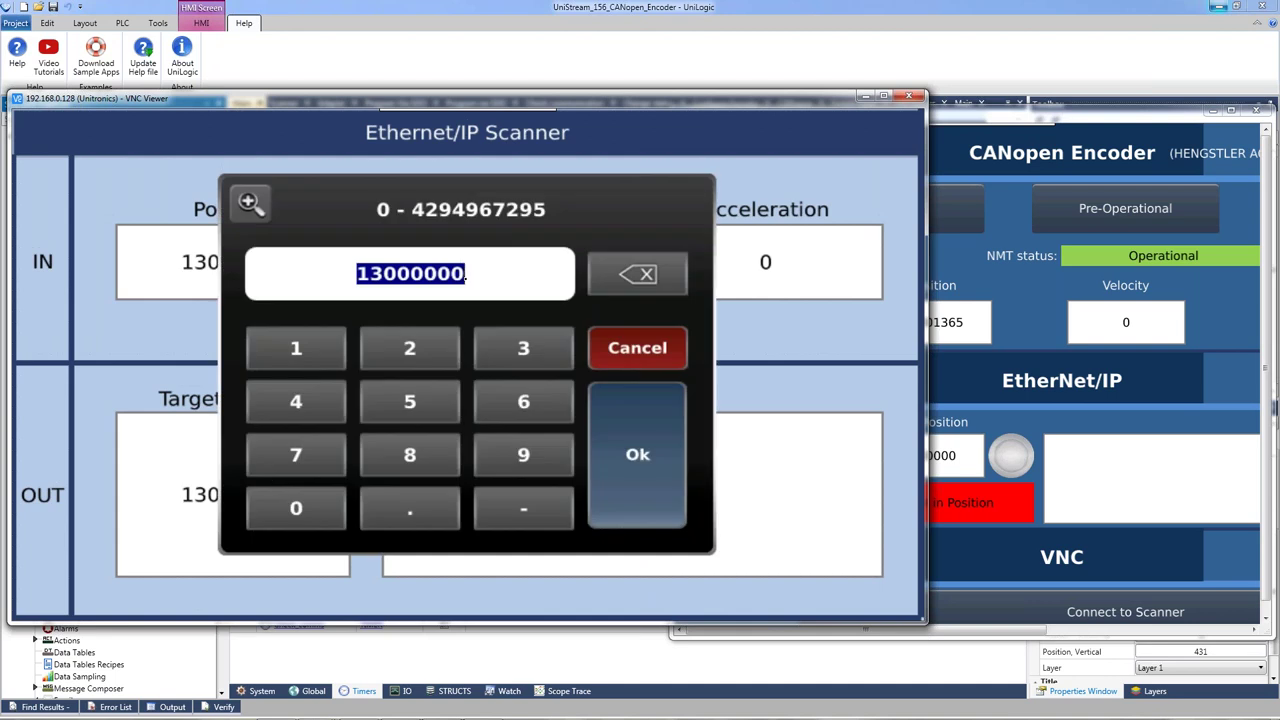
{"action": "left_click", "coordinate": [473, 274]}
{"action": "key", "text": "BackSpace"}
{"action": "key", "text": "BackSpace"}
{"action": "key", "text": "BackSpace"}
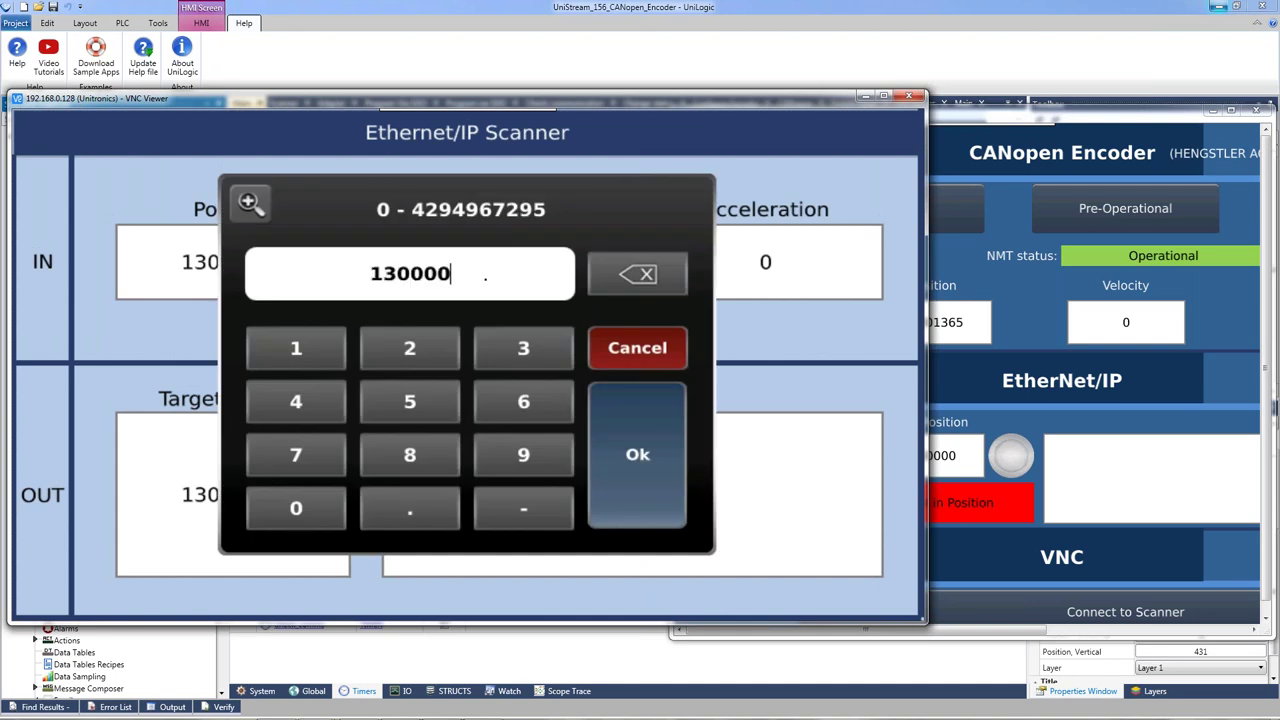
{"action": "type", "text": "100"}
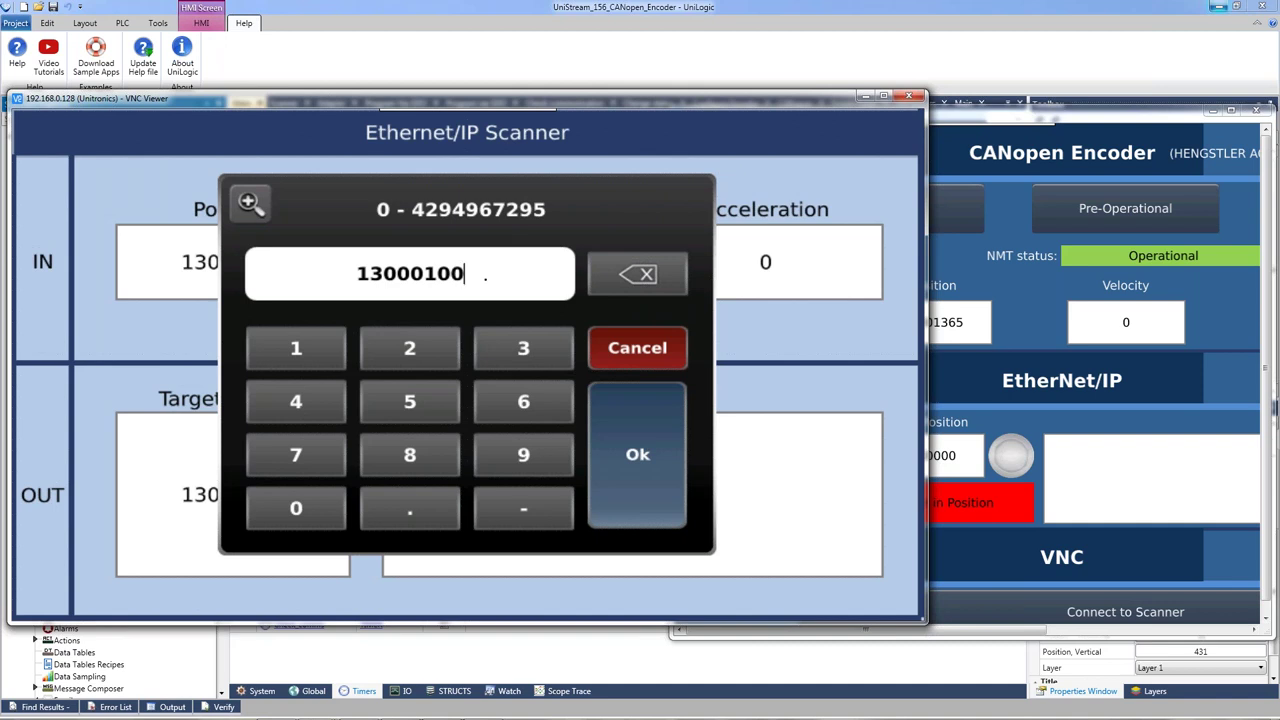
{"action": "left_click", "coordinate": [437, 273]}
{"action": "key", "text": "BackSpace"}
{"action": "key", "text": "BackSpace"}
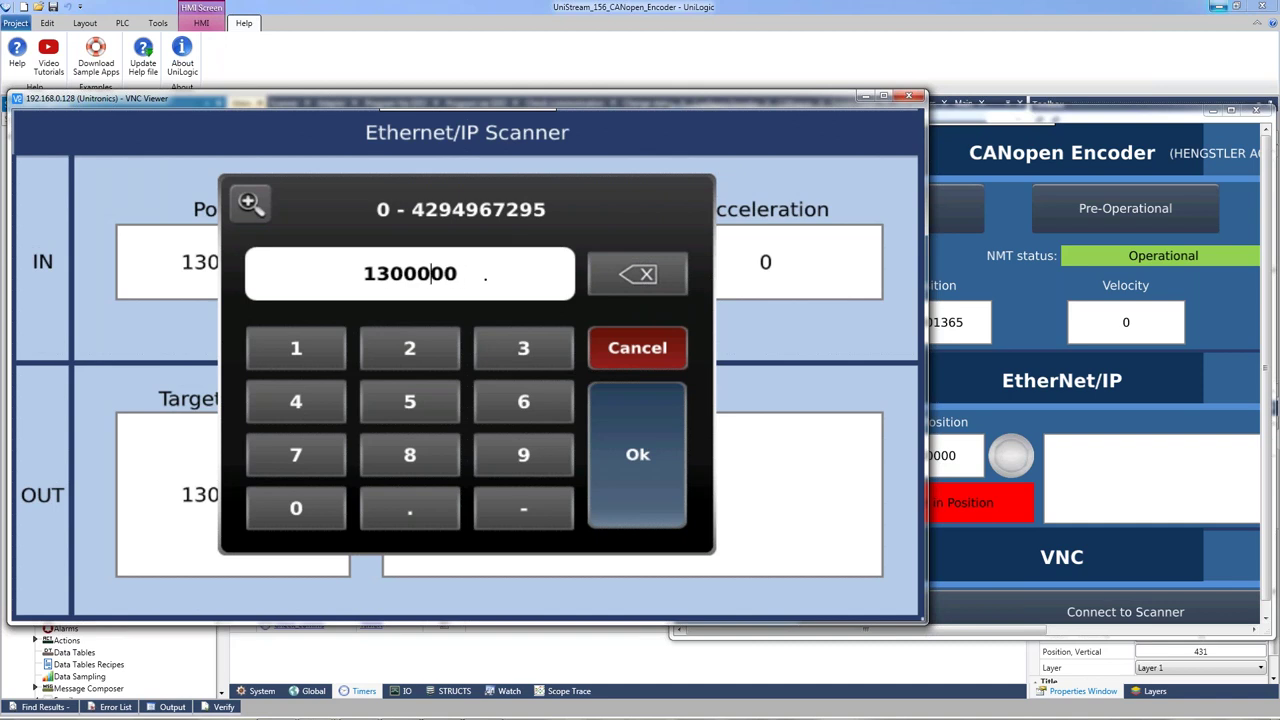
{"action": "type", "text": "10"}
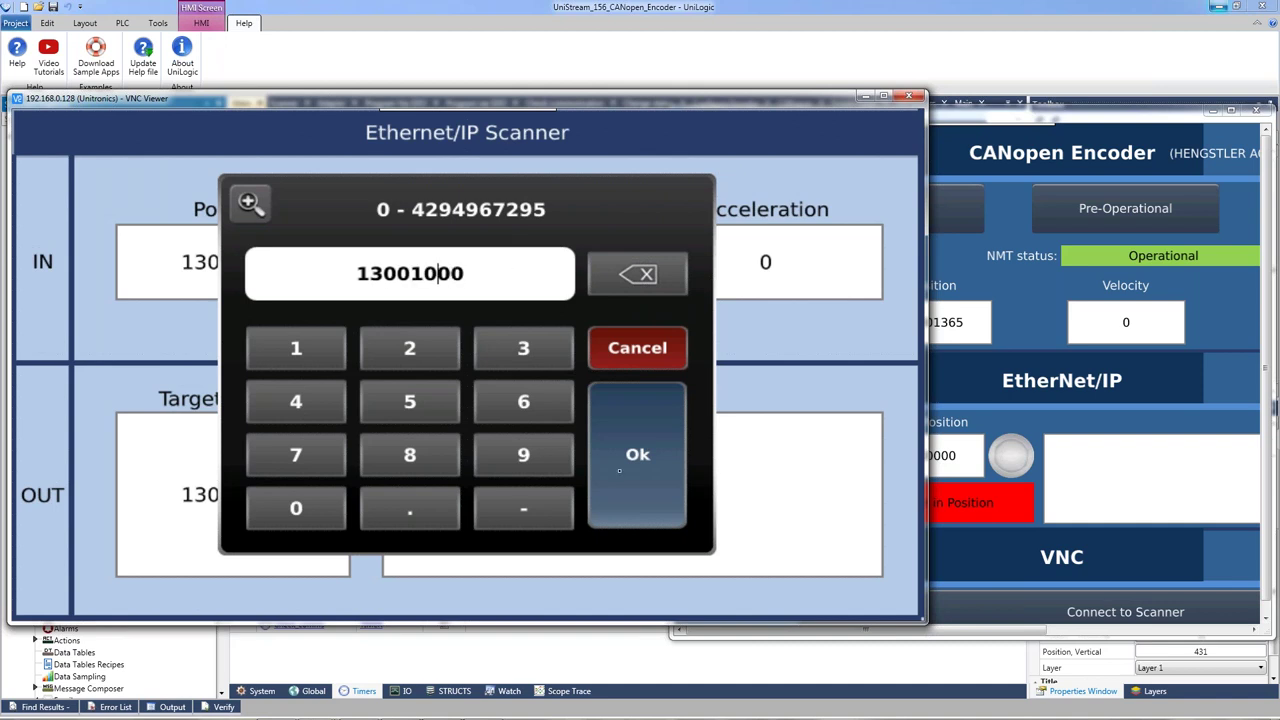
{"action": "key", "text": "Return"}
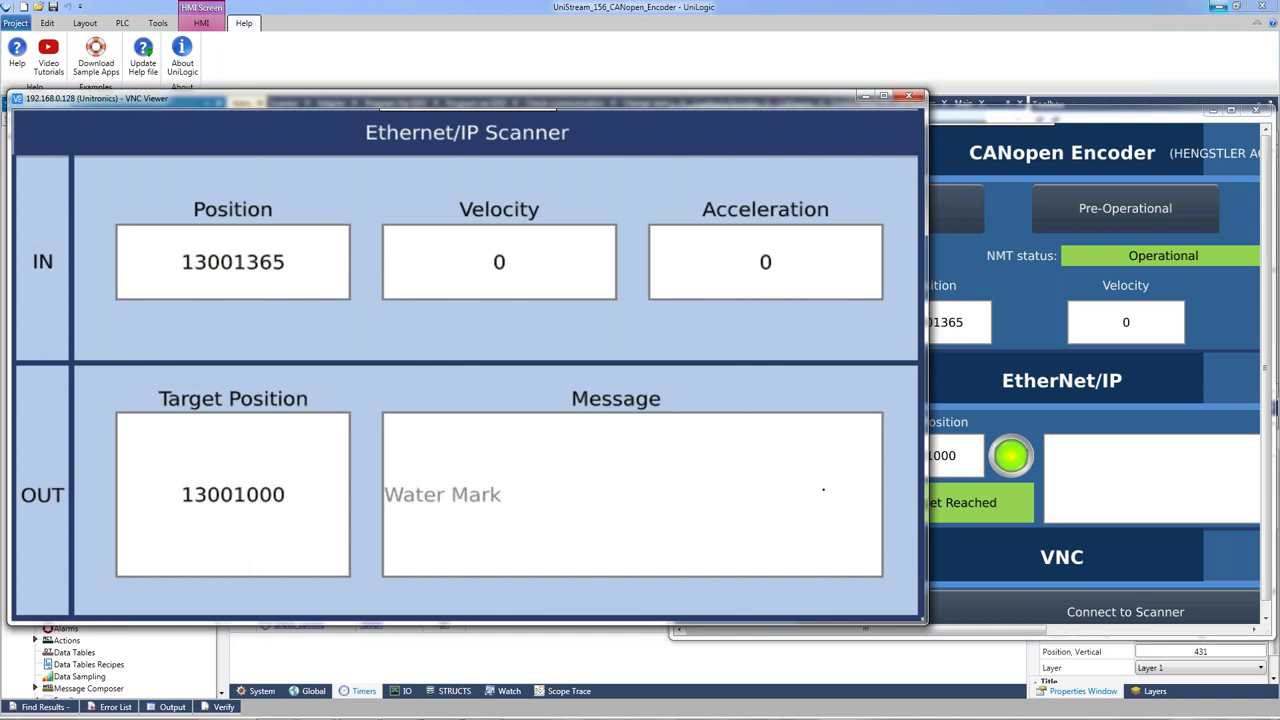
Step: Check the target status on the CANopen Encoder panel, reposition its window slightly, and bring the Ethernet/IP Scanner window forward
{"action": "left_click", "coordinate": [1080, 427]}
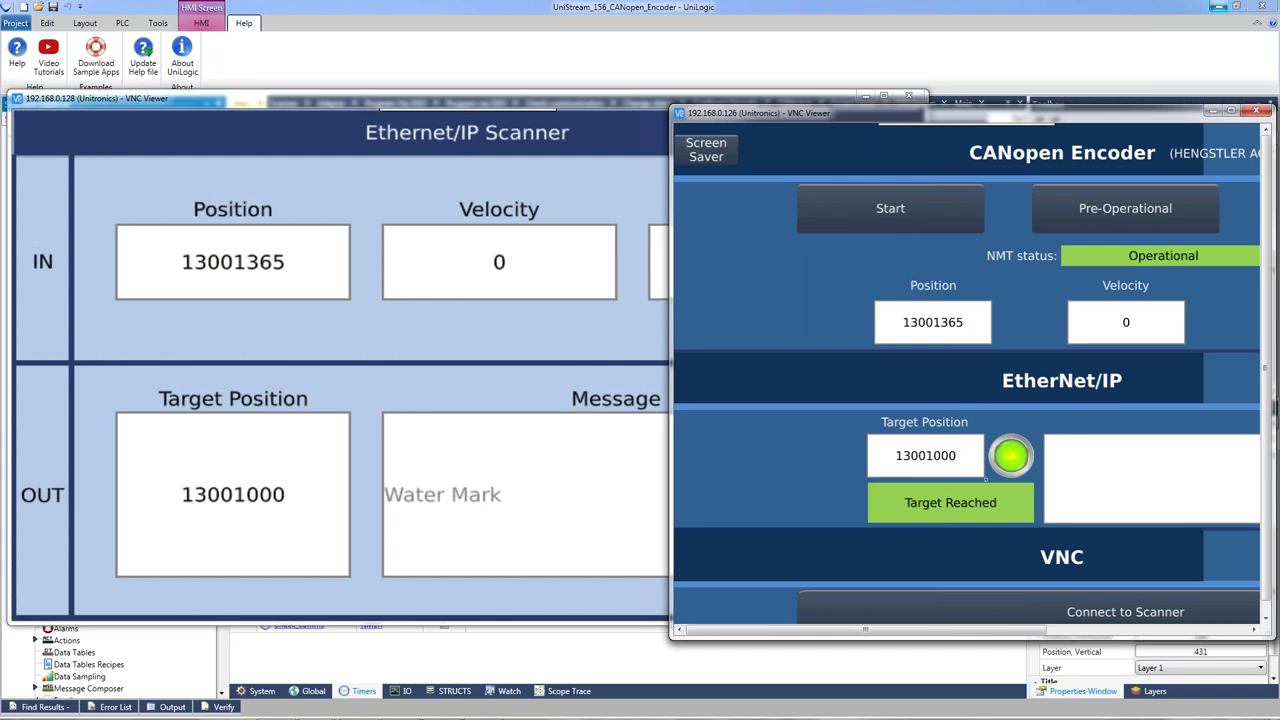
{"action": "left_click_drag", "start_coordinate": [1090, 112], "coordinate": [950, 156]}
{"action": "left_click_drag", "start_coordinate": [846, 74], "coordinate": [1075, 126]}
{"action": "left_click", "coordinate": [310, 457]}
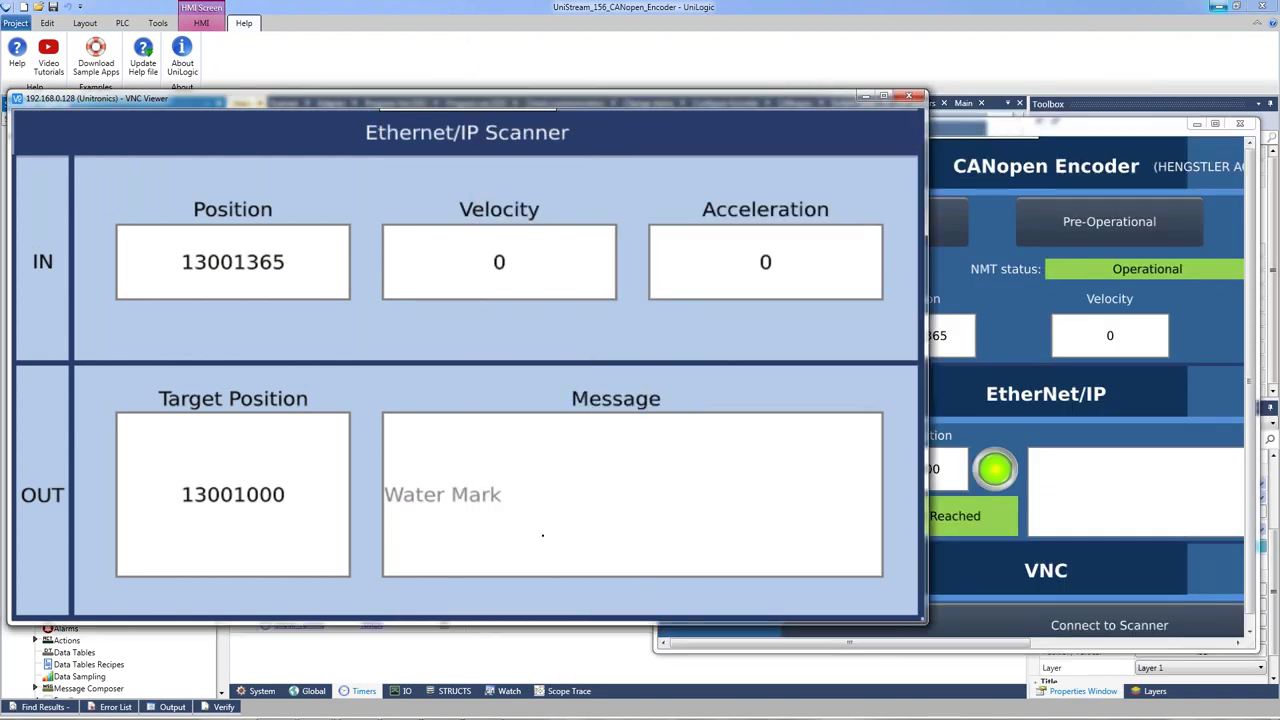
Step: Enter "hi" in the Message field on the Ethernet/IP Scanner panel
{"action": "left_click", "coordinate": [533, 531]}
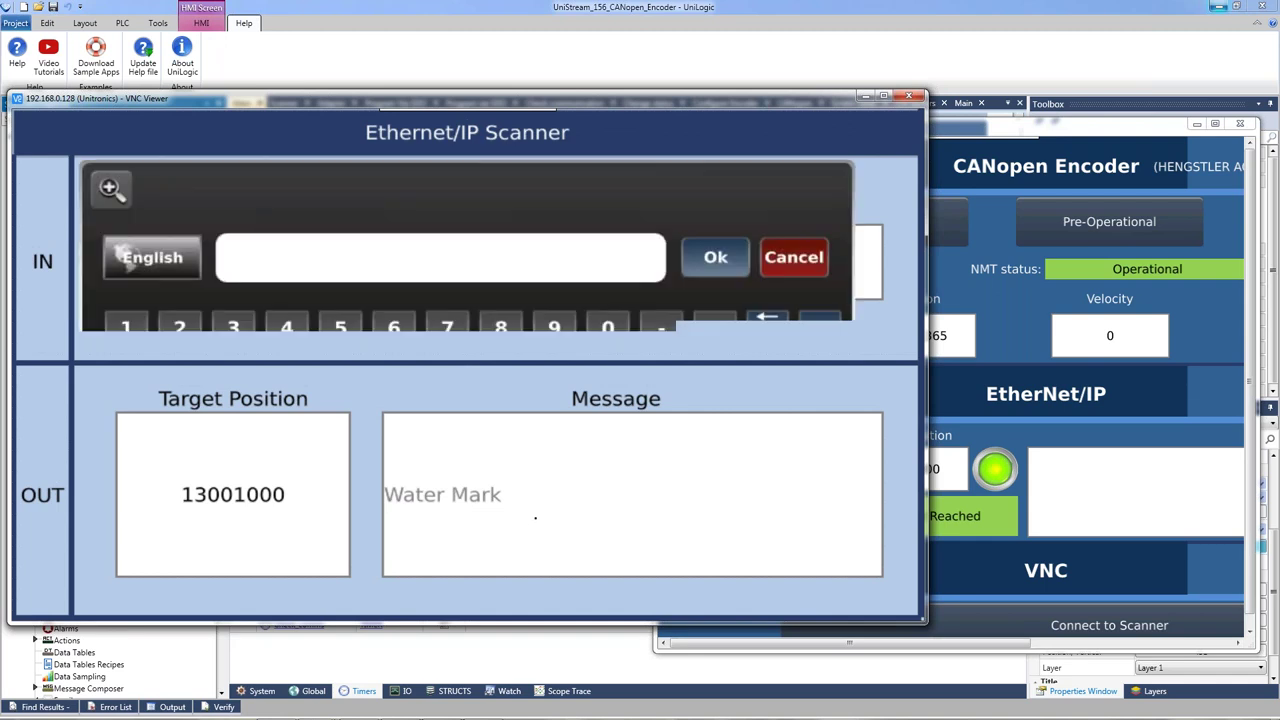
{"action": "left_click", "coordinate": [446, 426]}
{"action": "left_click", "coordinate": [554, 377]}
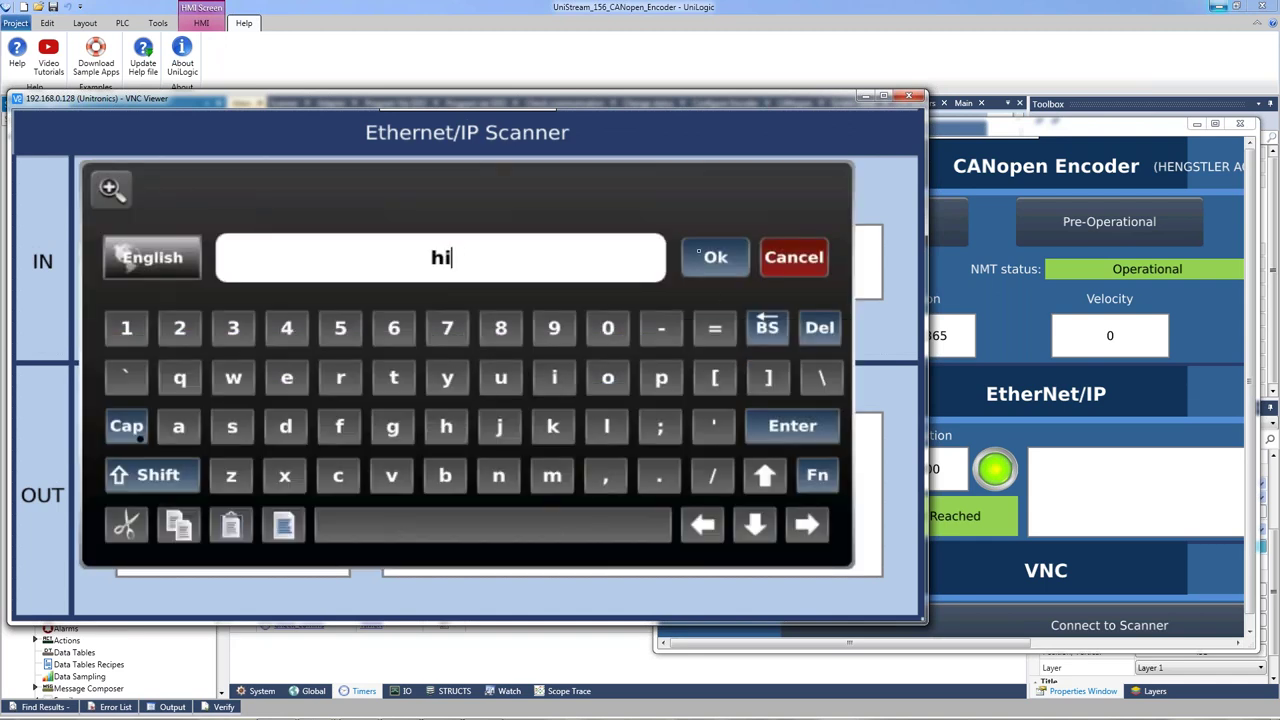
{"action": "left_click", "coordinate": [700, 255]}
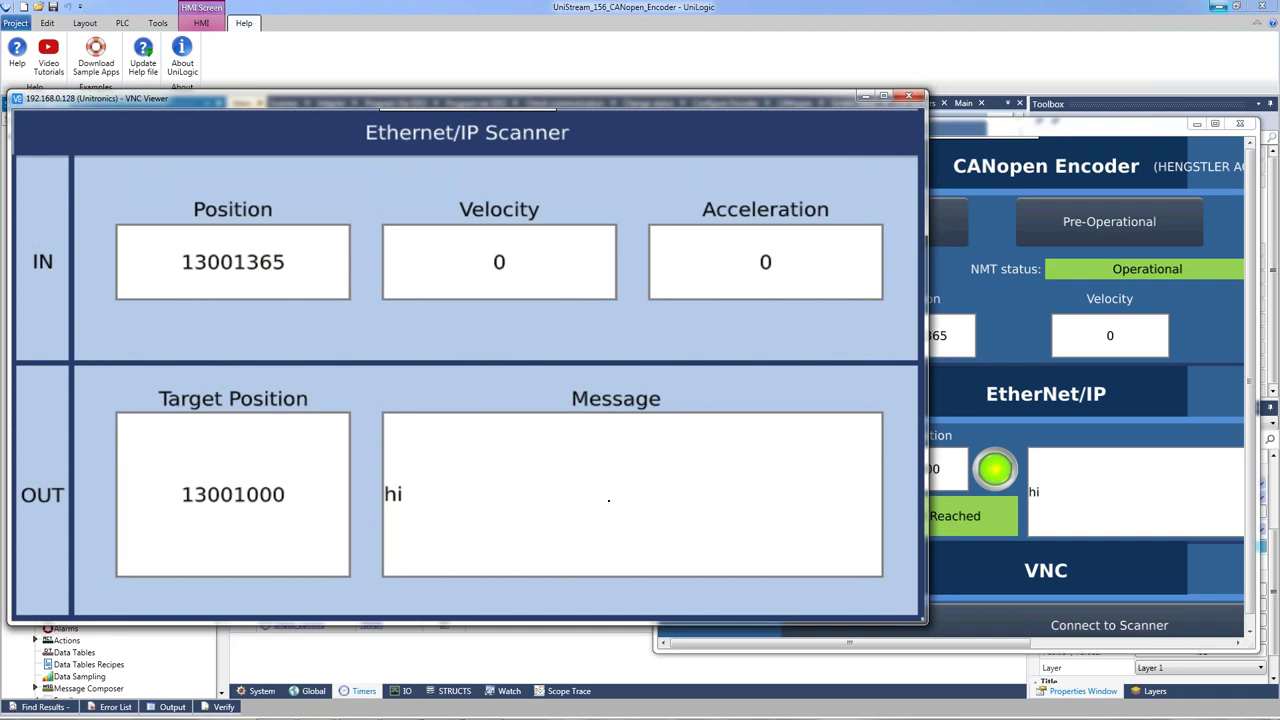
Step: Bring the CANopen Encoder window forward, widen it to show the full panel, and reposition it partly over the Ethernet/IP Scanner window
{"action": "left_click", "coordinate": [1116, 522]}
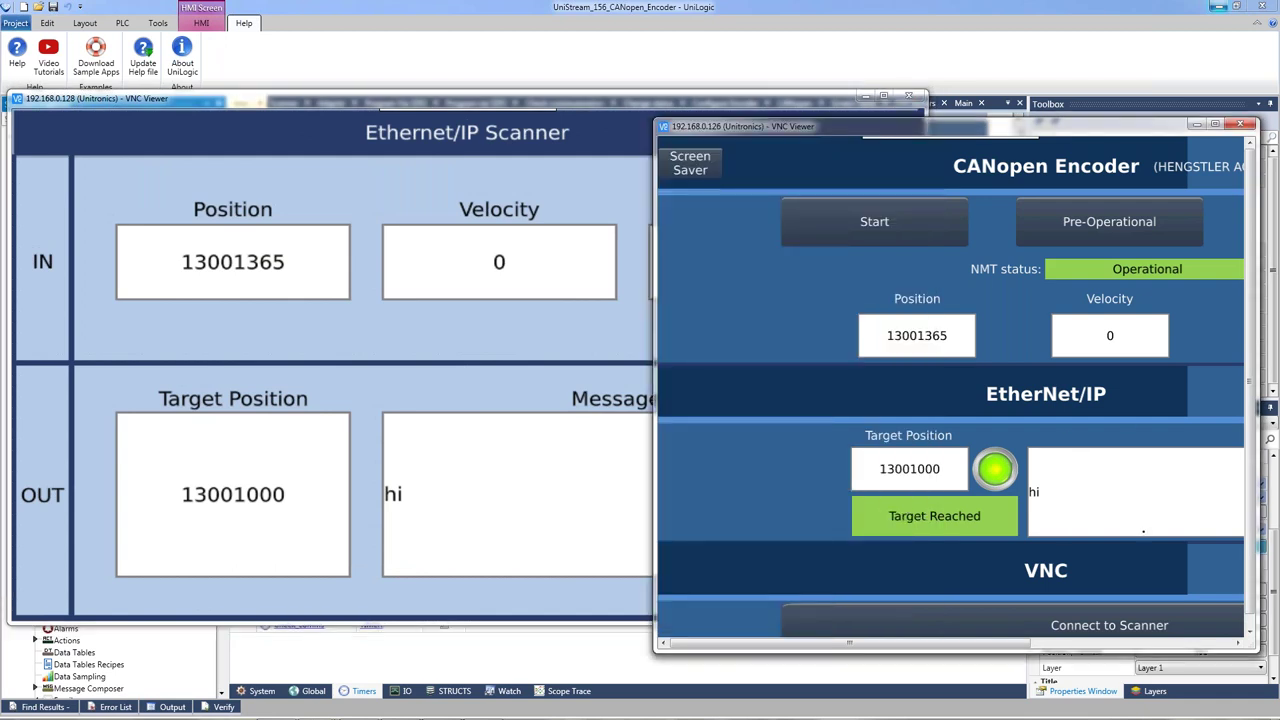
{"action": "left_click_drag", "start_coordinate": [1070, 130], "coordinate": [963, 115]}
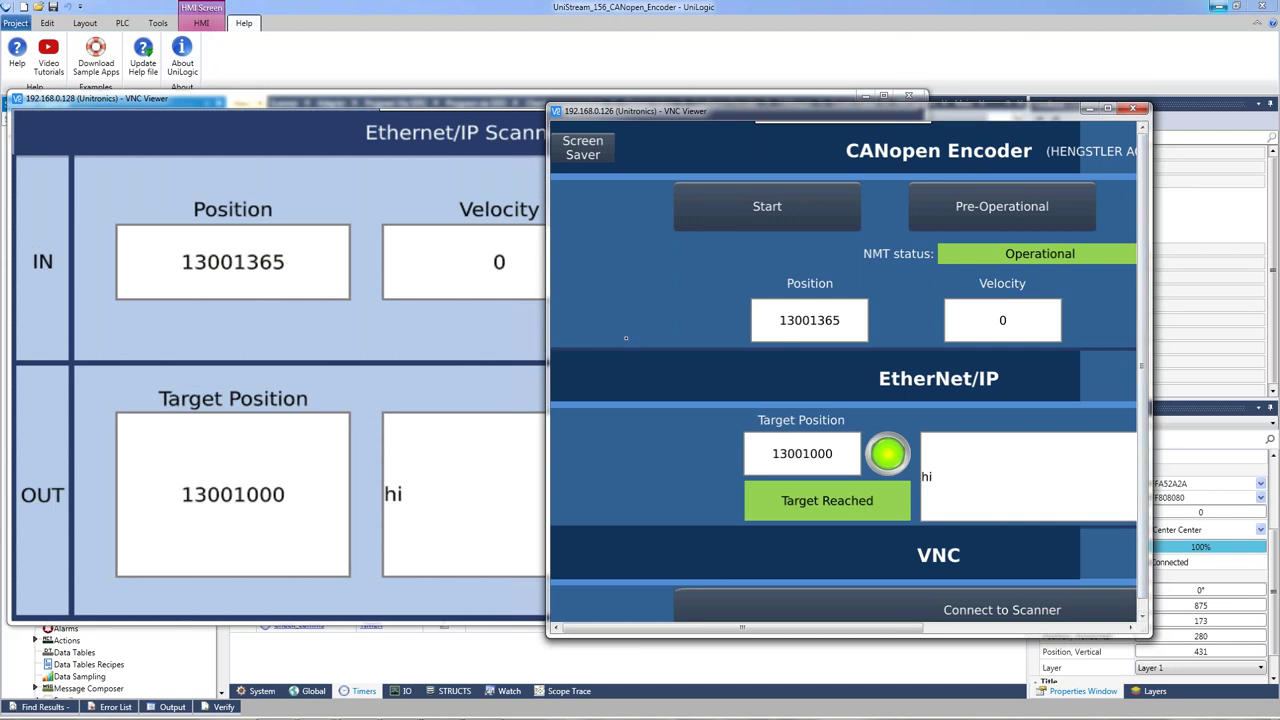
{"action": "left_click_drag", "start_coordinate": [545, 355], "coordinate": [296, 347]}
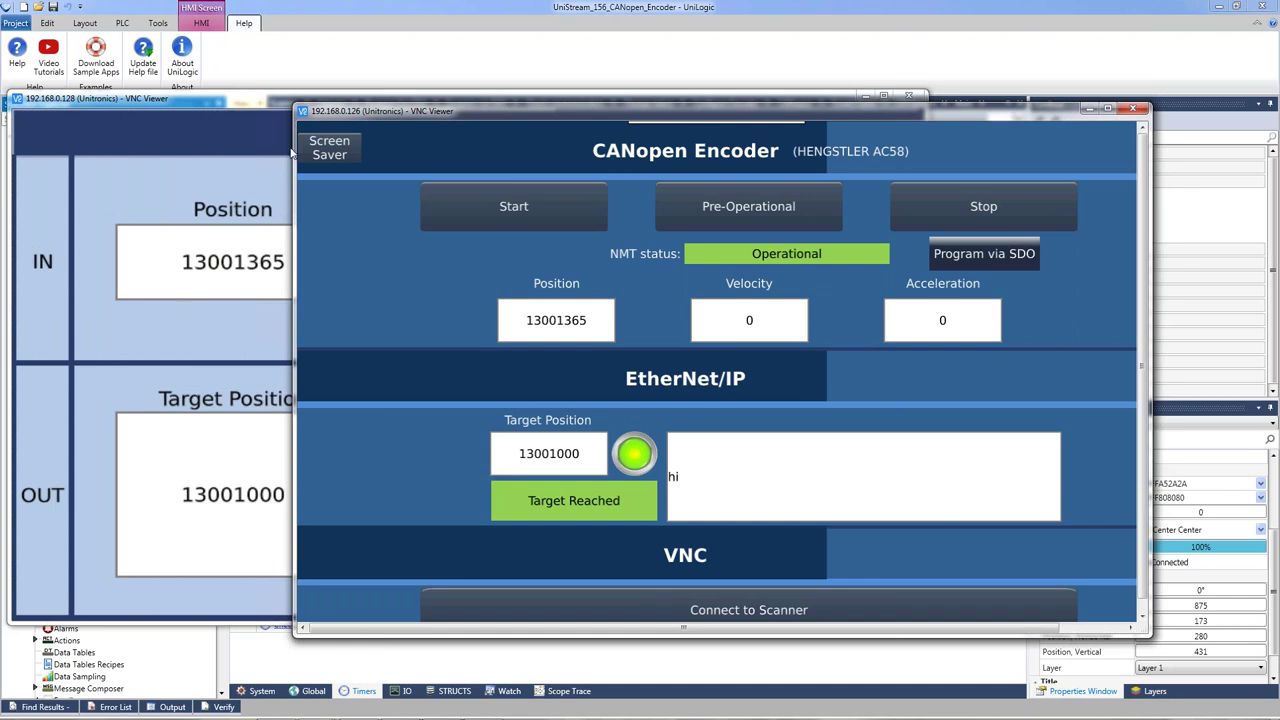
{"action": "left_click_drag", "start_coordinate": [433, 112], "coordinate": [539, 106]}
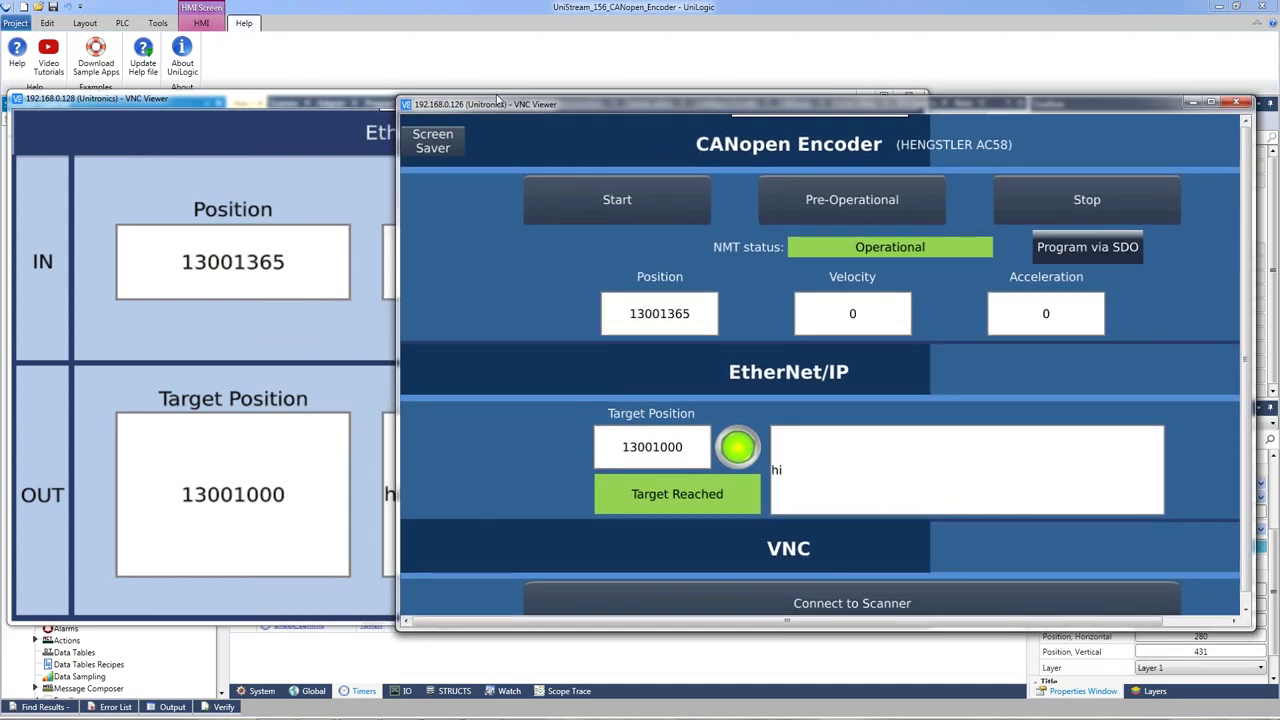
Step: Compare the message and target position between the Ethernet/IP Scanner and CANopen Encoder windows
{"action": "left_click", "coordinate": [295, 104]}
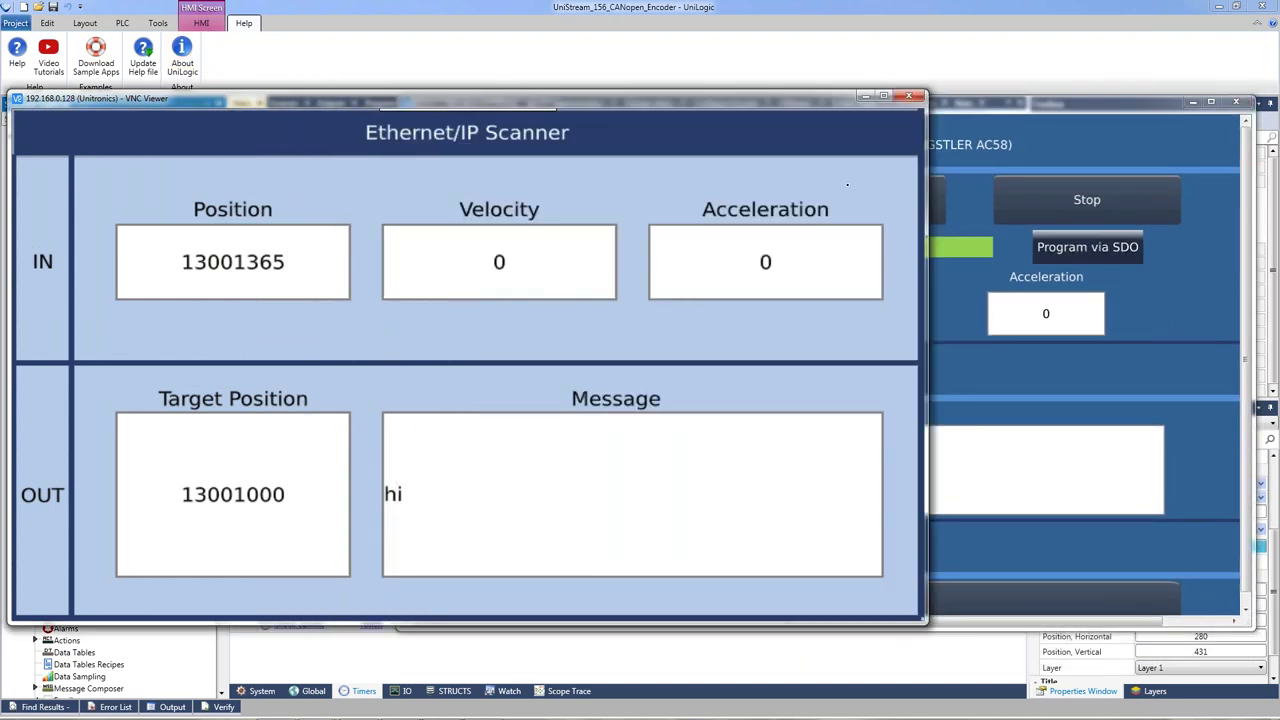
{"action": "left_click", "coordinate": [1010, 114]}
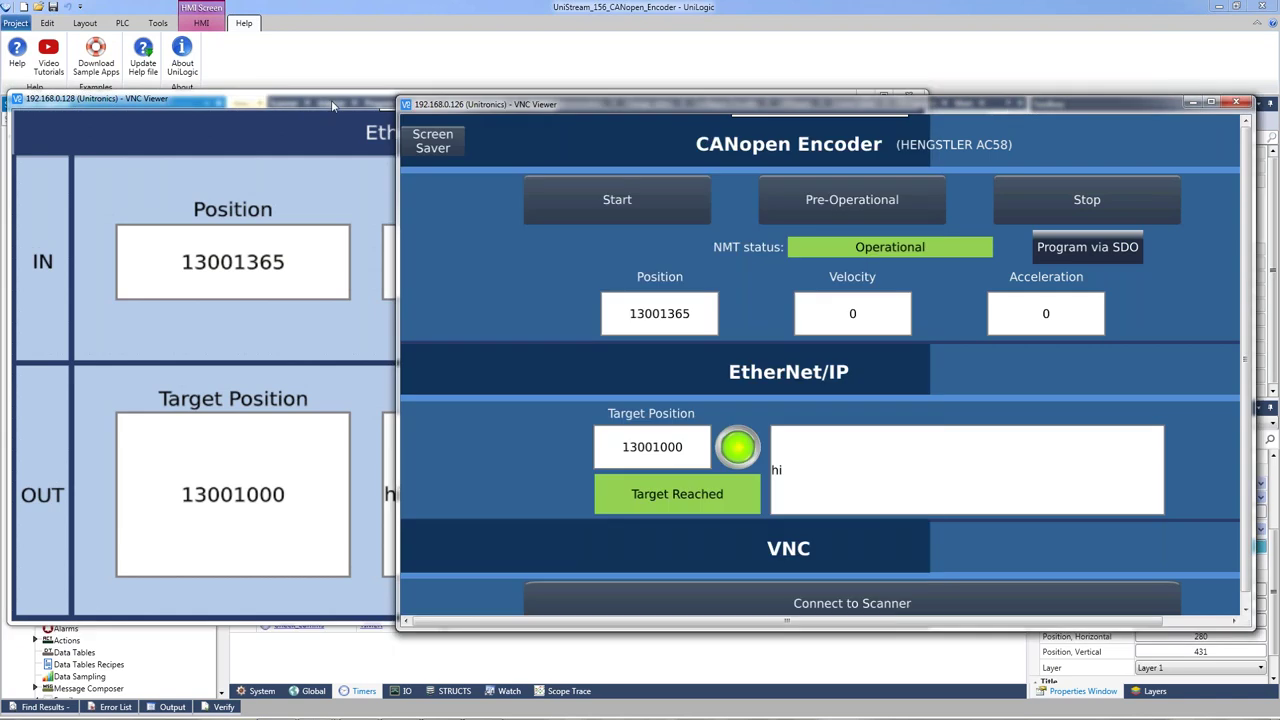
{"action": "left_click", "coordinate": [333, 103]}
{"action": "left_click", "coordinate": [1035, 107]}
Step: Switch to UniLogic and open the project's Password Management page to review the VNC password settings
{"action": "left_click", "coordinate": [685, 7]}
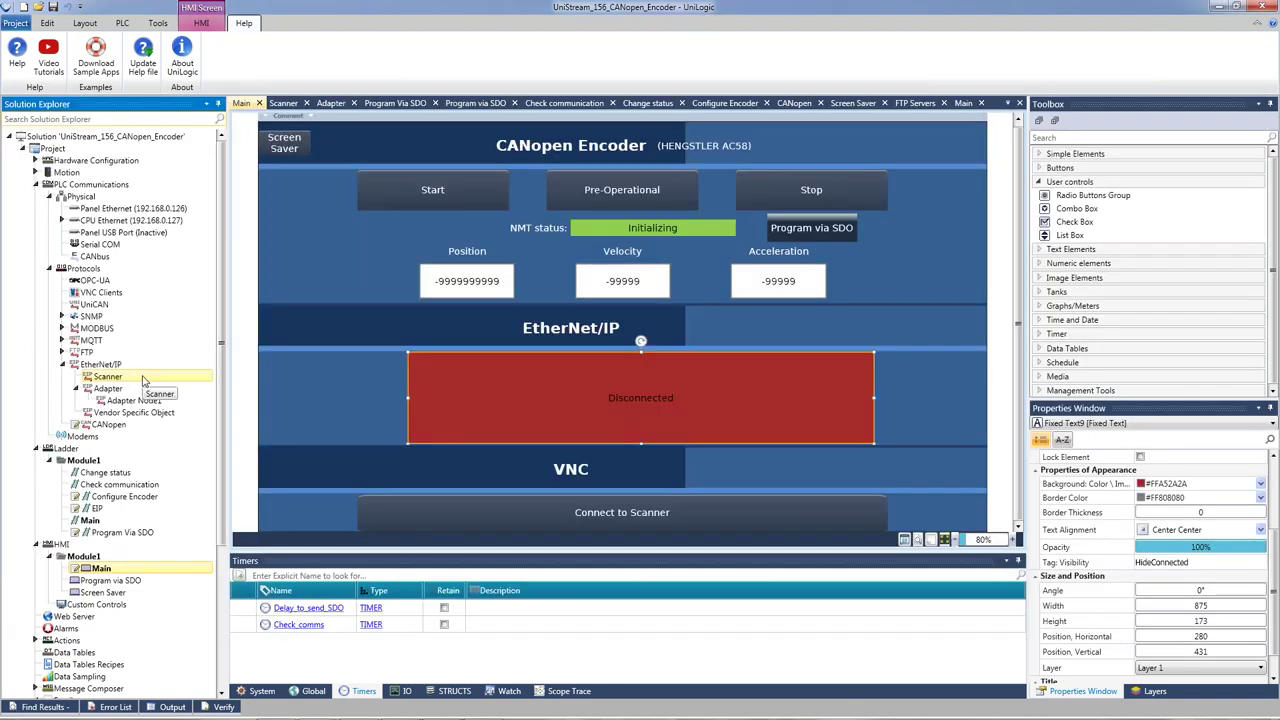
{"action": "scroll", "coordinate": [143, 400], "scroll_direction": "down", "scroll_amount": 5}
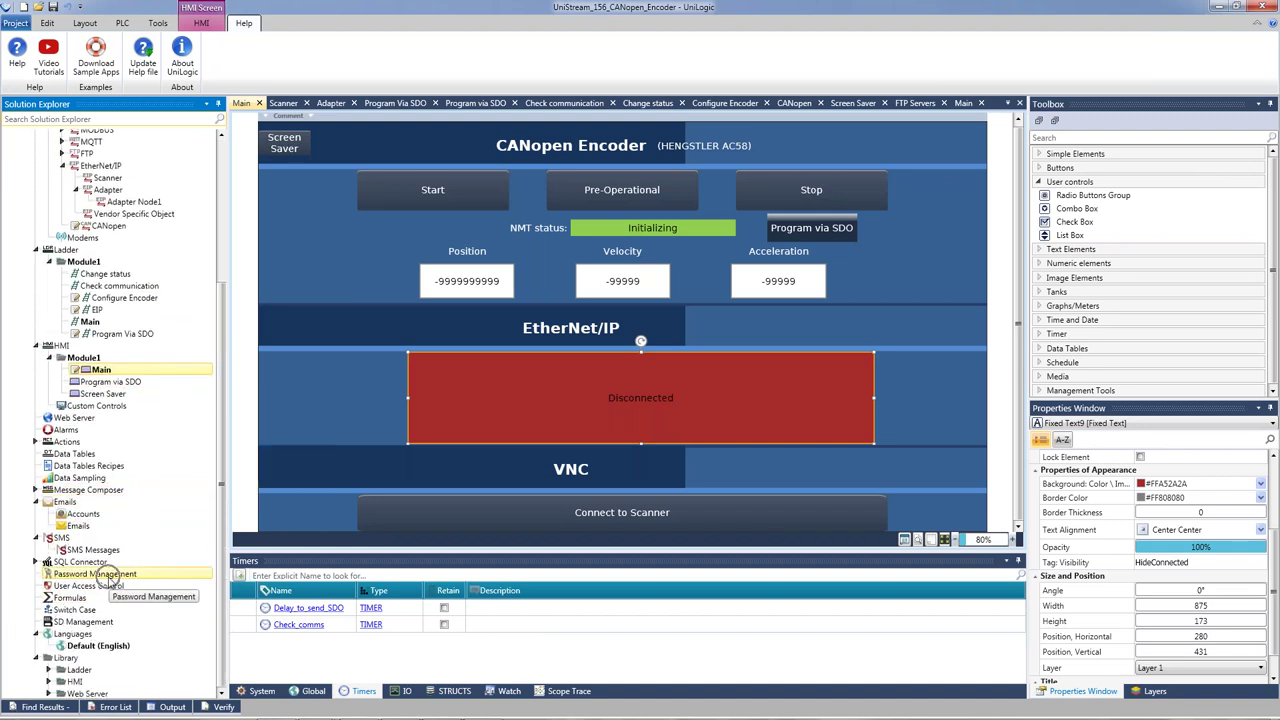
{"action": "double_click", "coordinate": [108, 580]}
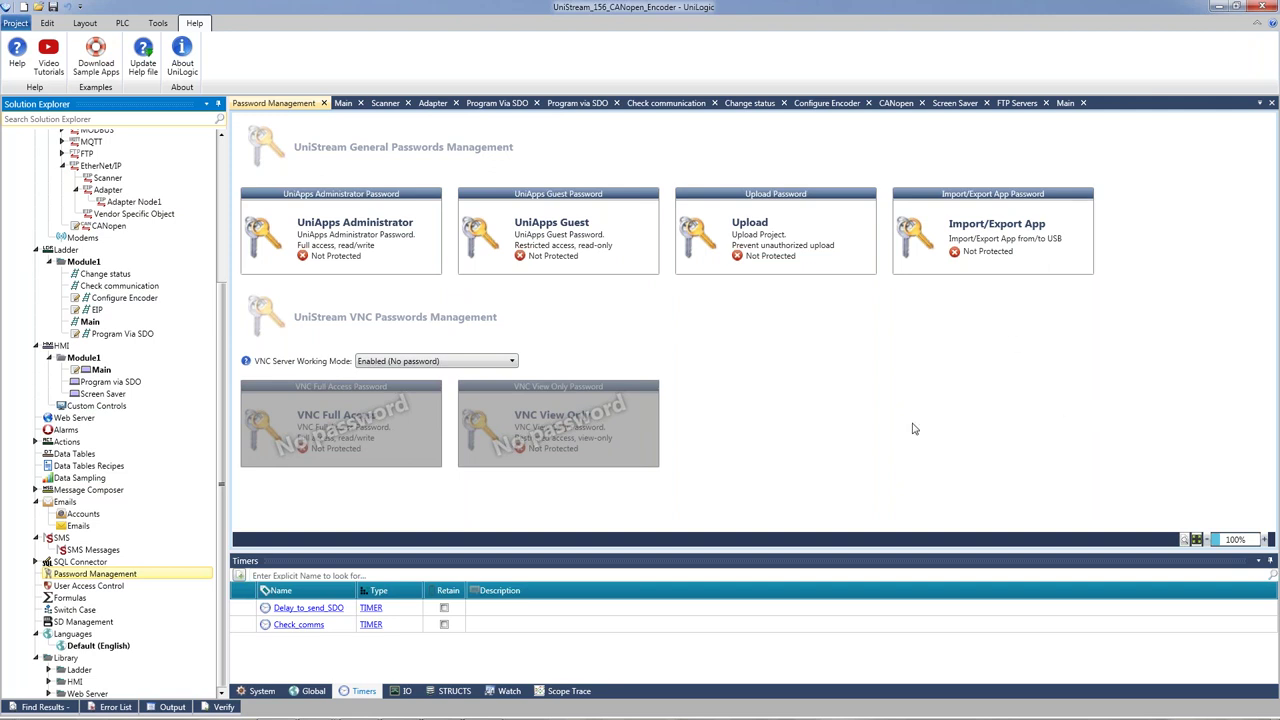
Step: Check the CANopen Encoder panel in VNC Viewer, move its window higher, and return to the project tree in UniLogic
{"action": "key", "text": "alt+Tab"}
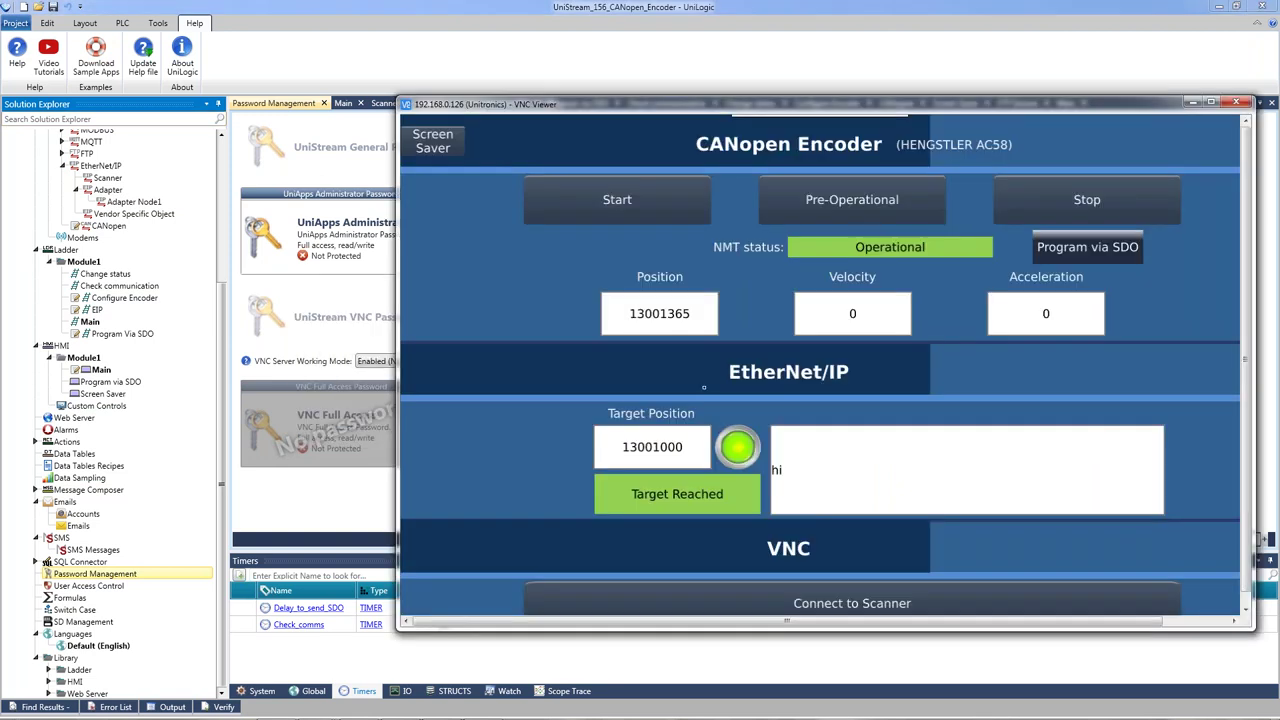
{"action": "mouse_move", "coordinate": [730, 95]}
{"action": "left_click_drag", "start_coordinate": [725, 106], "coordinate": [661, 69]}
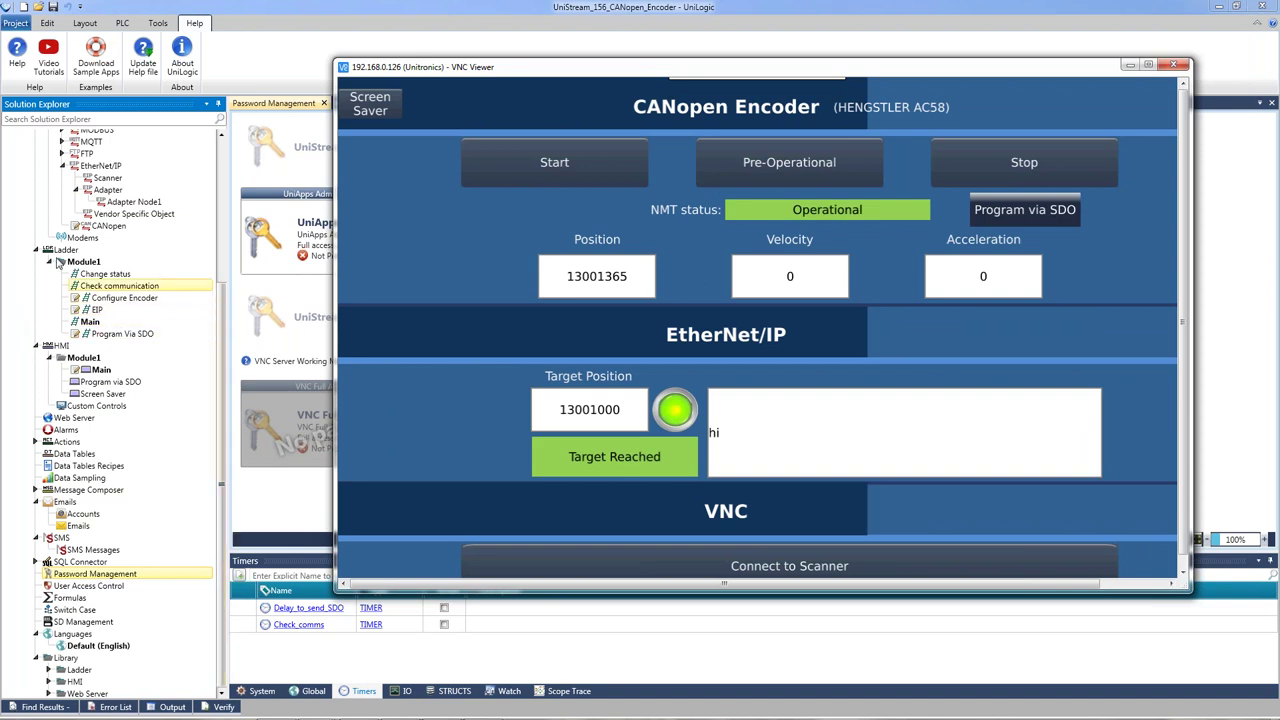
{"action": "left_click", "coordinate": [260, 7]}
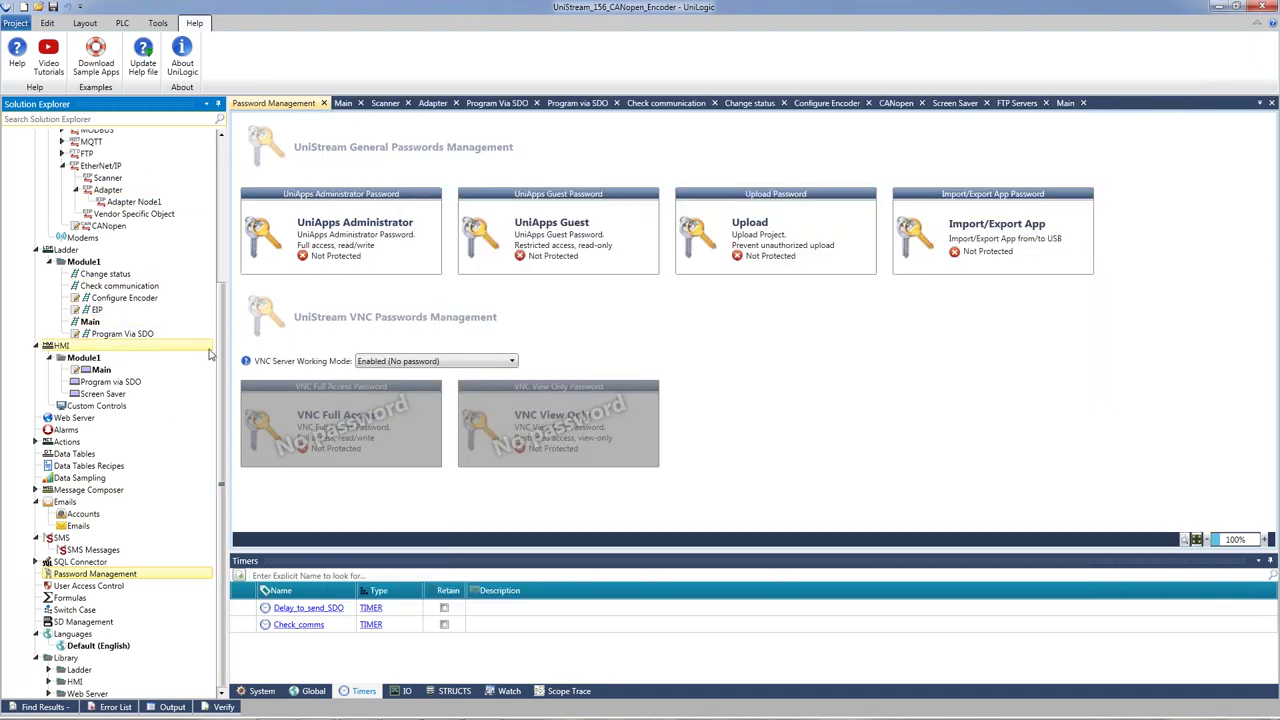
{"action": "scroll", "coordinate": [208, 270], "scroll_direction": "up", "scroll_amount": 3}
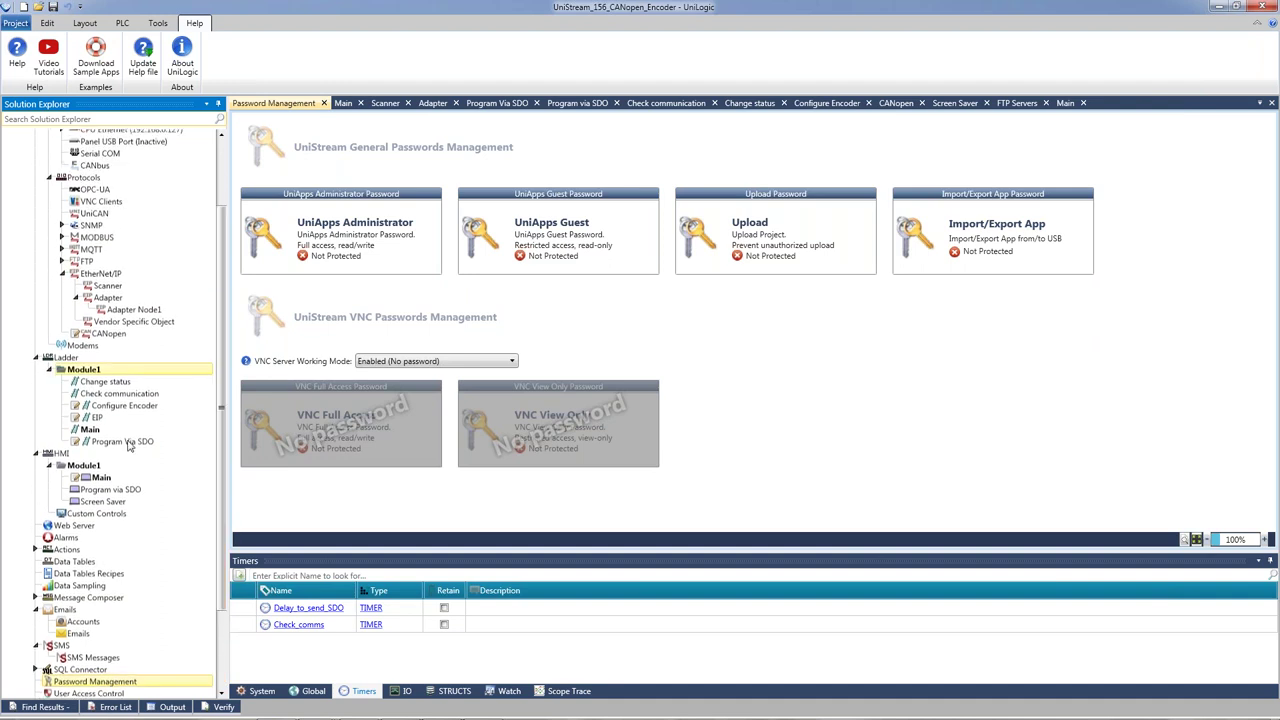
{"action": "scroll", "coordinate": [96, 268], "scroll_direction": "up", "scroll_amount": 3}
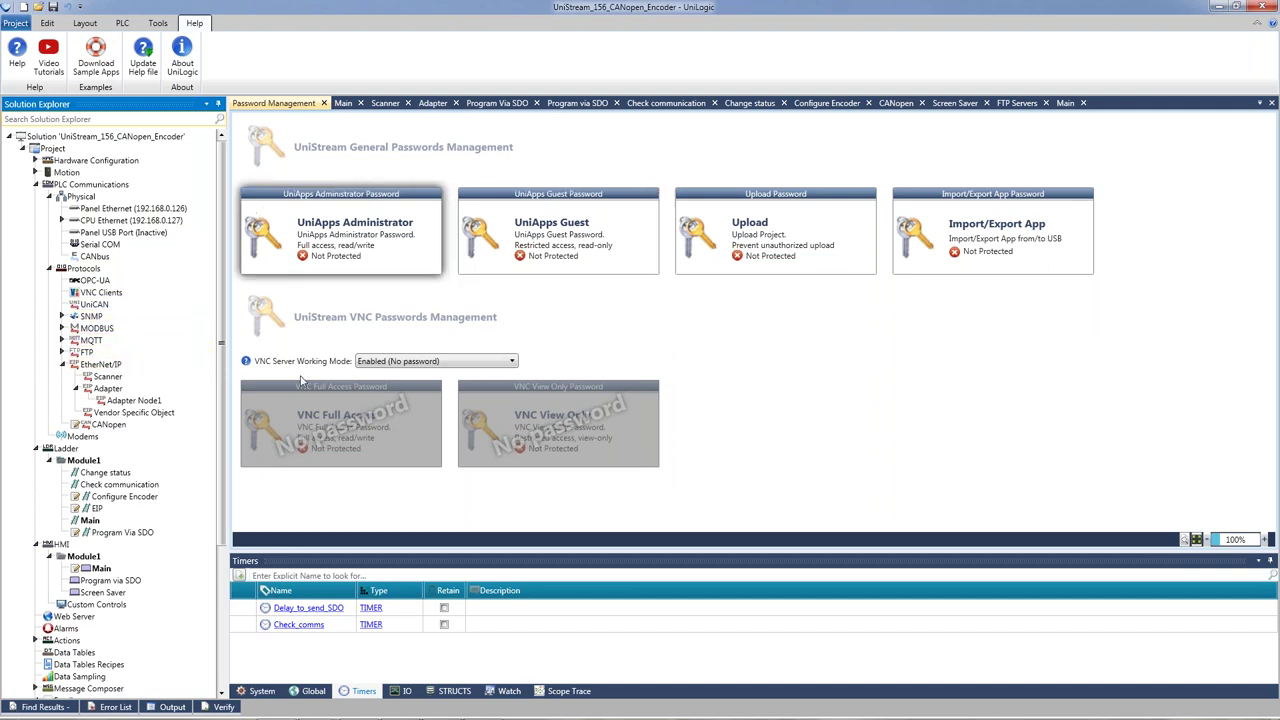
{"action": "key", "text": "alt+Tab"}
{"action": "key", "text": "alt"}
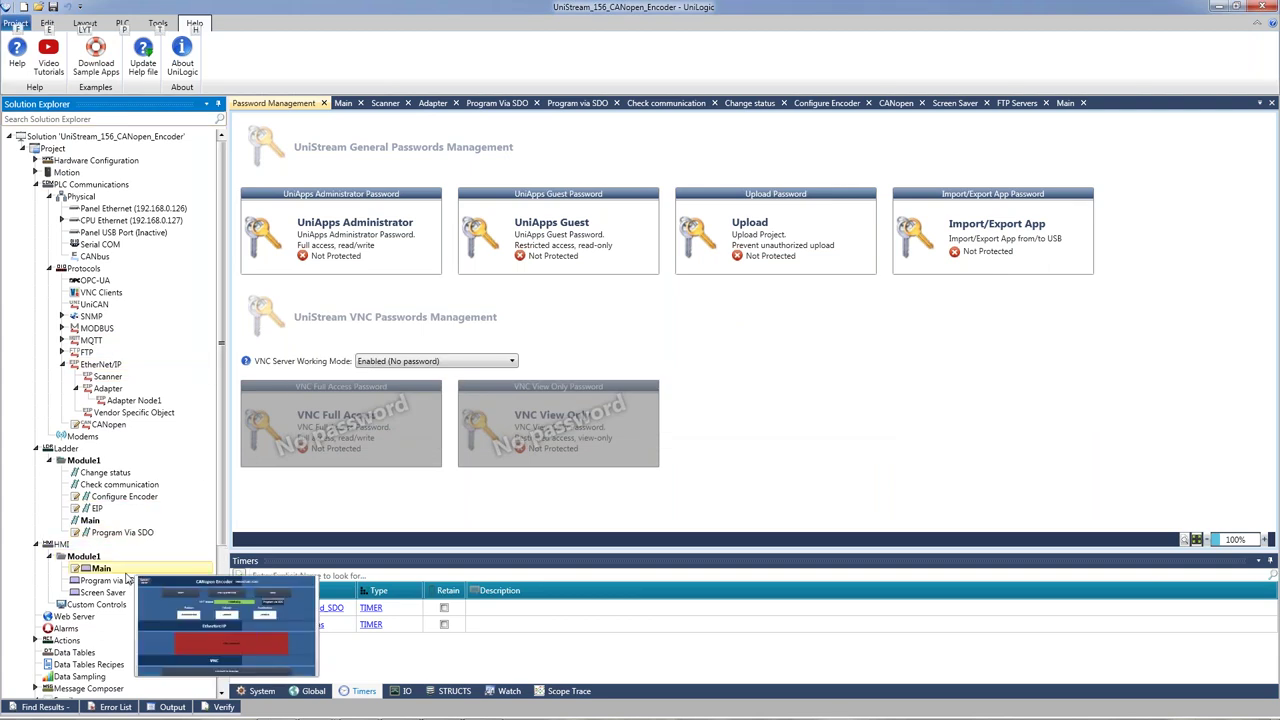
Step: Open the Main HMI screen and examine the Load VNC Connection action assigned to the Connect to Scanner button
{"action": "double_click", "coordinate": [127, 572]}
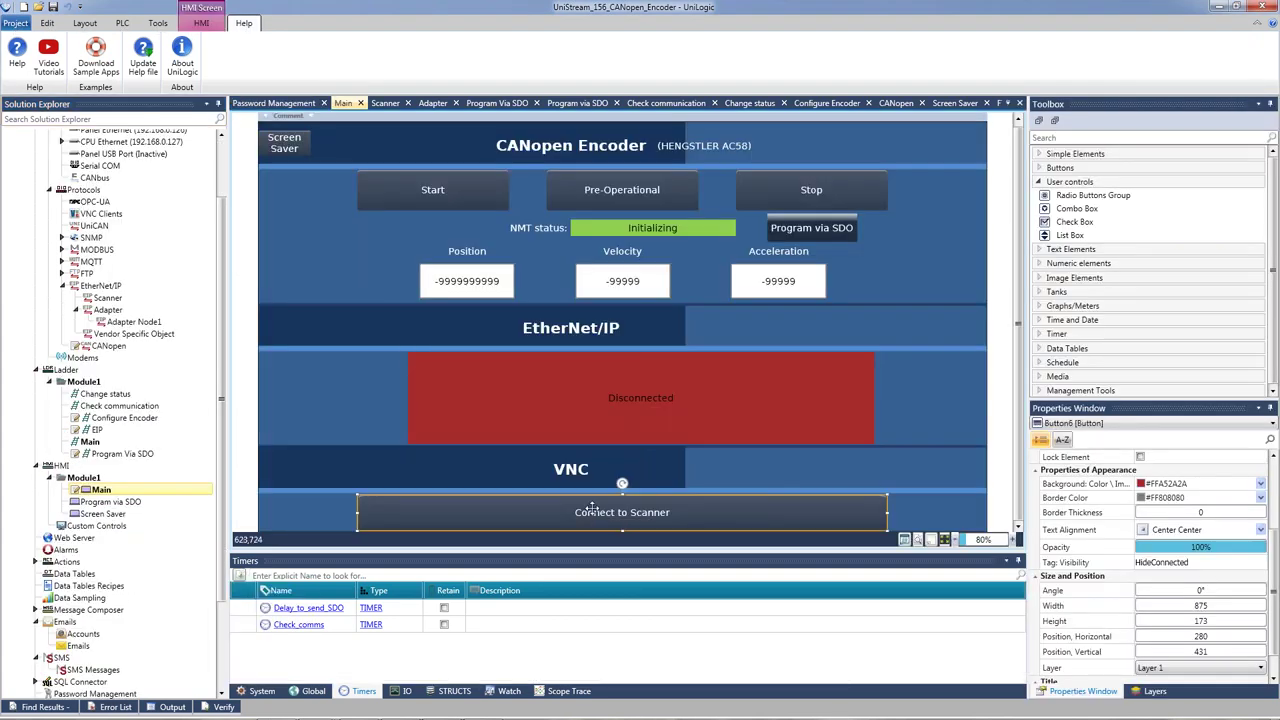
{"action": "scroll", "coordinate": [155, 302], "scroll_direction": "up", "scroll_amount": 3}
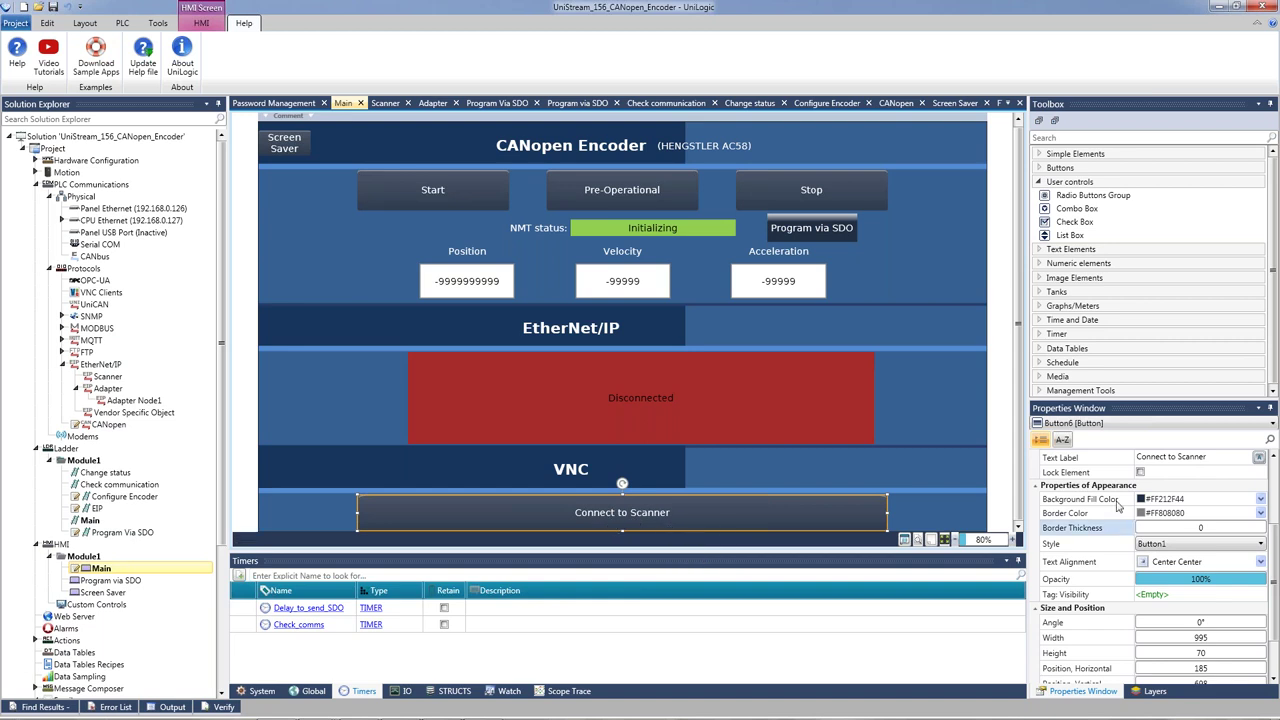
{"action": "scroll", "coordinate": [1110, 500], "scroll_direction": "up", "scroll_amount": 3}
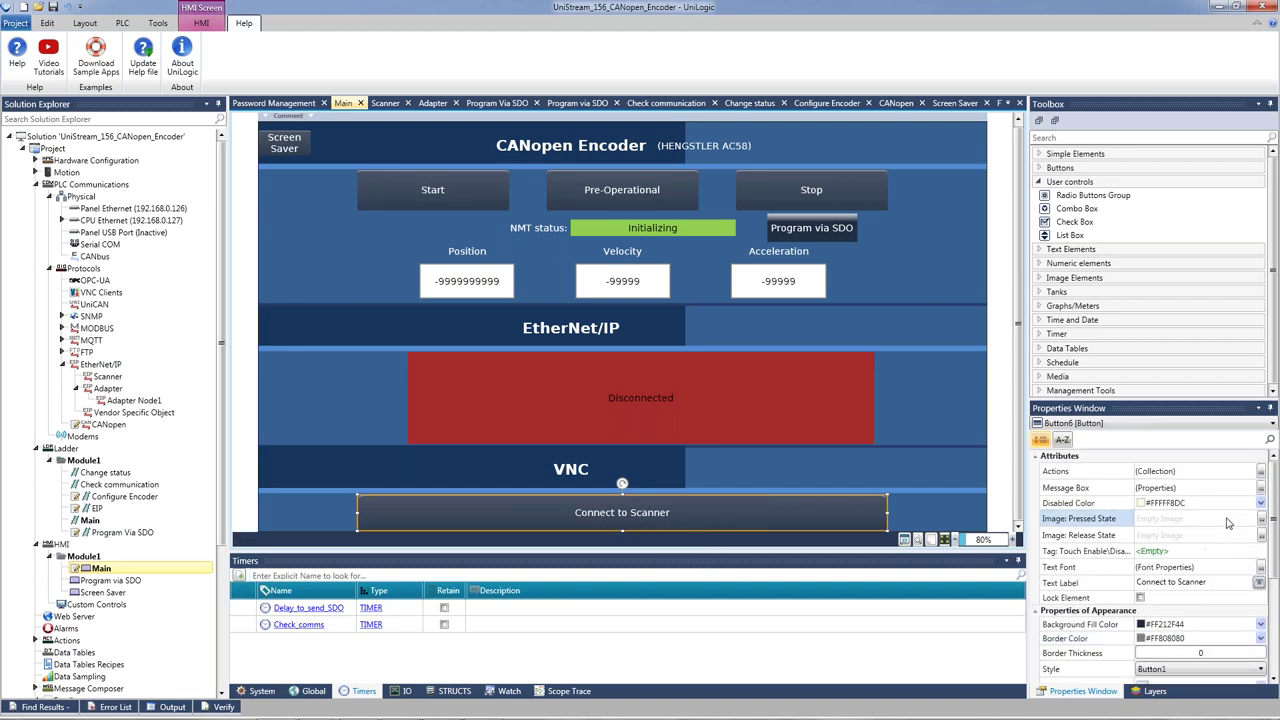
{"action": "left_click", "coordinate": [1262, 471]}
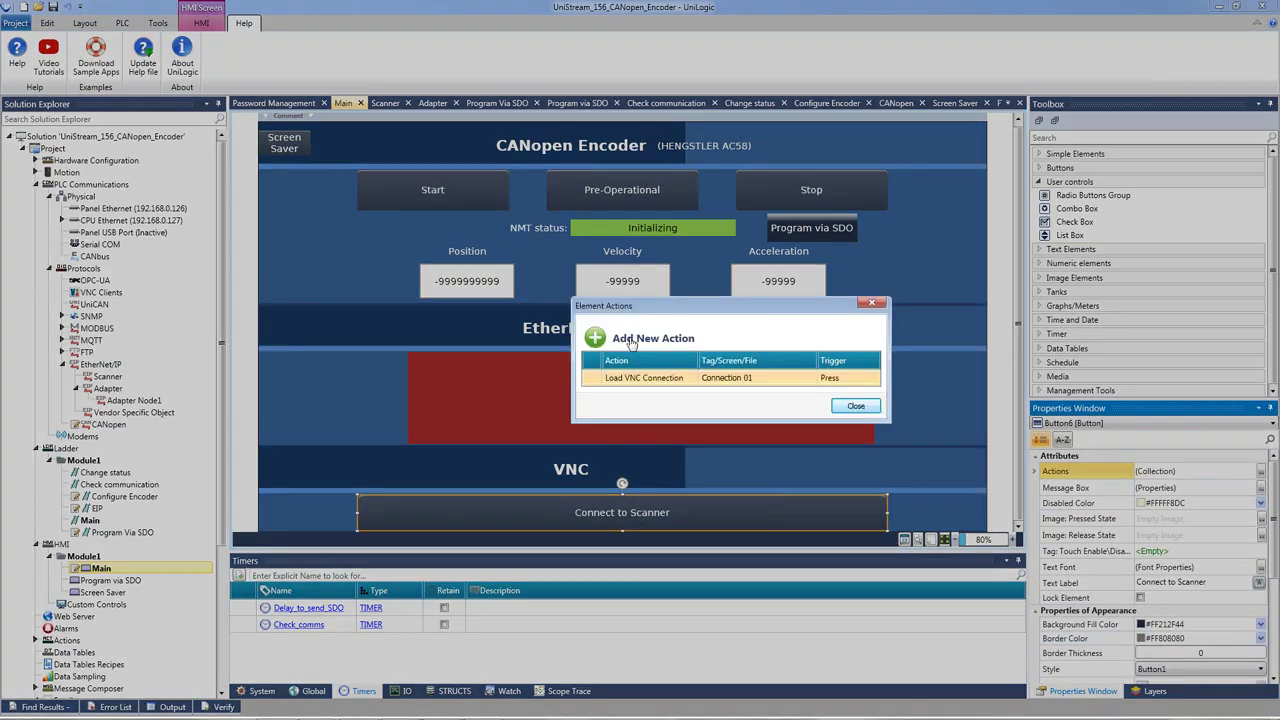
{"action": "mouse_move", "coordinate": [645, 378]}
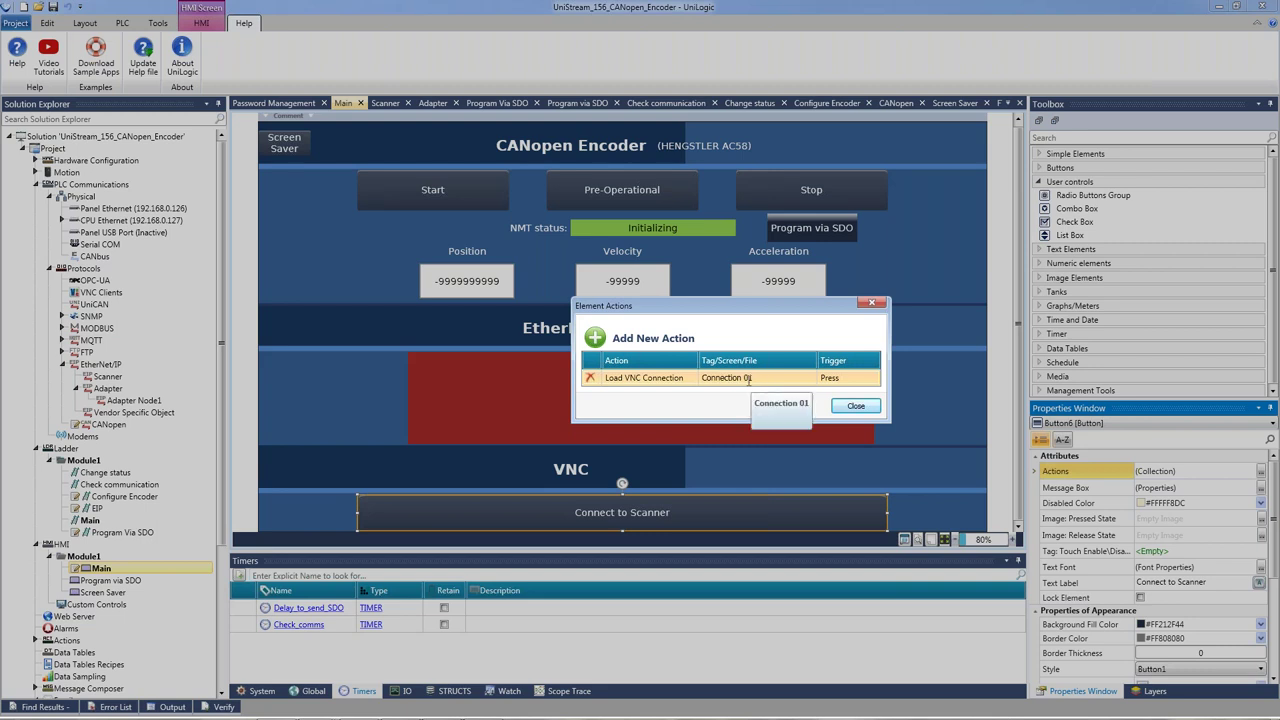
{"action": "left_click", "coordinate": [855, 406]}
Step: Switch to VNC Viewer, bring up the CANopen Encoder window, and close the separate Ethernet/IP Scanner window
{"action": "mouse_move", "coordinate": [317, 707]}
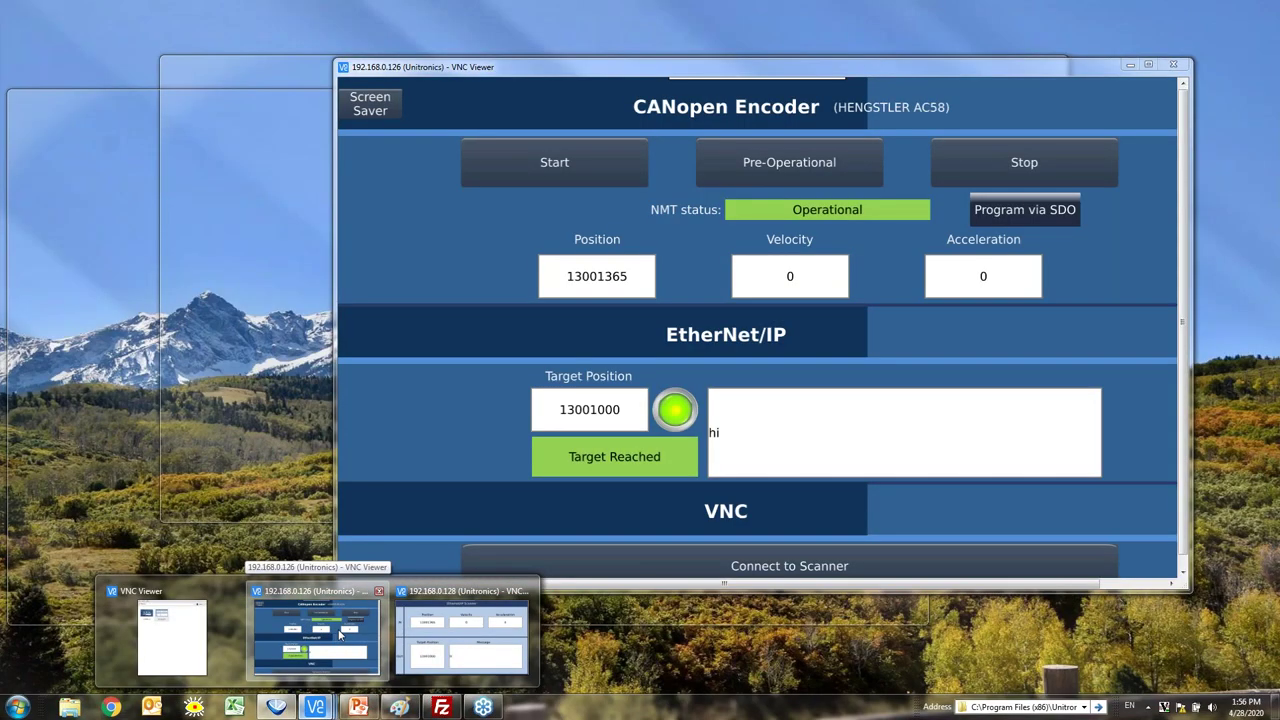
{"action": "left_click", "coordinate": [336, 638]}
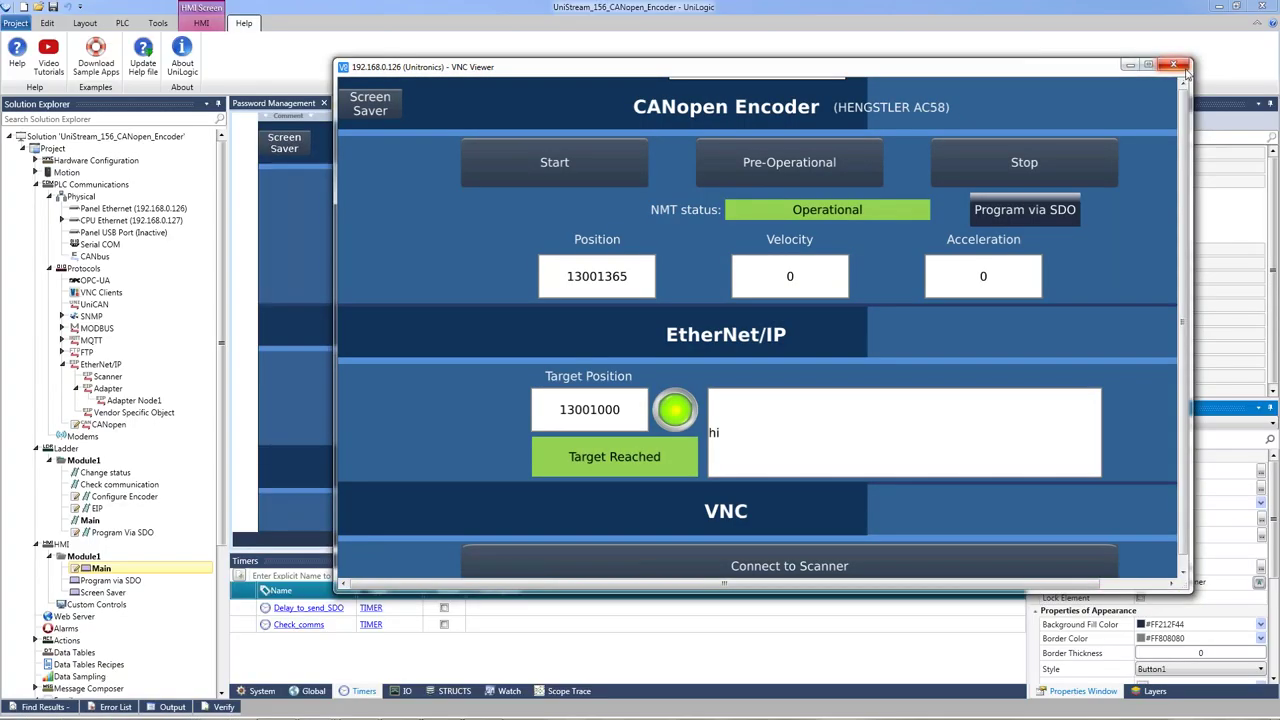
{"action": "mouse_move", "coordinate": [345, 707]}
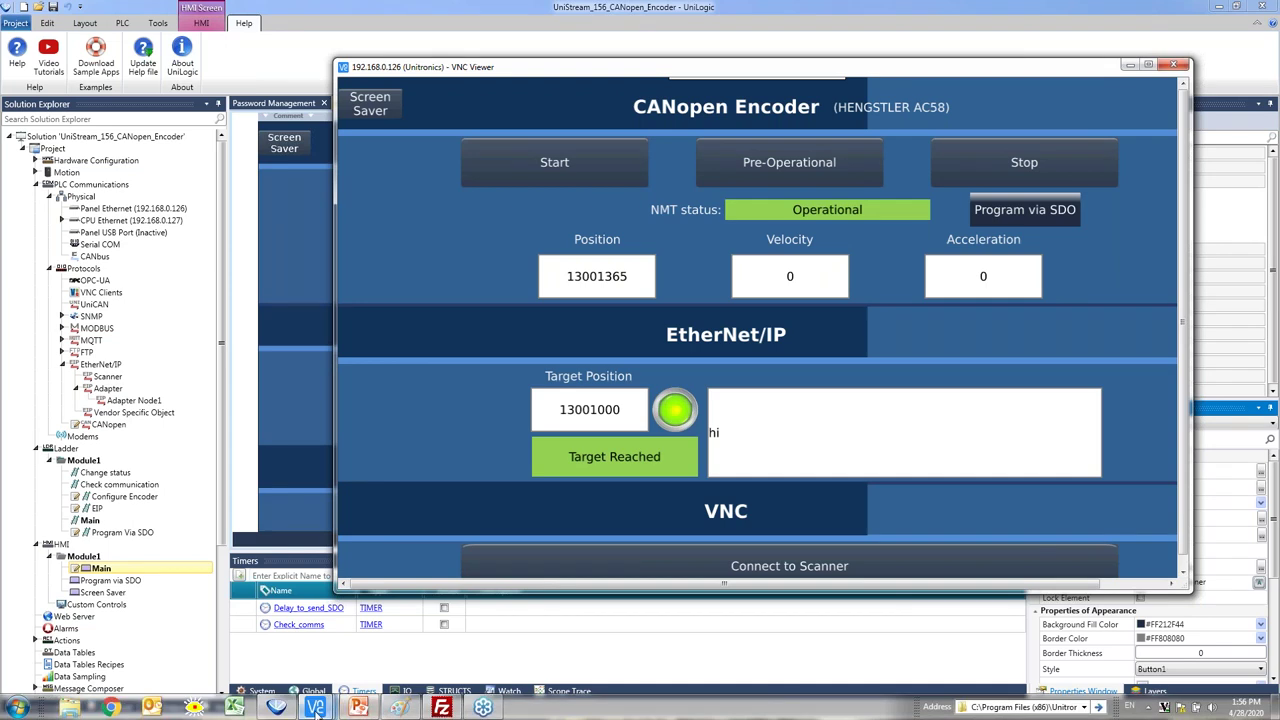
{"action": "left_click", "coordinate": [468, 628]}
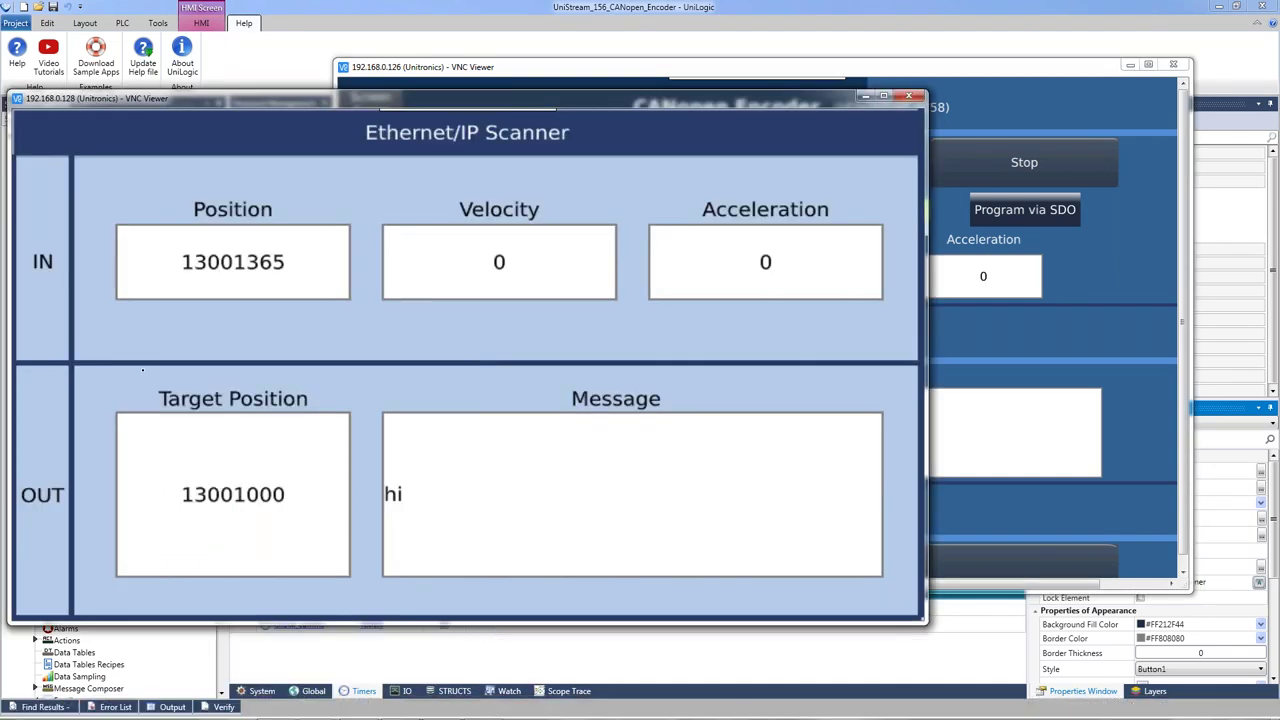
{"action": "left_click", "coordinate": [908, 95]}
Step: Reposition and enlarge the CANopen Encoder window, connect to the scanner from it, and widen the window to fit the scanner panel
{"action": "left_click_drag", "start_coordinate": [760, 66], "coordinate": [587, 38]}
{"action": "mouse_move", "coordinate": [762, 38]}
{"action": "left_mouse_down"}
{"action": "mouse_move", "coordinate": [780, 131]}
{"action": "mouse_move", "coordinate": [767, 58]}
{"action": "left_mouse_up"}
{"action": "left_click_drag", "start_coordinate": [805, 578], "coordinate": [810, 595]}
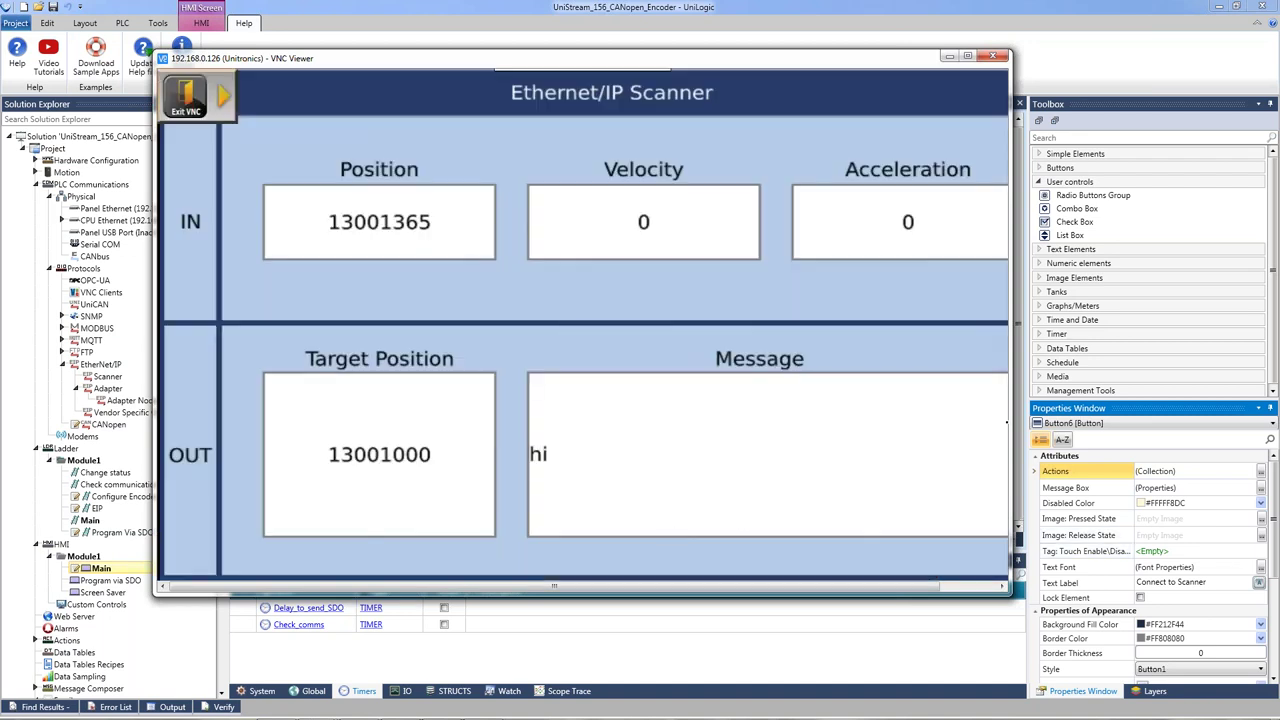
{"action": "left_click_drag", "start_coordinate": [1012, 416], "coordinate": [1072, 416]}
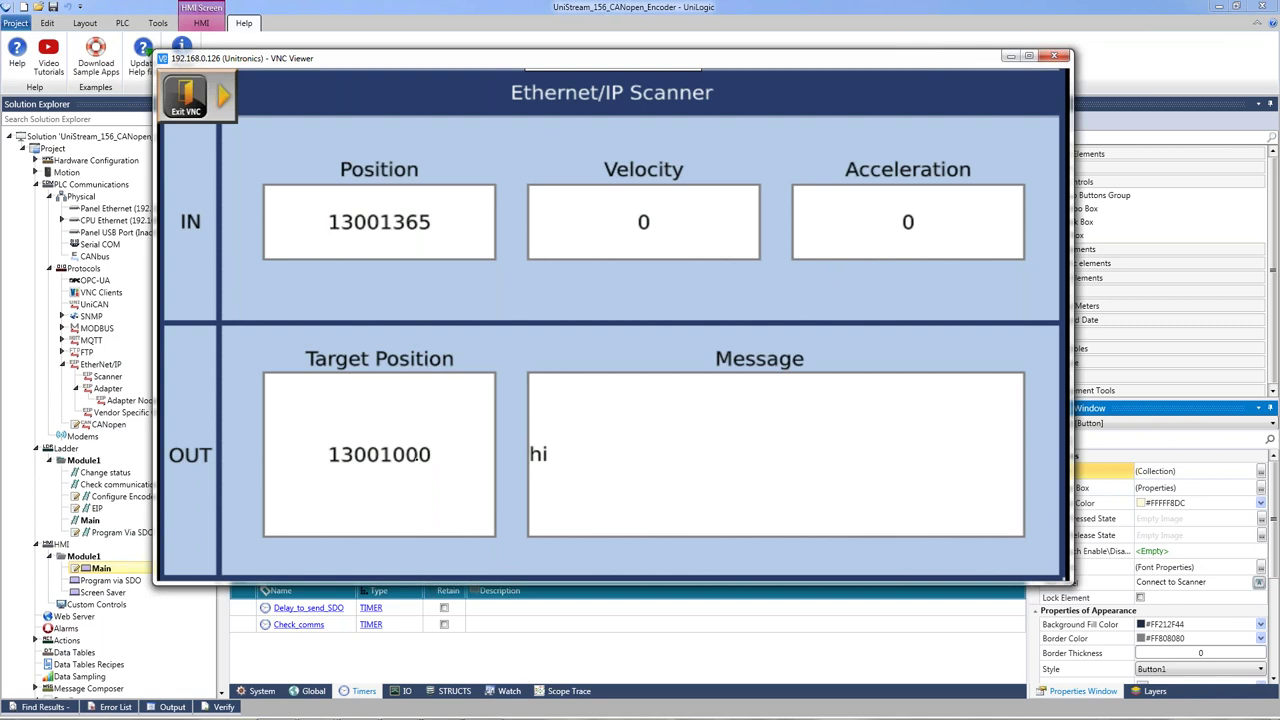
Step: Set the Target Position to 13002000 on the scanner panel opened through the encoder's VNC connection
{"action": "left_click", "coordinate": [422, 463]}
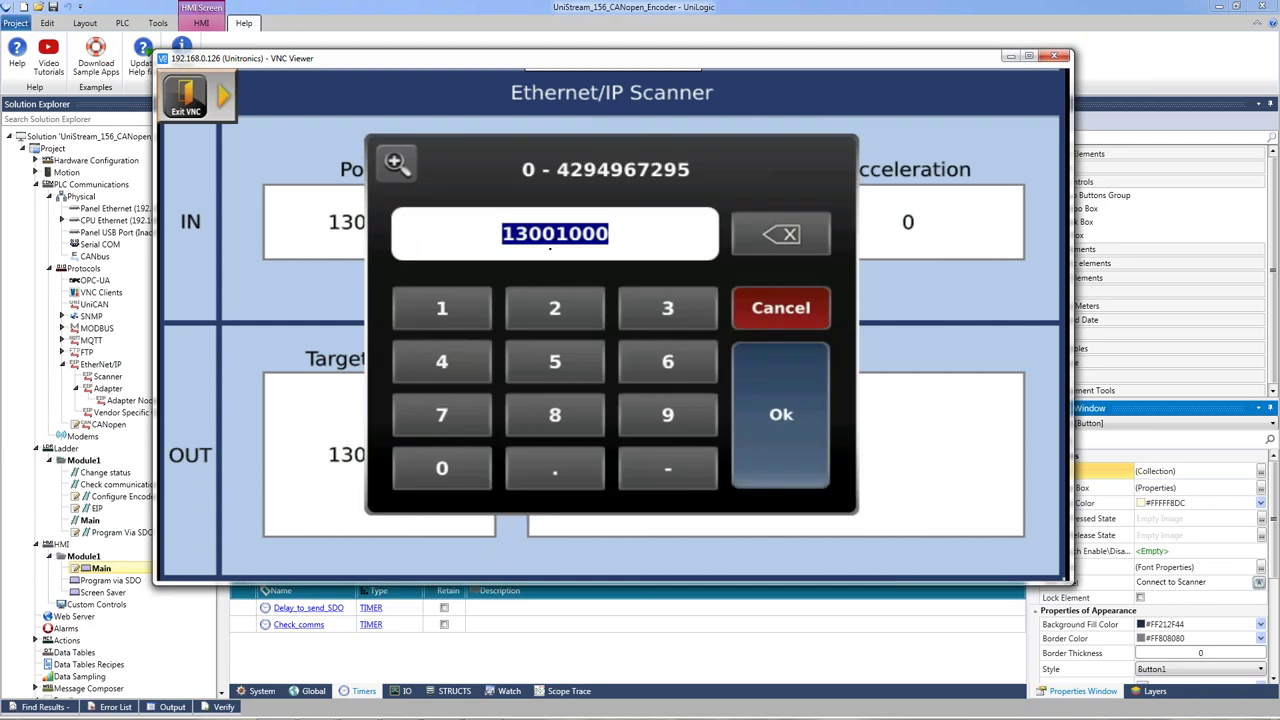
{"action": "left_click", "coordinate": [610, 233]}
{"action": "left_click", "coordinate": [789, 234]}
{"action": "left_click", "coordinate": [789, 234]}
{"action": "left_click", "coordinate": [789, 234]}
{"action": "left_click", "coordinate": [789, 234]}
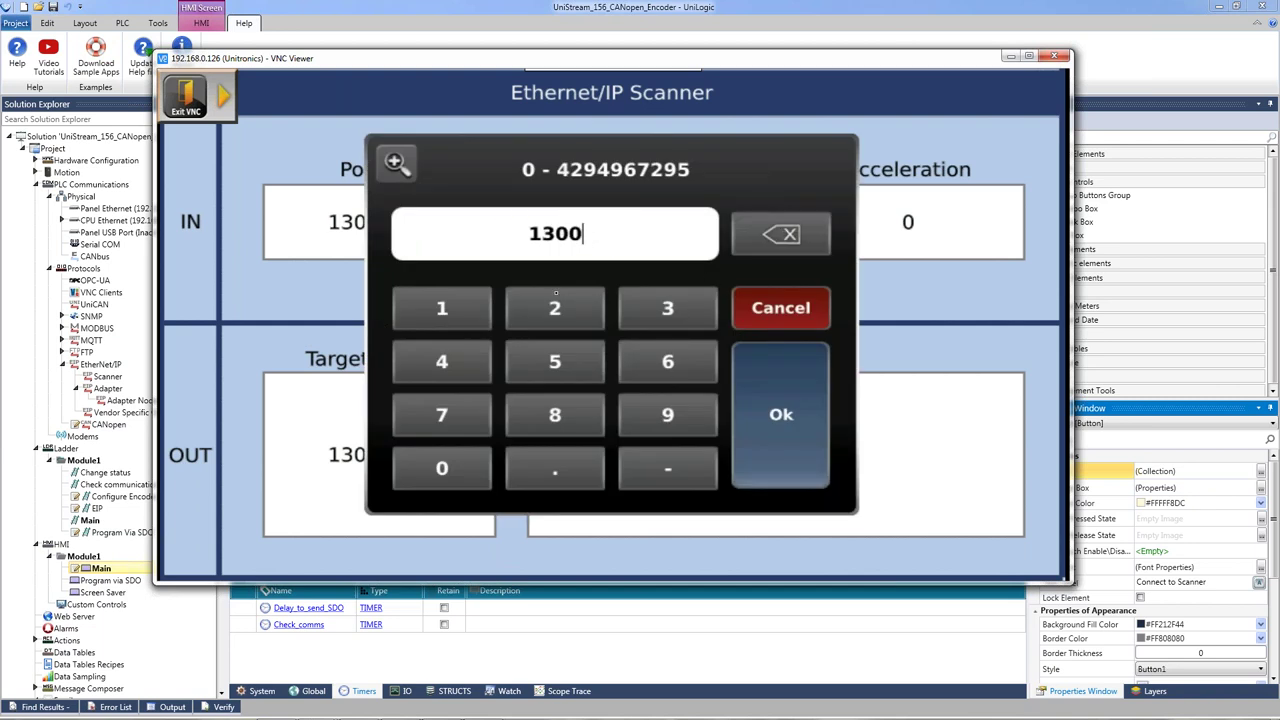
{"action": "left_click", "coordinate": [555, 308]}
{"action": "left_click", "coordinate": [478, 465]}
{"action": "left_click", "coordinate": [478, 465]}
{"action": "left_click", "coordinate": [478, 465]}
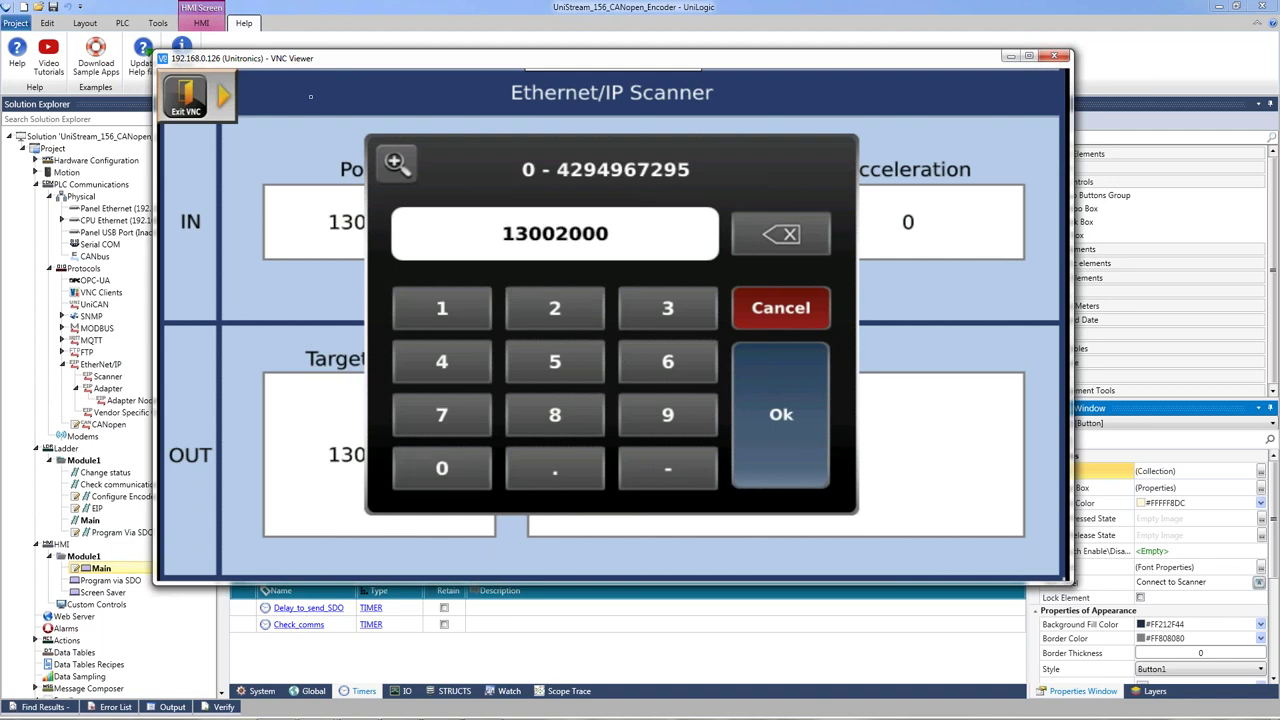
{"action": "left_click", "coordinate": [781, 378]}
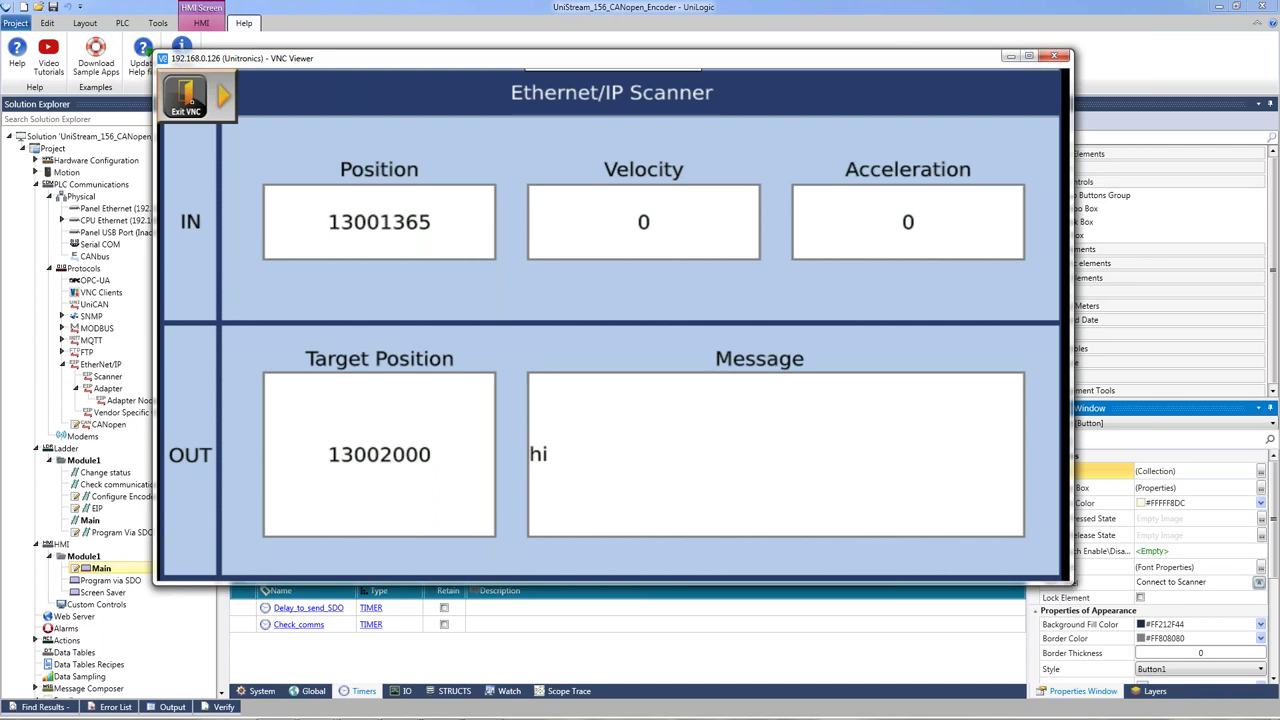
Step: Leave the scanner's VNC connection, check the target position on the CANopen Encoder panel, and return to UniLogic
{"action": "left_click", "coordinate": [463, 460]}
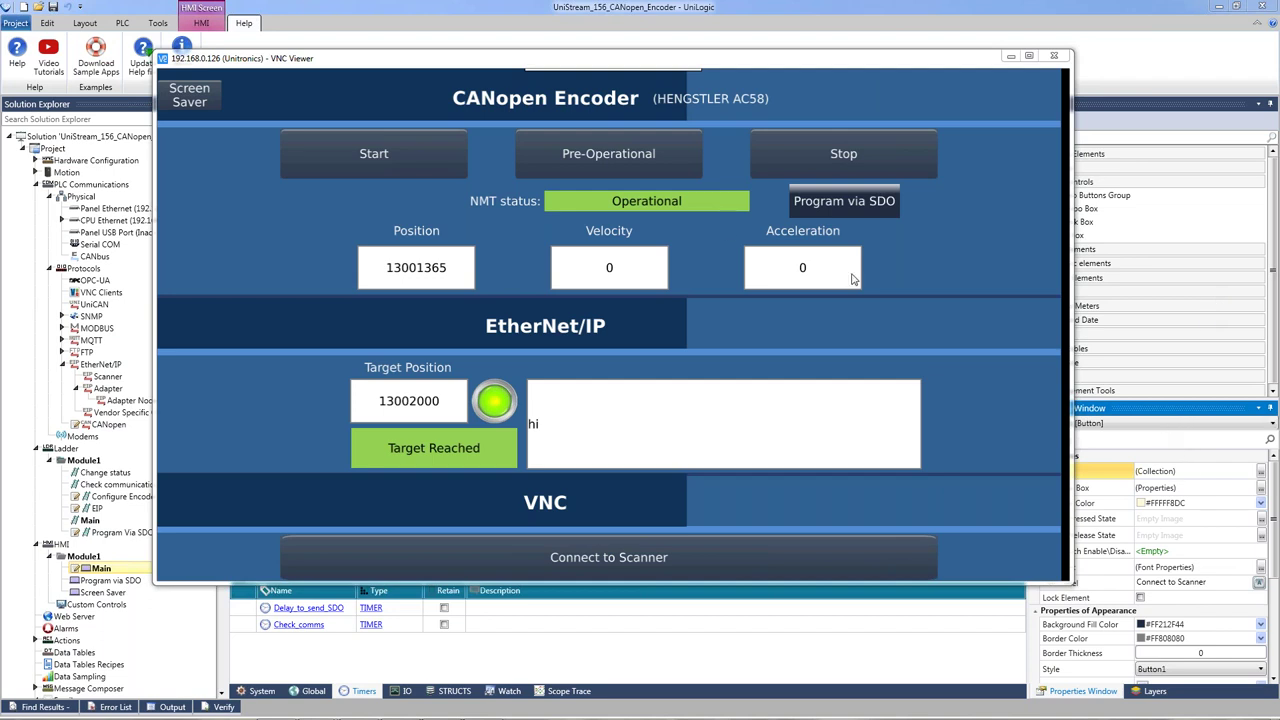
{"action": "left_click", "coordinate": [989, 262]}
{"action": "left_click", "coordinate": [400, 10]}
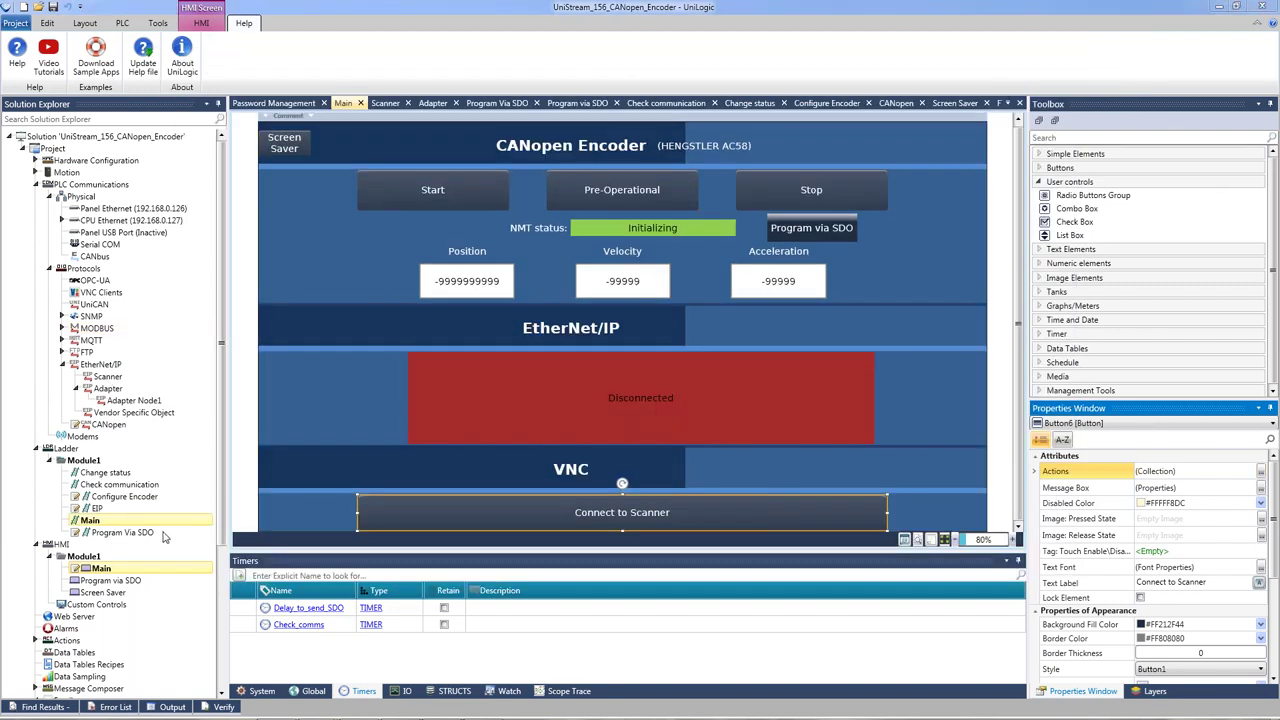
Step: Collapse the EtherNet/IP branch, bring up the CANopen configuration, examine the Encoder 1 entry in the encoder node's TPDO collection, and close it
{"action": "double_click", "coordinate": [92, 364]}
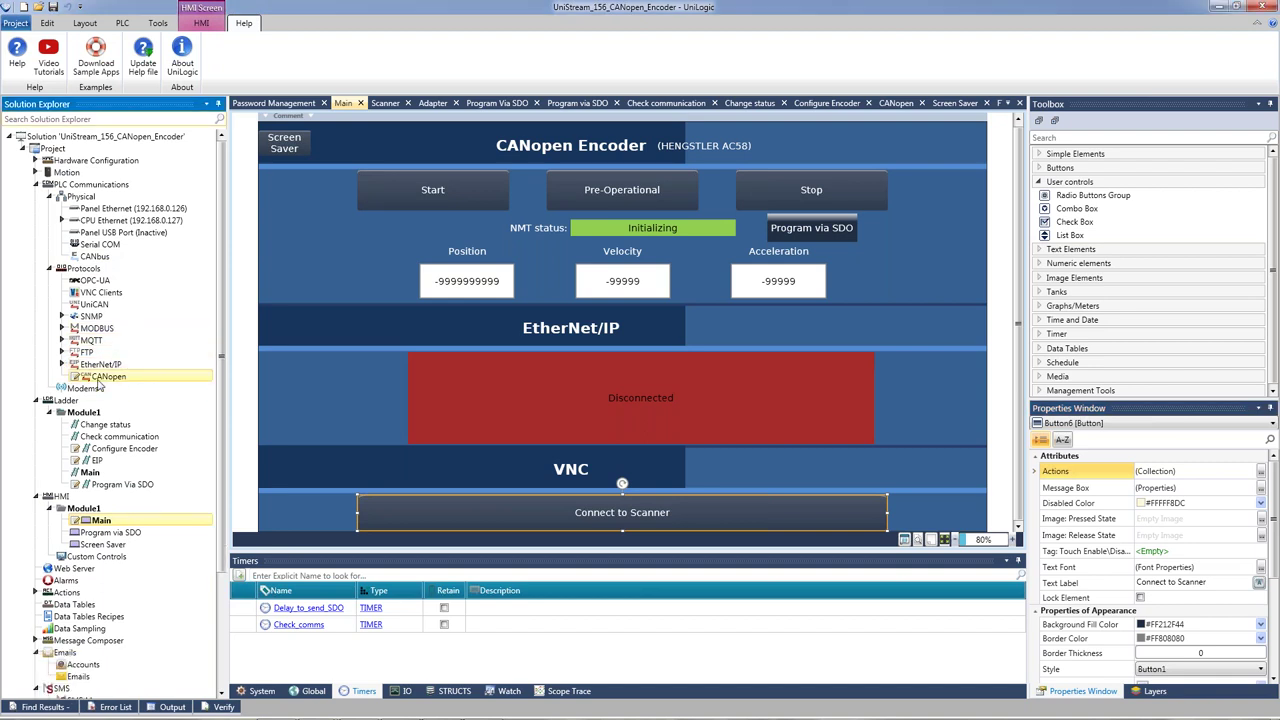
{"action": "double_click", "coordinate": [100, 378]}
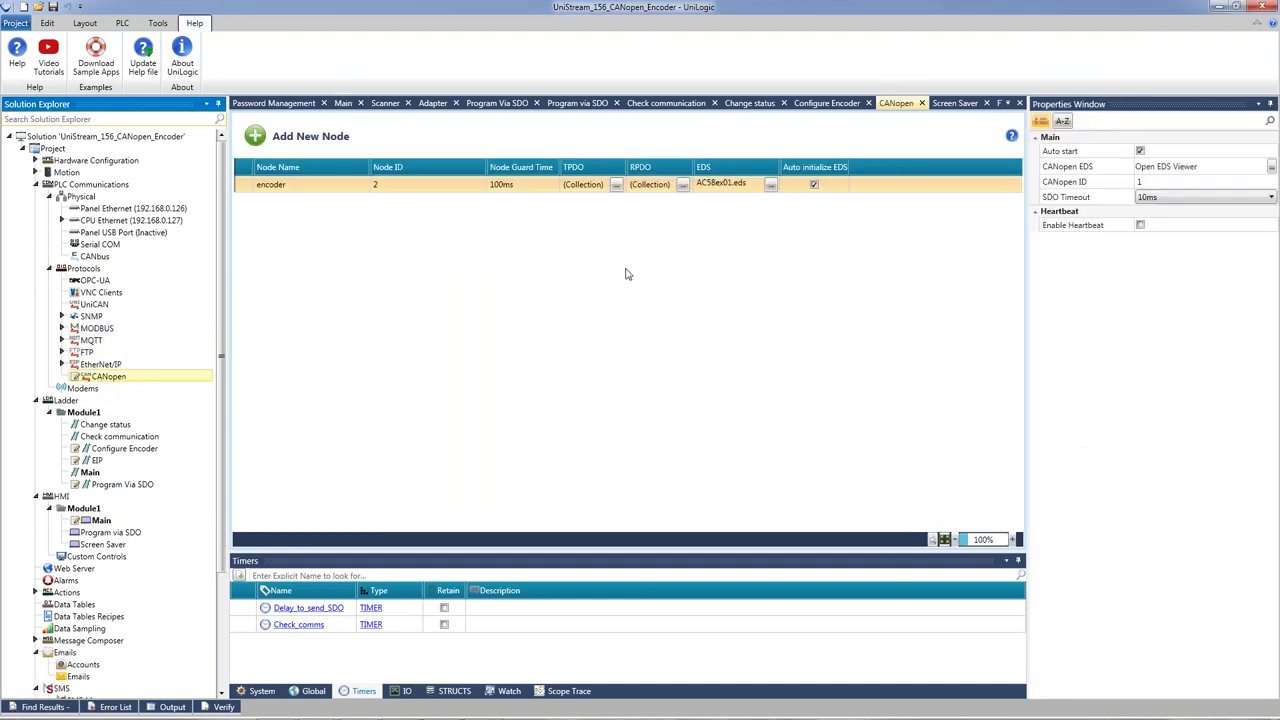
{"action": "left_click", "coordinate": [617, 186]}
{"action": "left_click", "coordinate": [587, 378]}
{"action": "left_click", "coordinate": [587, 380]}
{"action": "left_click", "coordinate": [583, 370]}
{"action": "left_click", "coordinate": [573, 372]}
{"action": "left_click", "coordinate": [575, 377]}
{"action": "left_click", "coordinate": [575, 377]}
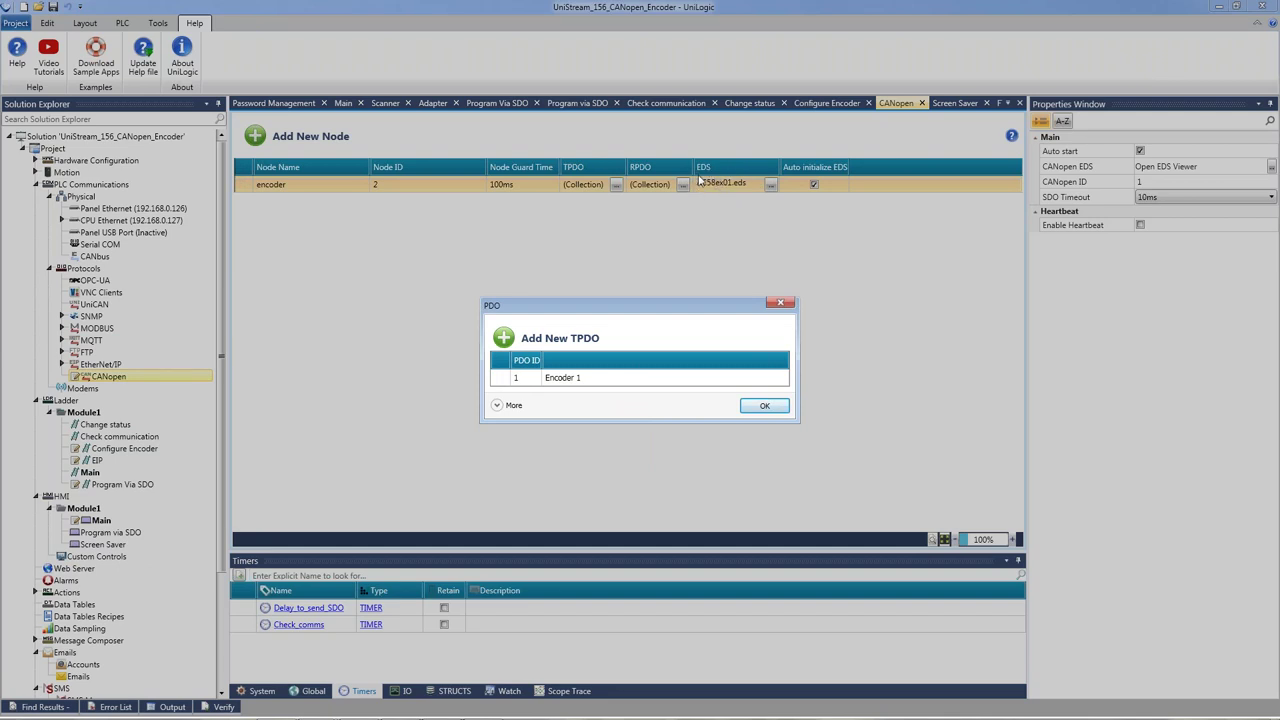
{"action": "left_click", "coordinate": [780, 305]}
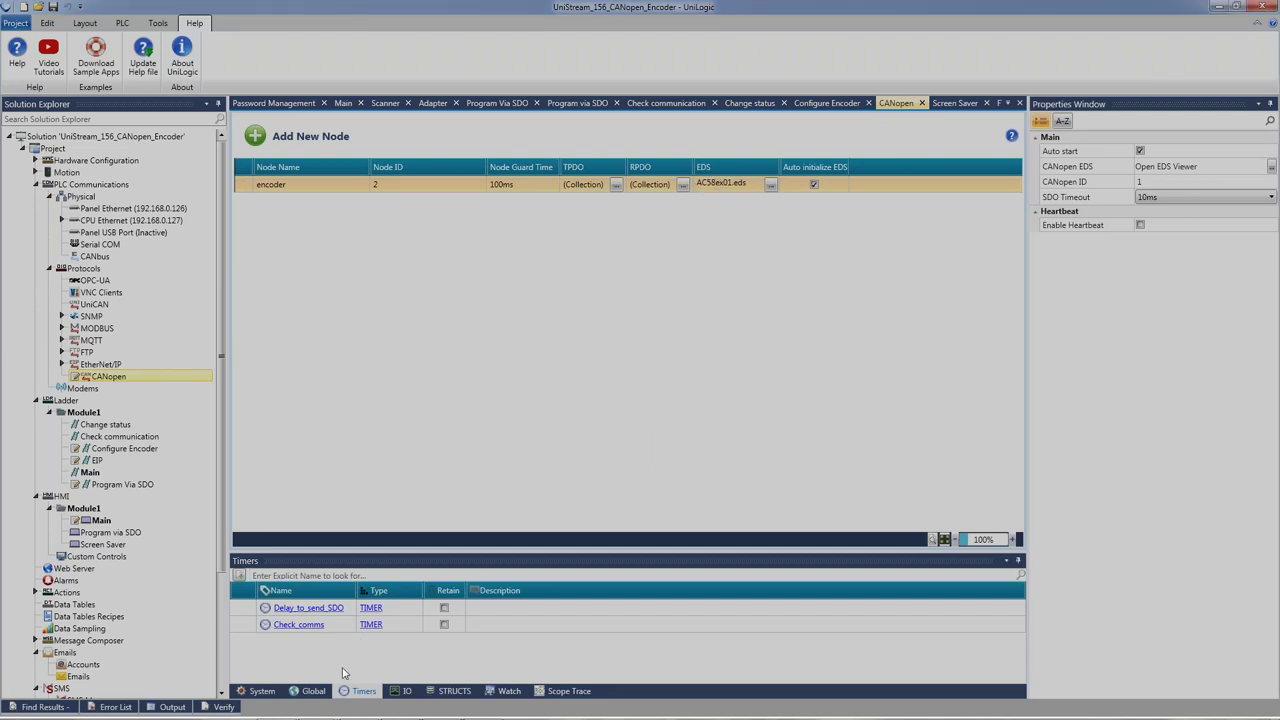
Step: Show the global tags and examine the members of the Encoder 1 struct
{"action": "left_click", "coordinate": [312, 691]}
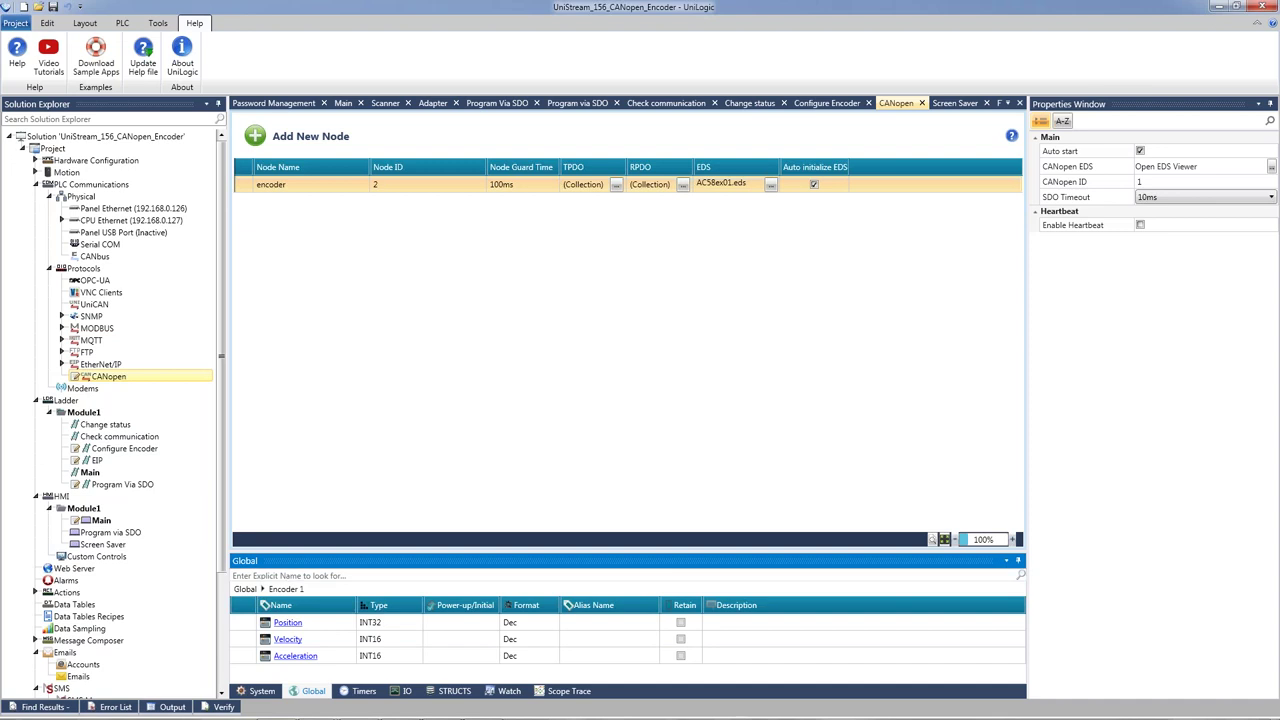
{"action": "left_click", "coordinate": [246, 589]}
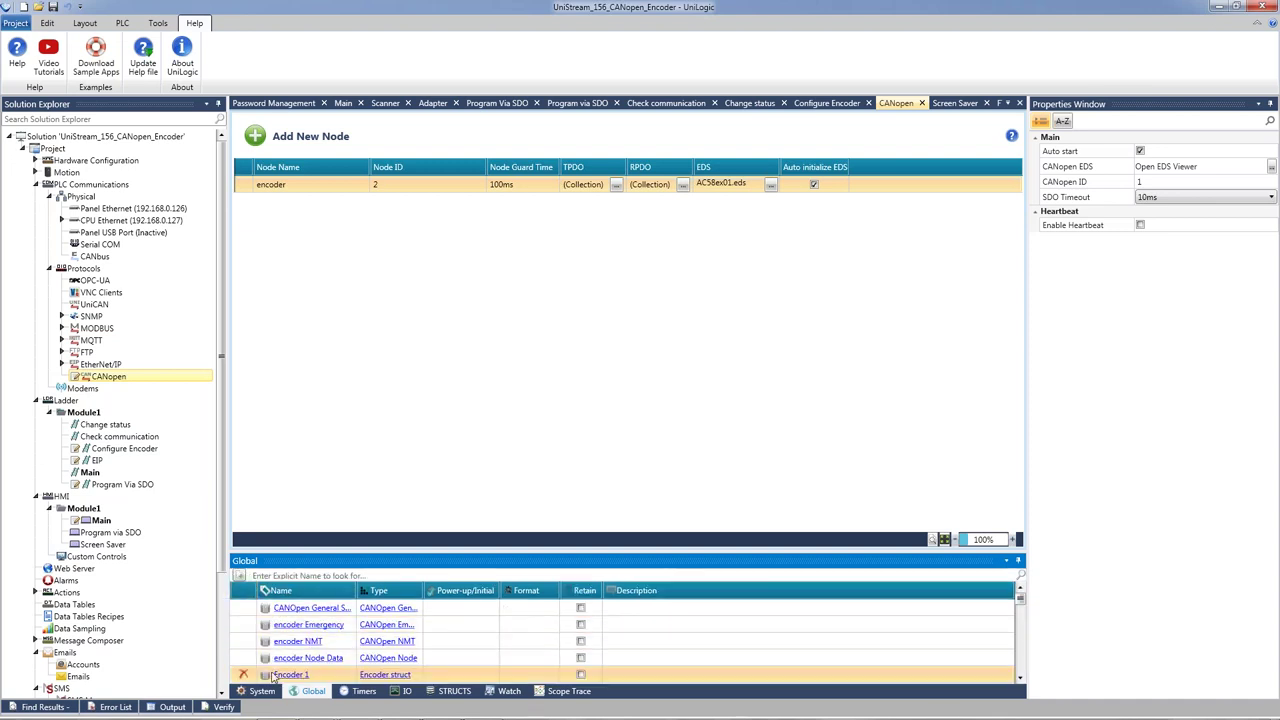
{"action": "left_click", "coordinate": [391, 680]}
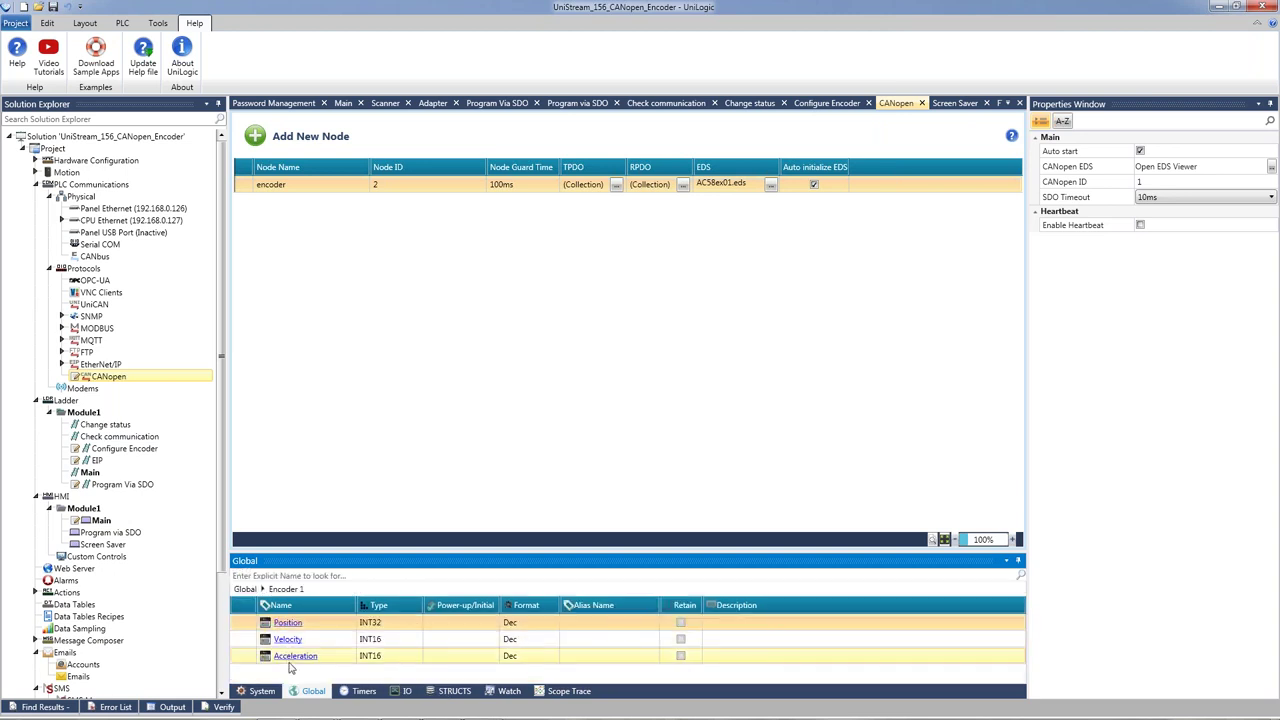
Step: On the Main HMI screen, link the Position box's numeric value to Encoder 1.Position
{"action": "double_click", "coordinate": [122, 522]}
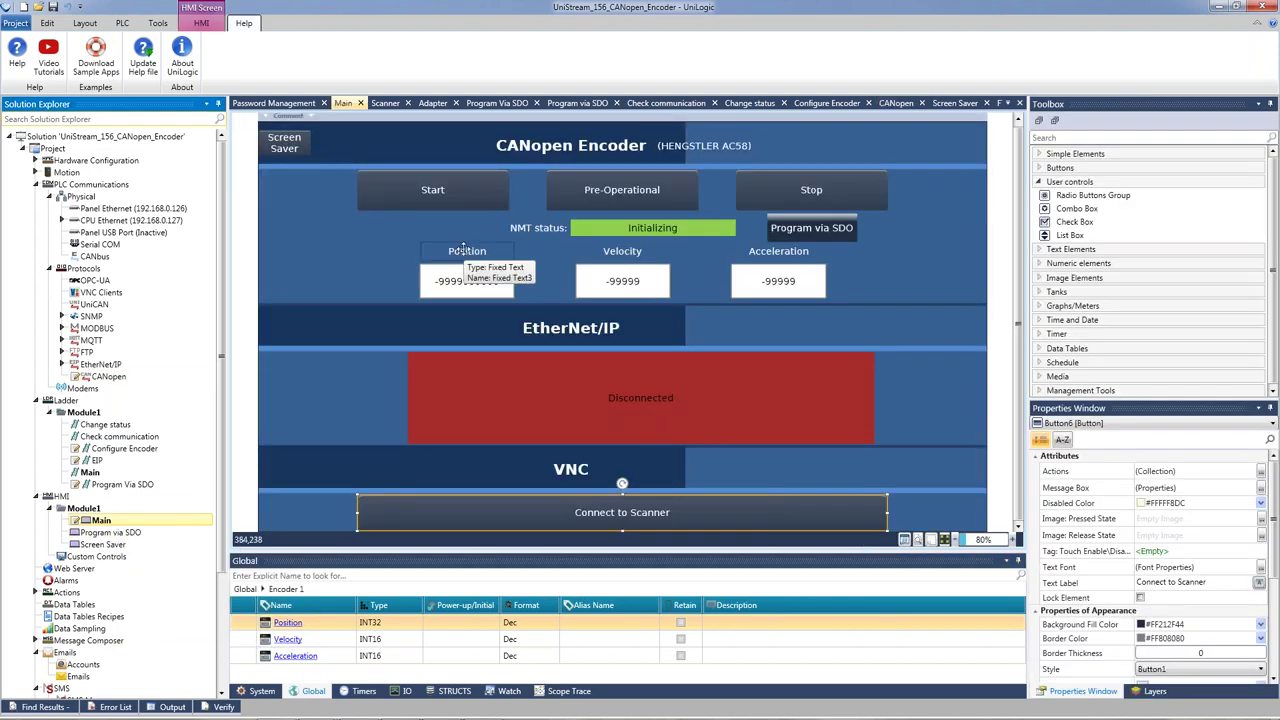
{"action": "left_click", "coordinate": [476, 280]}
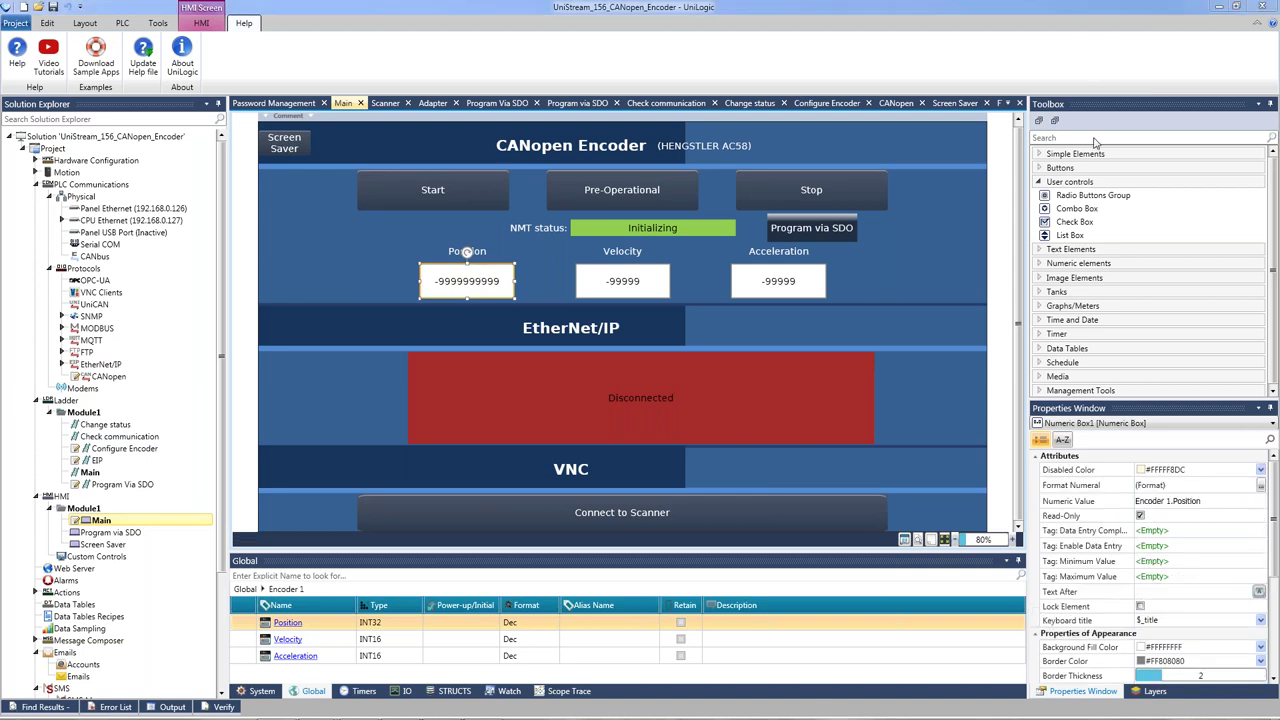
{"action": "left_click", "coordinate": [1188, 503]}
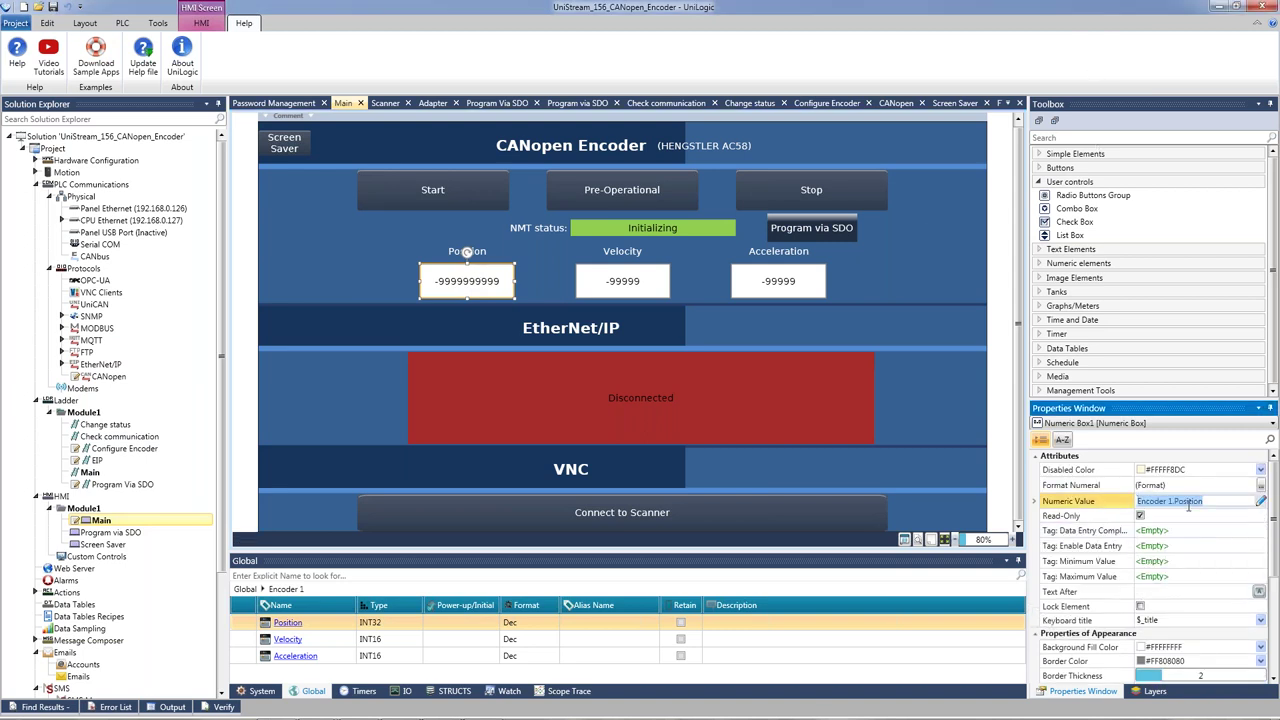
{"action": "type", "text": "en"}
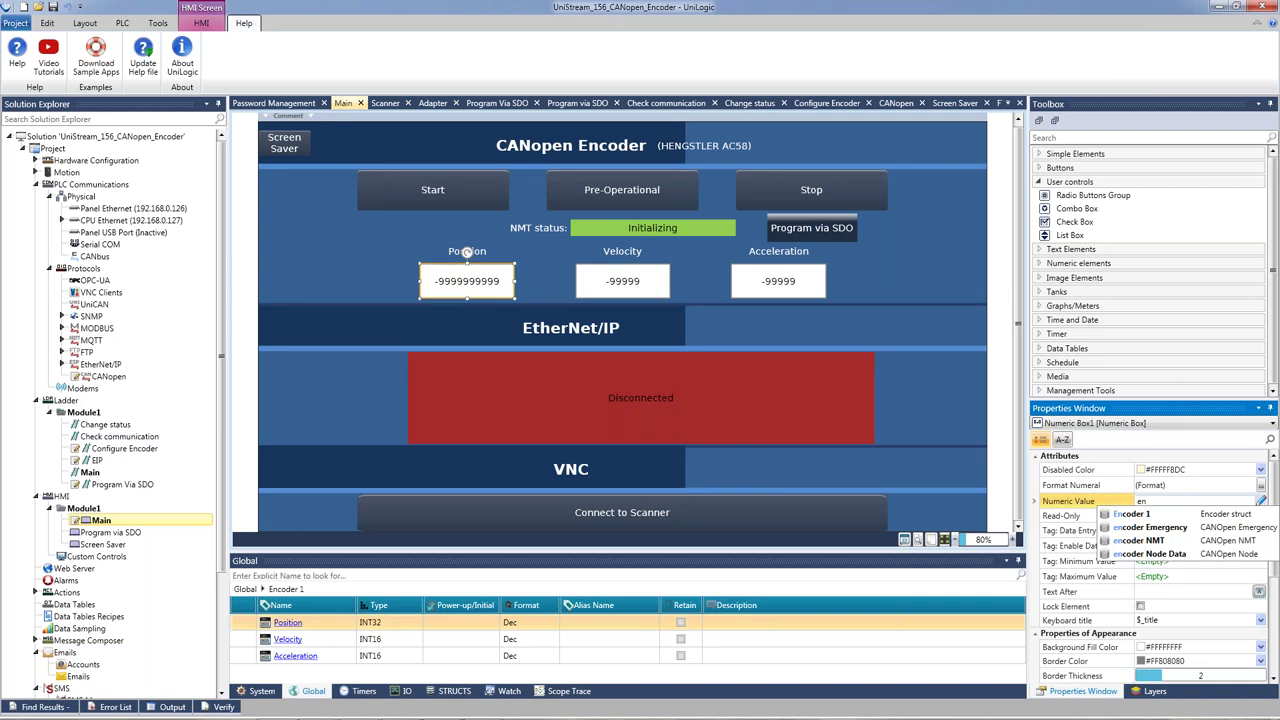
{"action": "left_click", "coordinate": [1125, 514]}
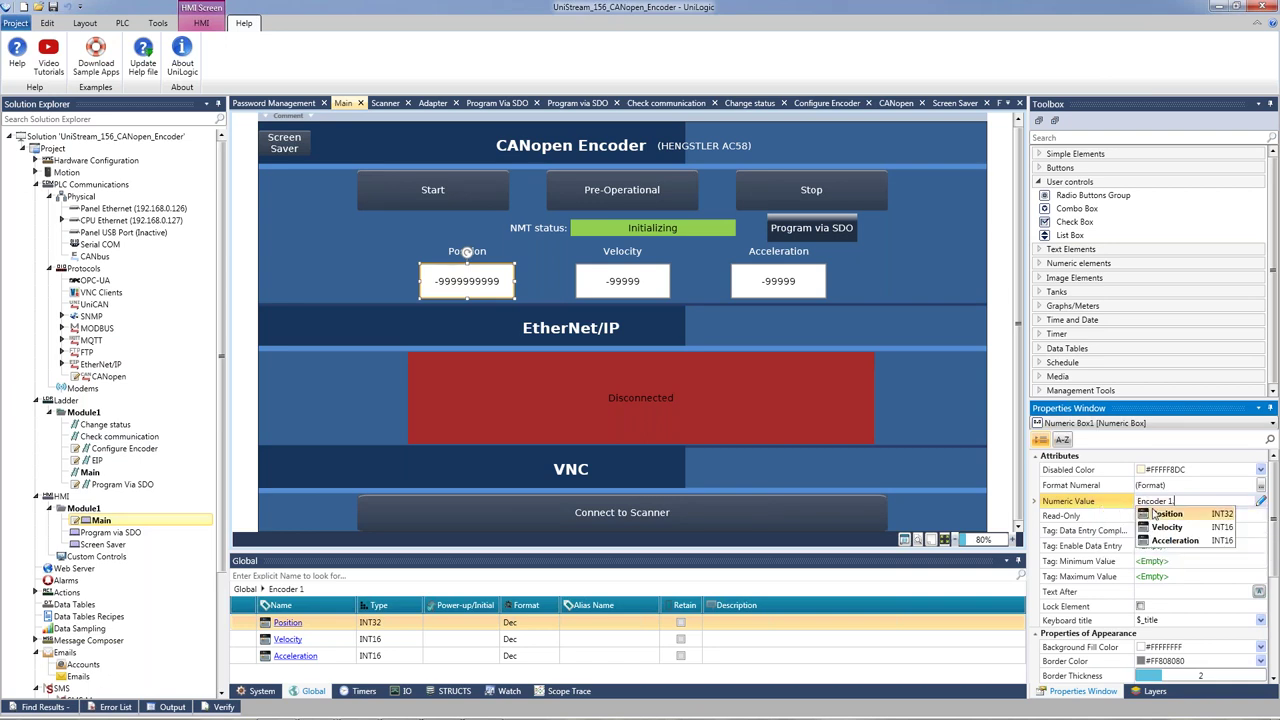
{"action": "left_click", "coordinate": [1168, 514]}
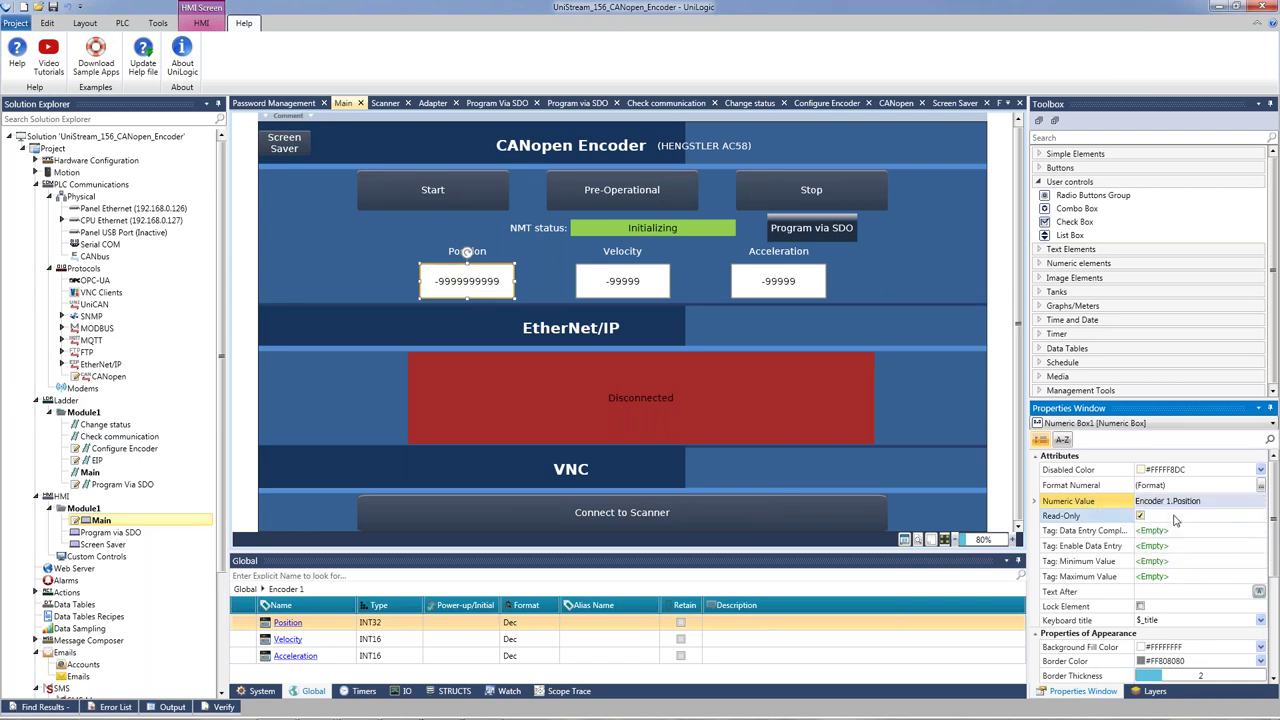
Step: Check the tags linked to the Velocity and Acceleration boxes on the Main screen, and clear the selection
{"action": "left_click", "coordinate": [620, 281]}
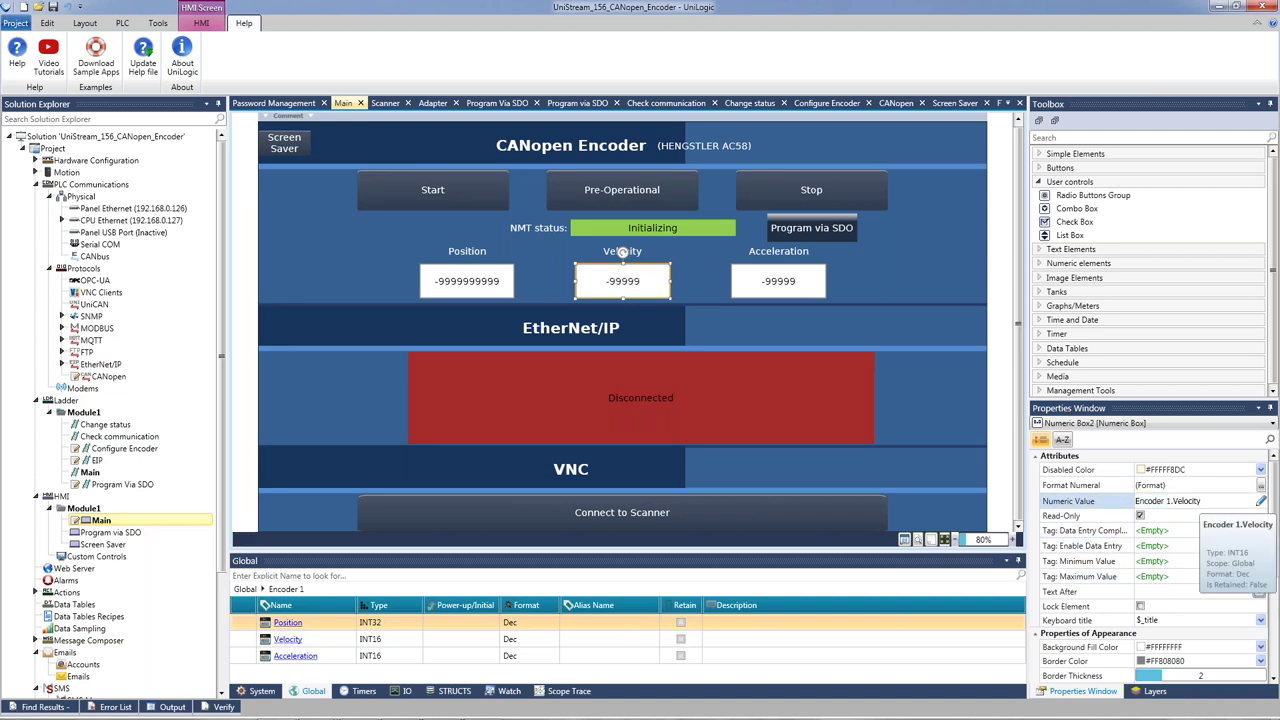
{"action": "left_click", "coordinate": [778, 281]}
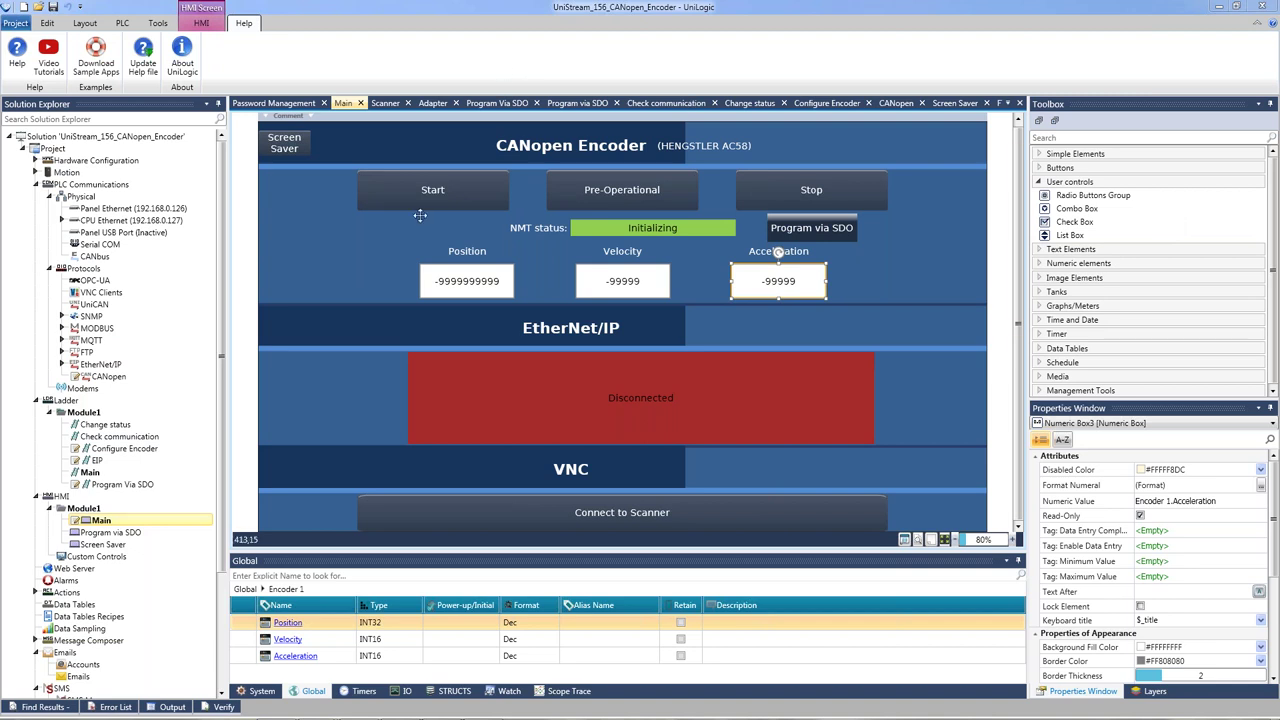
{"action": "left_click", "coordinate": [318, 246]}
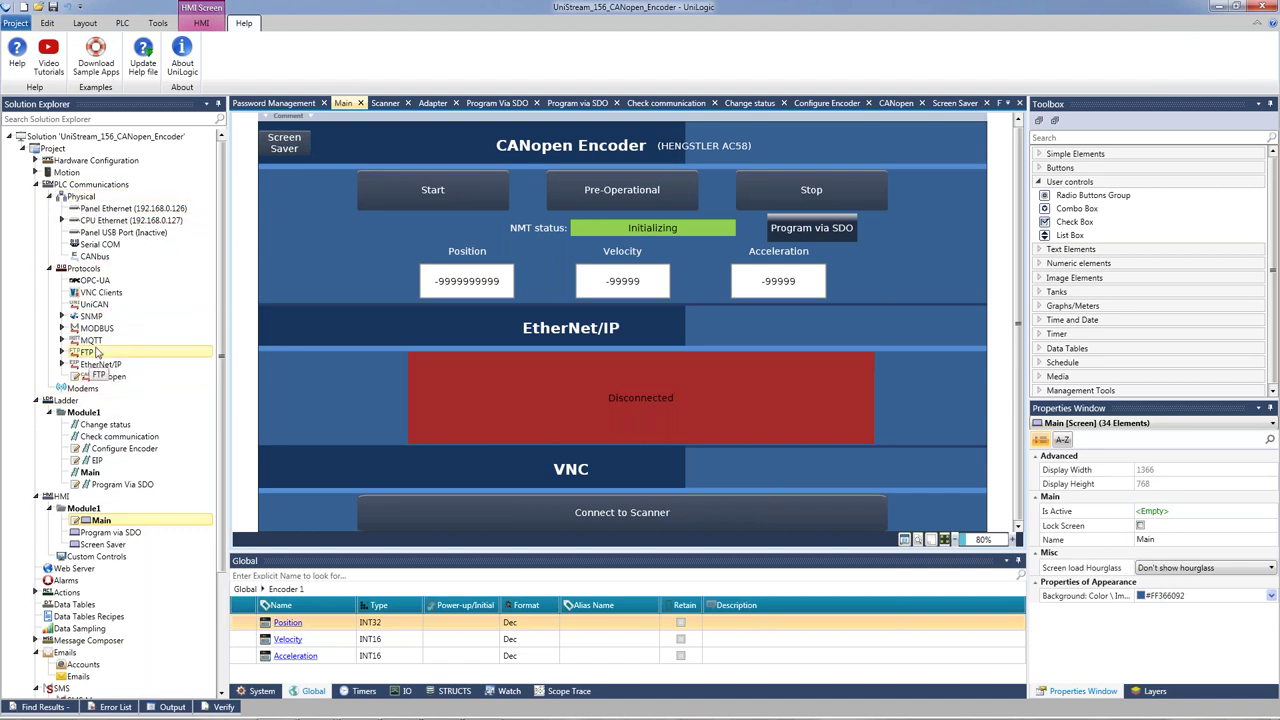
Step: Examine the VNC Clients connection list and the project's Password Management page with the VNC server settings
{"action": "double_click", "coordinate": [86, 297]}
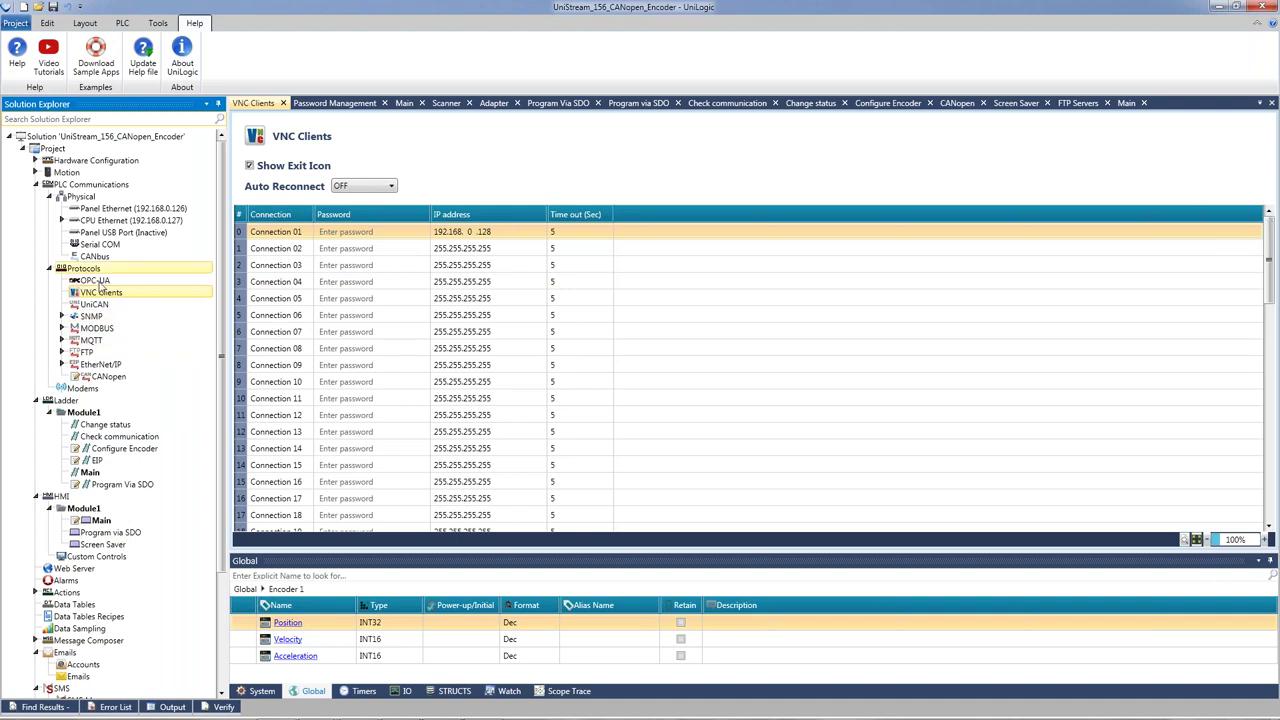
{"action": "scroll", "coordinate": [127, 573], "scroll_direction": "down", "scroll_amount": 4}
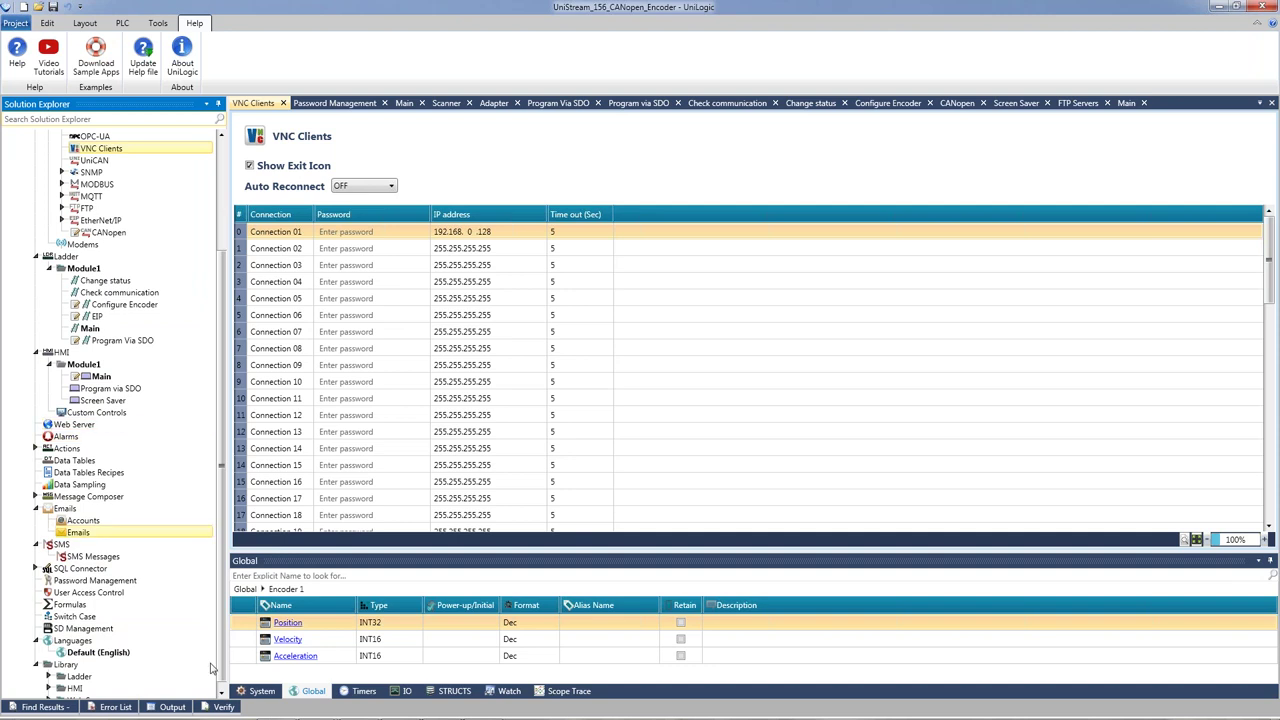
{"action": "left_click", "coordinate": [170, 593]}
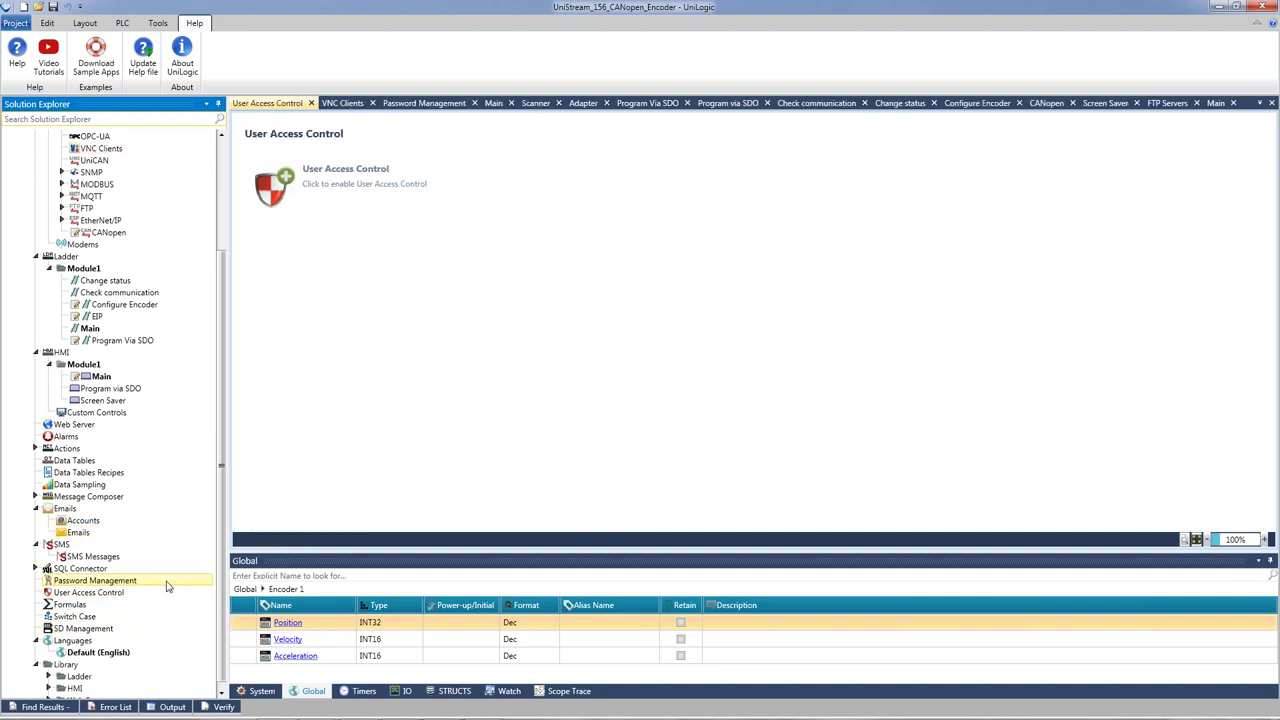
{"action": "left_click", "coordinate": [170, 581]}
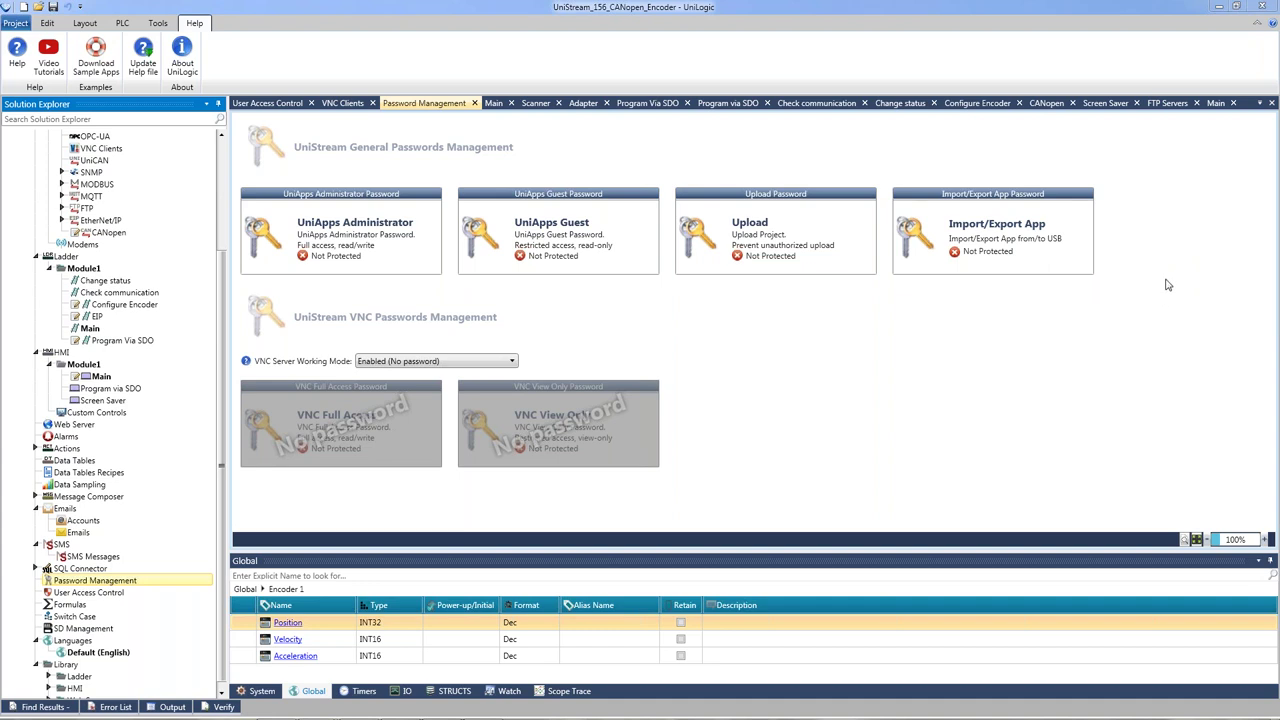
Step: Switch to Chrome, go to unitronicsplc.com, and open the PLC product page
{"action": "mouse_move", "coordinate": [155, 710]}
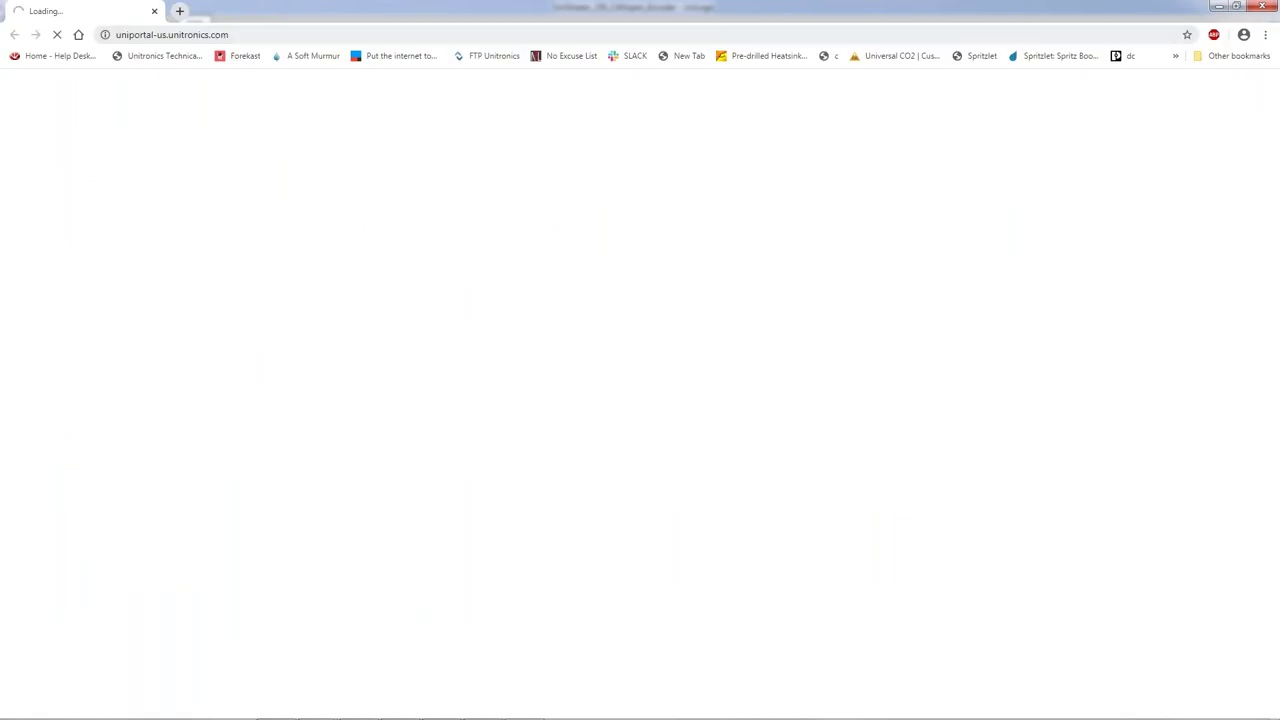
{"action": "left_click", "coordinate": [224, 35]}
{"action": "type", "text": "uni"}
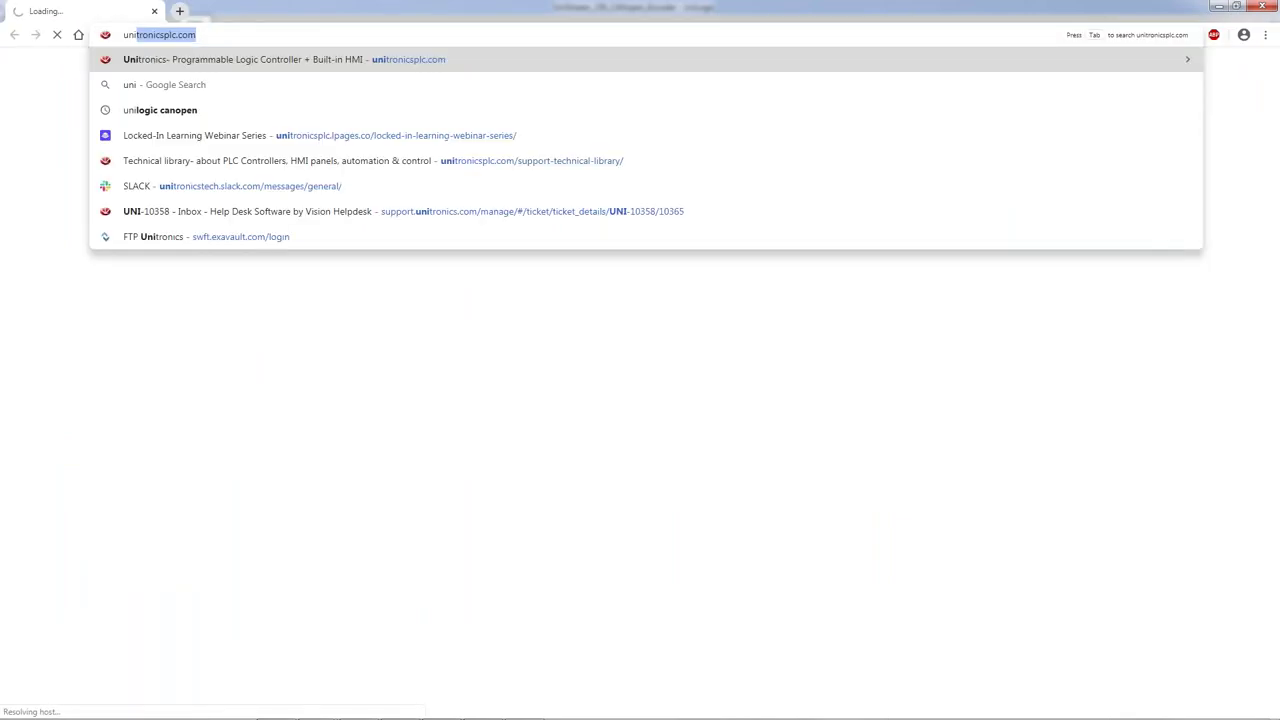
{"action": "key", "text": "Return"}
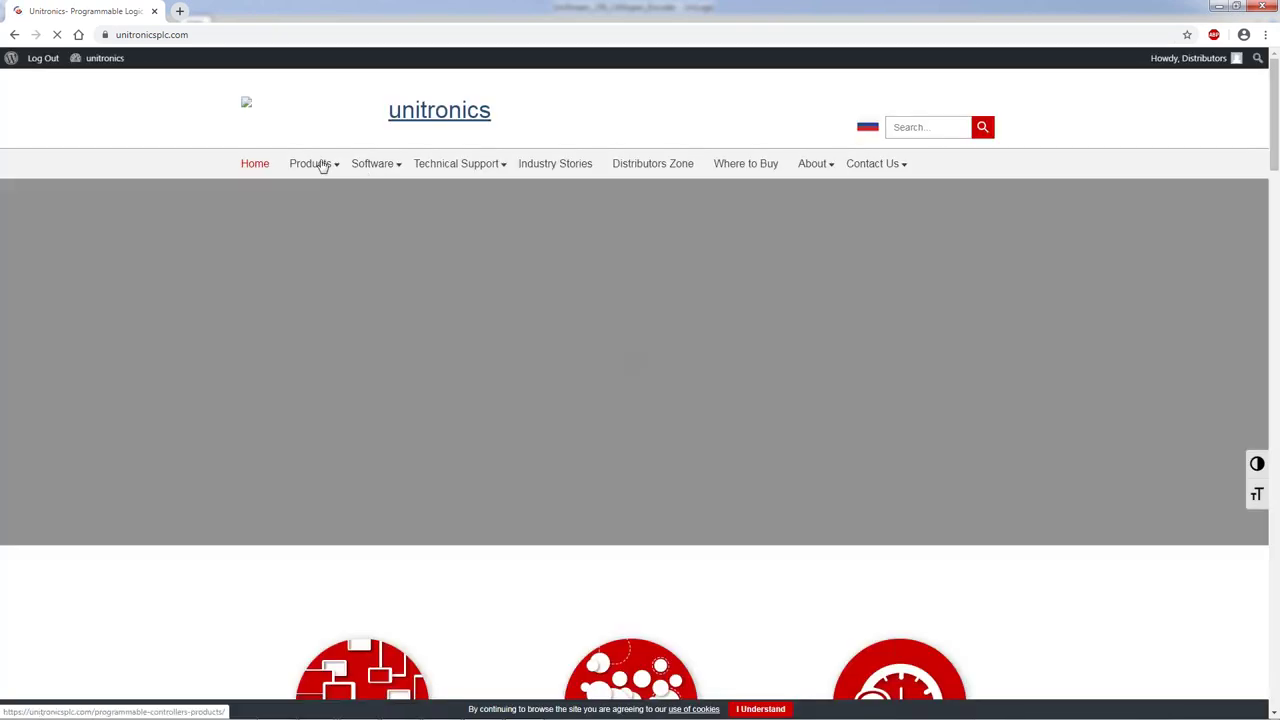
{"action": "mouse_move", "coordinate": [323, 167]}
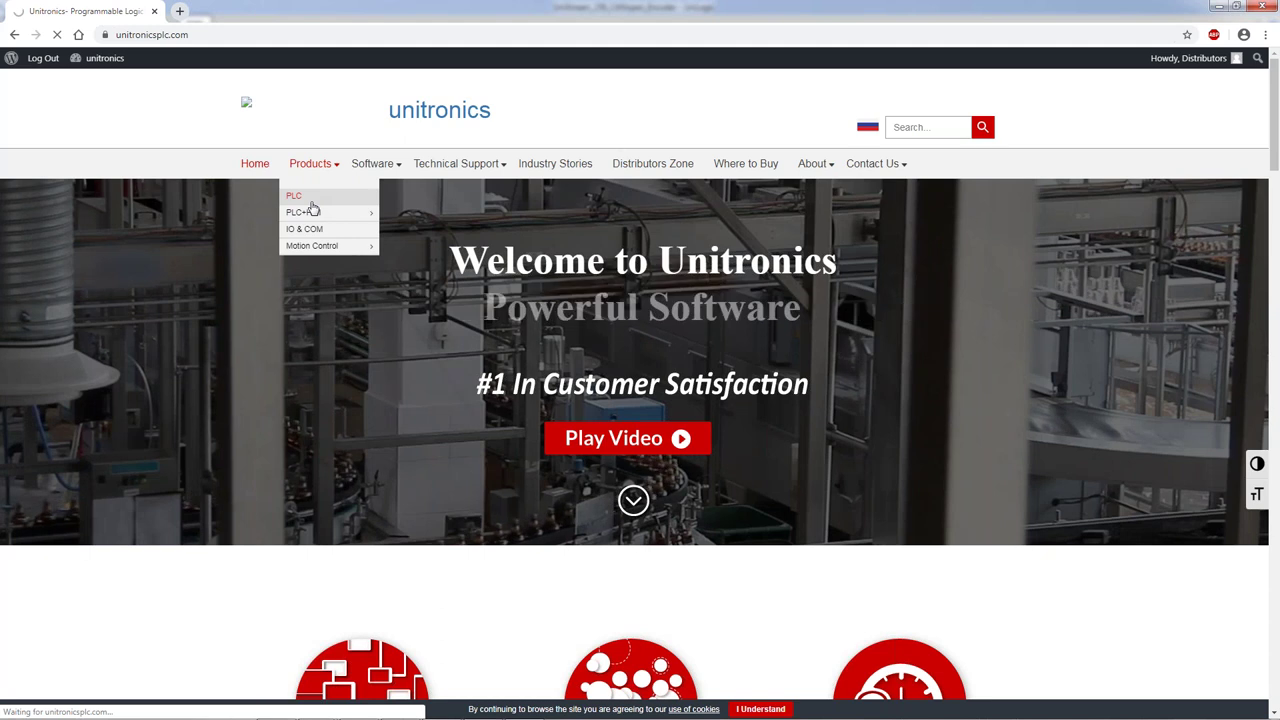
{"action": "left_click", "coordinate": [313, 196]}
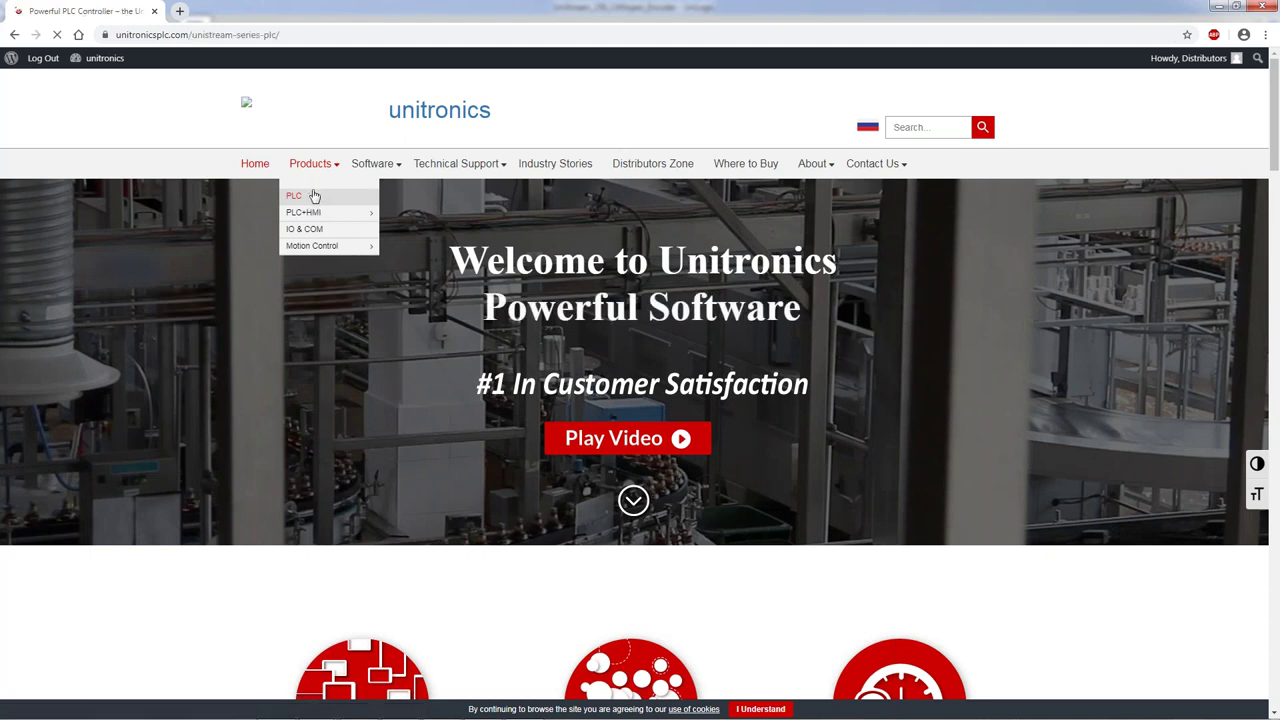
Step: Find the Unistream PLC models comparison (B3, B5, B10) among the document downloads and open its PDF
{"action": "scroll", "coordinate": [910, 491], "scroll_direction": "down", "scroll_amount": 3}
{"action": "scroll", "coordinate": [910, 491], "scroll_direction": "down", "scroll_amount": 10}
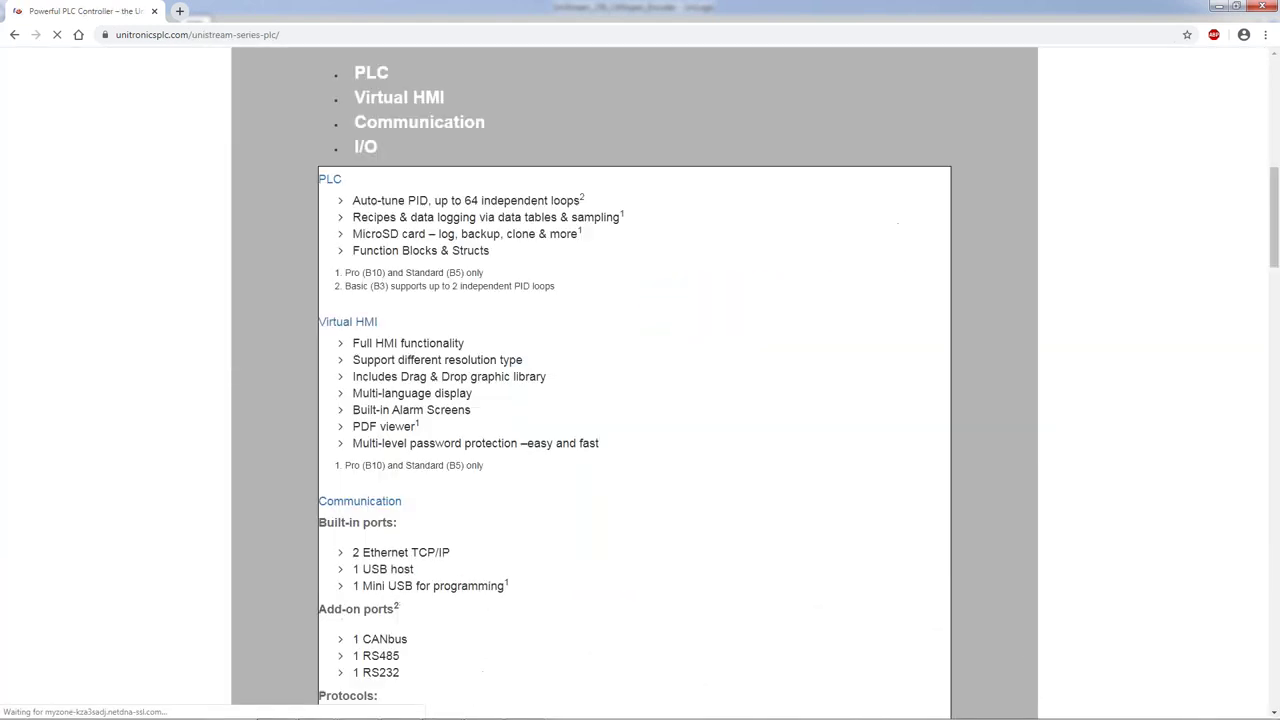
{"action": "scroll", "coordinate": [817, 509], "scroll_direction": "up", "scroll_amount": 4}
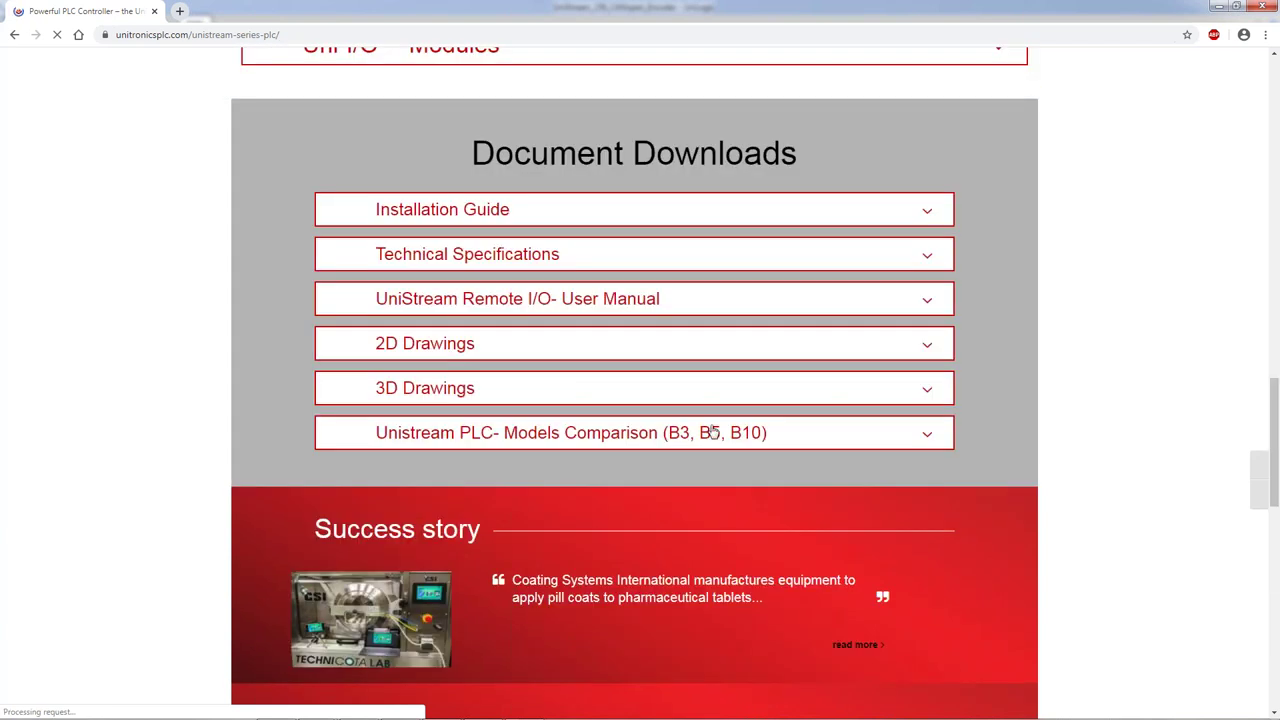
{"action": "scroll", "coordinate": [706, 440], "scroll_direction": "up", "scroll_amount": 3}
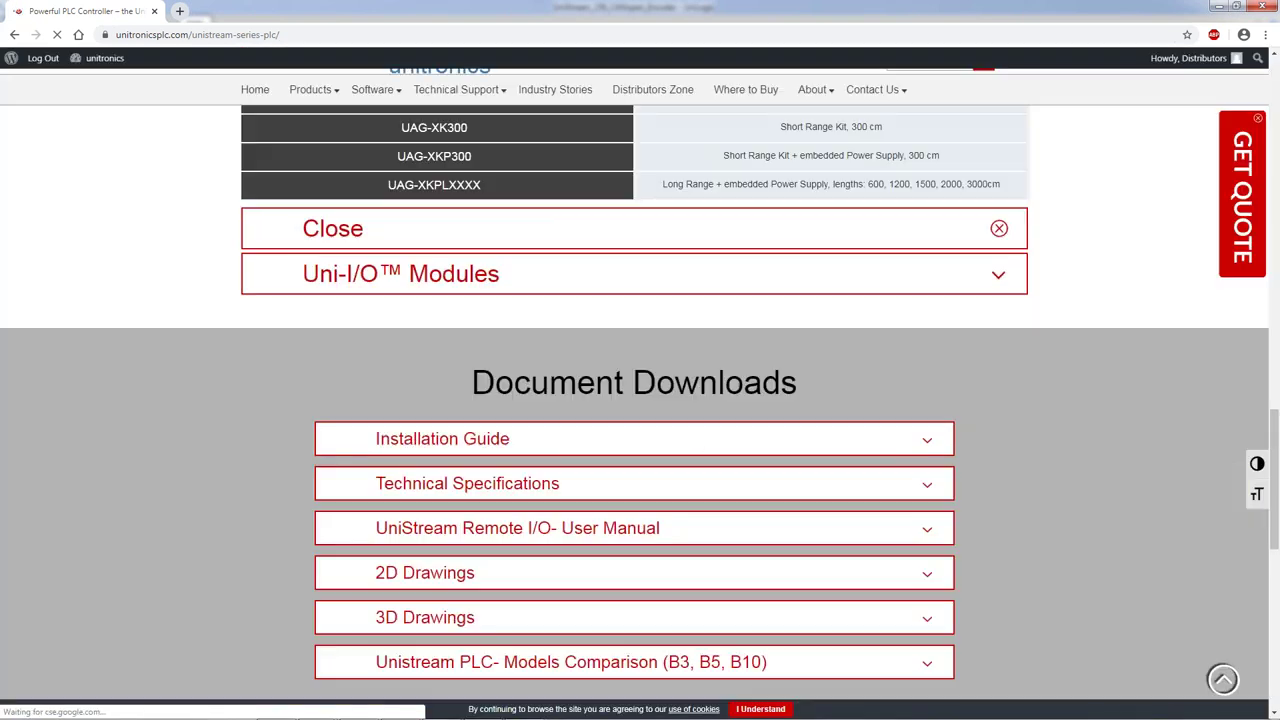
{"action": "scroll", "coordinate": [709, 317], "scroll_direction": "up", "scroll_amount": 3}
{"action": "left_click", "coordinate": [759, 269]}
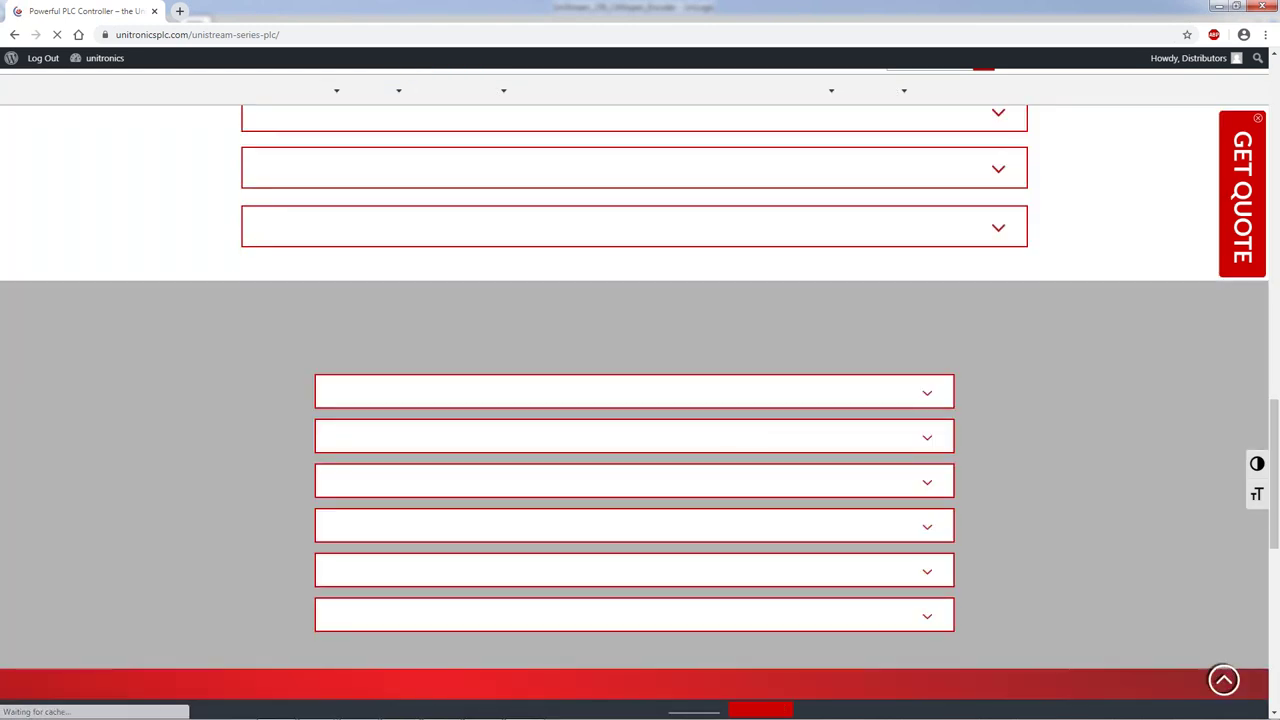
{"action": "left_click", "coordinate": [675, 577]}
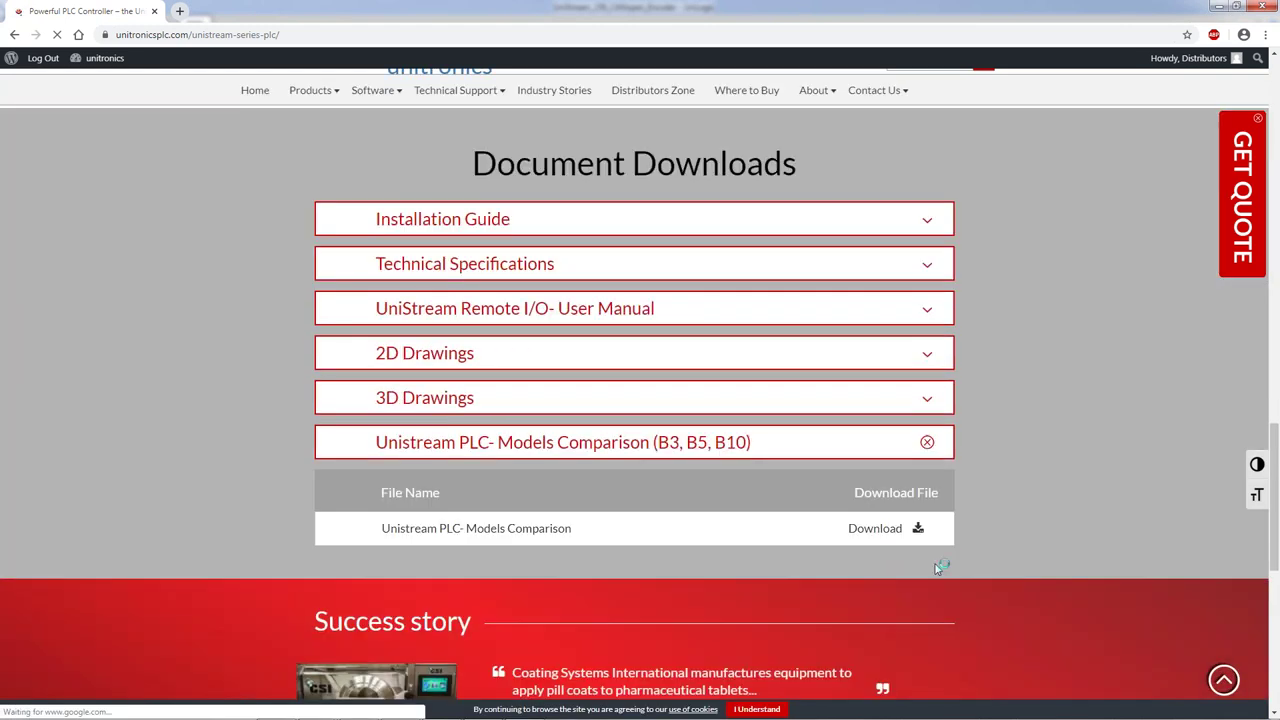
{"action": "left_click", "coordinate": [870, 529]}
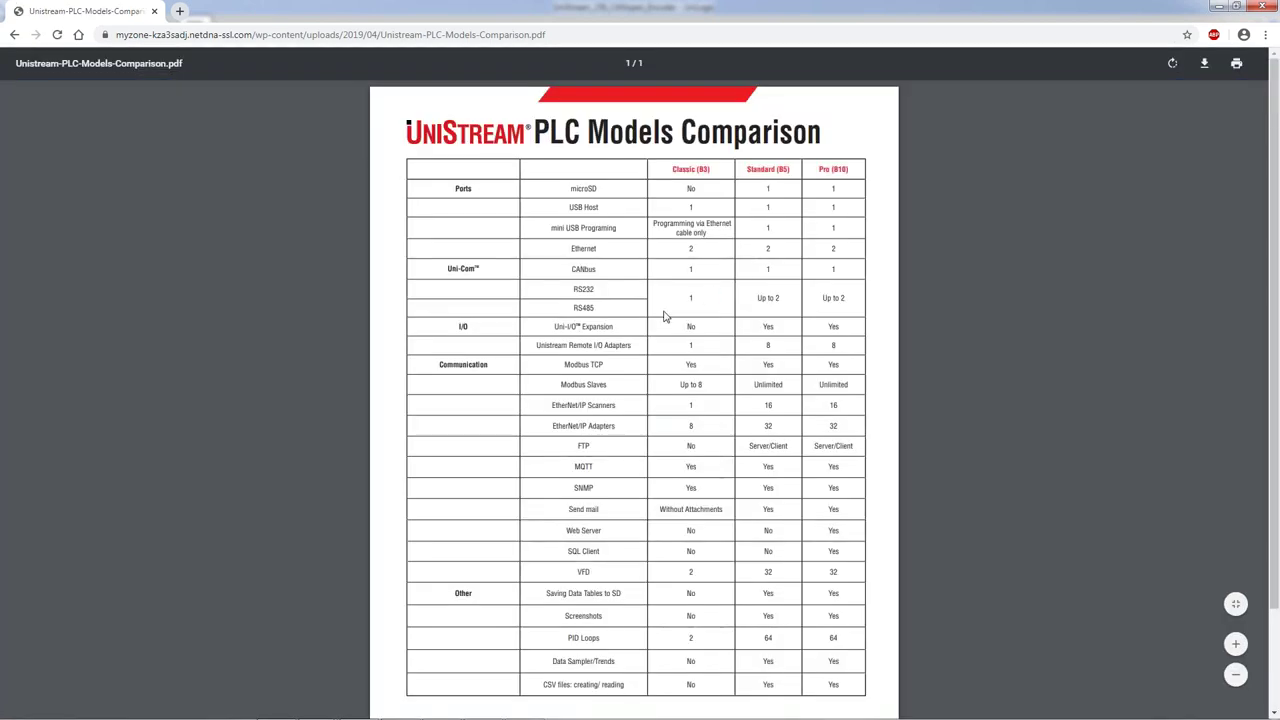
Step: Compare the B3, B5 and B10 models in the table, examining SQL Client support and the Pro (B10) column, and return to UniLogic
{"action": "scroll", "coordinate": [663, 317], "scroll_direction": "down", "scroll_amount": 3}
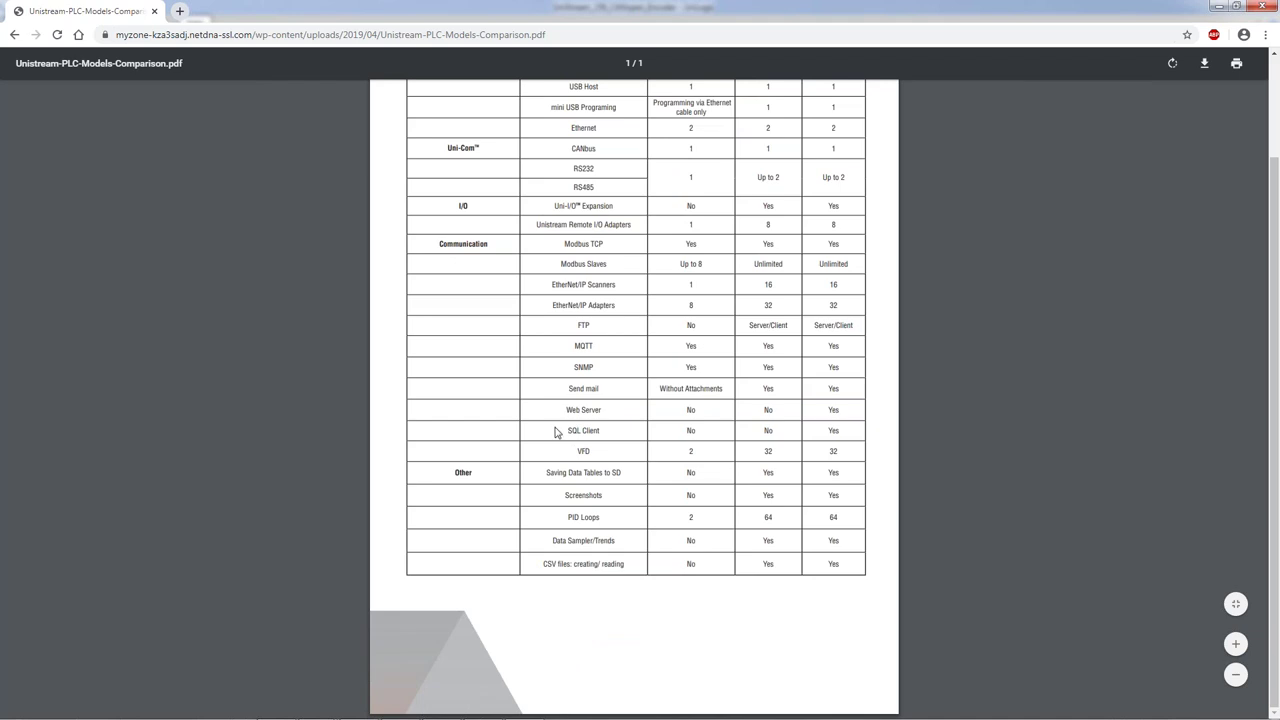
{"action": "double_click", "coordinate": [591, 430]}
{"action": "scroll", "coordinate": [591, 430], "scroll_direction": "up", "scroll_amount": 3}
{"action": "triple_click", "coordinate": [846, 171]}
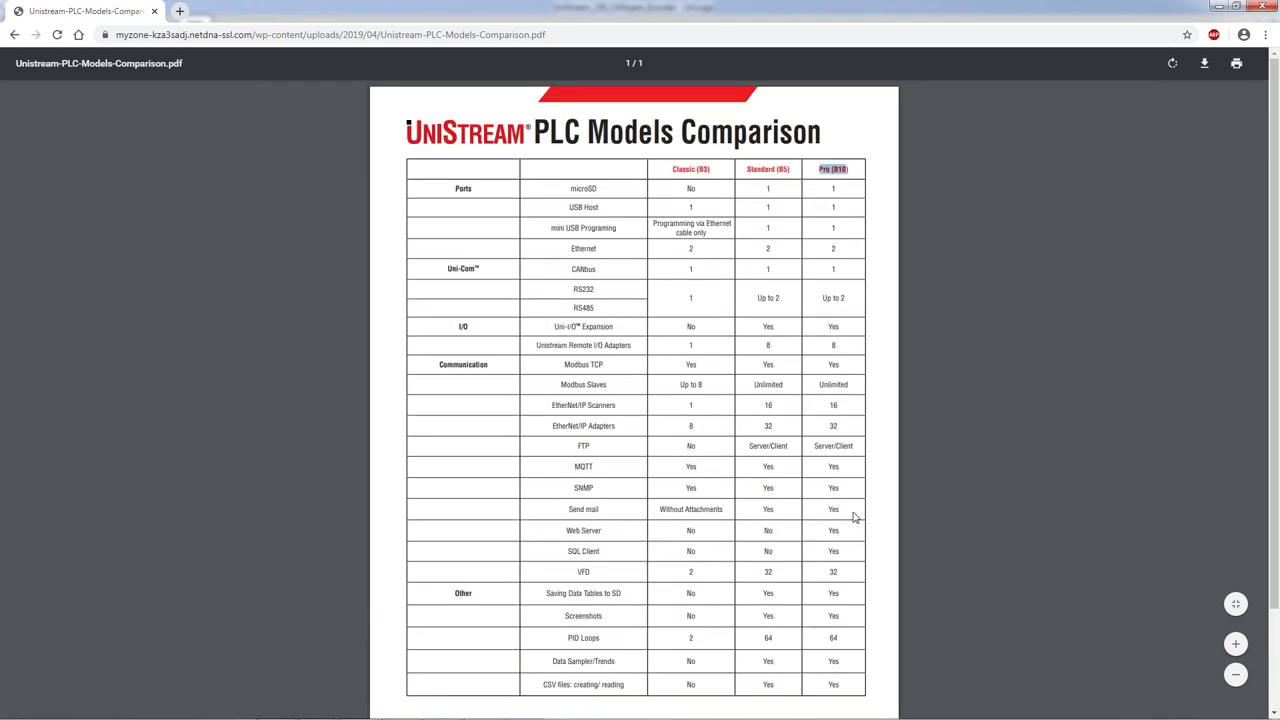
{"action": "scroll", "coordinate": [800, 518], "scroll_direction": "down", "scroll_amount": 3}
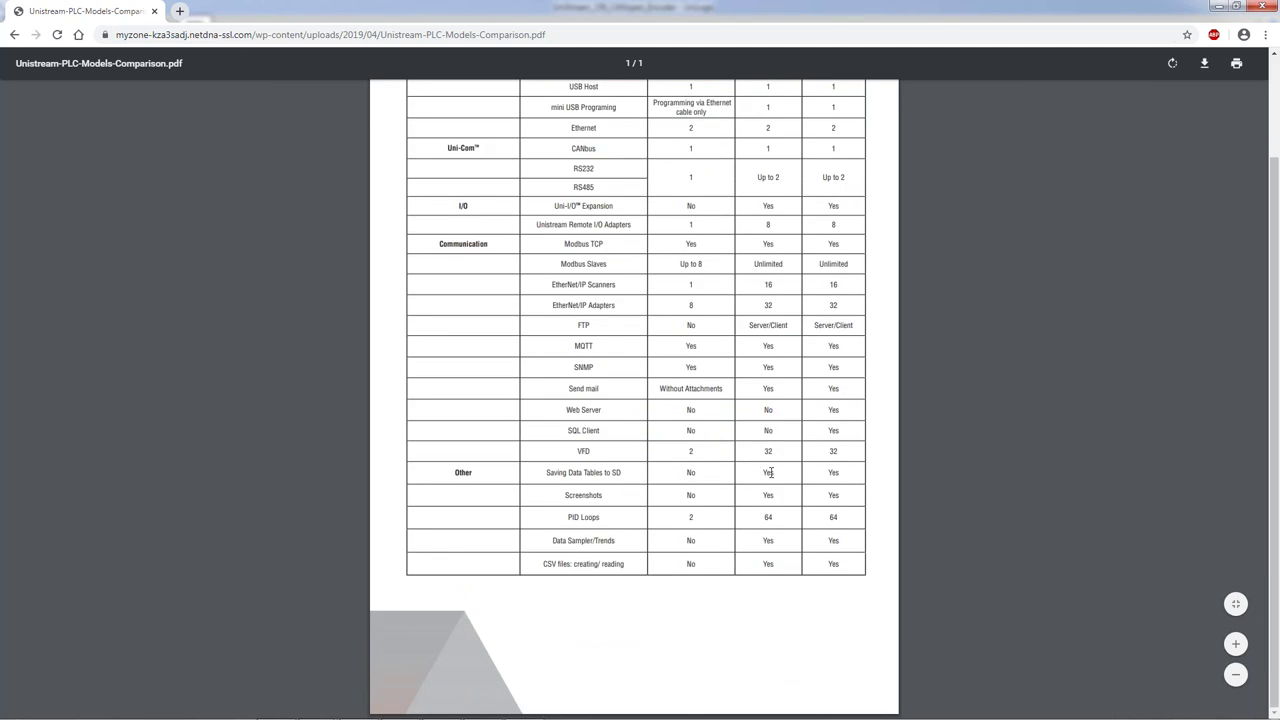
{"action": "scroll", "coordinate": [743, 477], "scroll_direction": "up", "scroll_amount": 3}
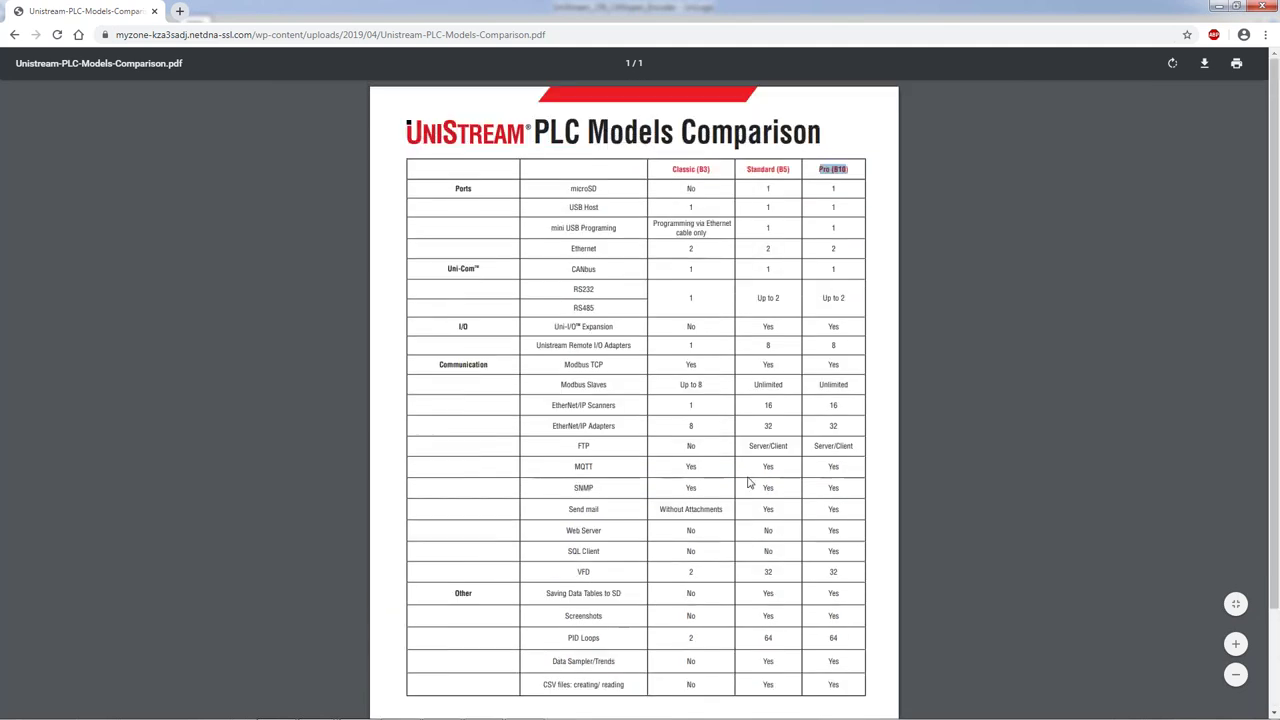
{"action": "scroll", "coordinate": [750, 484], "scroll_direction": "down", "scroll_amount": 2}
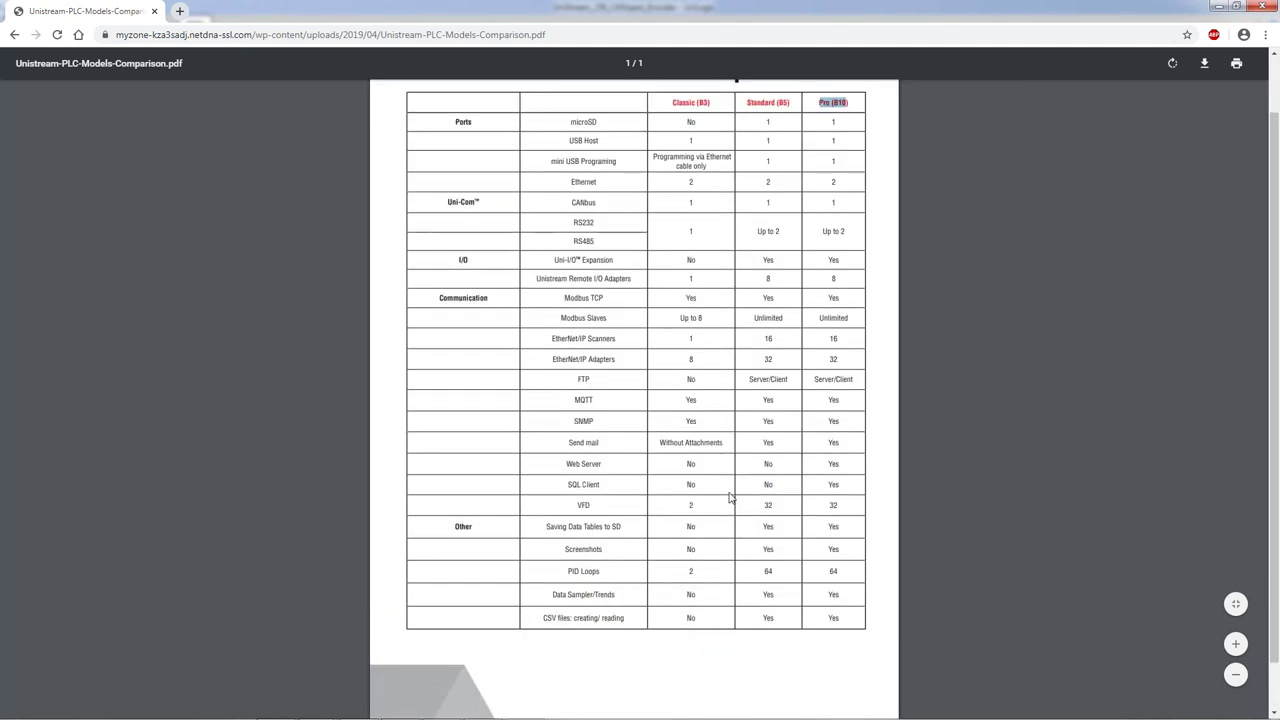
{"action": "scroll", "coordinate": [550, 452], "scroll_direction": "up", "scroll_amount": 1}
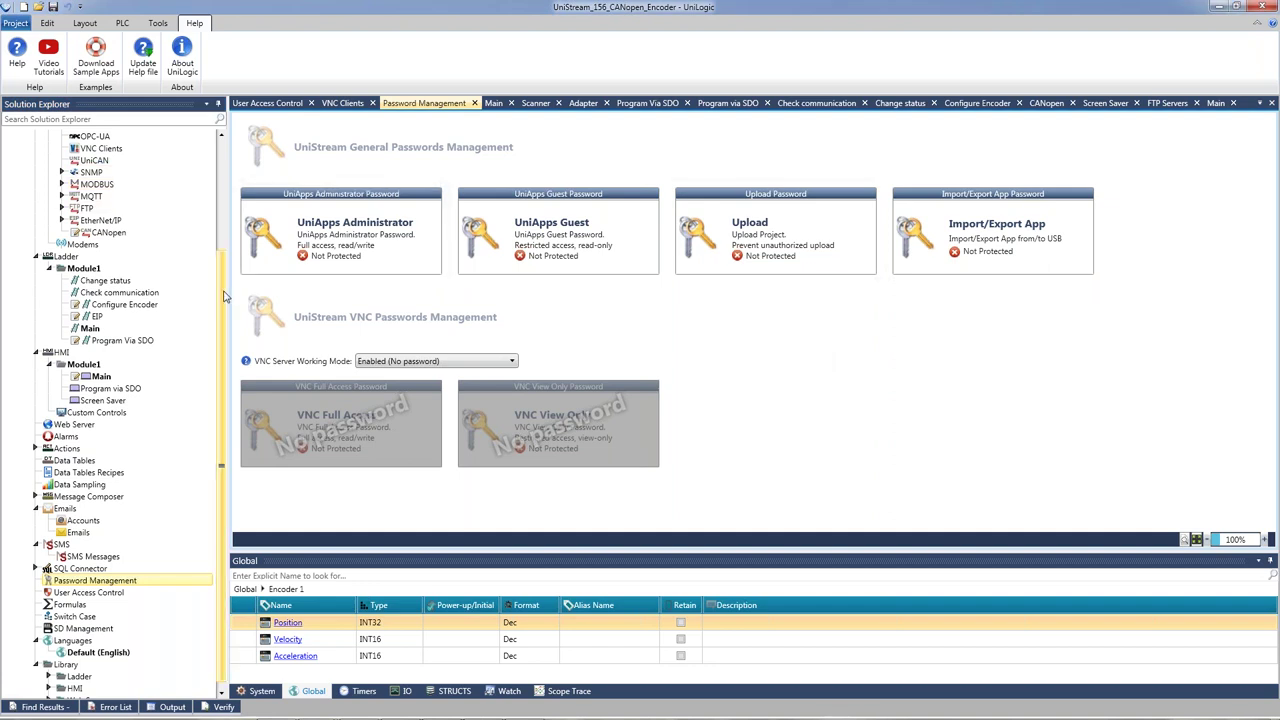
{"action": "scroll", "coordinate": [172, 196], "scroll_direction": "up", "scroll_amount": 4}
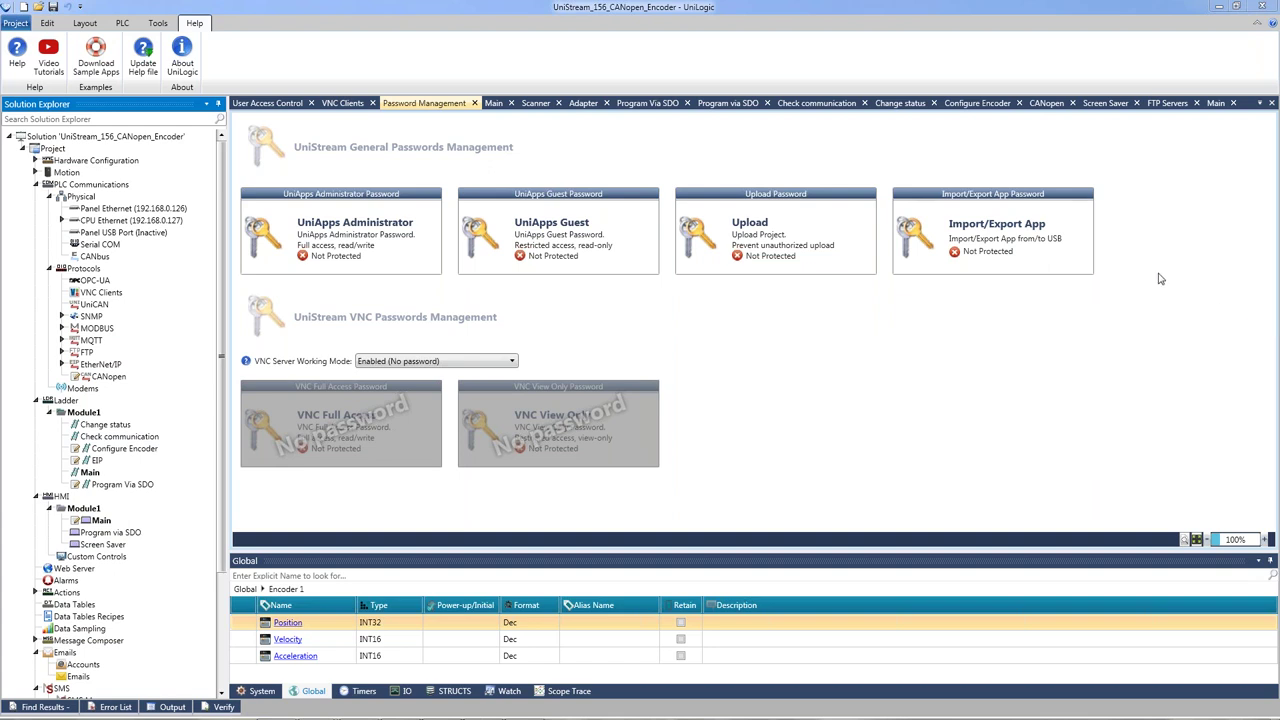
{"action": "mouse_move", "coordinate": [1160, 719]}
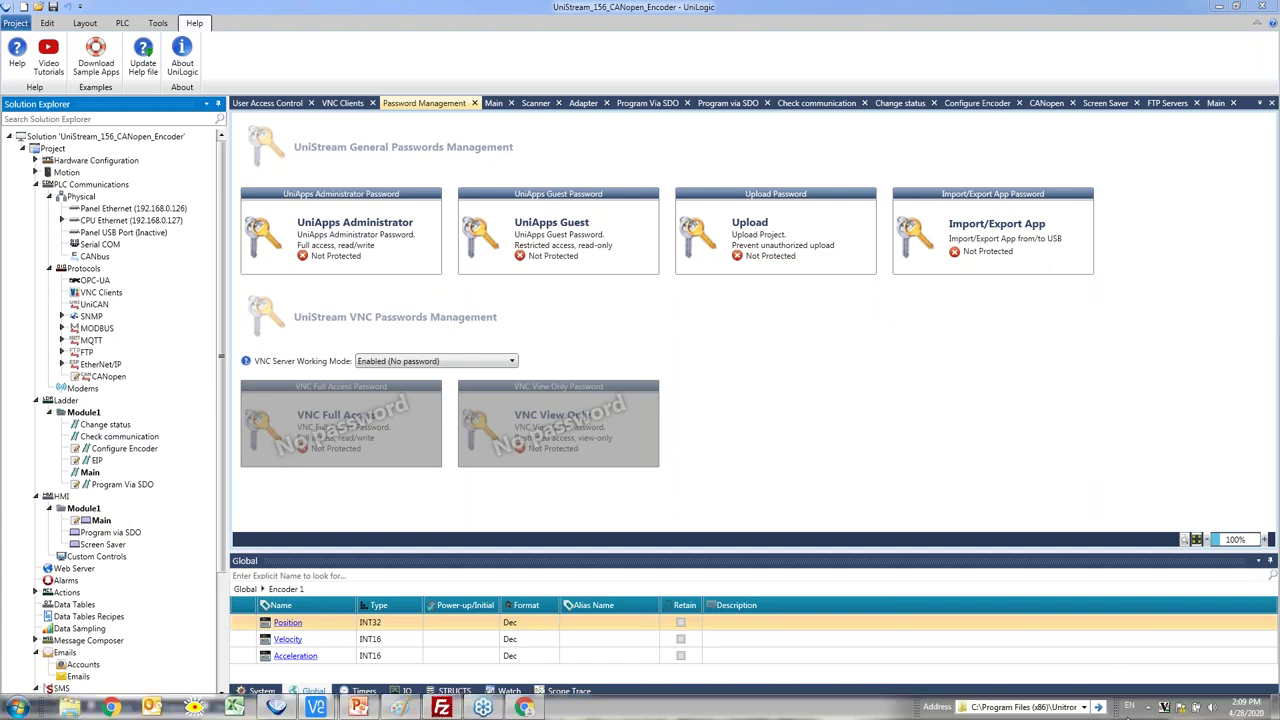